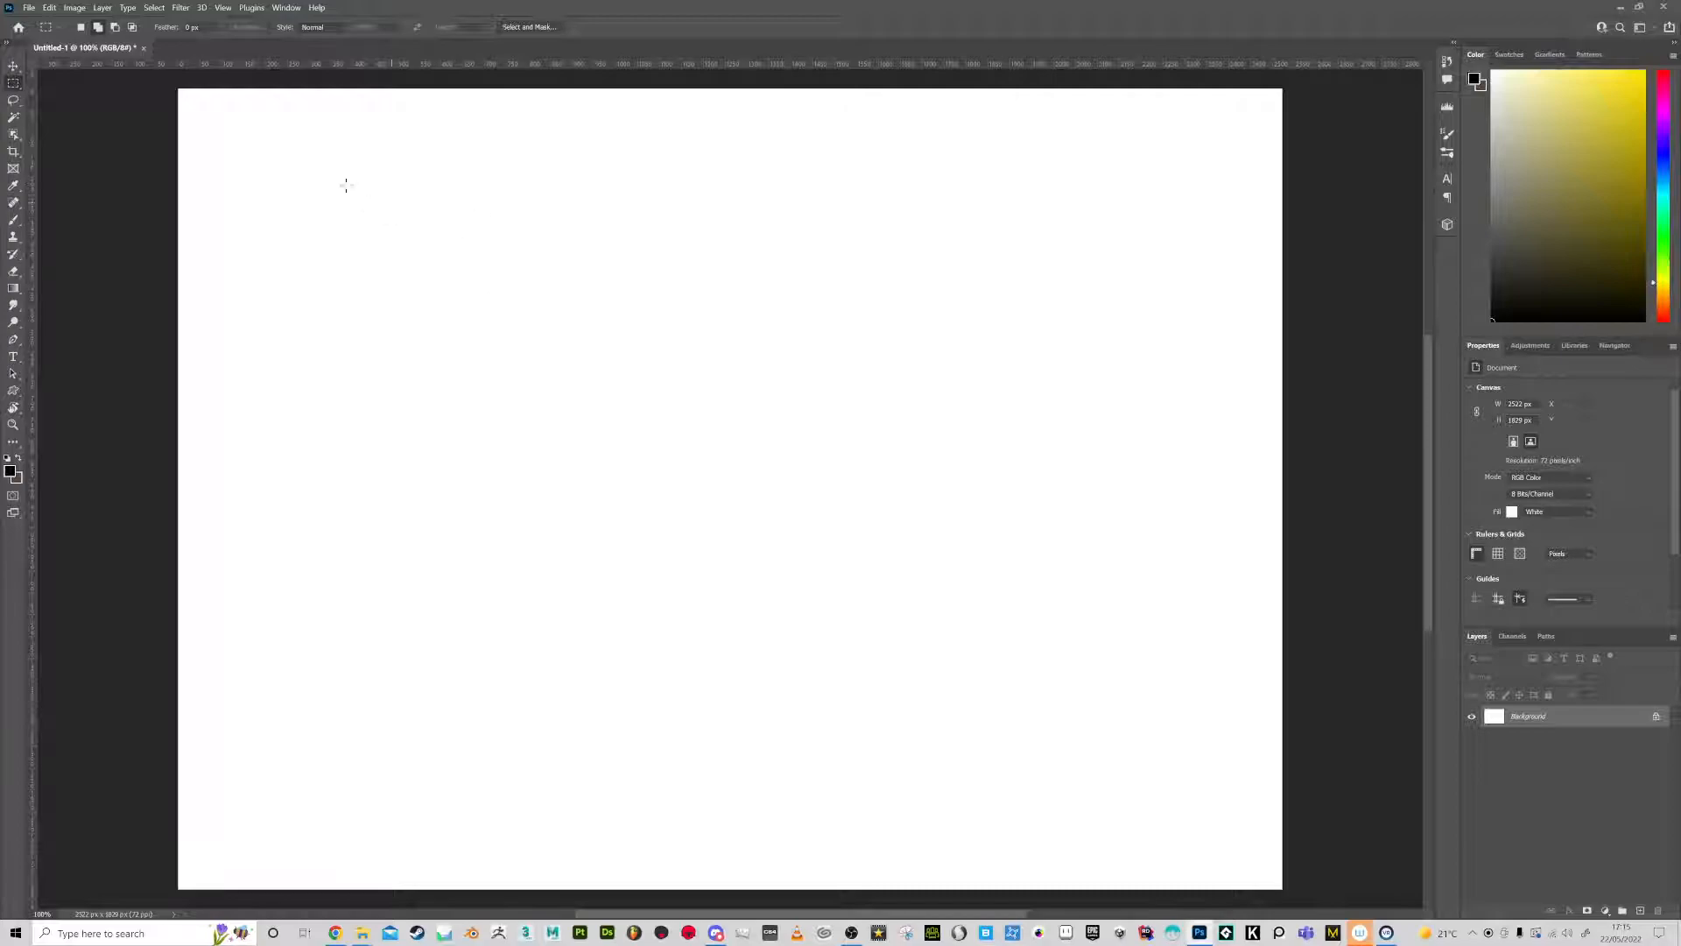
Check the document's pixel dimensions and resolution in the Image Size settings, keeping them as they are
left_click(75, 8)
left_click(88, 100)
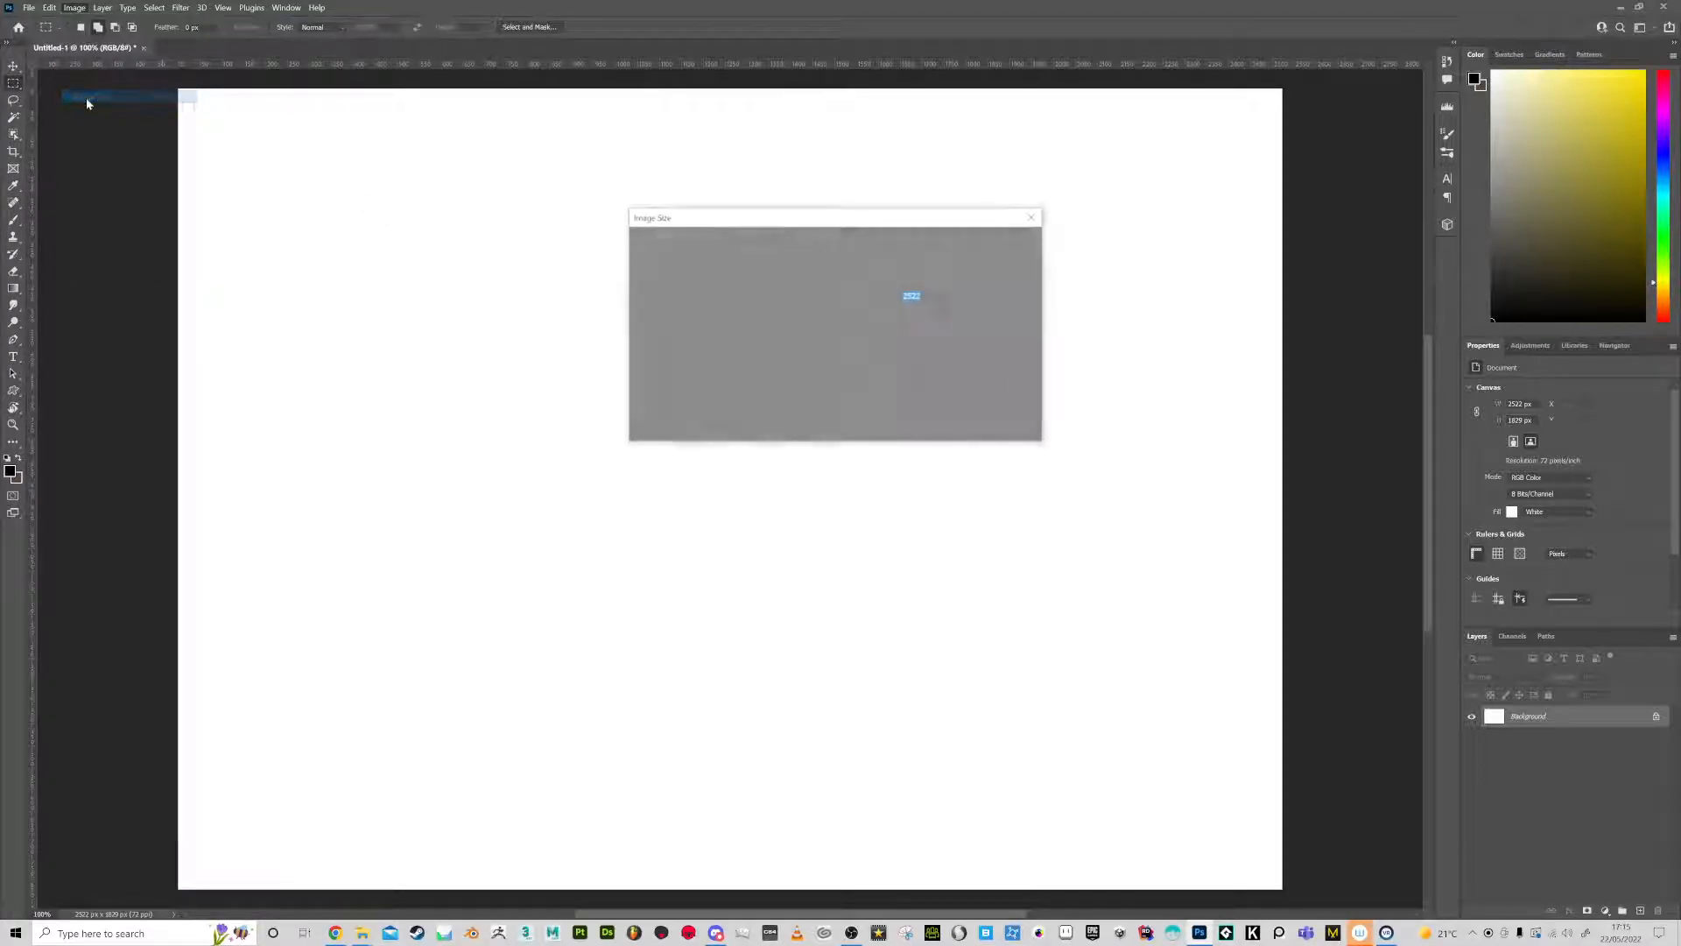
left_click(925, 296)
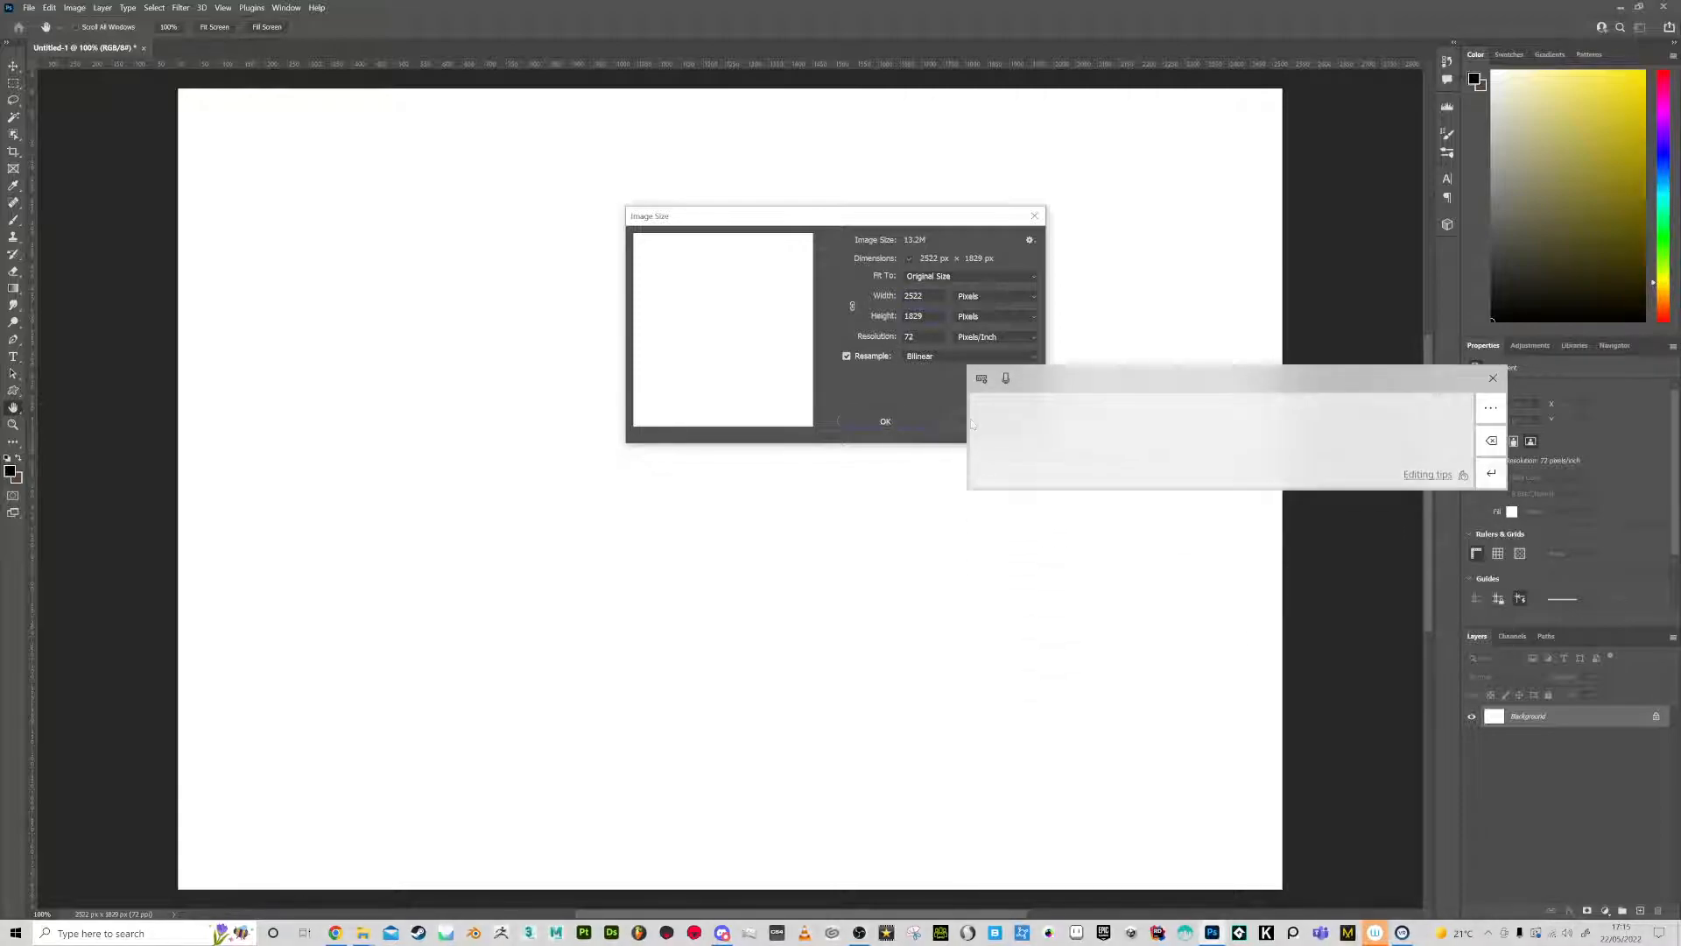
left_click(886, 421)
Unlock the background layer and darken it to mid-grey with Levels by lowering the white output level to 128
left_click(1658, 719)
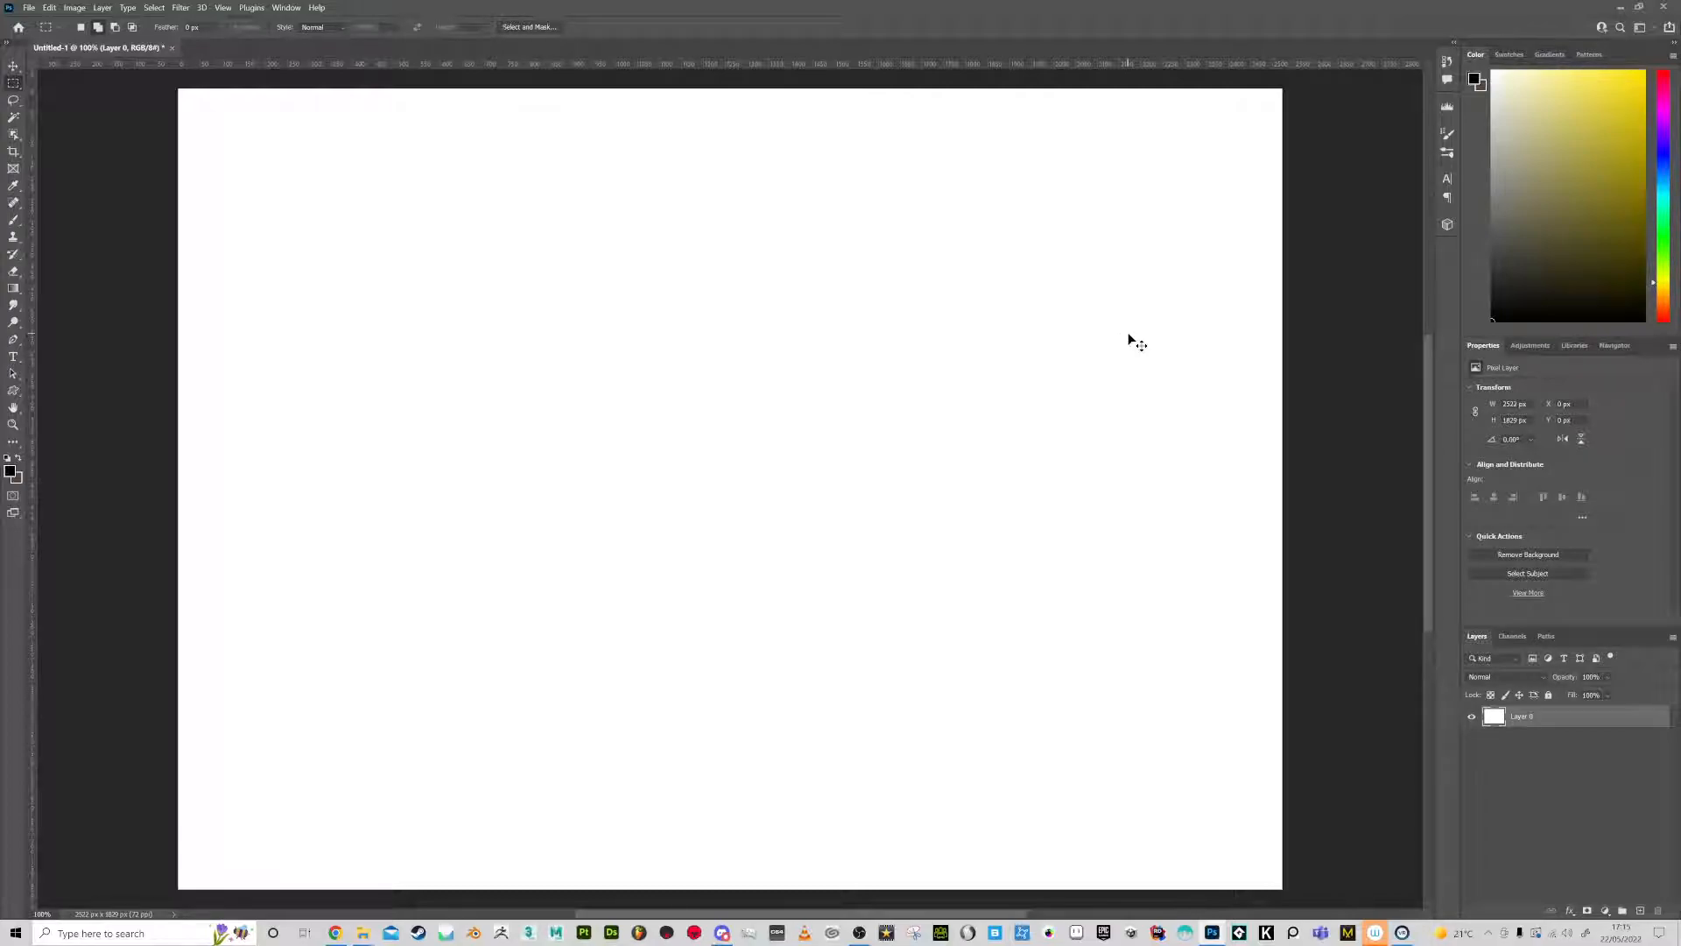
key("ctrl+l")
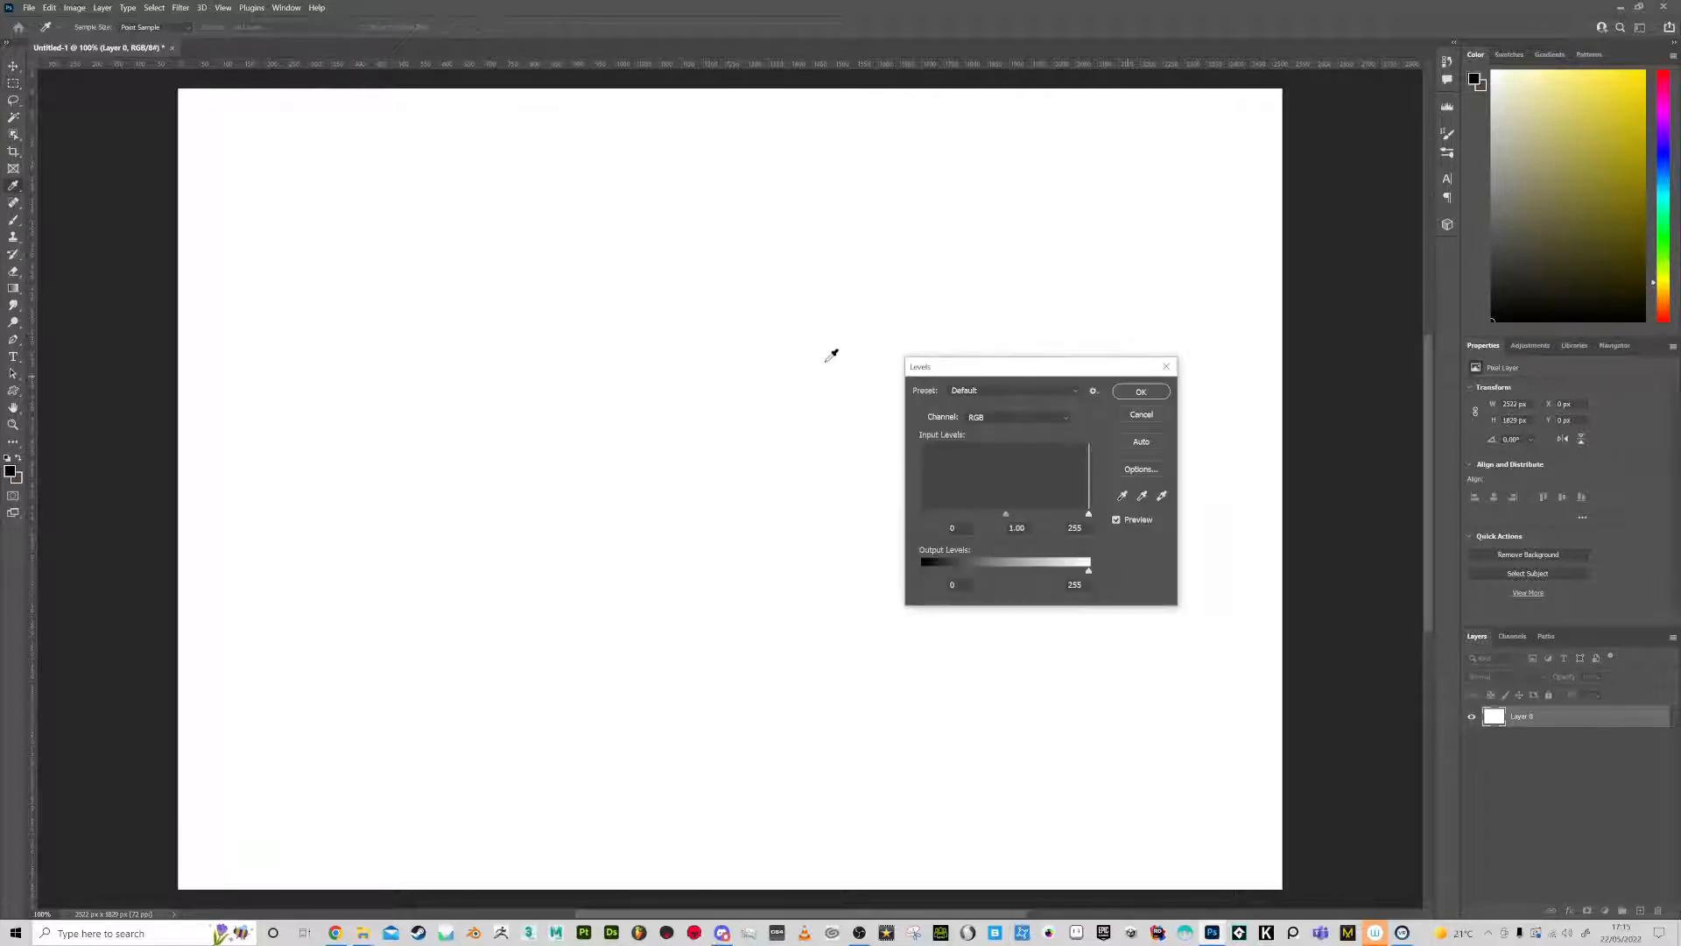
left_click_drag(1089, 571, 1007, 577)
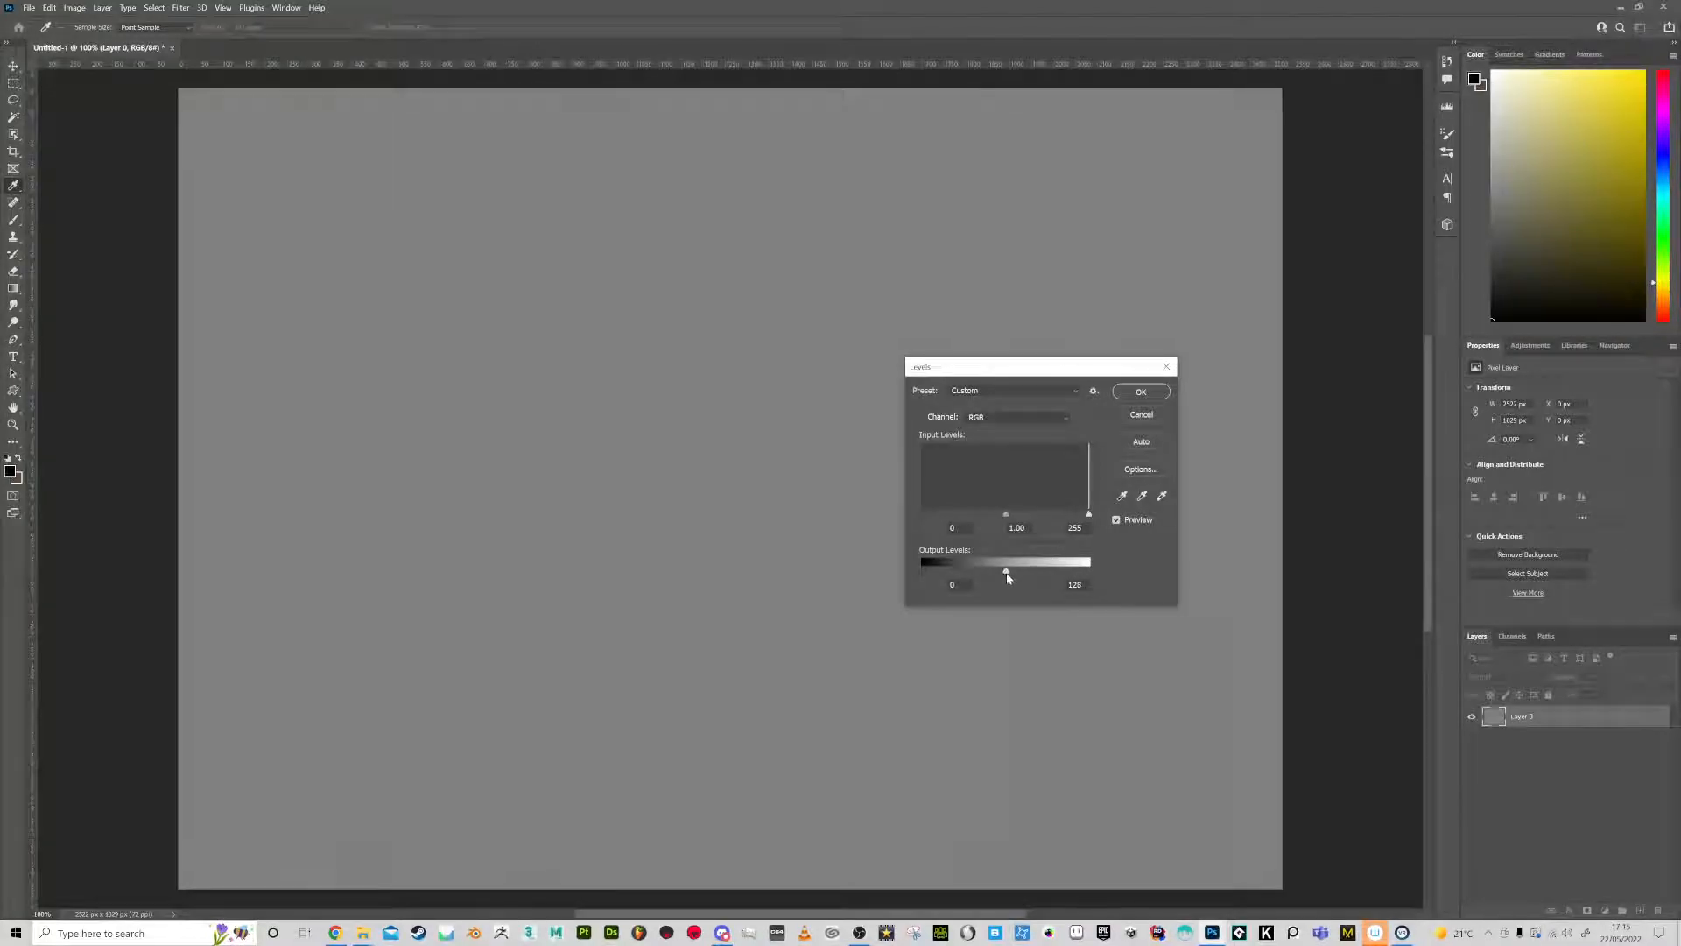
left_click(1141, 392)
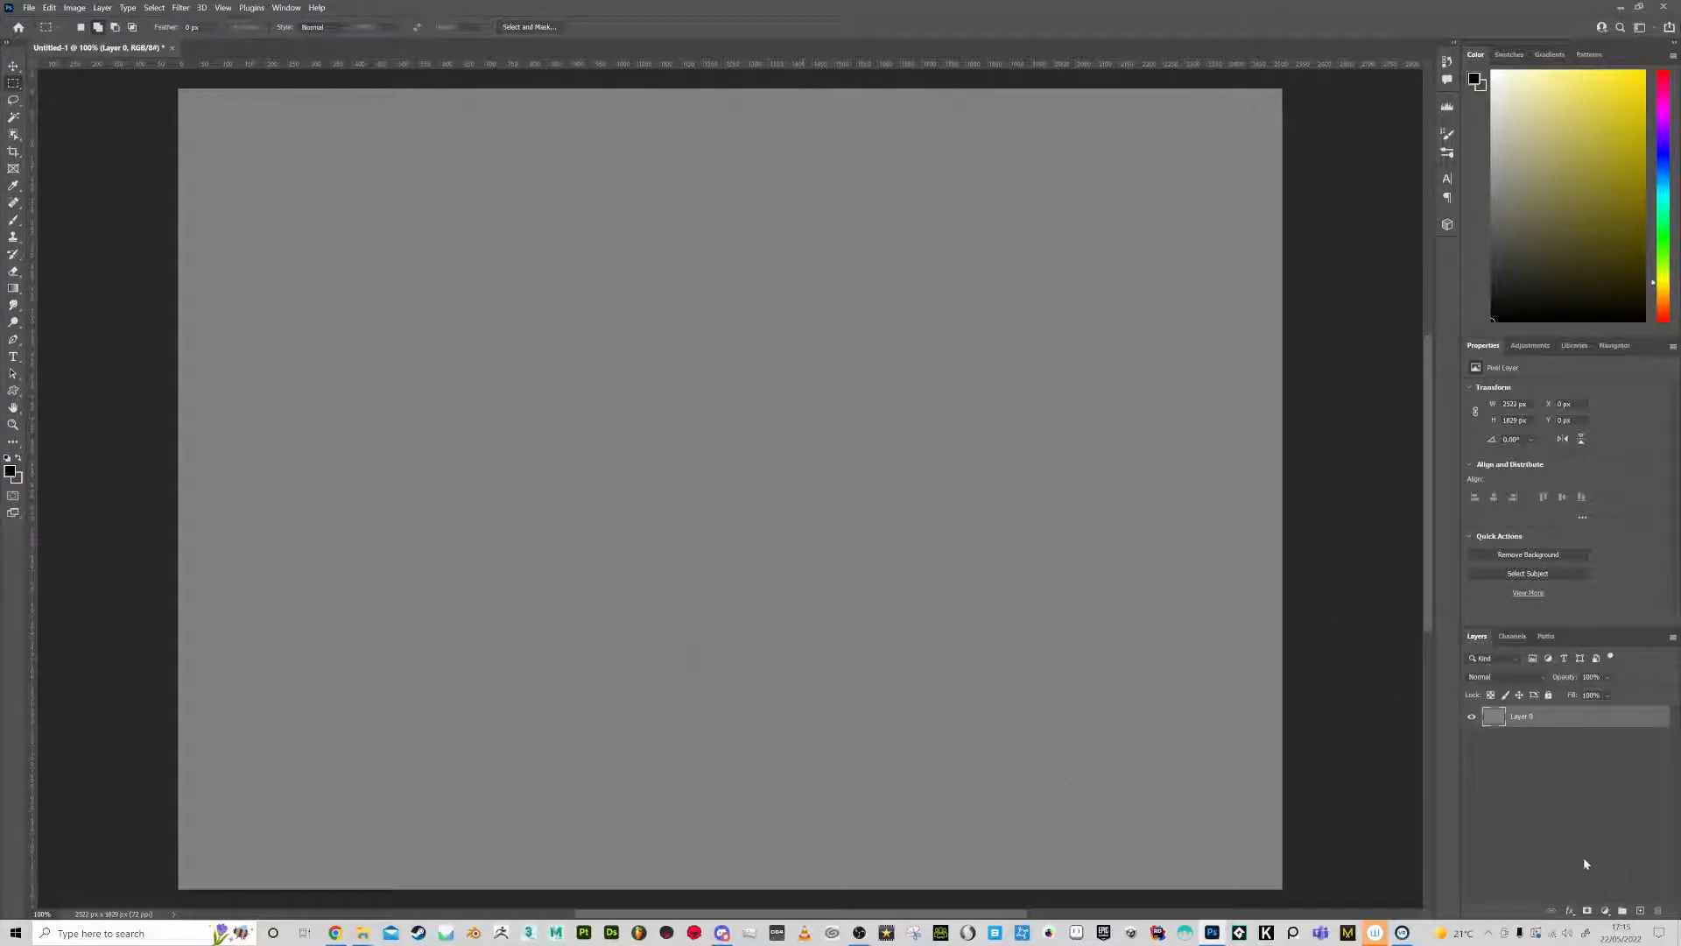
Add a new layer above the grey background and set the brush's foreground colour to white
left_click(1639, 912)
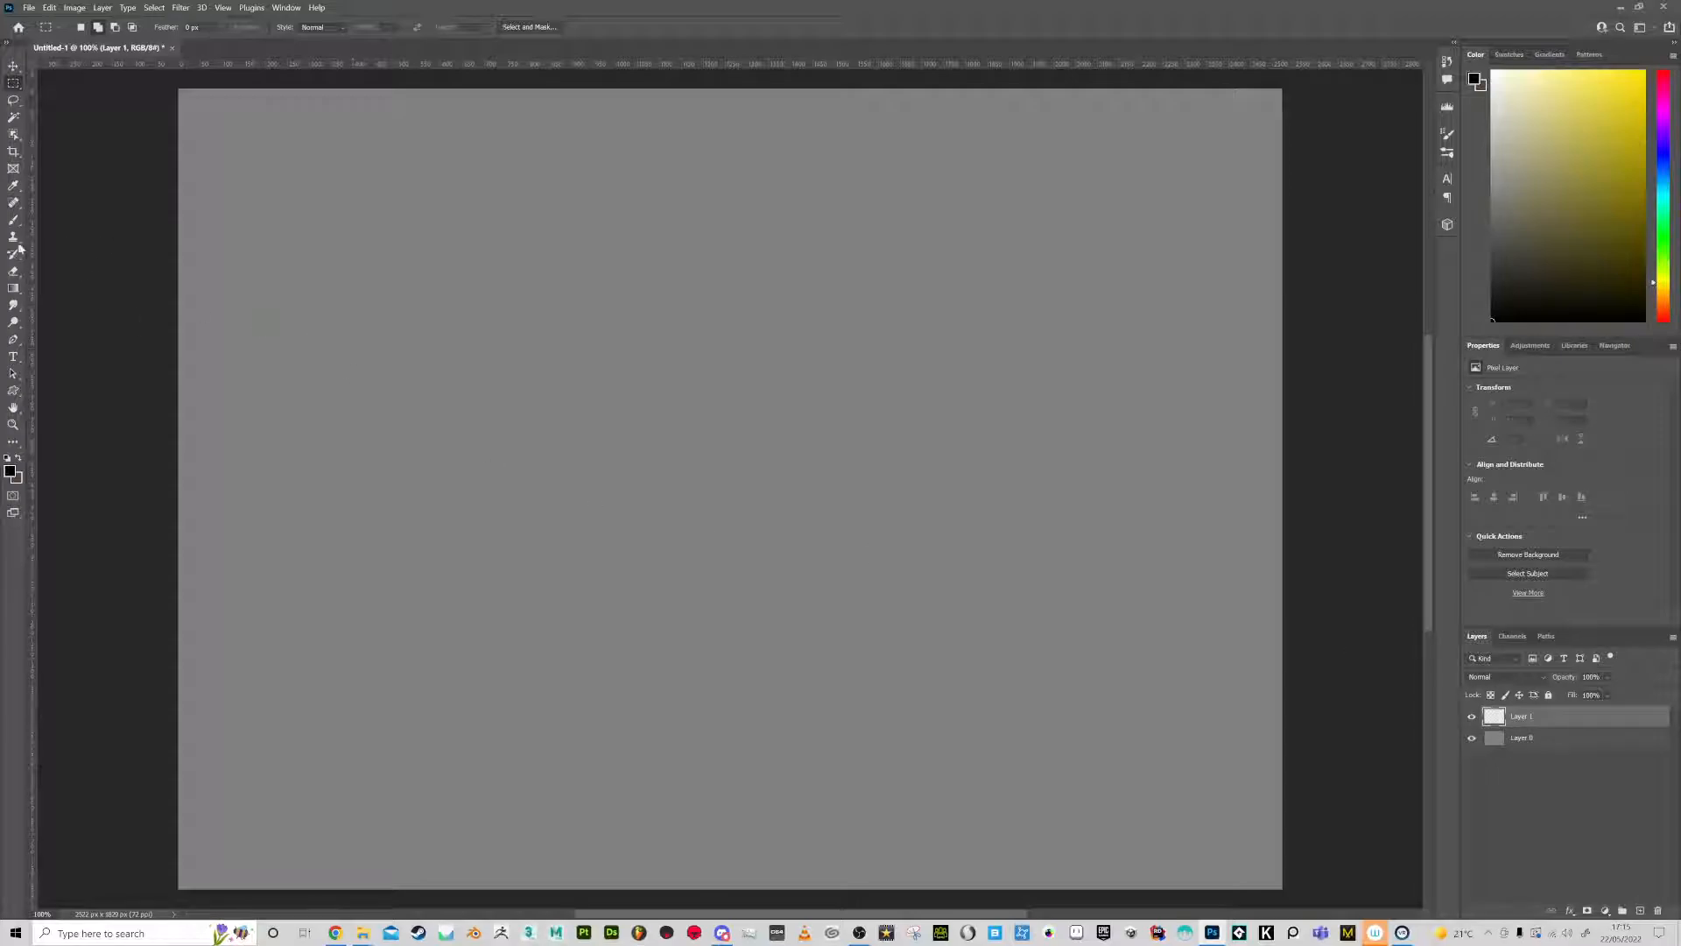
left_click(9, 472)
left_click(665, 244)
left_click(667, 238)
left_click(981, 233)
key("b")
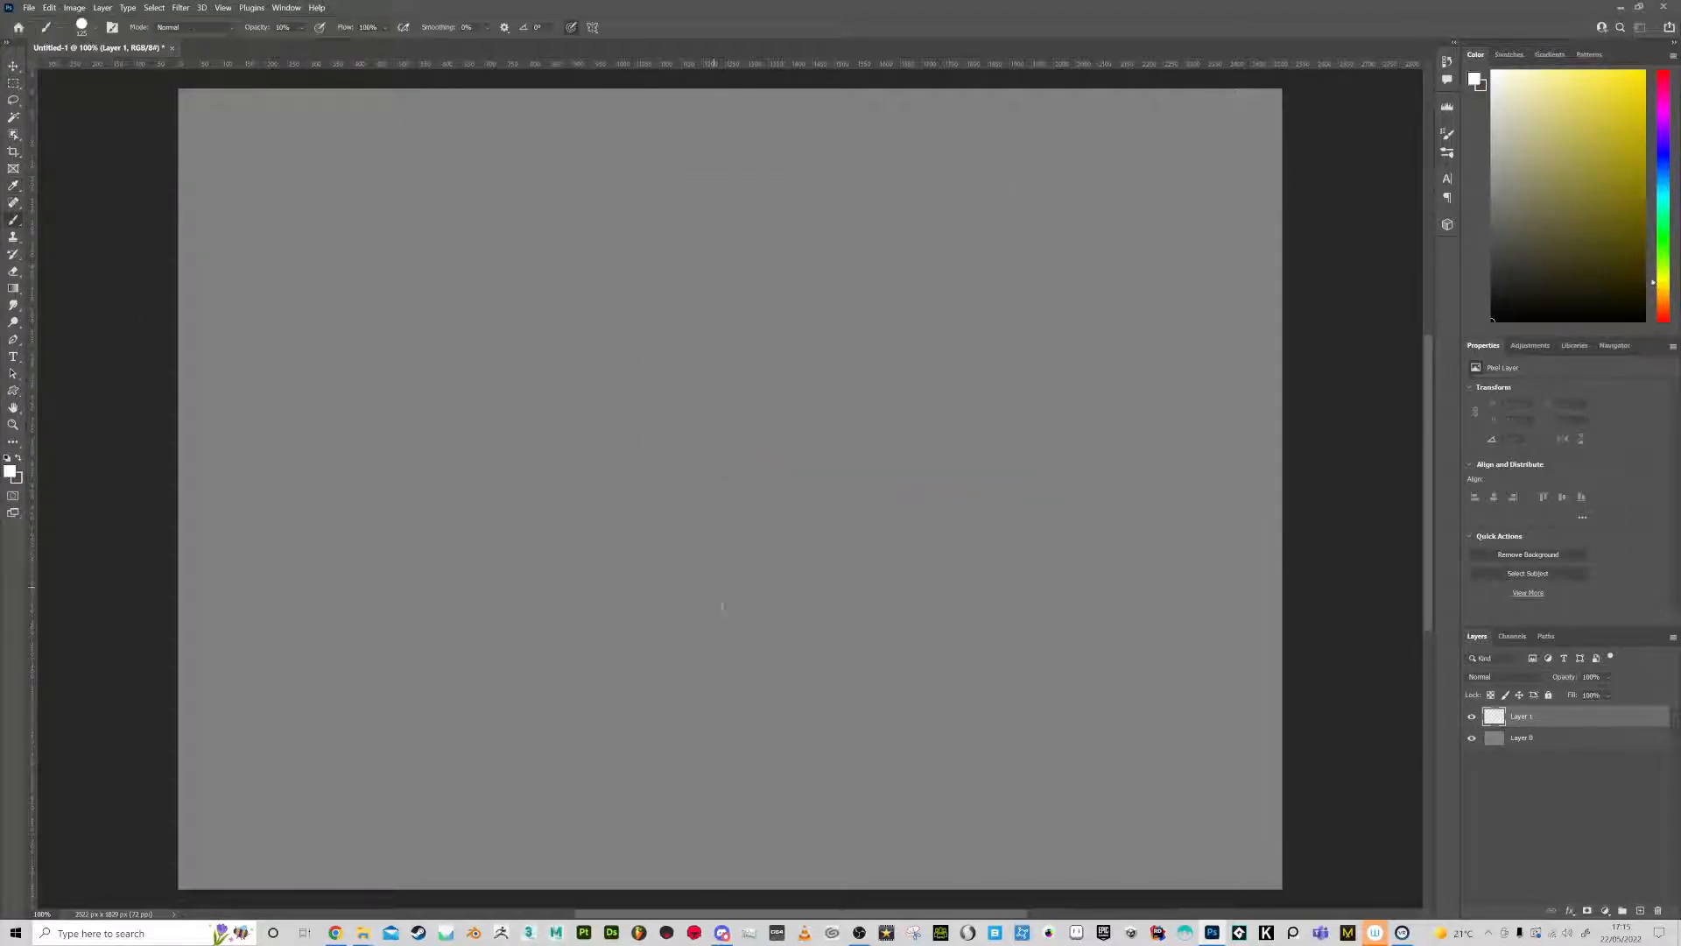
Choose a soft round brush and paint a wide horizontal white glow across the lower part of the canvas at 10% opacity
right_click(684, 573)
scroll(837, 723, "up", 3)
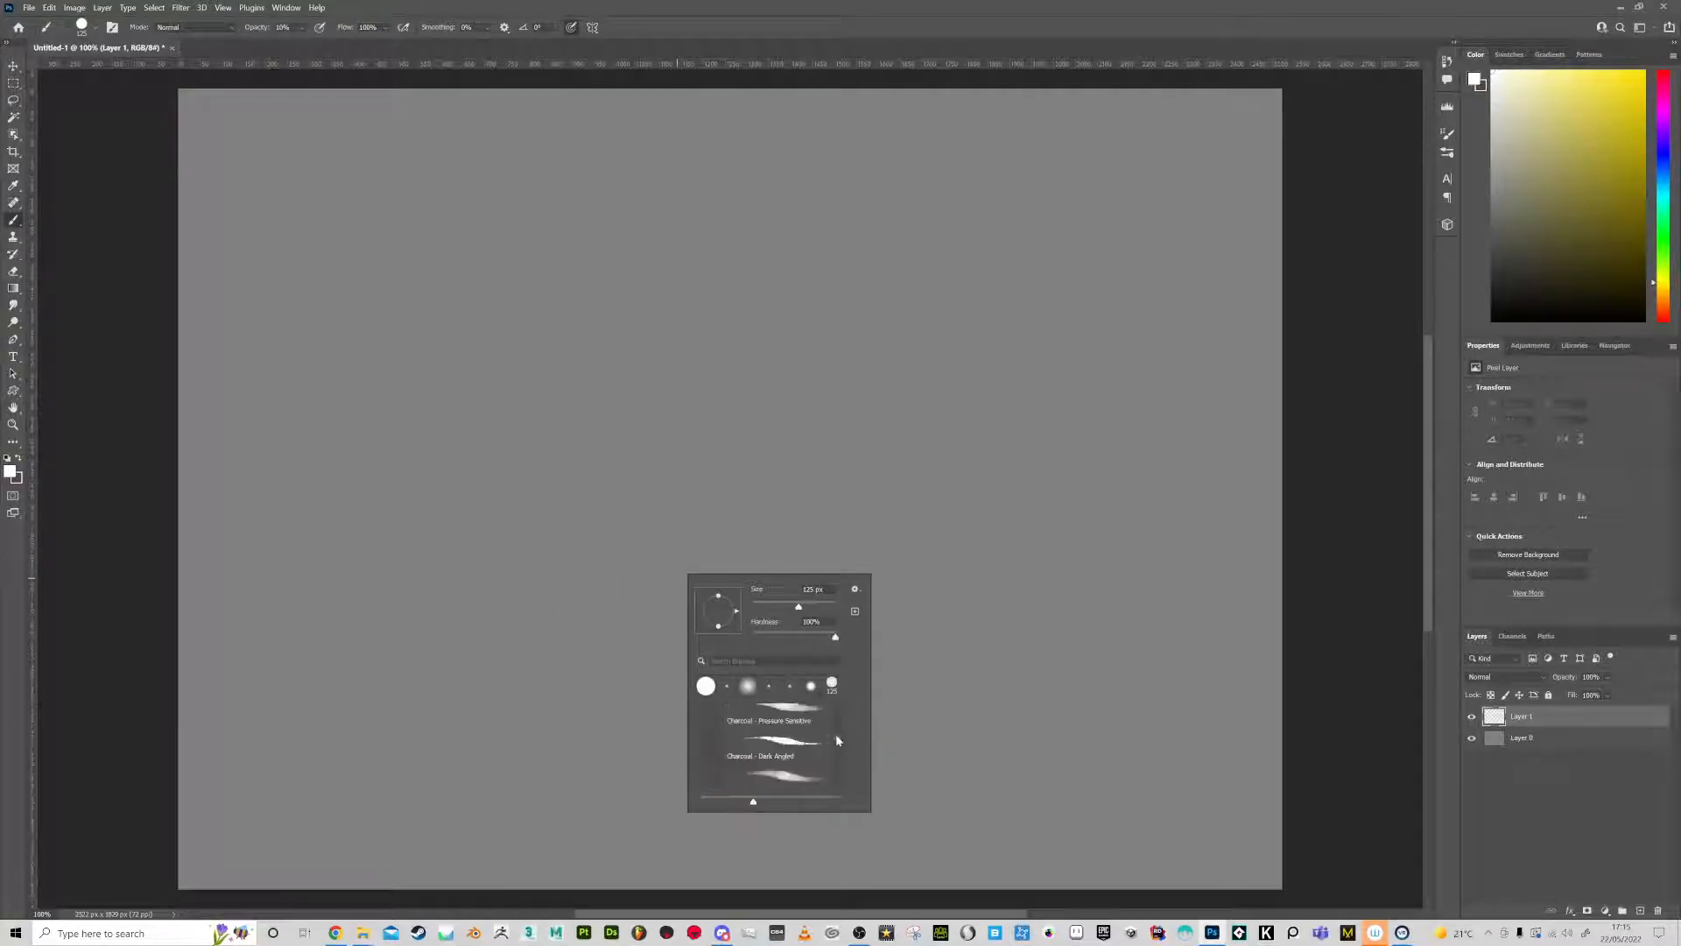
left_click(791, 725)
mouse_move(511, 720)
left_mouse_down()
mouse_move(982, 744)
mouse_move(509, 705)
mouse_move(501, 734)
mouse_move(464, 714)
mouse_move(477, 771)
mouse_move(973, 700)
left_mouse_up()
mouse_move(512, 727)
left_mouse_down()
mouse_move(785, 718)
mouse_move(1016, 735)
mouse_move(490, 736)
mouse_move(910, 727)
mouse_move(548, 731)
mouse_move(851, 735)
mouse_move(613, 737)
mouse_move(762, 723)
mouse_move(451, 705)
mouse_move(508, 742)
mouse_move(1310, 758)
mouse_move(416, 743)
left_mouse_up()
Soften the painted glow with a Gaussian Blur of about 113 pixels
left_click(180, 7)
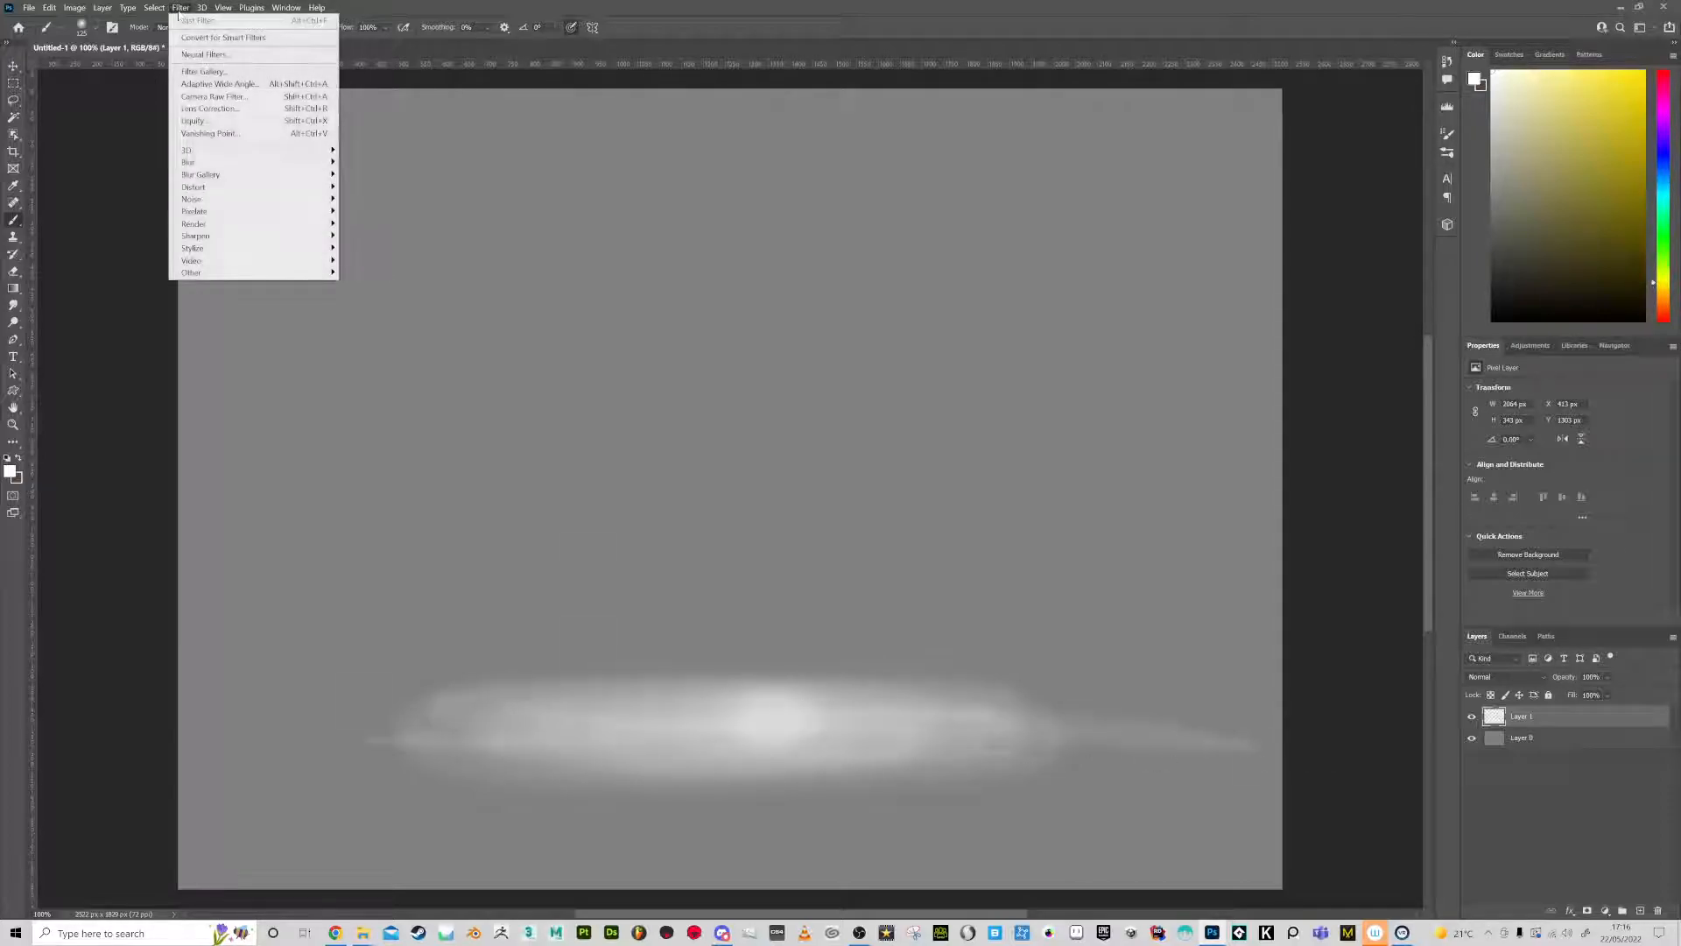
left_click(386, 213)
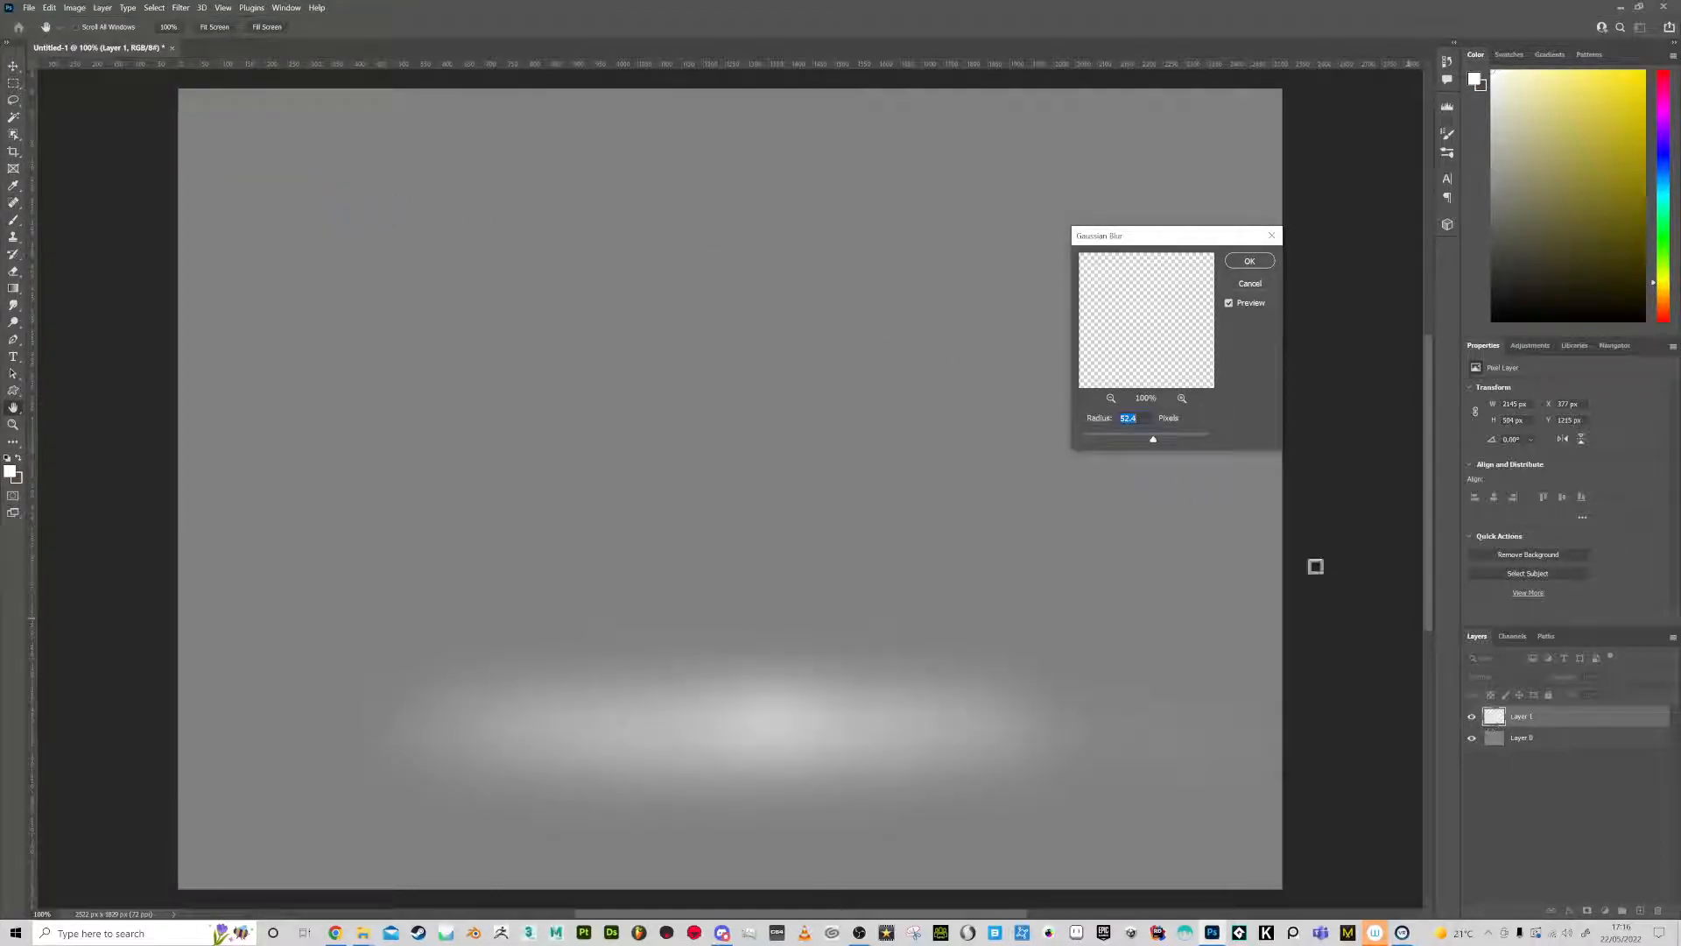
left_click_drag(1153, 438, 1178, 433)
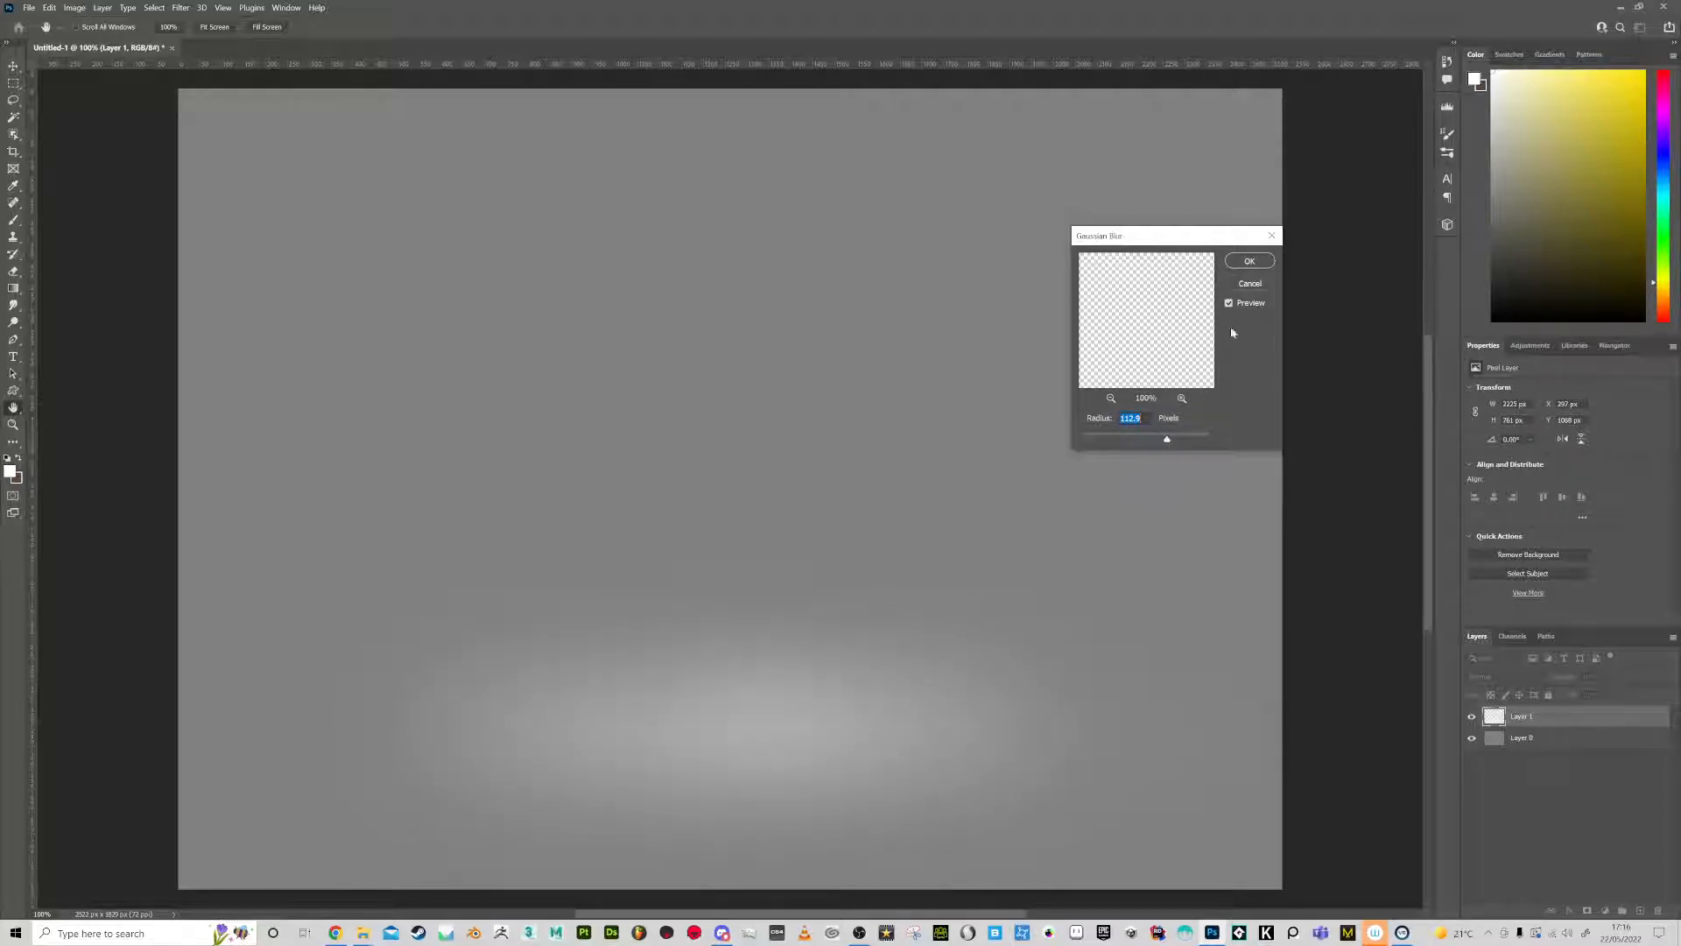
left_click(1249, 261)
Set the brush's foreground colour to black (000000)
key("b")
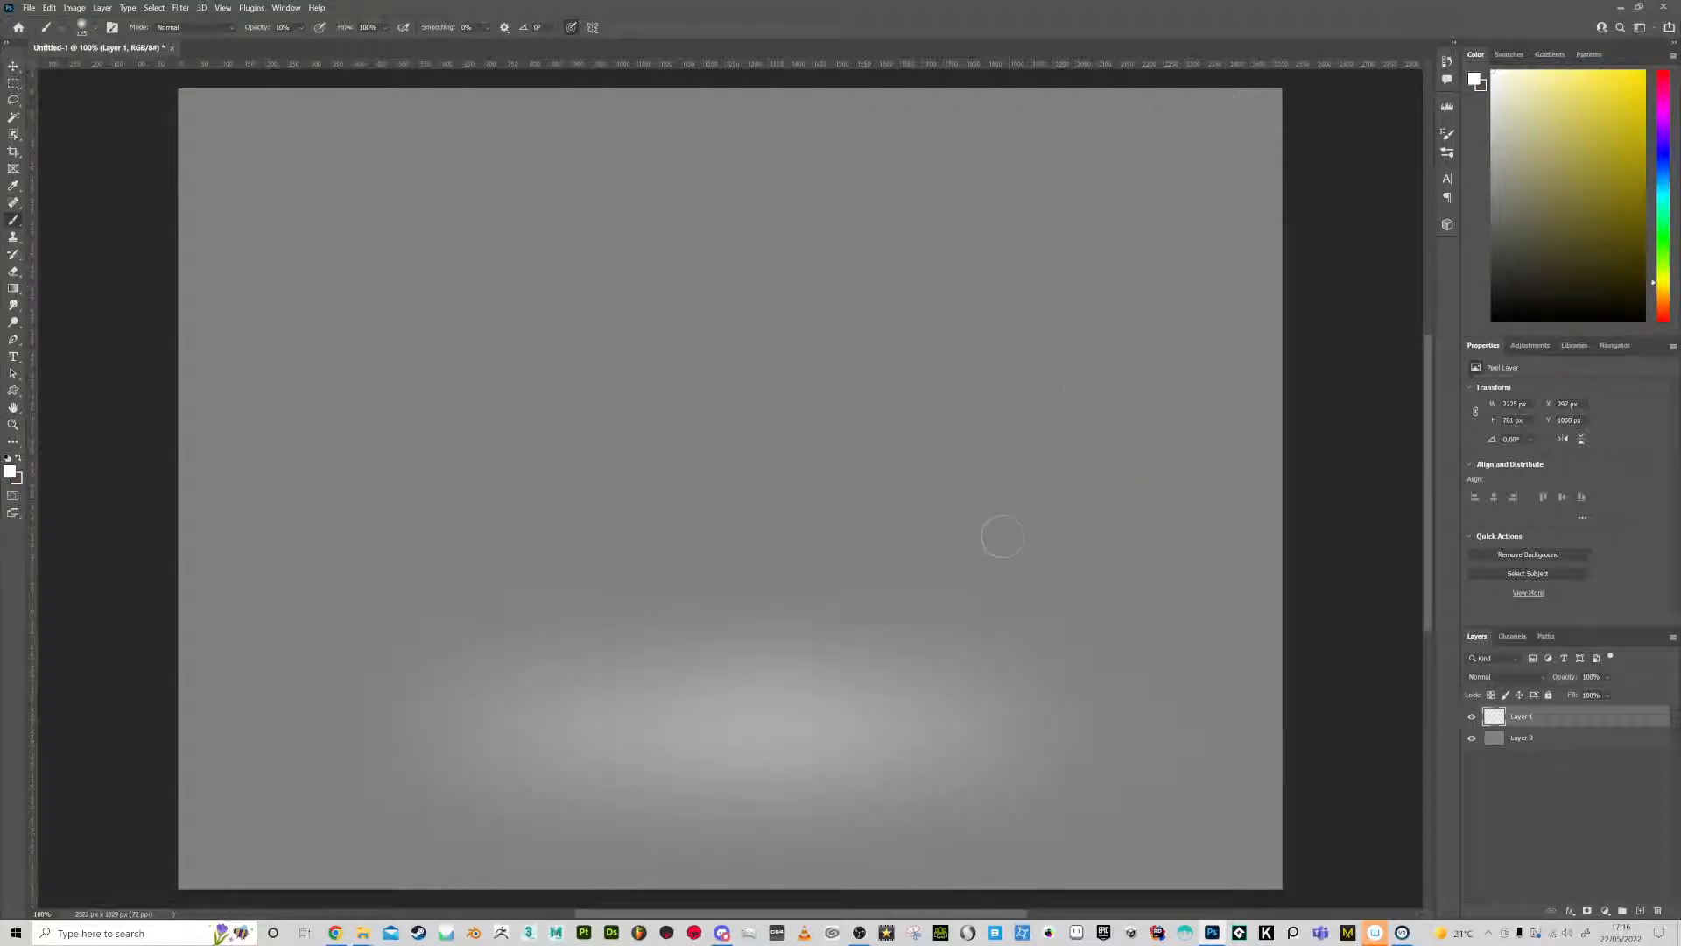
left_click(18, 458)
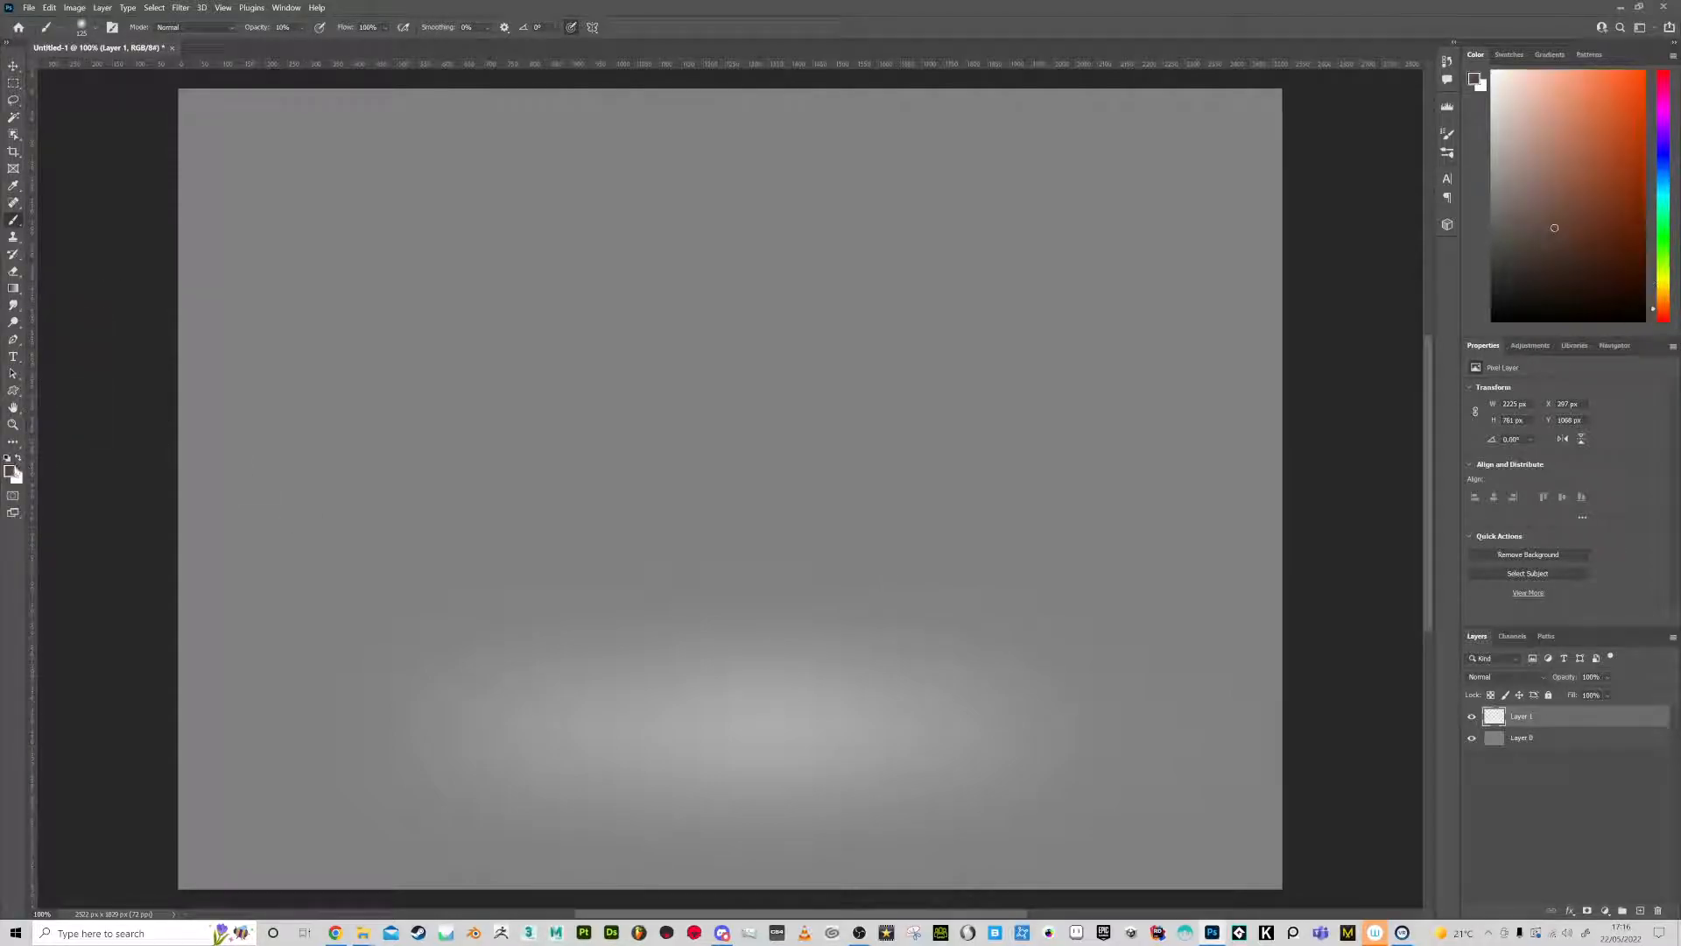
left_click(9, 471)
type("000000")
left_click(965, 232)
Paint soft dark shading over the upper corners and sides with a 700 px brush, and reapply the last Gaussian Blur
key("bracketright")
key("bracketright")
key("bracketright")
key("bracketright")
key("bracketright")
key("bracketright")
key("bracketright")
key("bracketright")
key("bracketright")
key("bracketright")
key("bracketleft")
key("bracketleft")
mouse_move(281, 169)
left_mouse_down()
mouse_move(190, 132)
mouse_move(252, 109)
mouse_move(282, 173)
mouse_move(348, 124)
mouse_move(182, 525)
mouse_move(460, 153)
mouse_move(278, 394)
mouse_move(423, 216)
mouse_move(338, 204)
mouse_move(237, 326)
mouse_move(402, 146)
mouse_move(347, 124)
mouse_move(228, 146)
mouse_move(258, 132)
mouse_move(278, 150)
mouse_move(158, 169)
mouse_move(902, 151)
mouse_move(854, 137)
mouse_move(1283, 537)
mouse_move(879, 160)
mouse_move(1240, 423)
mouse_move(1123, 204)
mouse_move(1203, 238)
mouse_move(1112, 164)
mouse_move(1190, 204)
mouse_move(1279, 175)
mouse_move(1123, 90)
mouse_move(1266, 191)
mouse_move(467, 73)
mouse_move(606, 114)
mouse_move(324, 221)
mouse_move(1067, 153)
mouse_move(1230, 251)
mouse_move(1042, 142)
mouse_move(423, 168)
mouse_move(202, 293)
left_mouse_up()
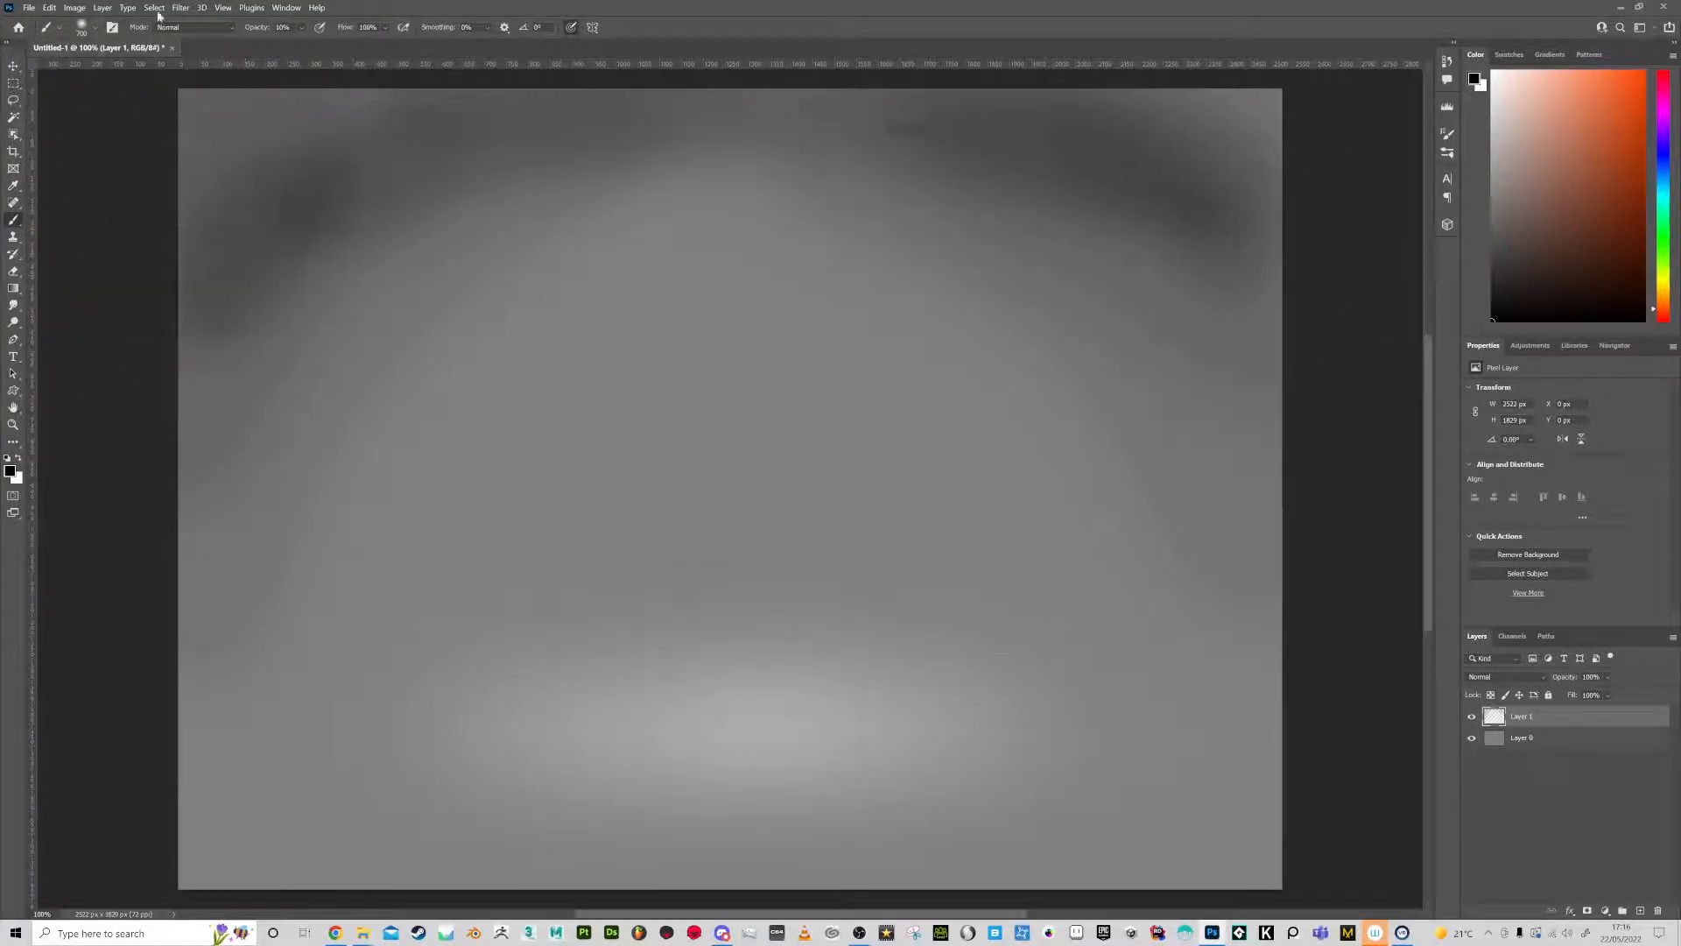
left_click(181, 7)
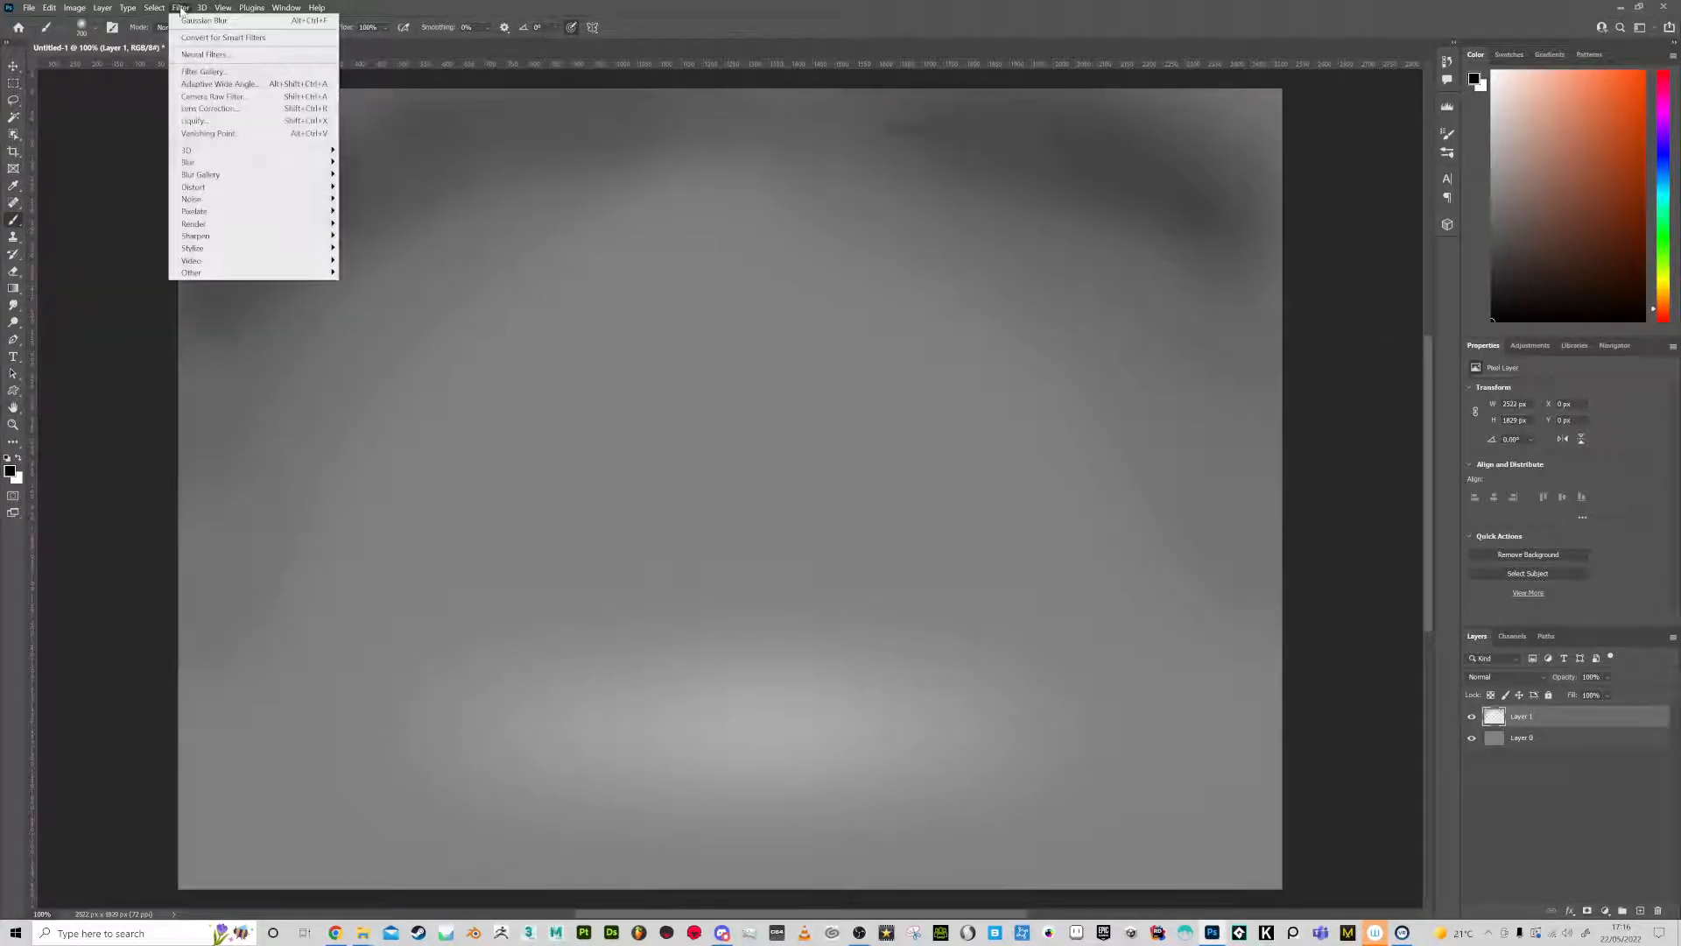
left_click(186, 25)
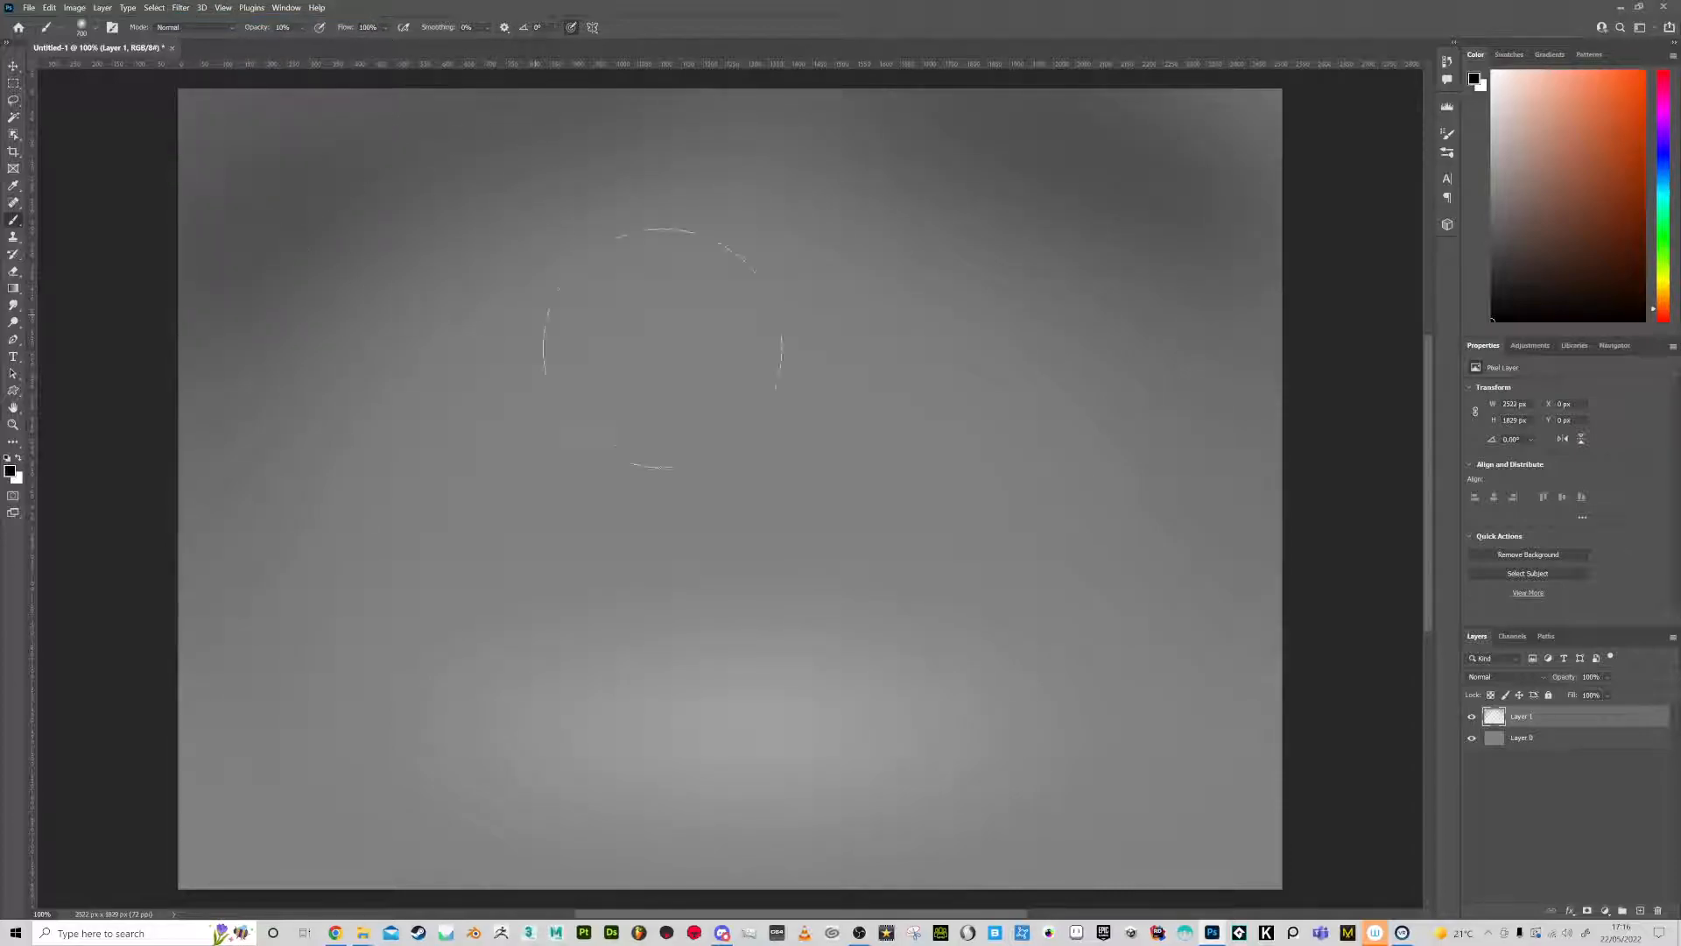
Duplicate the shaded layer to strengthen the vignette and merge all visible layers into one
left_click_drag(1524, 716, 1641, 911)
right_click(1567, 736)
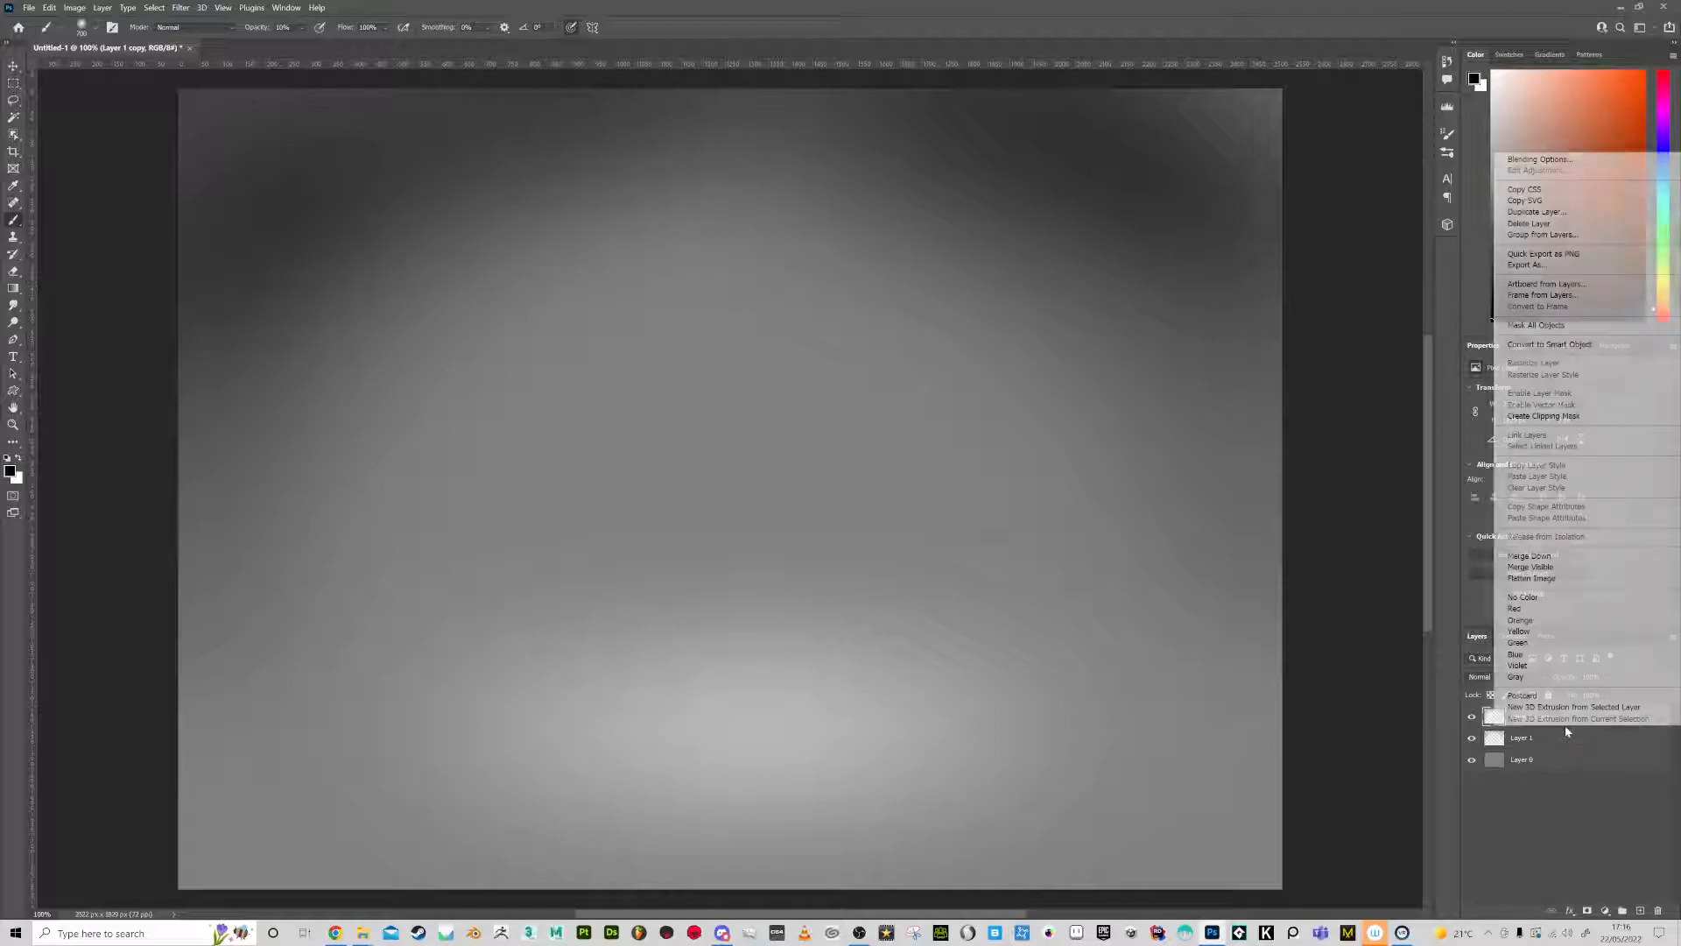
left_click(1545, 570)
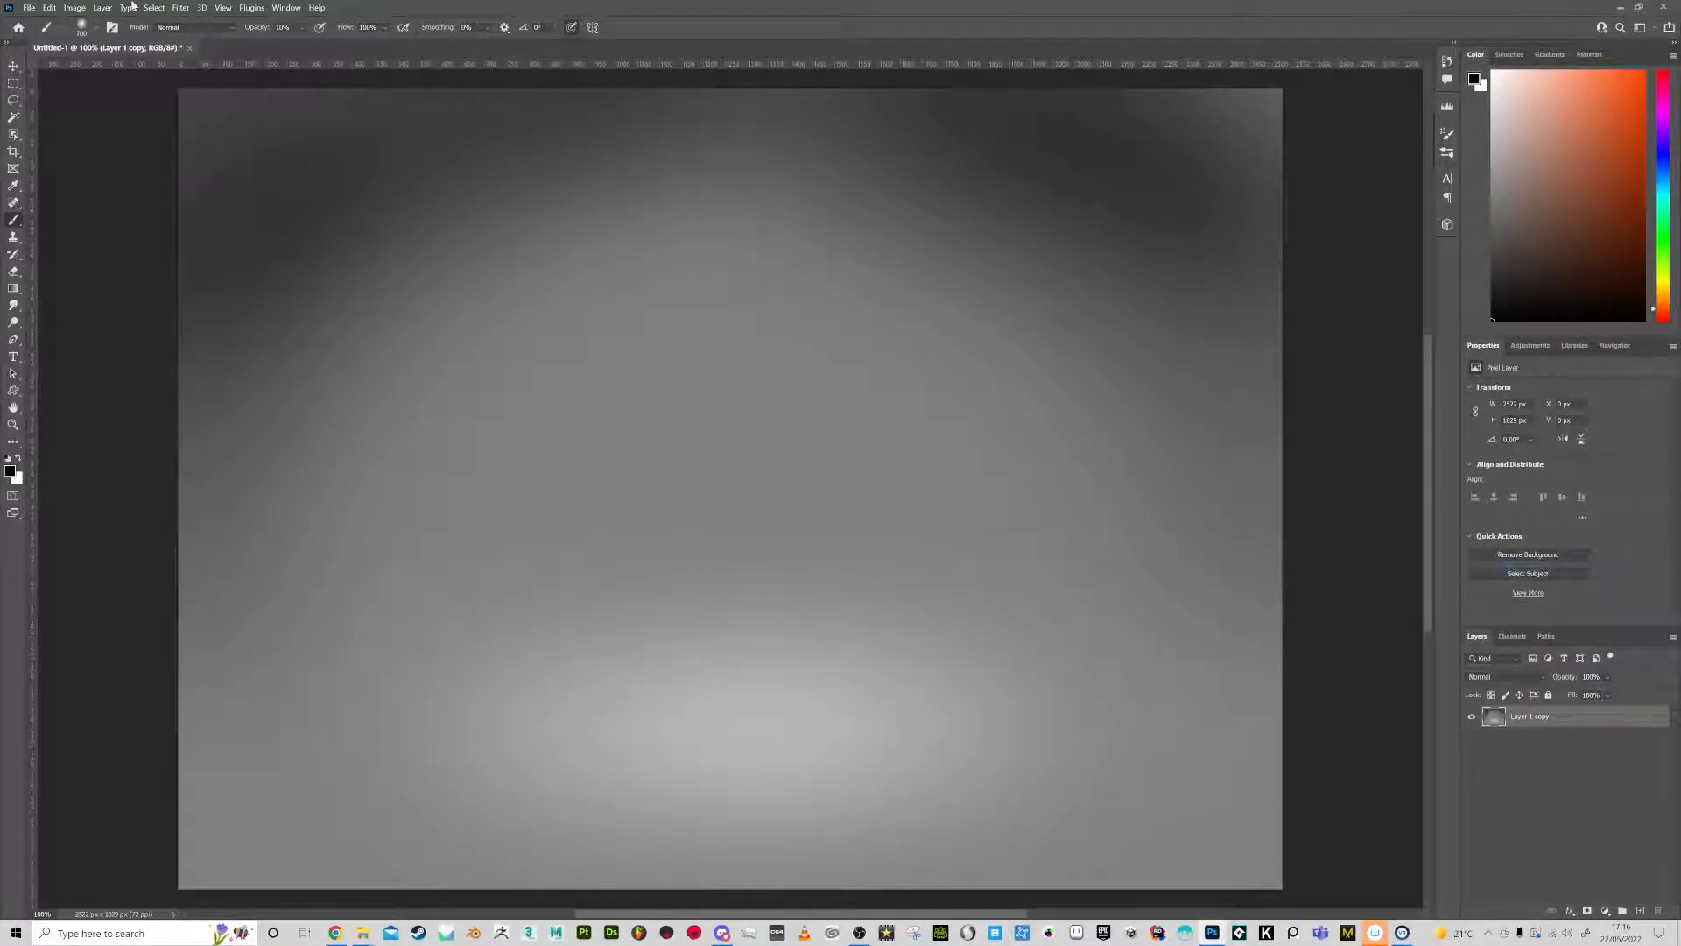
Apply the Spatter filter from the Filter Gallery to the merged backdrop with a spray radius of 14
left_click(179, 7)
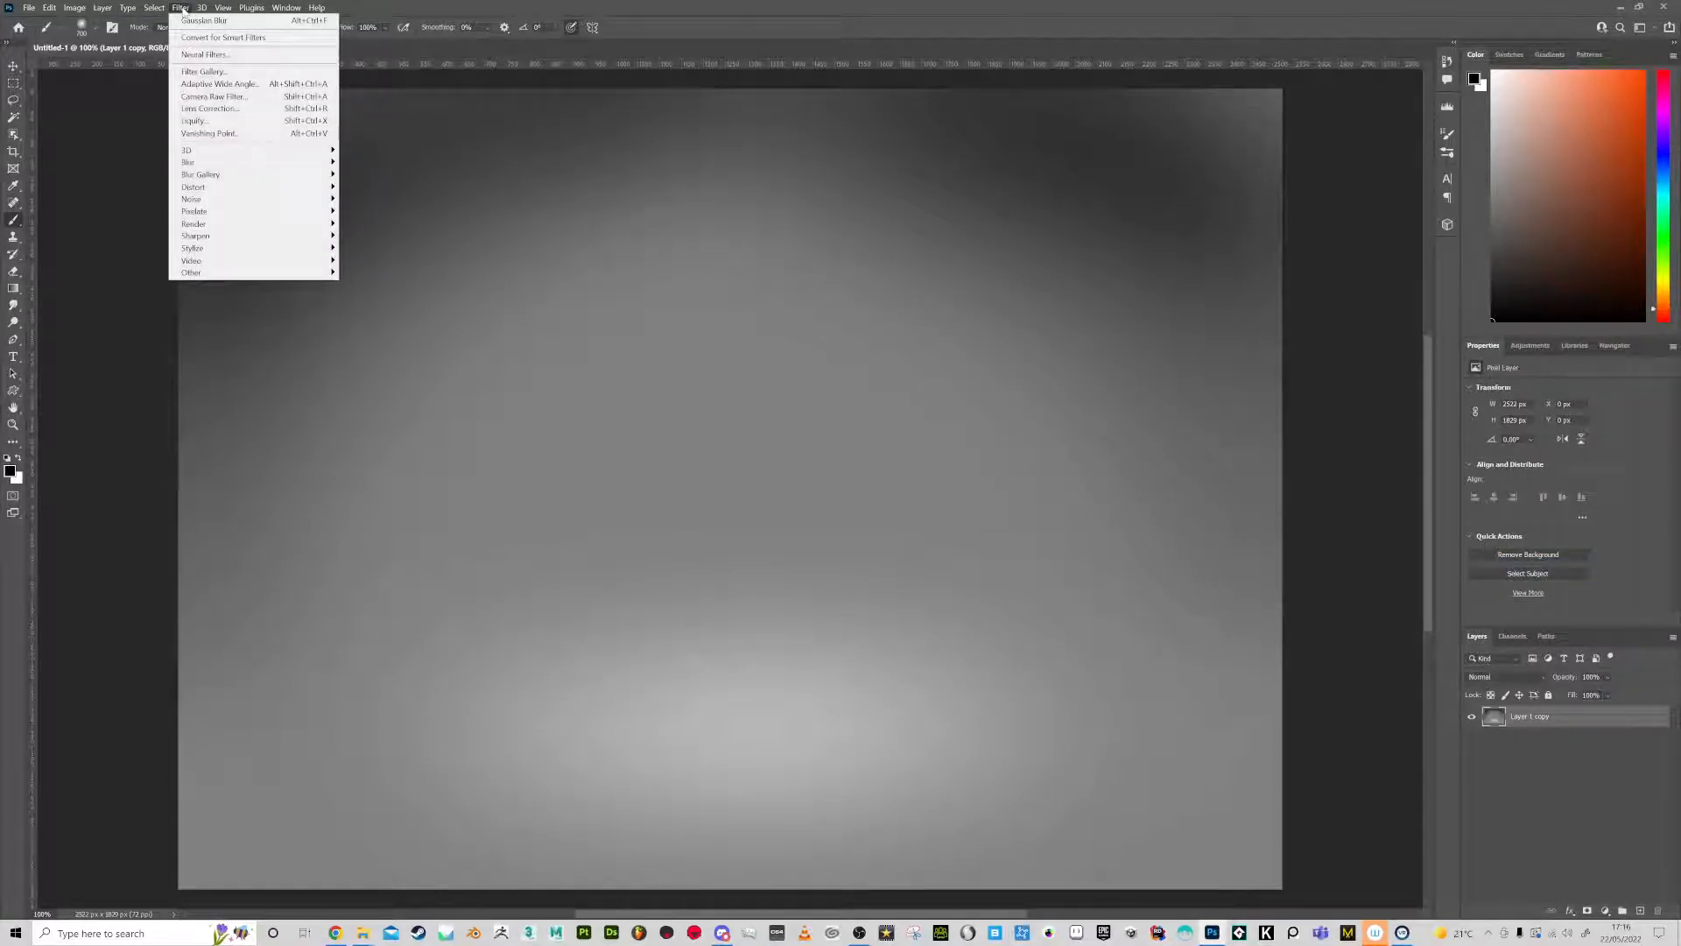
left_click(204, 70)
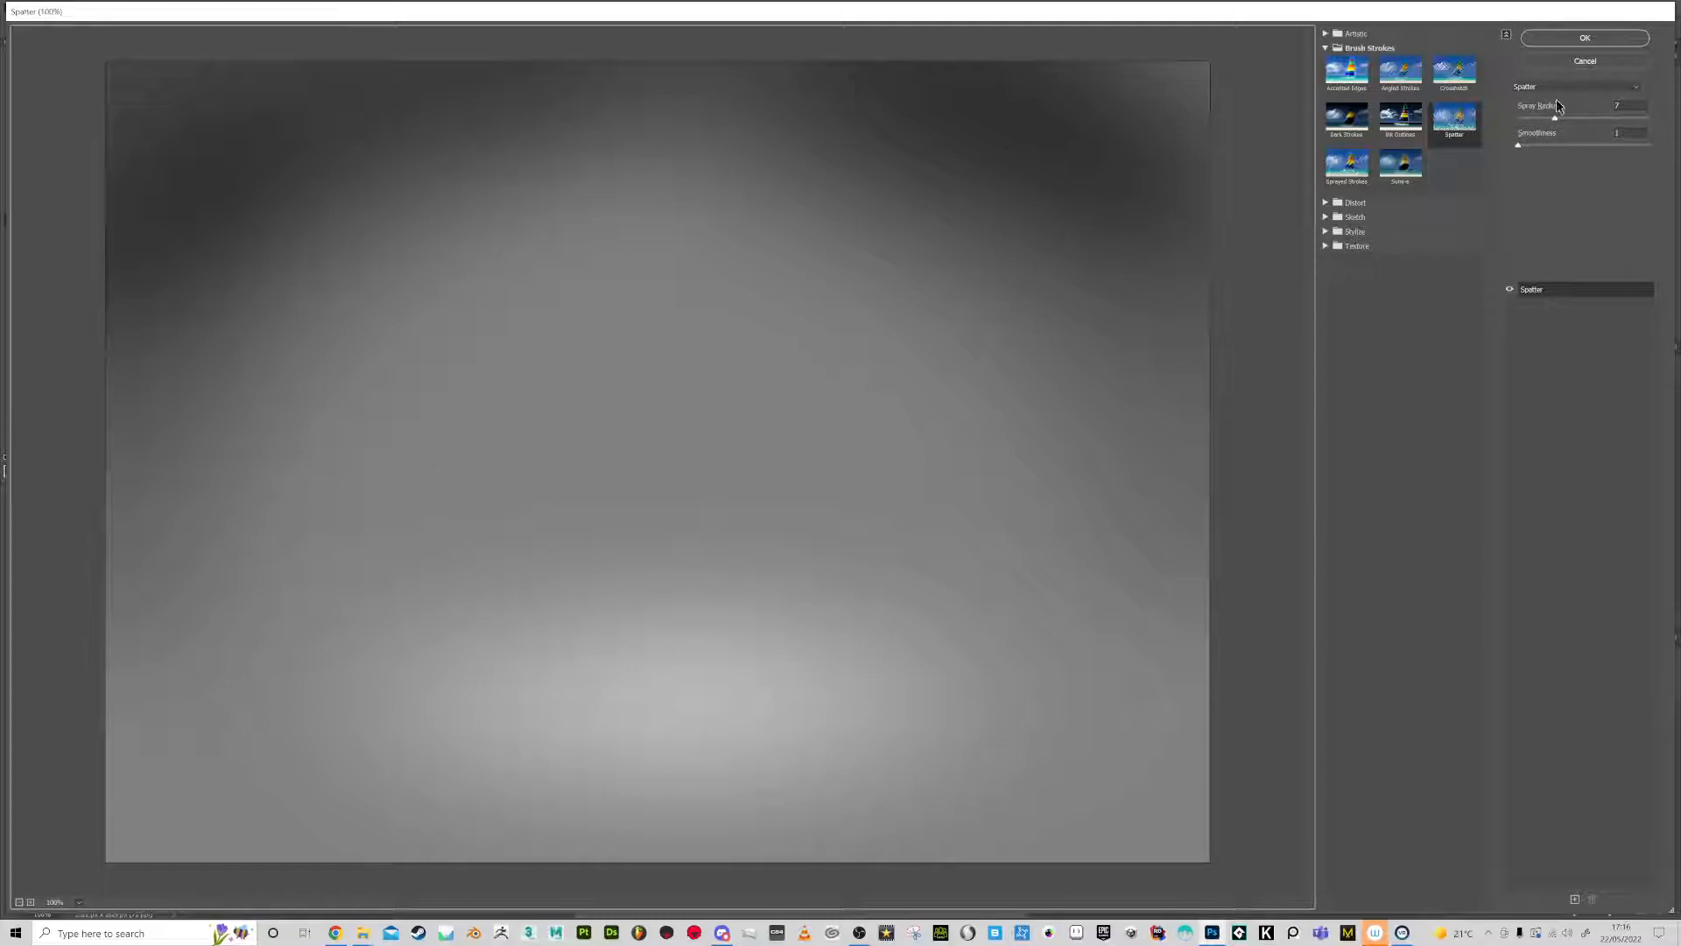
left_click_drag(1567, 118, 1590, 120)
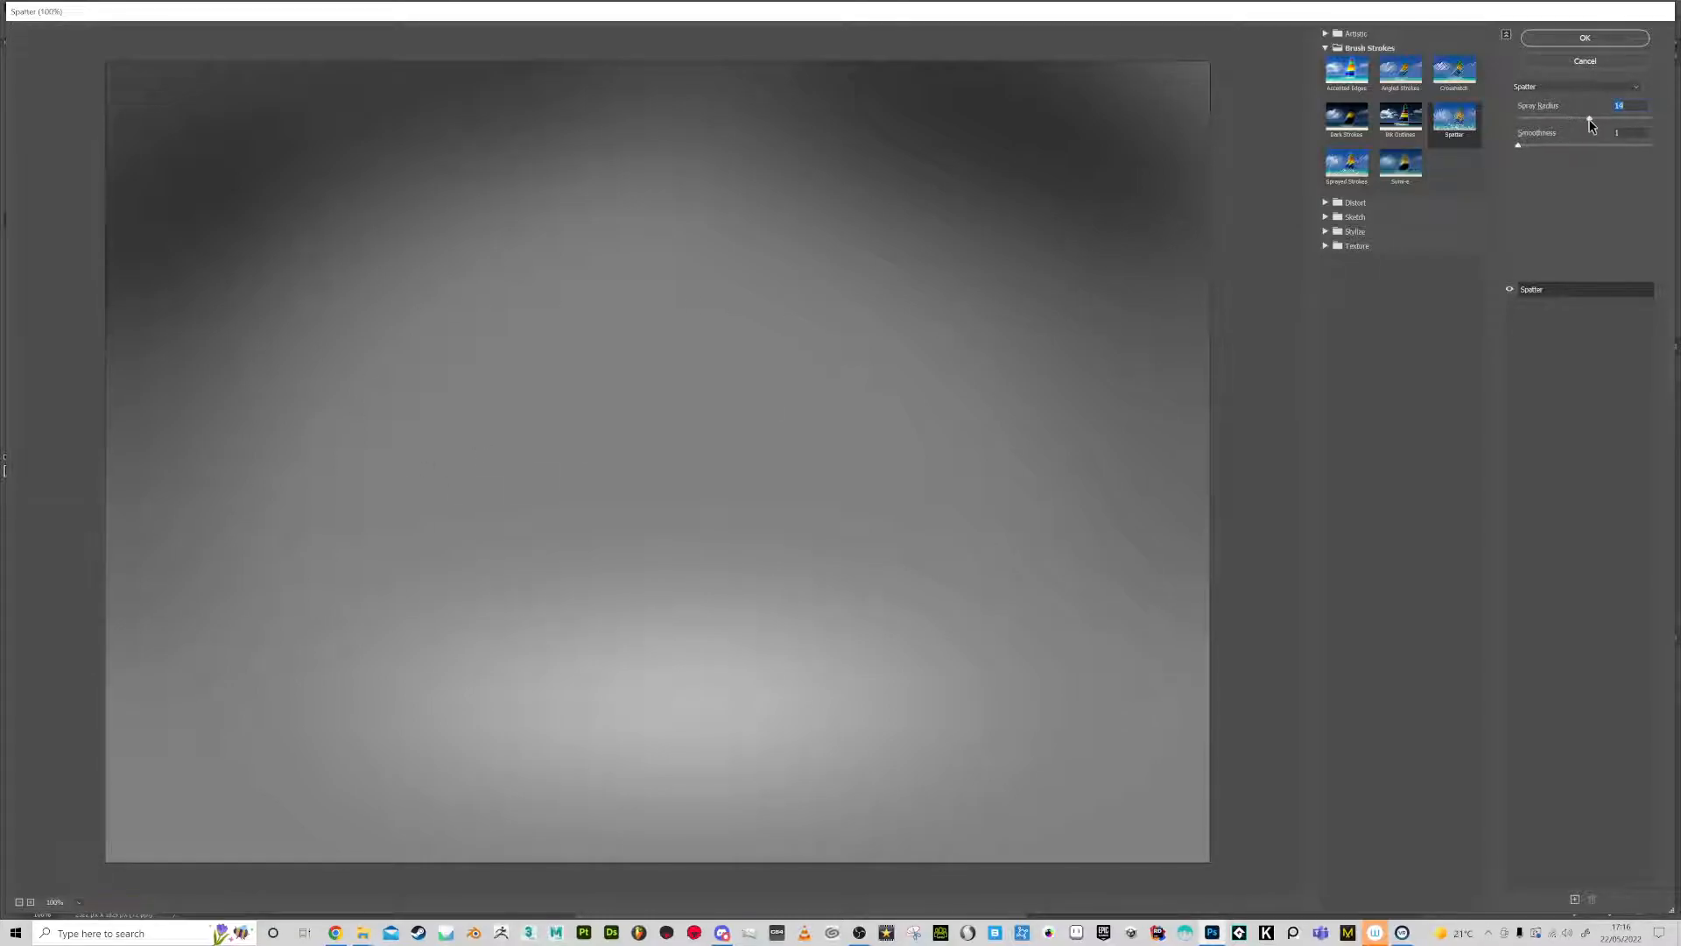
left_click(1609, 39)
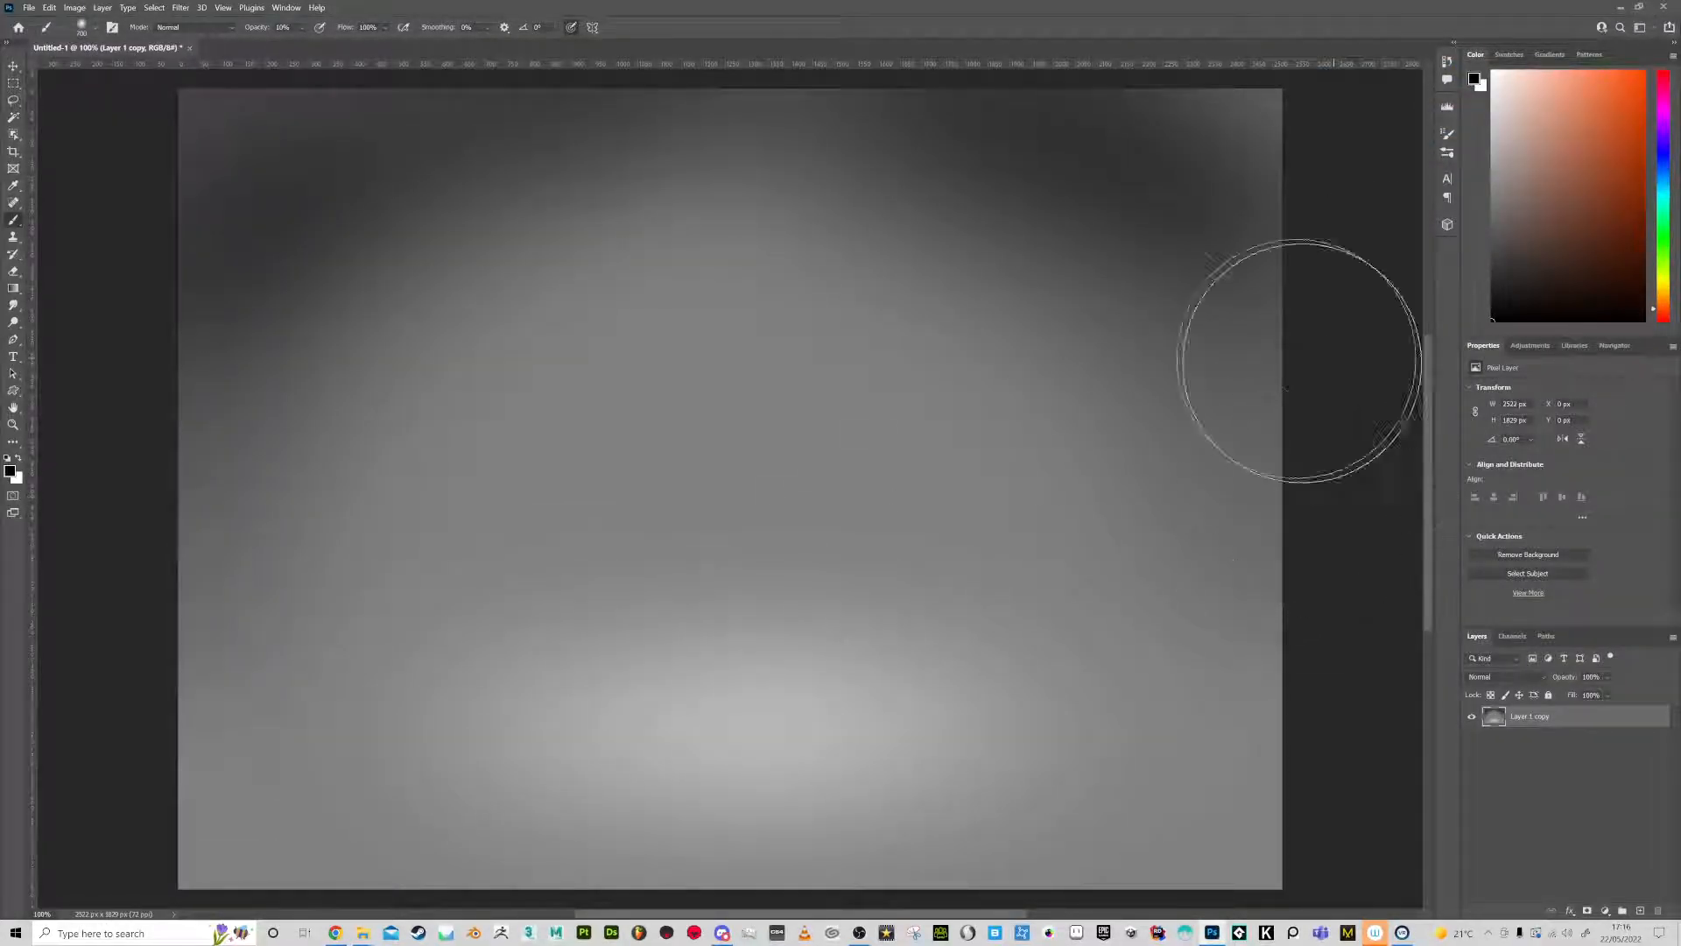
Add an empty layer for sketching and fully lock the backdrop layer beneath it
left_click(1640, 911)
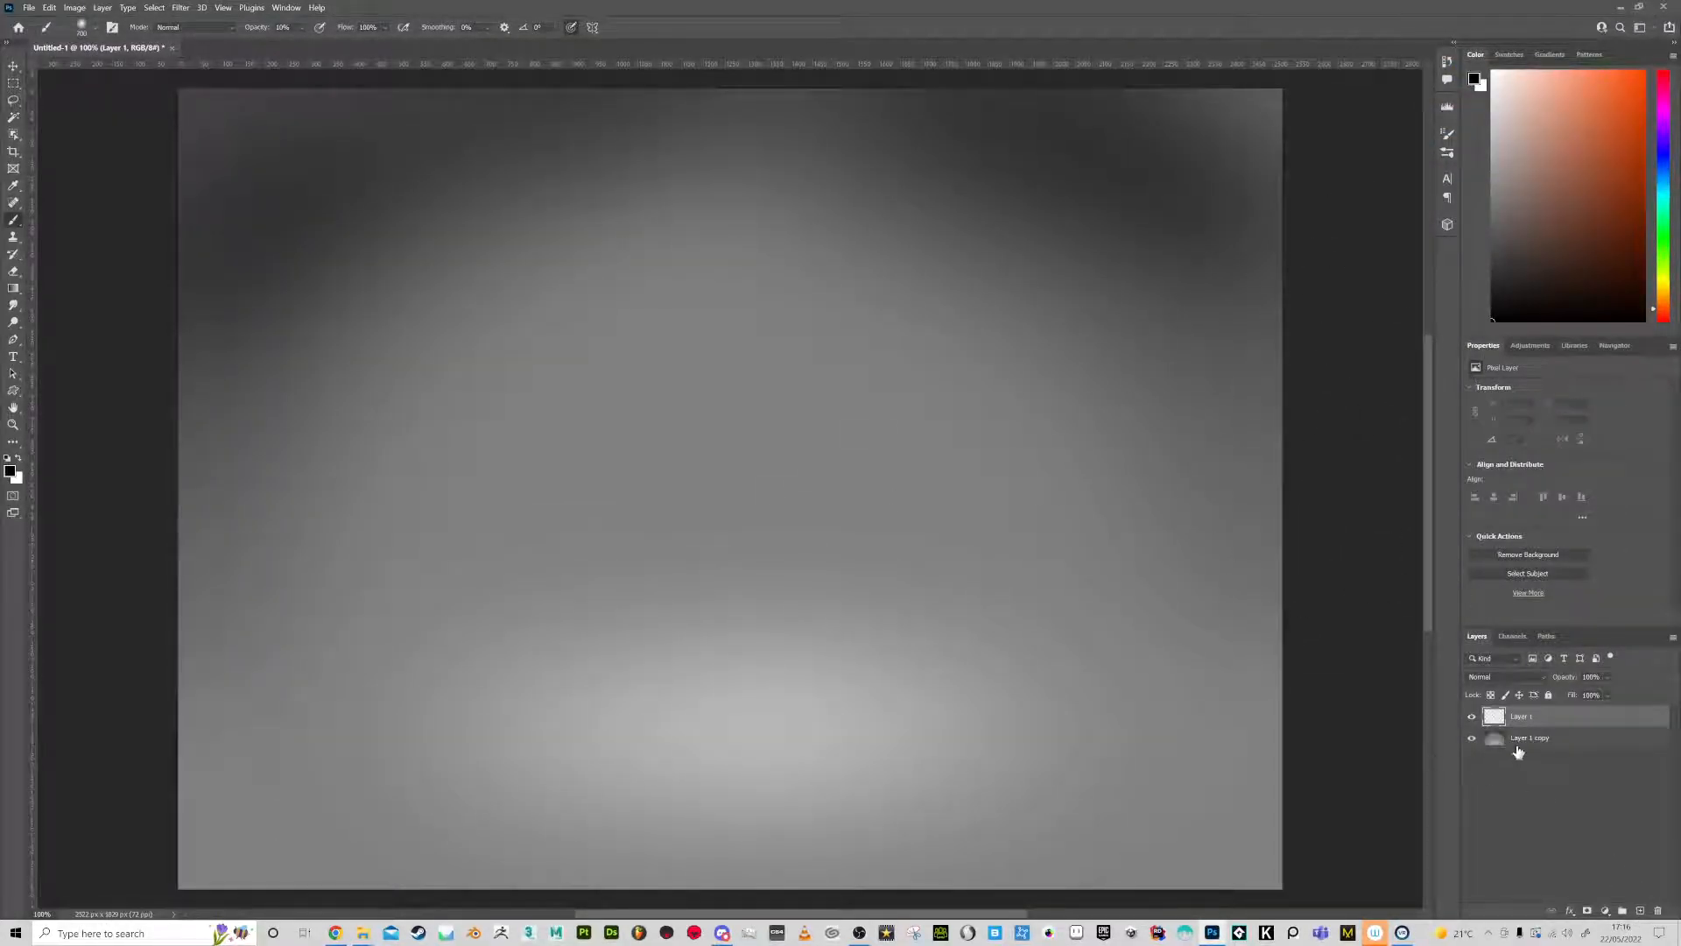
left_click(1504, 750)
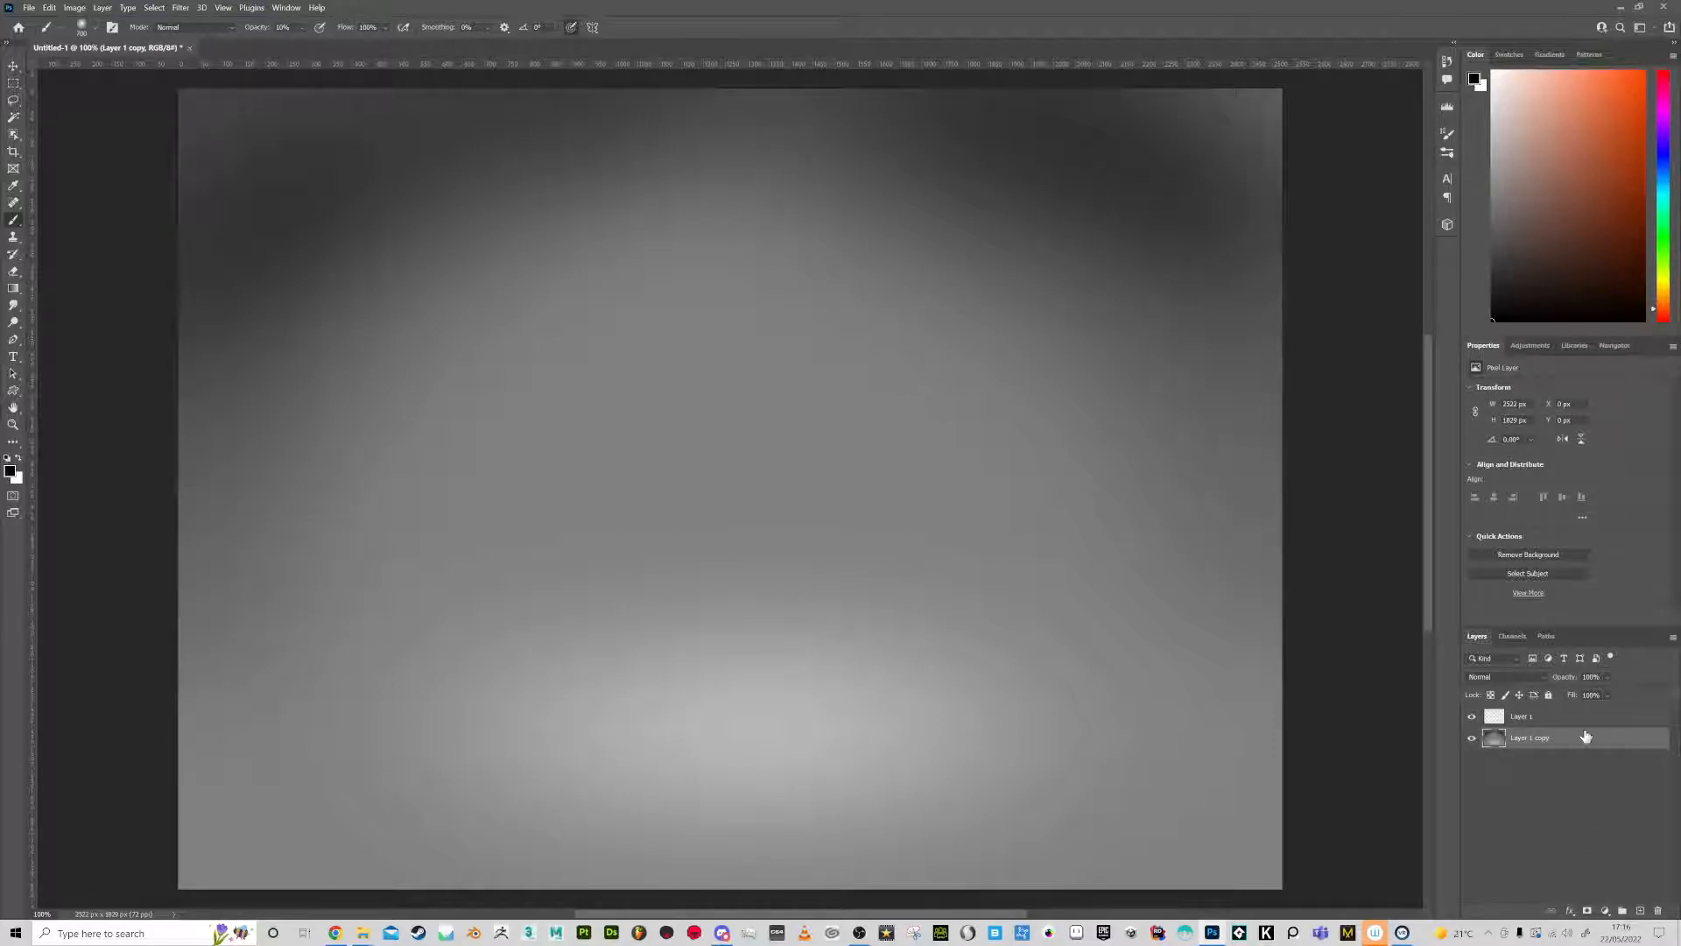
left_click(1548, 695)
left_click(1501, 724)
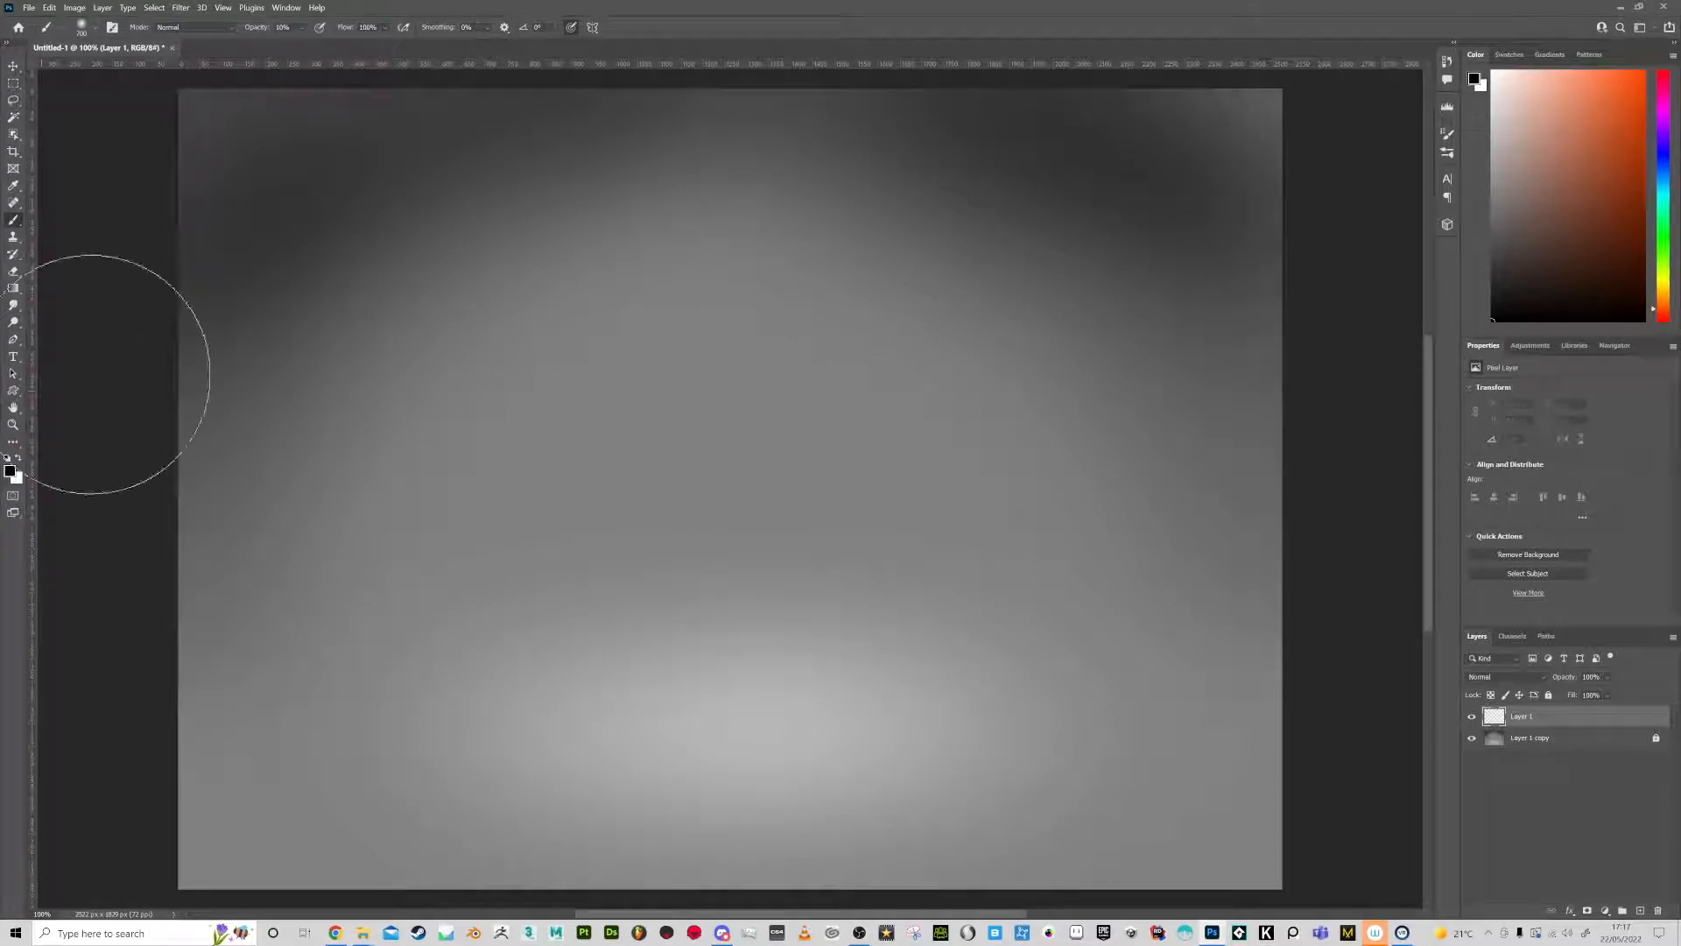
Choose the Hard Round Pressure Size brush preset, trying it with one stroke that is undone
right_click(528, 330)
mouse_move(673, 491)
left_mouse_down()
mouse_move(676, 456)
mouse_move(674, 487)
left_mouse_up()
left_click(618, 547)
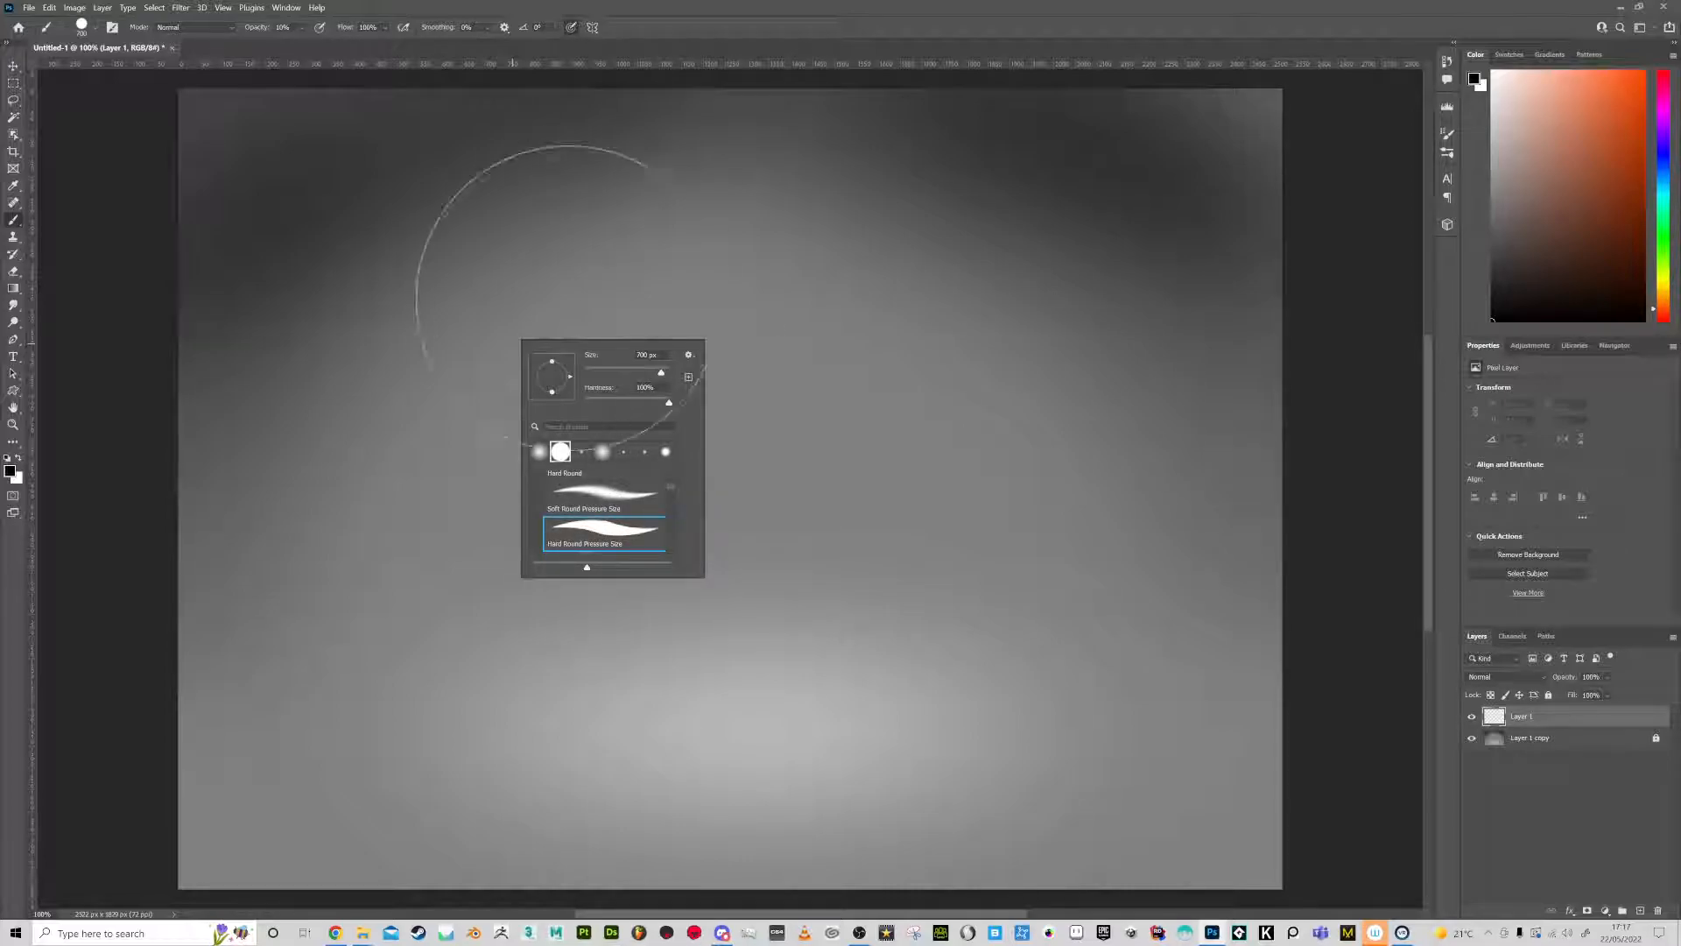
left_click_drag(860, 344, 816, 407)
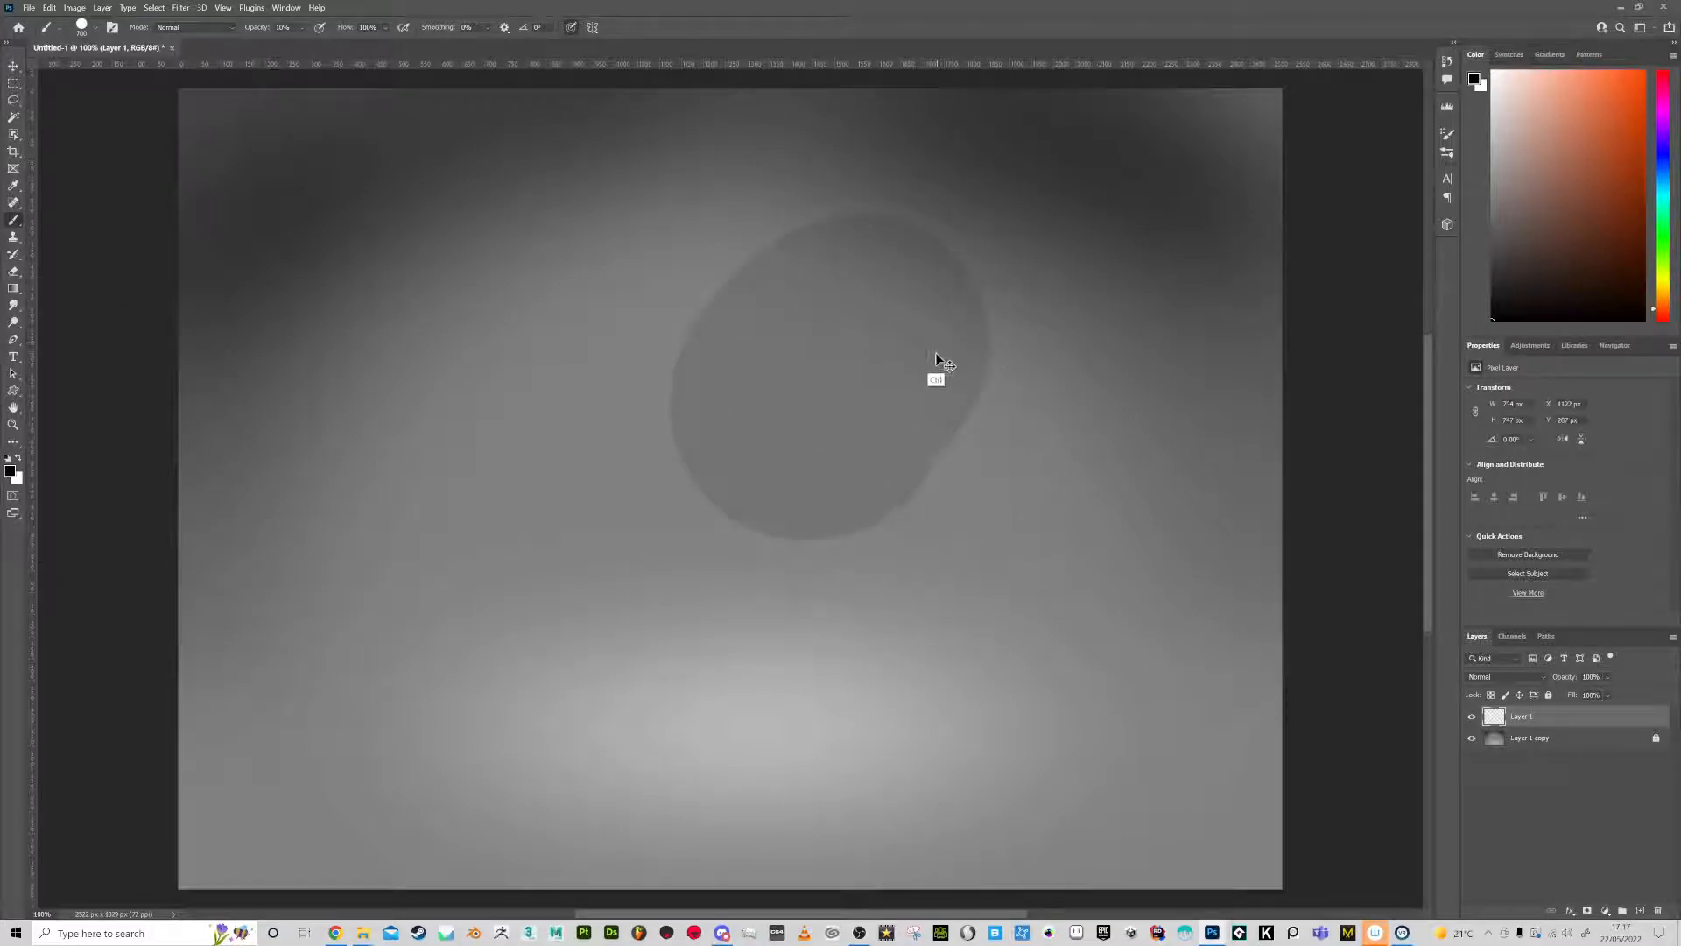
key("ctrl+z")
Set the brush opacity to 100% and shrink the brush to a thin sketching size
key("0")
key("bracketleft")
key("bracketleft")
key("bracketleft")
key("bracketleft")
key("bracketleft")
key("bracketleft")
key("bracketleft")
key("bracketleft")
key("bracketleft")
key("bracketleft")
key("bracketleft")
key("bracketleft")
key("bracketleft")
key("bracketleft")
key("bracketleft")
key("bracketleft")
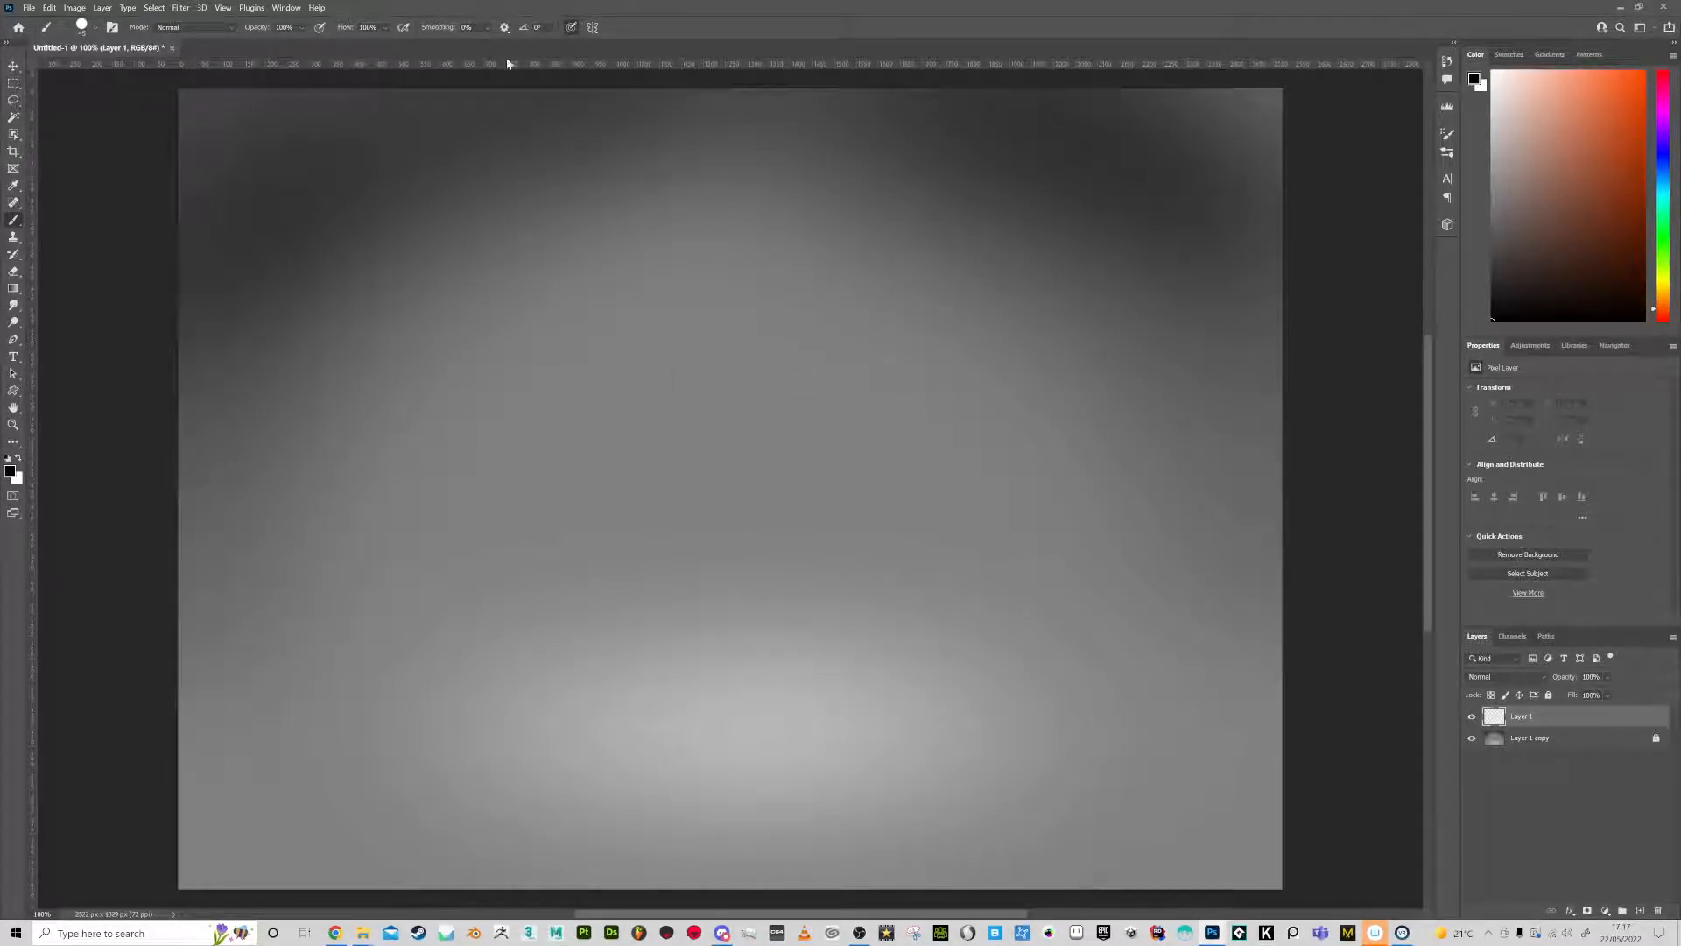
Try several freehand curved strokes on the sketch layer to test pen pressure, undoing each one
left_click_drag(619, 233, 810, 364)
key("ctrl+z")
left_click_drag(593, 295, 751, 405)
key("ctrl+z")
mouse_move(455, 210)
left_mouse_down()
mouse_move(540, 377)
mouse_move(604, 438)
left_mouse_up()
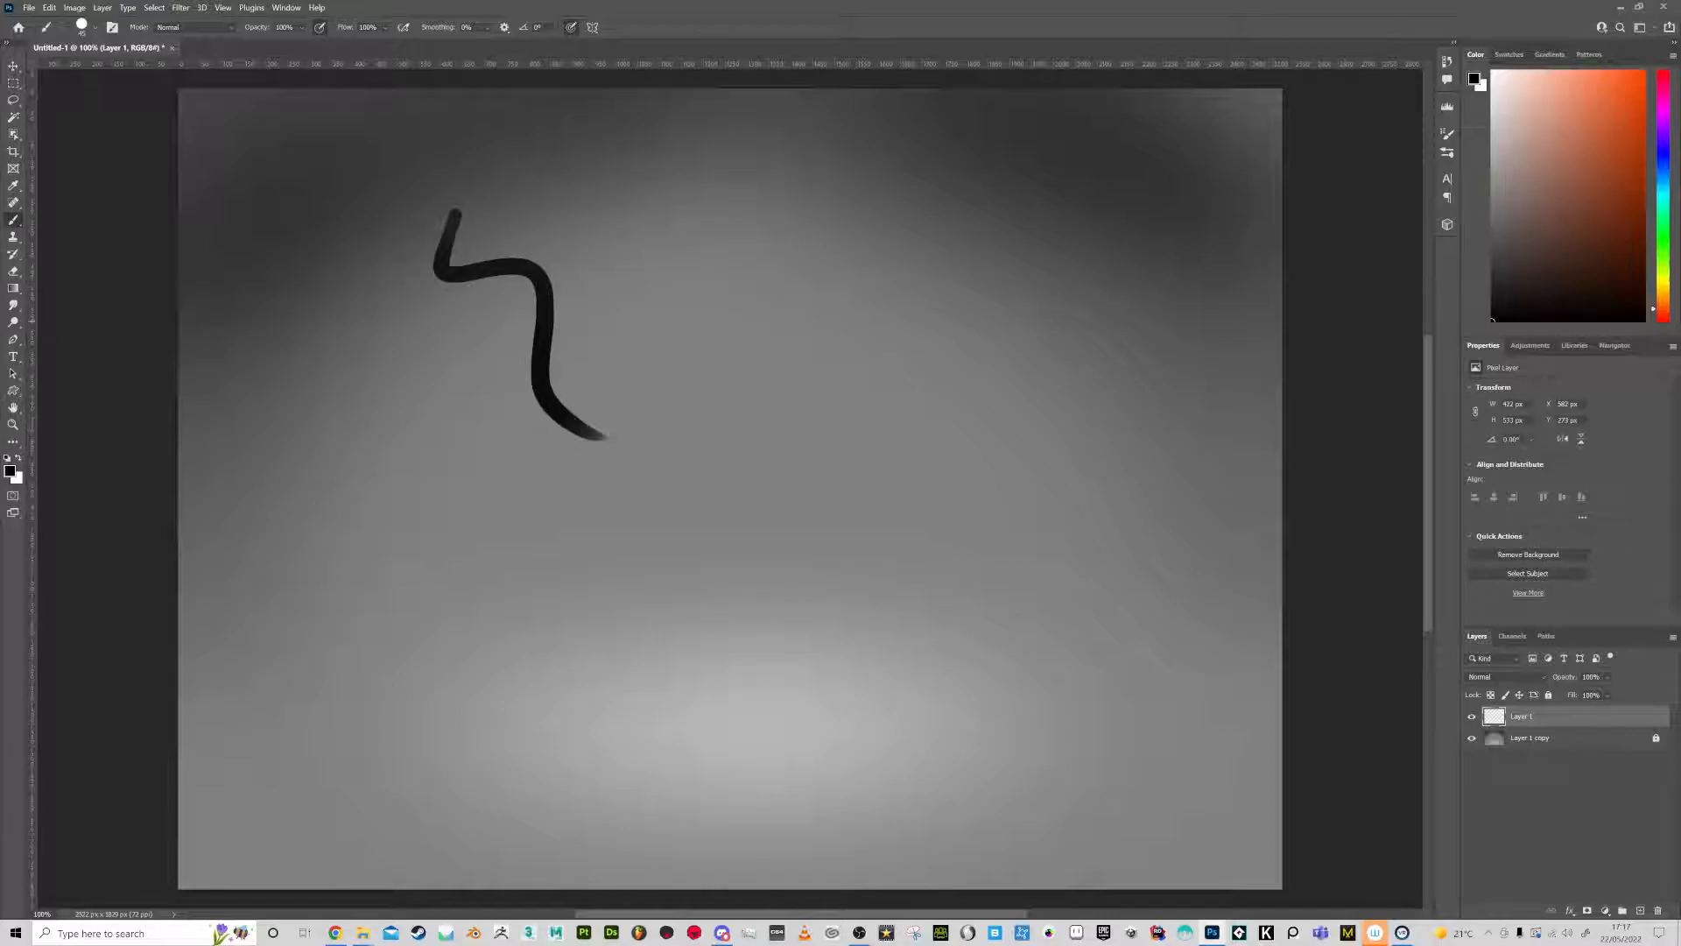
left_click_drag(569, 236, 675, 394)
key("ctrl+z")
key("ctrl+z")
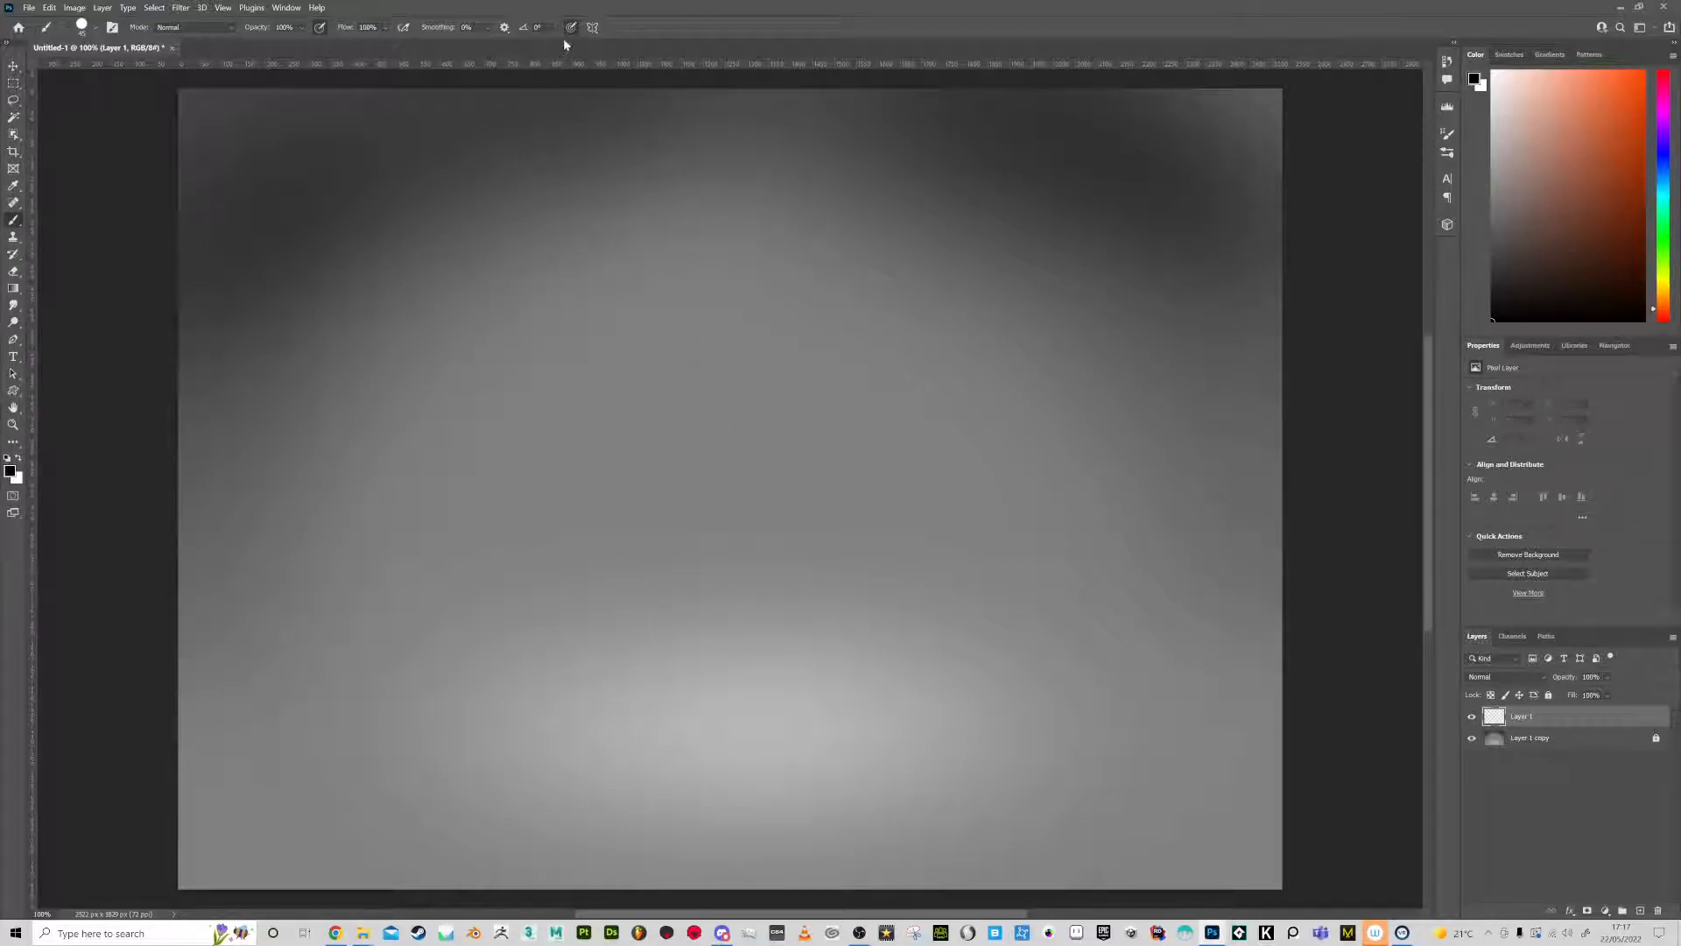
left_click_drag(511, 181, 581, 405)
key("ctrl+z")
Toggle pressure control for brush size and try a few curved and vertical strokes, undoing each one
left_click(575, 28)
left_click_drag(534, 203, 622, 399)
key("ctrl+z")
left_click_drag(713, 211, 702, 685)
key("ctrl+z")
left_click_drag(748, 217, 747, 696)
key("ctrl+z")
Try a long straight vertical line down the middle of the canvas with extra strokes beside it, and undo them
left_click_drag(739, 206, 740, 750)
mouse_move(735, 488)
left_mouse_down()
mouse_move(671, 701)
mouse_move(676, 774)
mouse_move(778, 573)
mouse_move(797, 782)
left_mouse_up()
mouse_move(734, 349)
left_mouse_down()
mouse_move(711, 360)
mouse_move(609, 687)
mouse_move(793, 604)
mouse_move(794, 629)
left_mouse_up()
left_click_drag(743, 238, 746, 242)
key("ctrl+z")
key("ctrl+z")
key("ctrl+z")
key("ctrl+z")
key("ctrl+z")
key("ctrl+z")
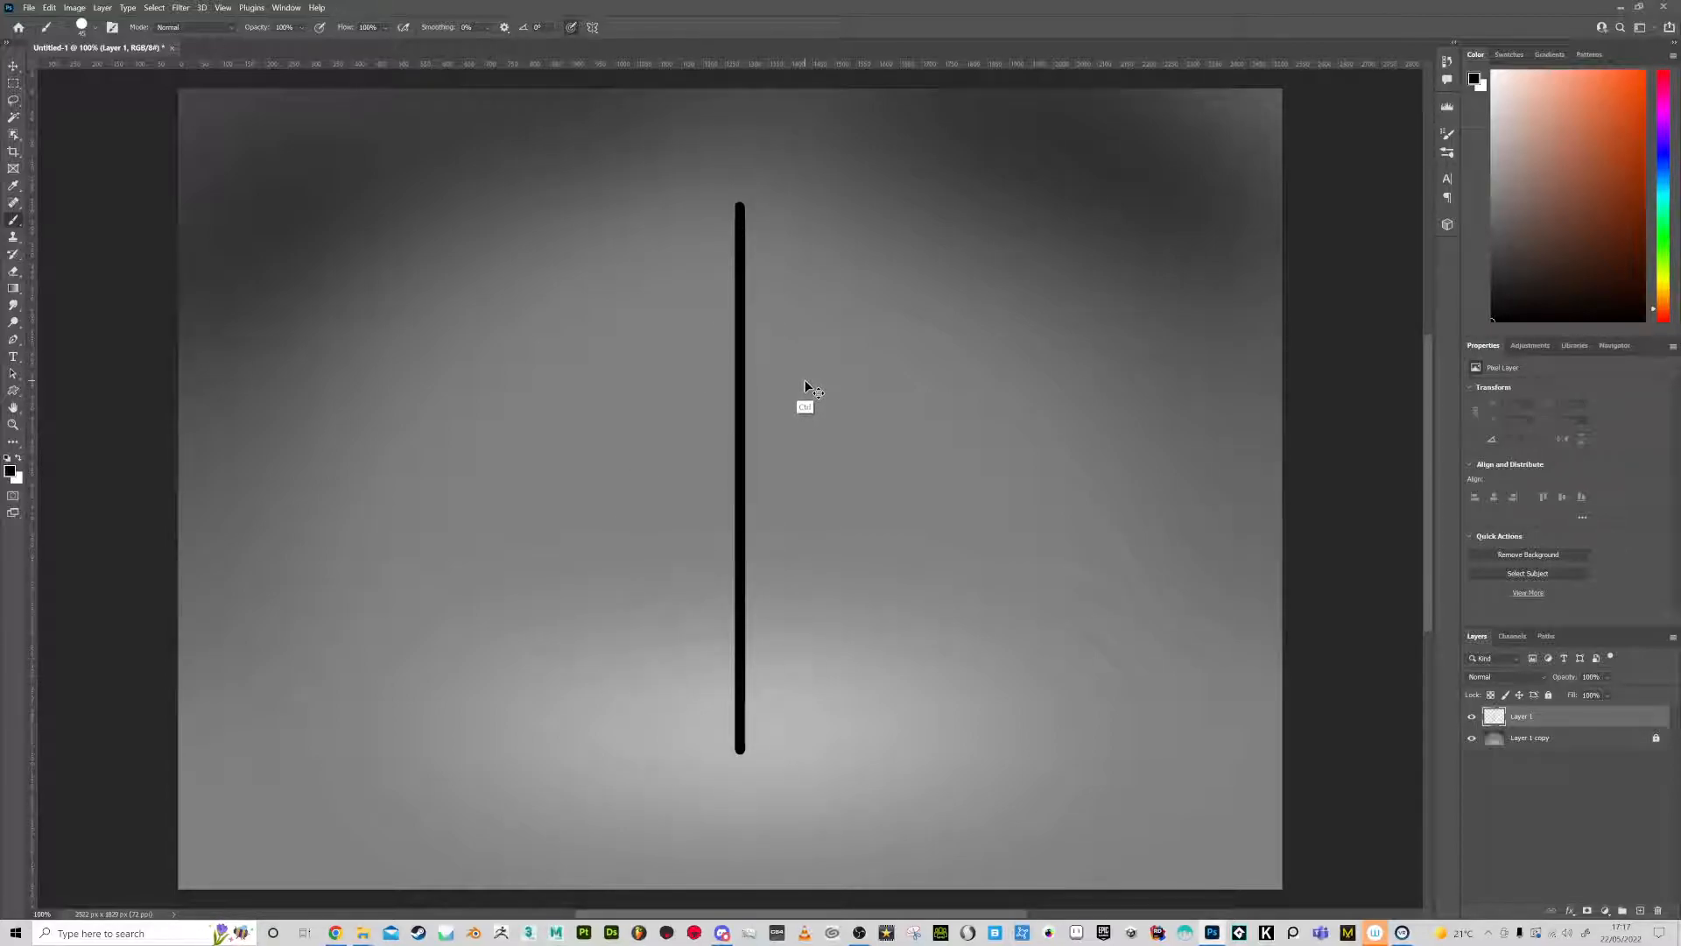
Sketch a curved line of action down the middle of the canvas and a four-sided ground plane at its base
mouse_move(714, 201)
left_mouse_down()
mouse_move(653, 376)
mouse_move(644, 496)
mouse_move(679, 680)
mouse_move(549, 746)
left_mouse_up()
mouse_move(663, 686)
left_mouse_down()
mouse_move(822, 705)
mouse_move(810, 803)
left_mouse_up()
left_click_drag(554, 747, 797, 825)
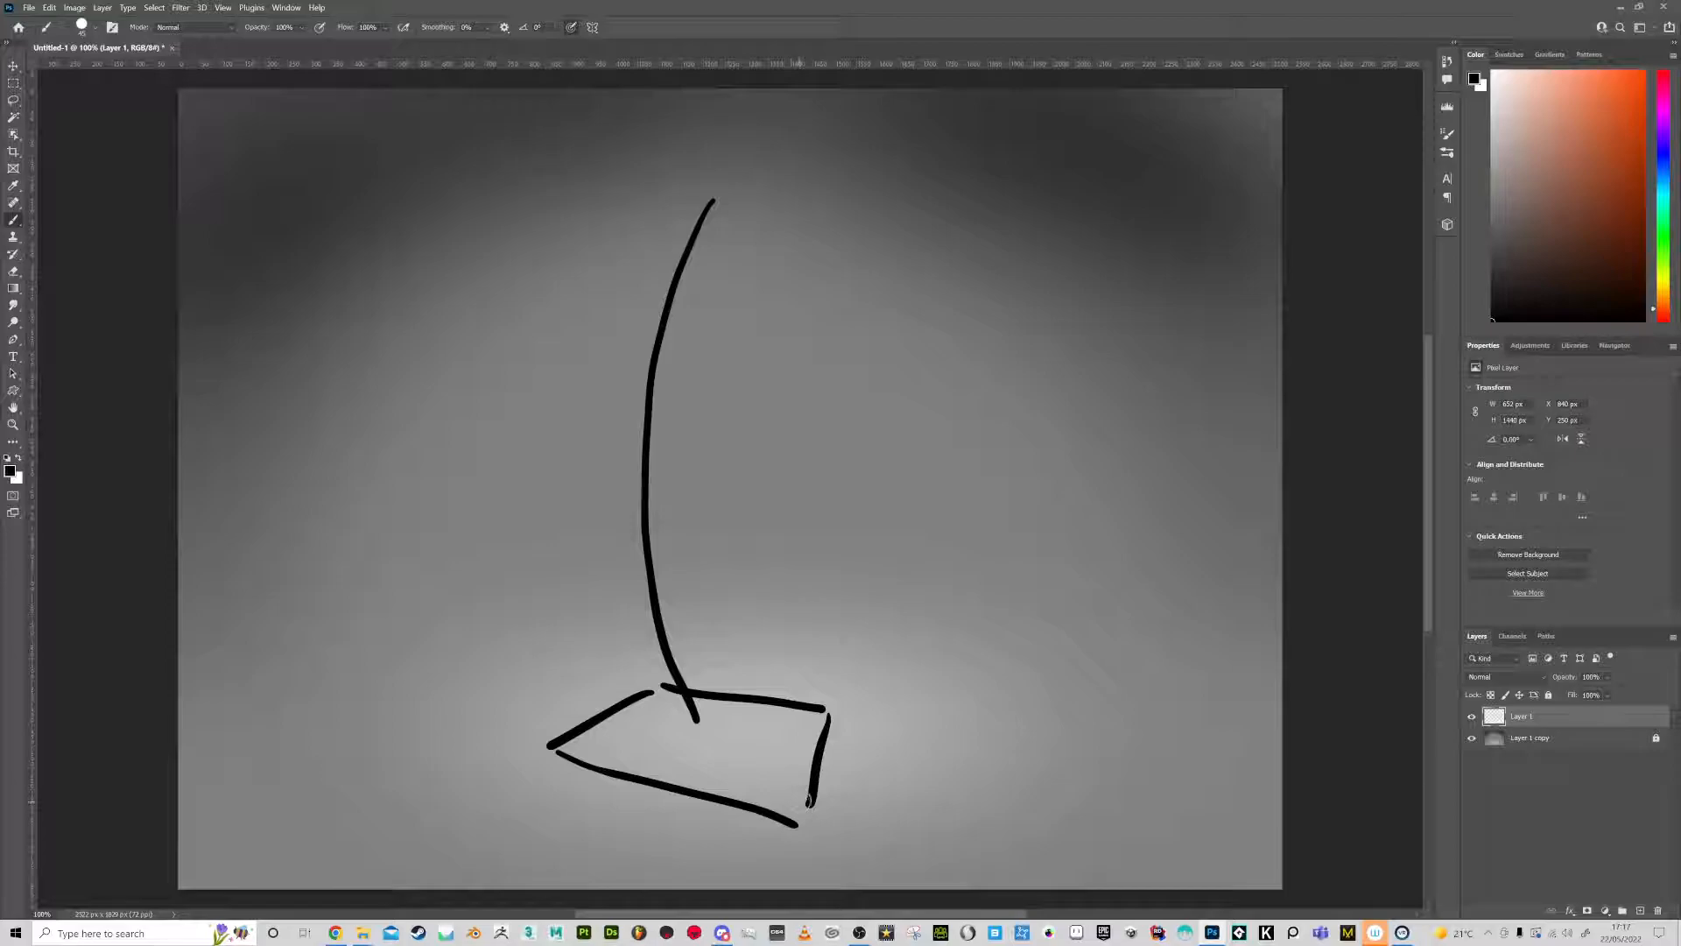
Block in two solid black foot shapes on the back-left and right parts of the ground plane
mouse_move(784, 740)
left_mouse_down()
mouse_move(758, 756)
mouse_move(786, 742)
left_mouse_up()
mouse_move(648, 704)
left_mouse_down()
mouse_move(604, 716)
mouse_move(645, 718)
mouse_move(626, 690)
mouse_move(582, 714)
mouse_move(614, 706)
left_mouse_up()
mouse_move(770, 747)
left_mouse_down()
mouse_move(753, 767)
mouse_move(771, 721)
left_mouse_up()
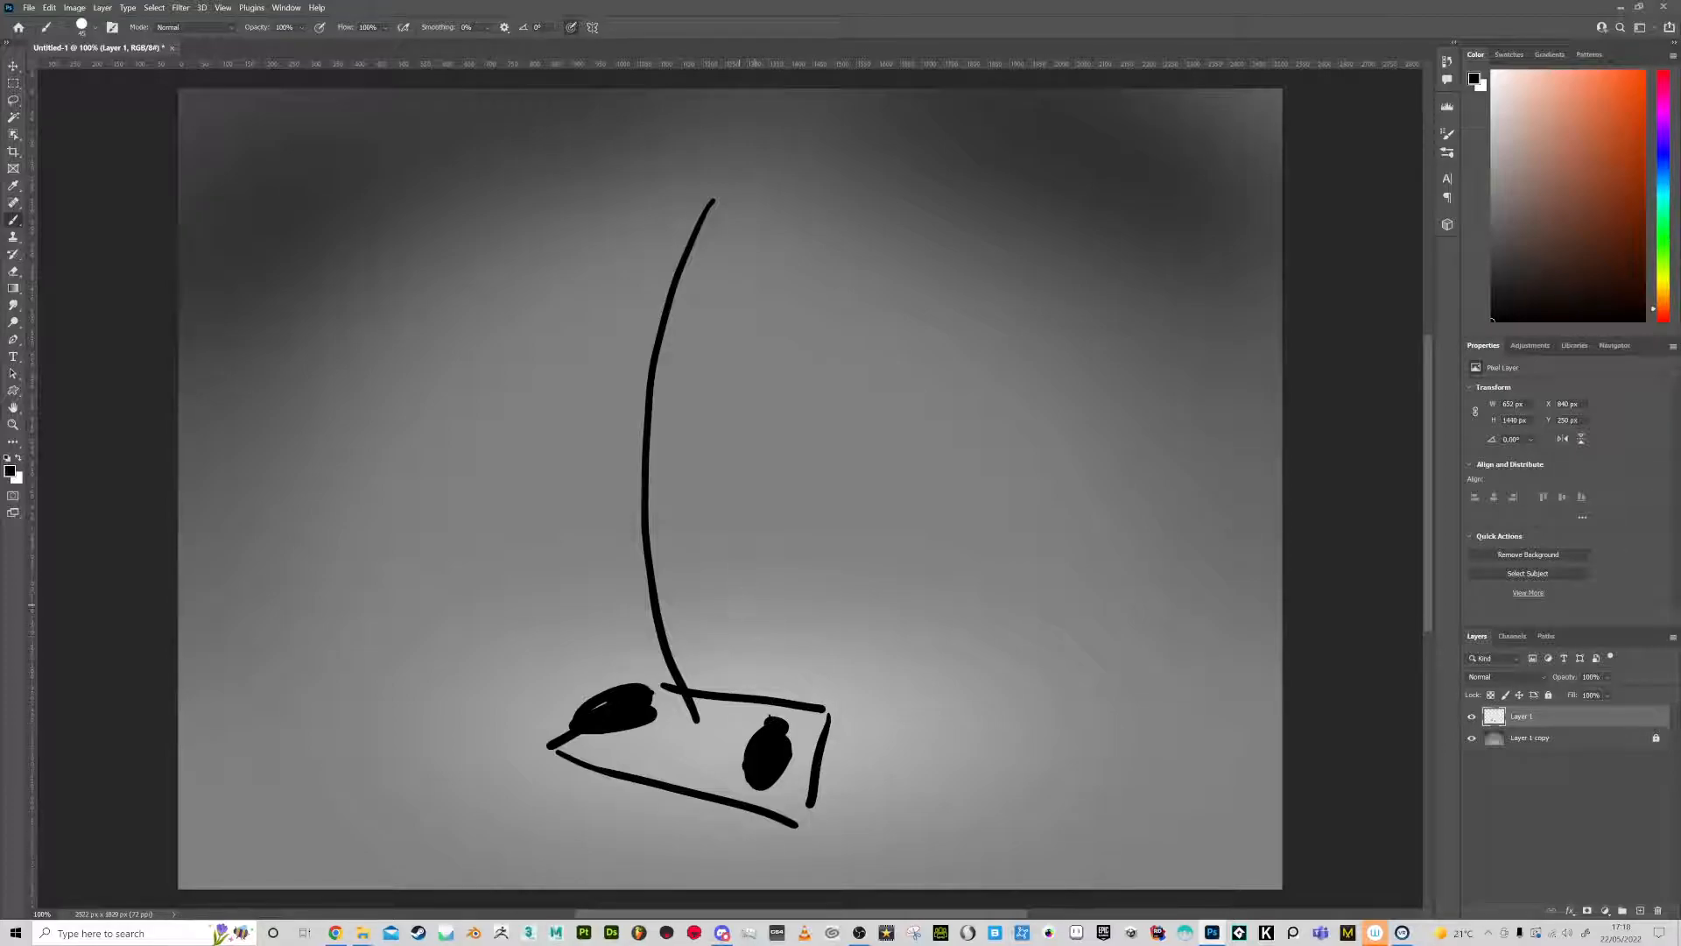
Sketch short knee marks above both feet and the shin lines running down to the feet
left_click_drag(725, 611, 754, 610)
left_click_drag(607, 569, 654, 700)
left_click_drag(759, 630, 780, 728)
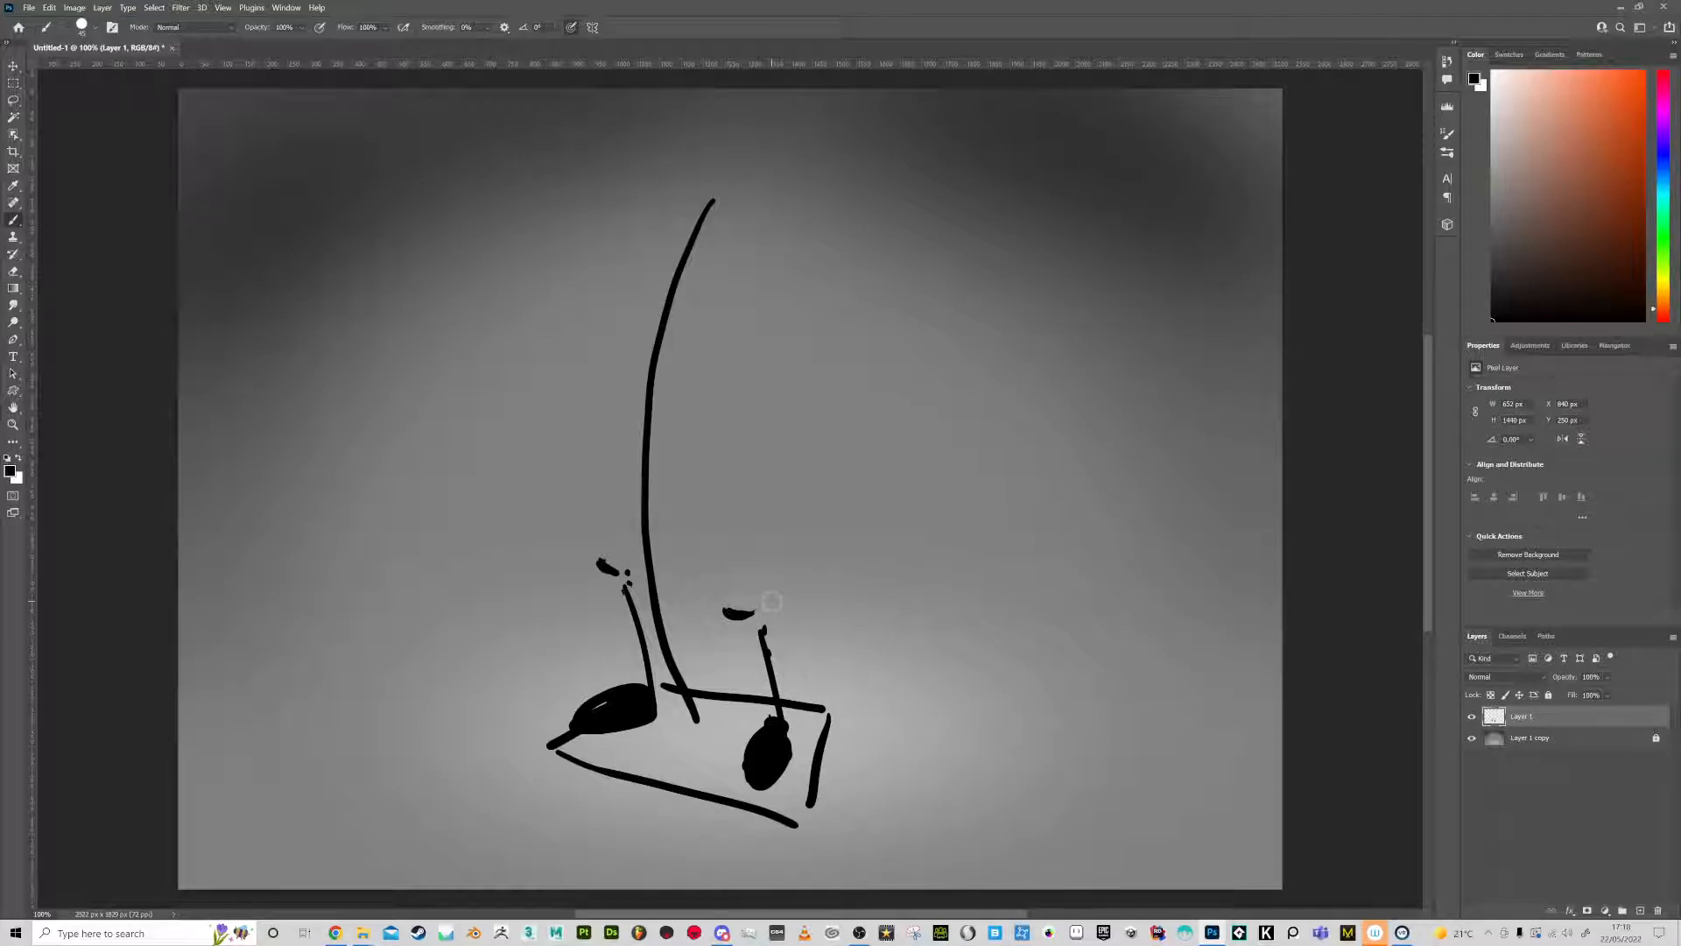
Sketch the thigh lines, pelvis block, torso marks, shoulder arc and an oval head along the line of action
left_click_drag(617, 555, 646, 444)
left_click_drag(743, 596, 719, 474)
mouse_move(671, 432)
left_mouse_down()
mouse_move(727, 463)
mouse_move(683, 405)
mouse_move(656, 313)
mouse_move(685, 340)
mouse_move(643, 296)
mouse_move(716, 235)
mouse_move(755, 259)
mouse_move(760, 297)
mouse_move(698, 349)
left_mouse_up()
left_click(673, 383)
mouse_move(759, 293)
left_mouse_down()
mouse_move(774, 268)
mouse_move(770, 308)
left_mouse_up()
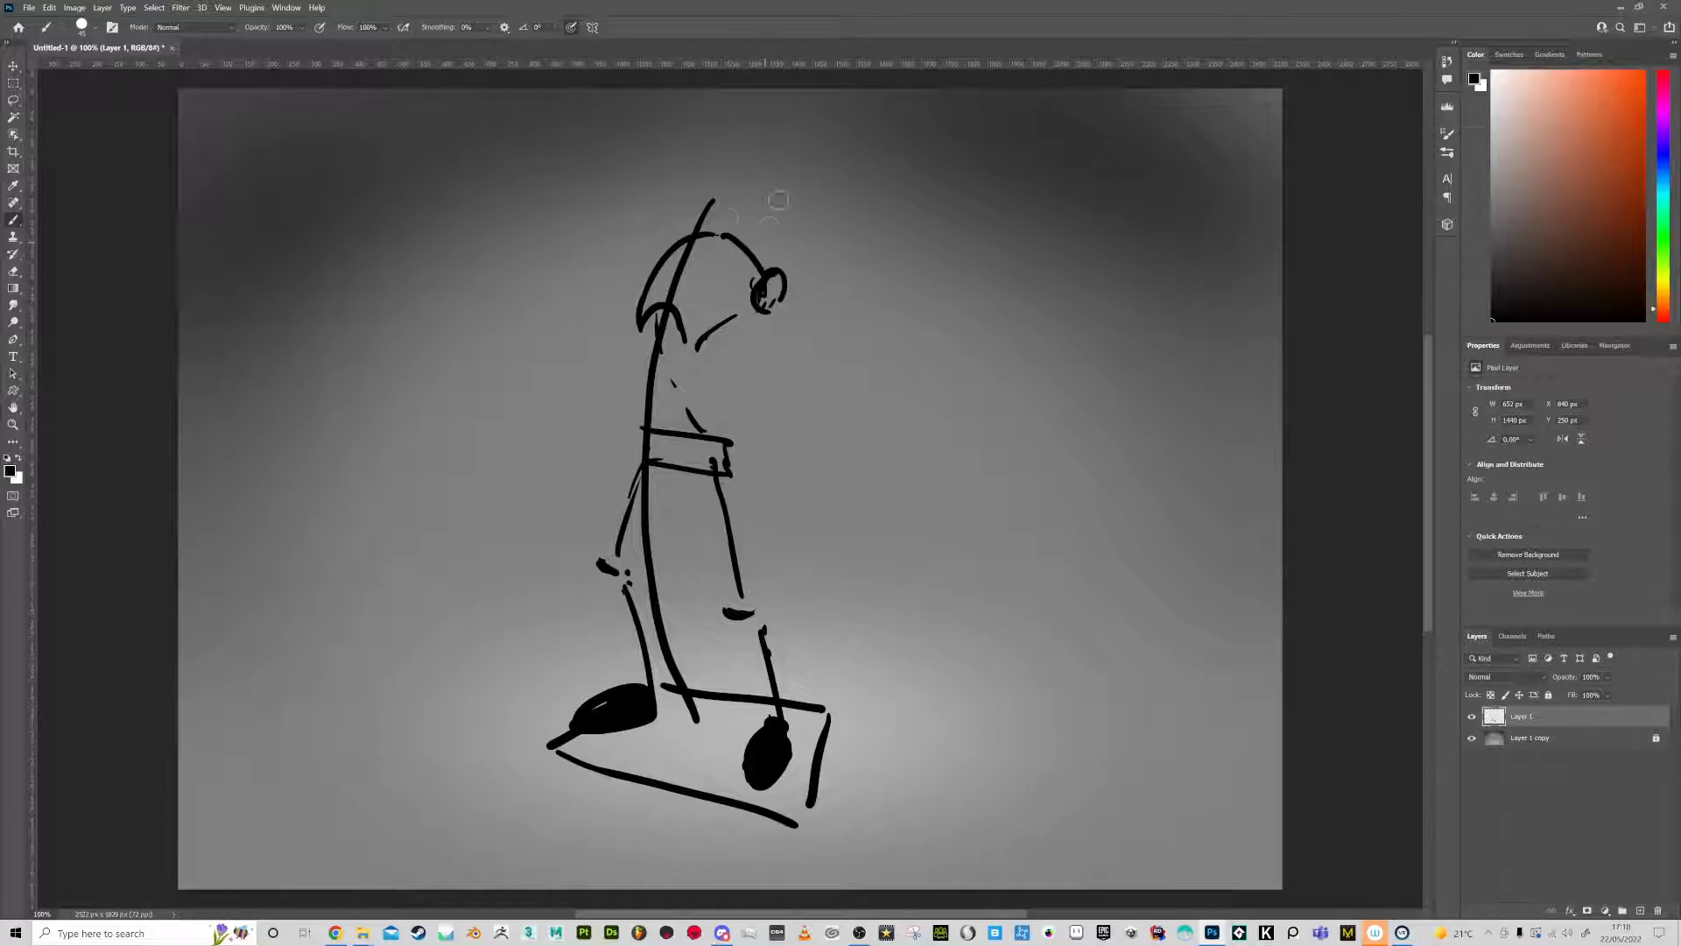
mouse_move(725, 125)
left_mouse_down()
mouse_move(706, 144)
mouse_move(711, 203)
mouse_move(754, 199)
mouse_move(741, 208)
mouse_move(765, 174)
left_mouse_up()
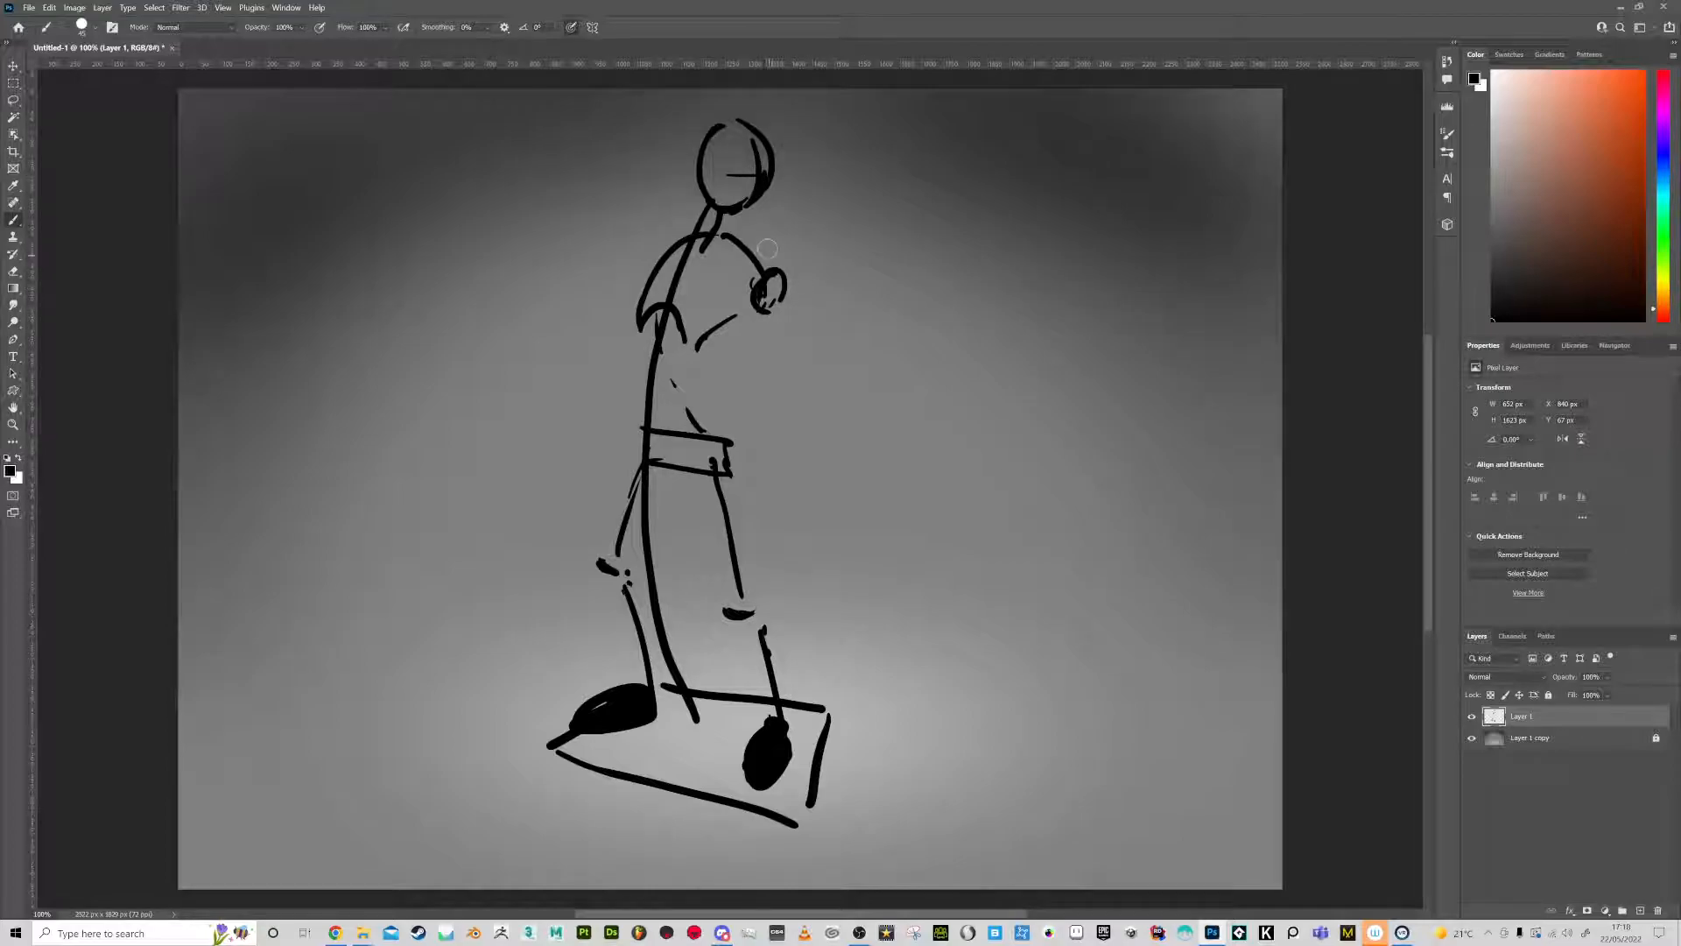
Scale the whole figure sketch down proportionally and centre it on the canvas
key("ctrl+t")
mouse_move(836, 119)
left_mouse_down()
mouse_move(775, 203)
mouse_move(740, 337)
mouse_move(793, 279)
mouse_move(808, 286)
mouse_move(833, 218)
left_mouse_up()
key("Return")
Fill the head, torso and legs in solid black and paint two arms hanging away from the body
key("b")
mouse_move(742, 480)
left_mouse_down()
mouse_move(767, 688)
mouse_move(710, 508)
left_mouse_up()
mouse_move(736, 602)
left_mouse_down()
mouse_move(716, 460)
mouse_move(669, 687)
mouse_move(676, 496)
mouse_move(670, 569)
mouse_move(700, 490)
mouse_move(731, 517)
mouse_move(737, 484)
mouse_move(740, 438)
mouse_move(705, 385)
mouse_move(687, 455)
mouse_move(696, 362)
mouse_move(744, 354)
mouse_move(740, 289)
mouse_move(763, 437)
mouse_move(828, 515)
left_mouse_up()
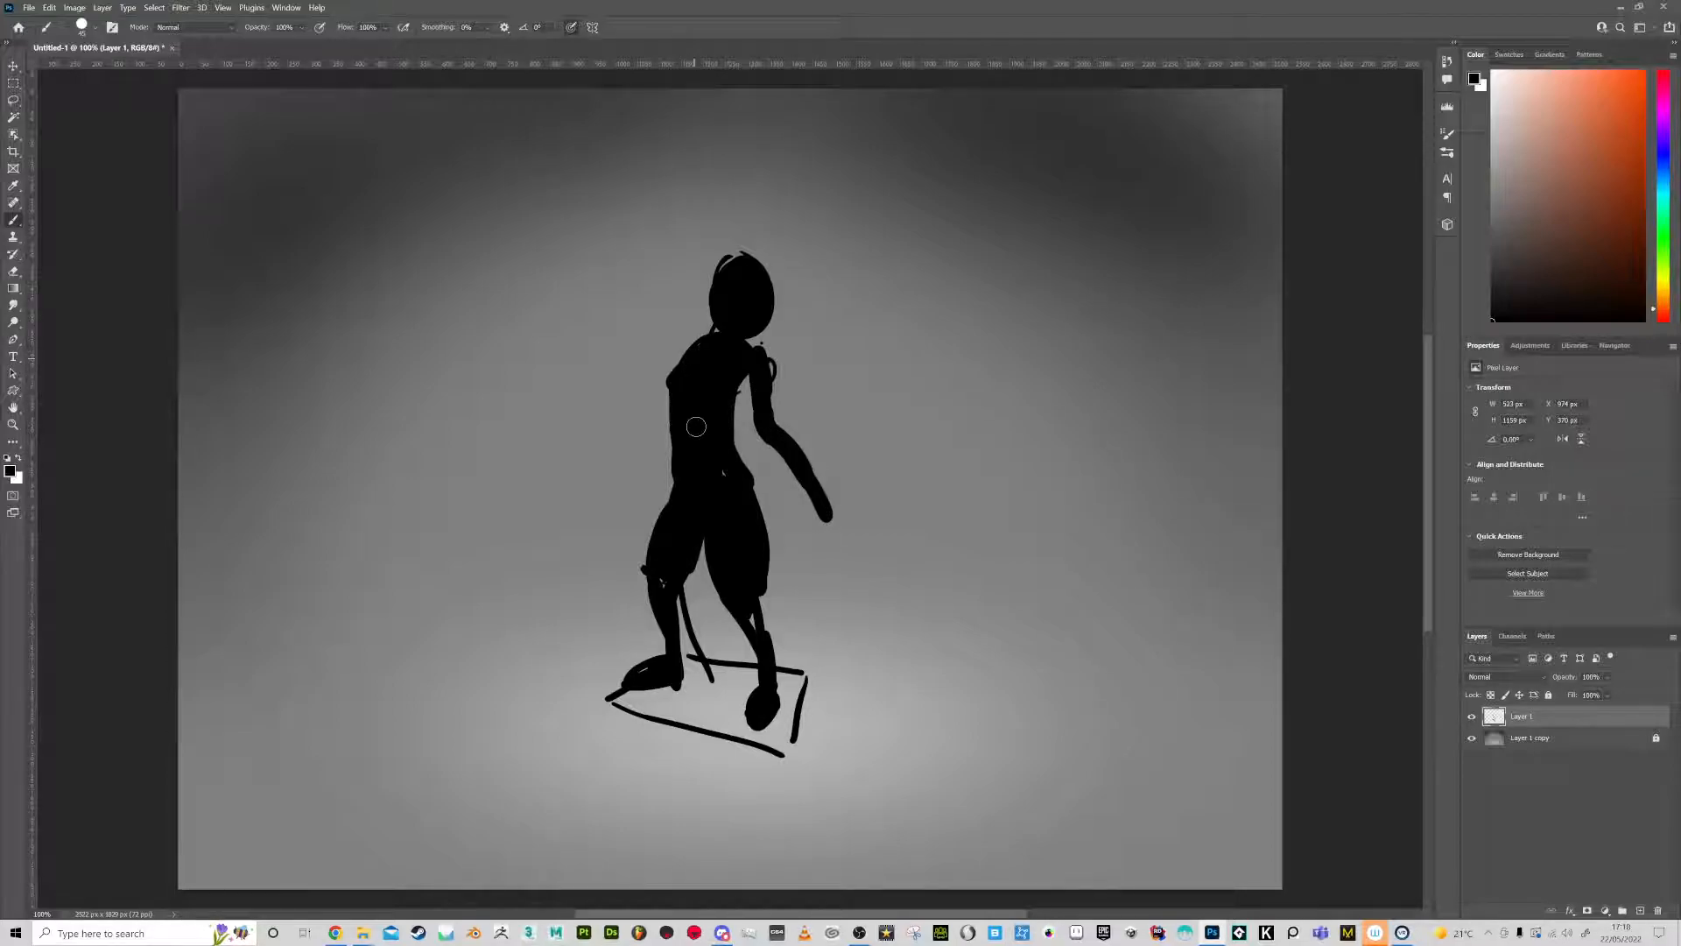
left_click_drag(688, 415, 641, 517)
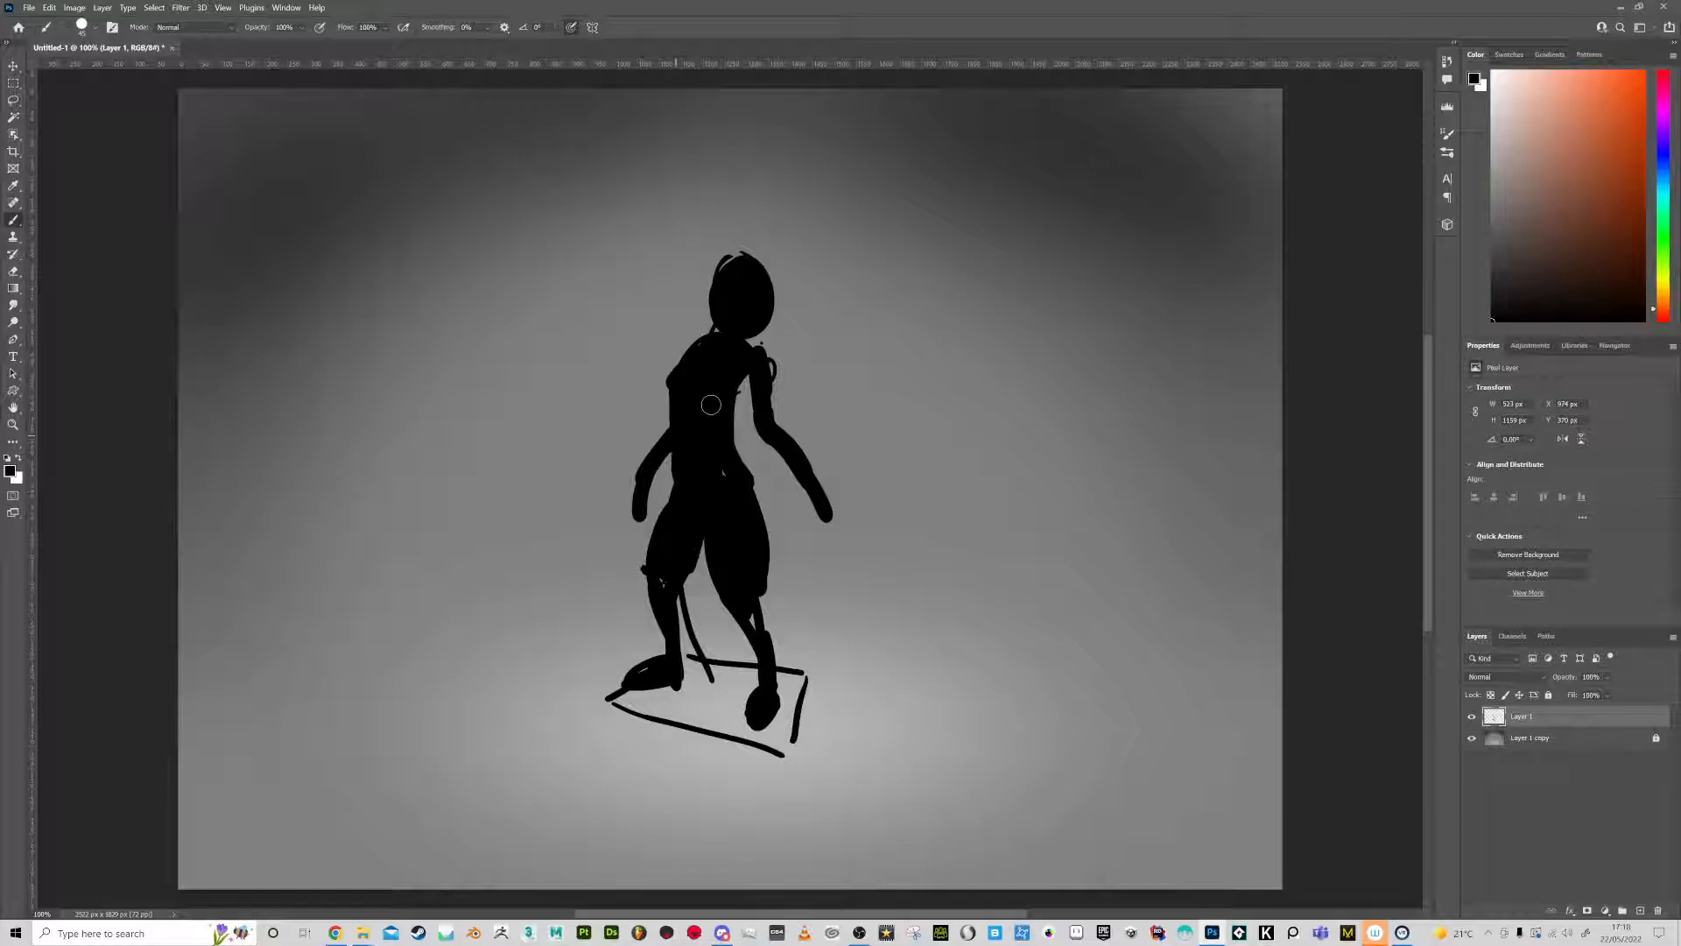
left_click_drag(746, 342, 739, 382)
Select the whole figure layer for copying and add a black (000000) Solid Color fill layer above it
key("ctrl+a")
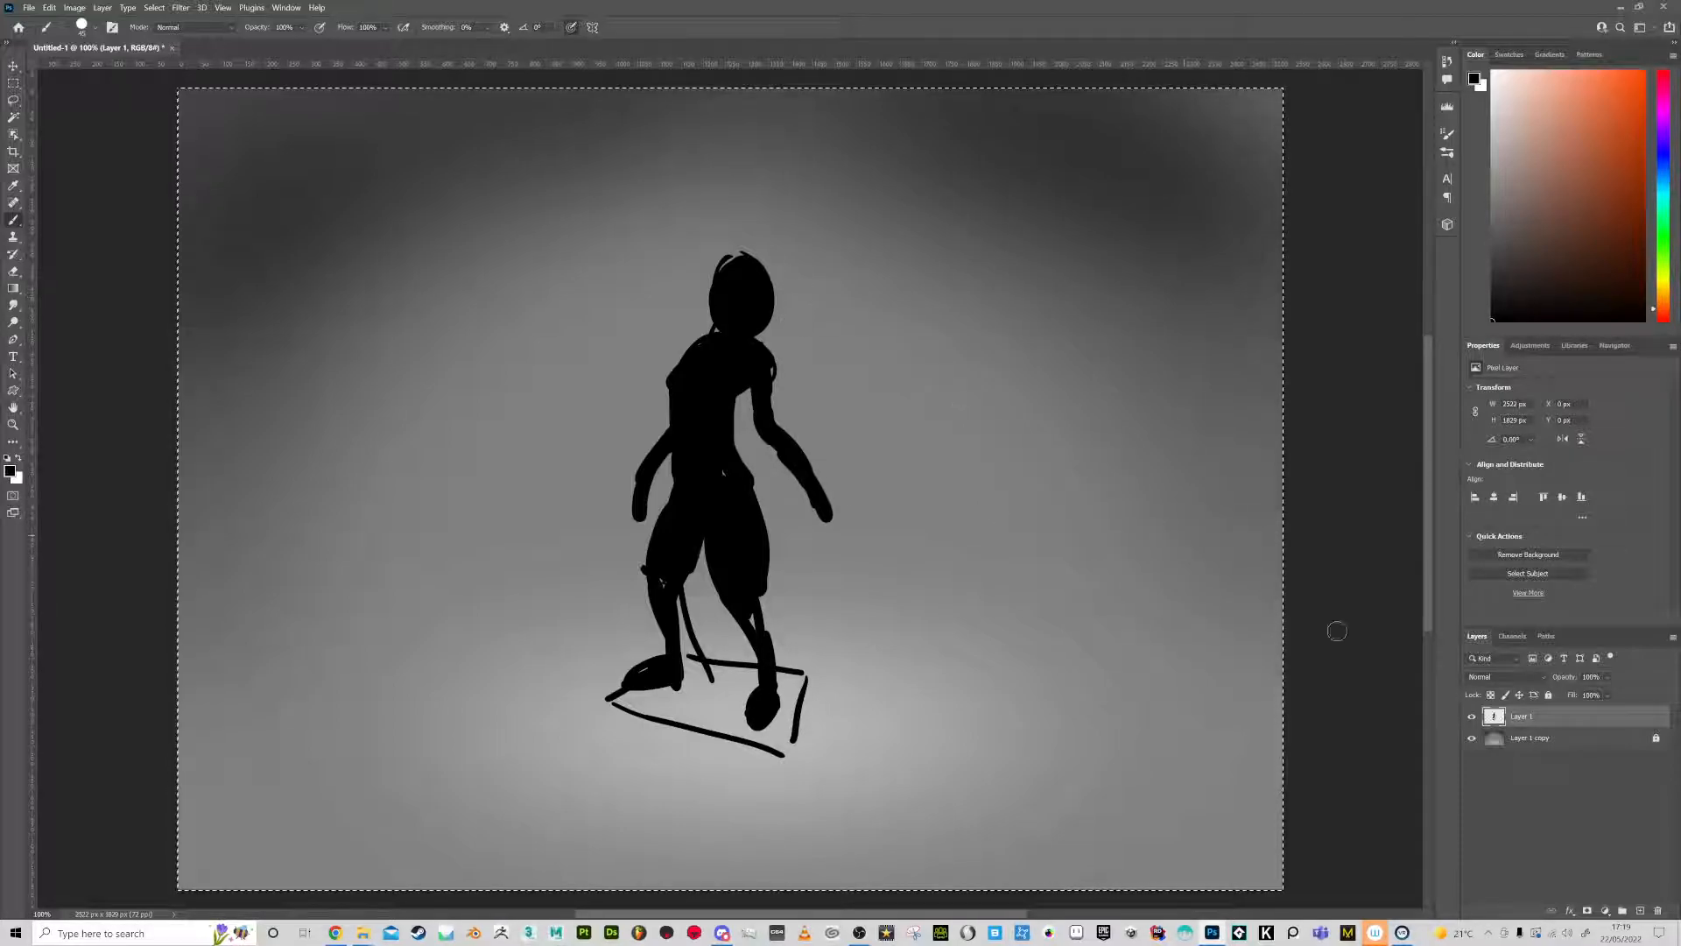
left_click(1605, 911)
left_click(1599, 675)
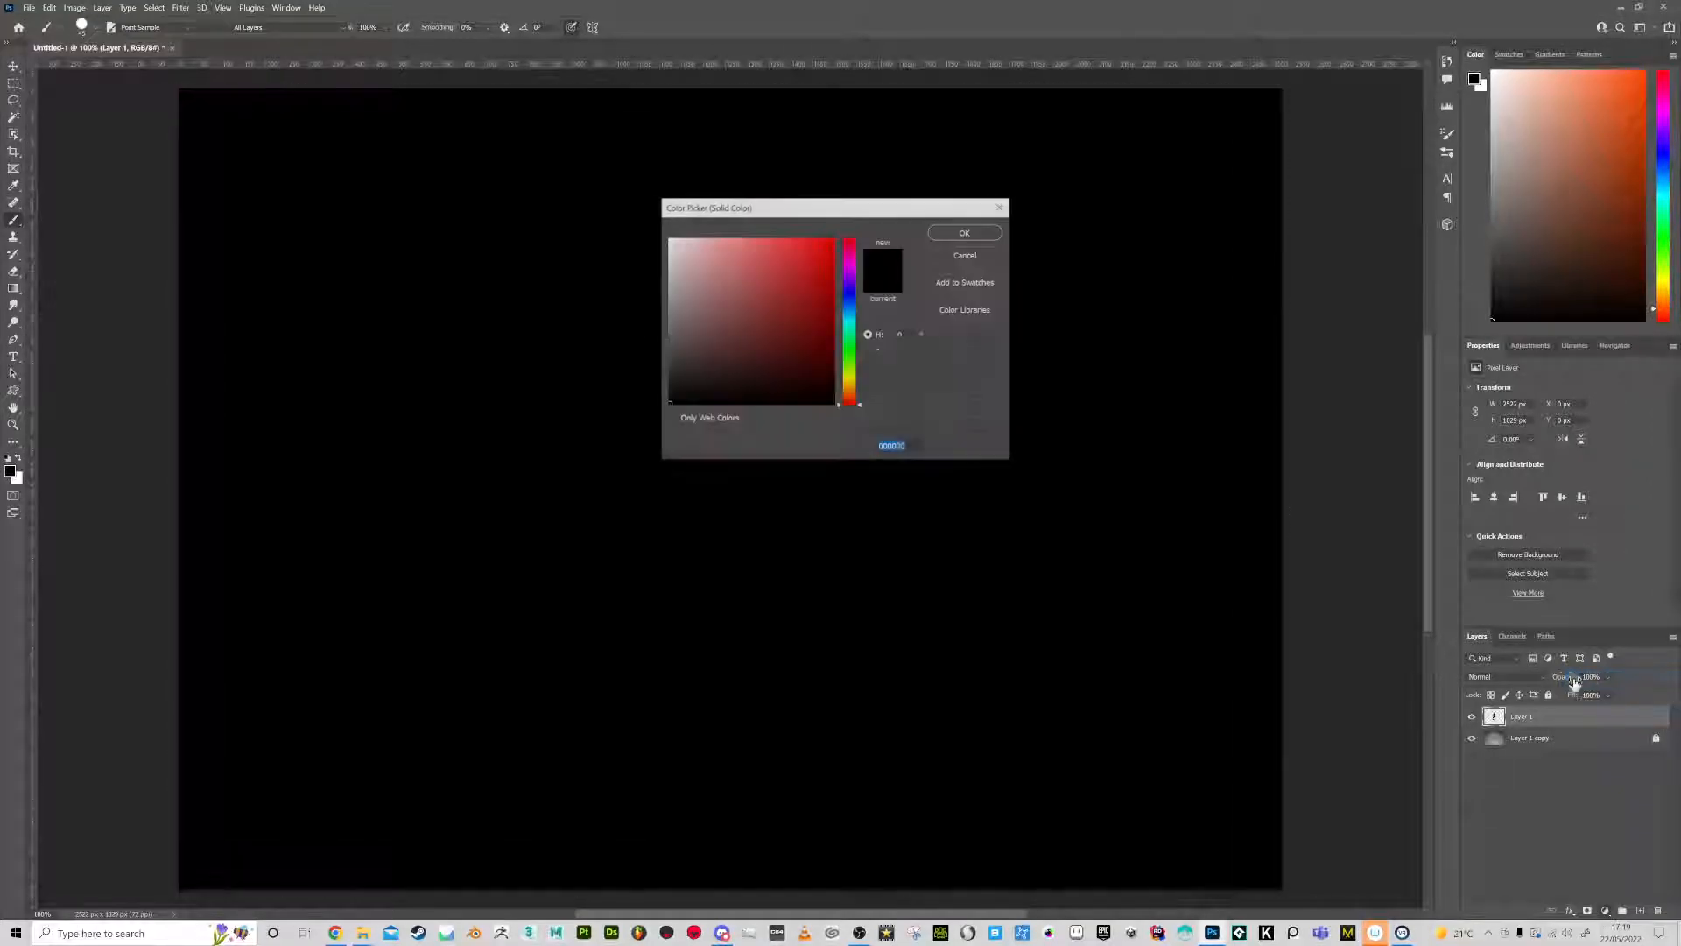
left_click(963, 234)
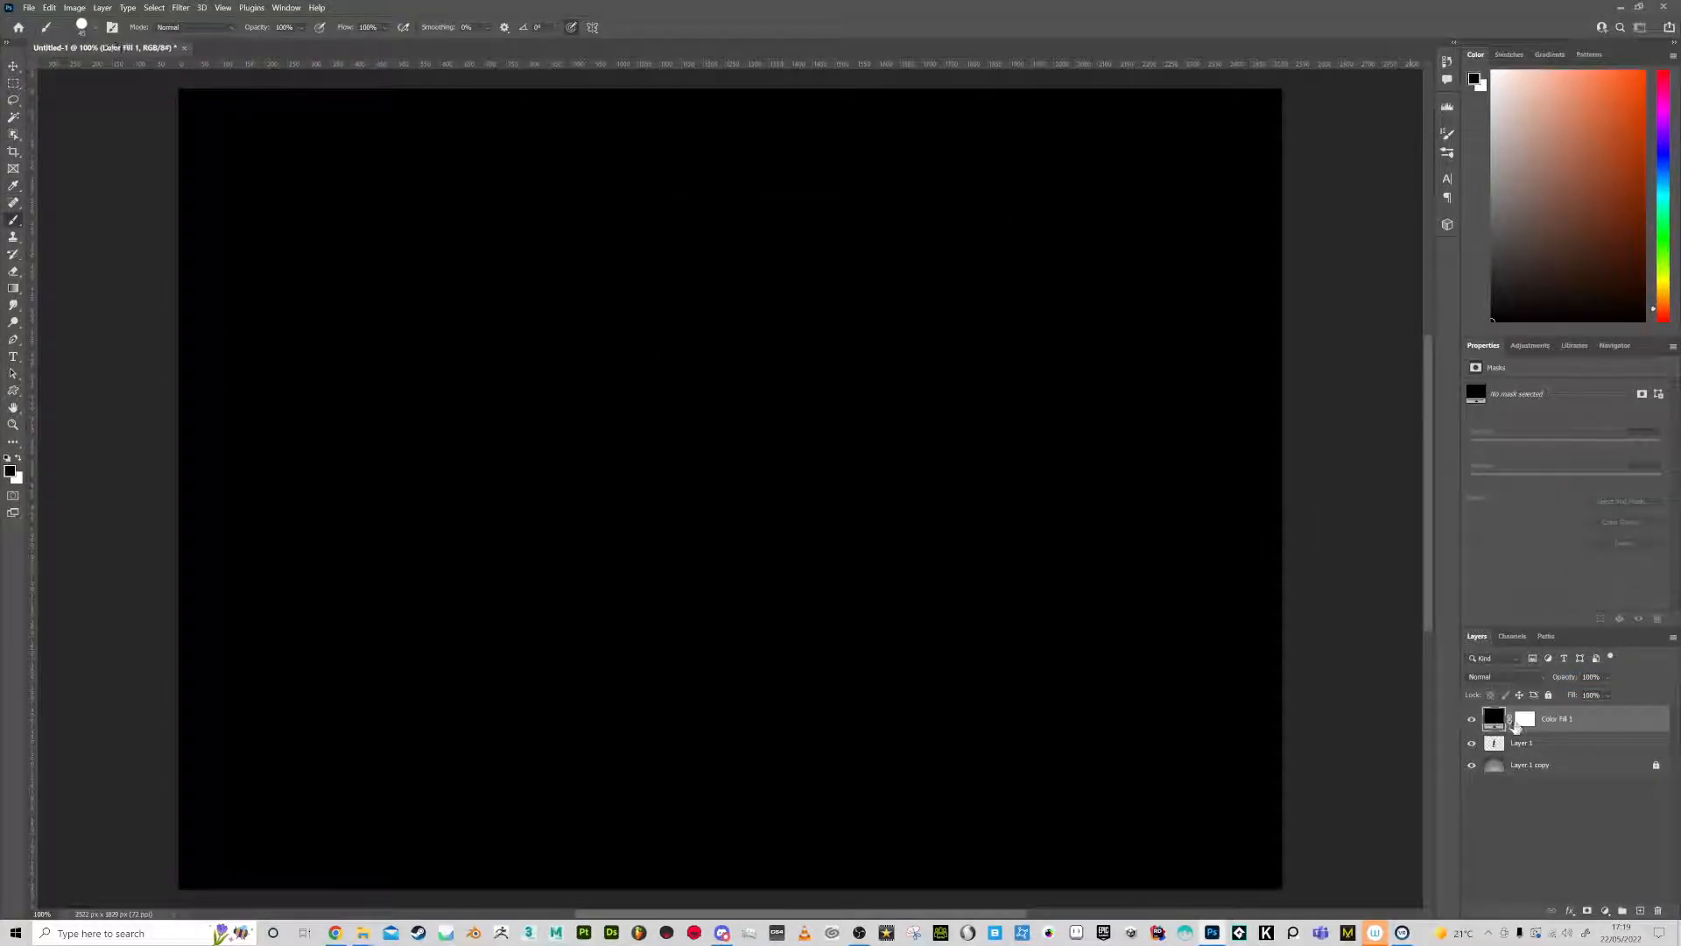
Paste the copied figure into the colour fill layer's mask and deselect it
key("ctrl+v")
key("ctrl+z")
left_click(1525, 720, "alt")
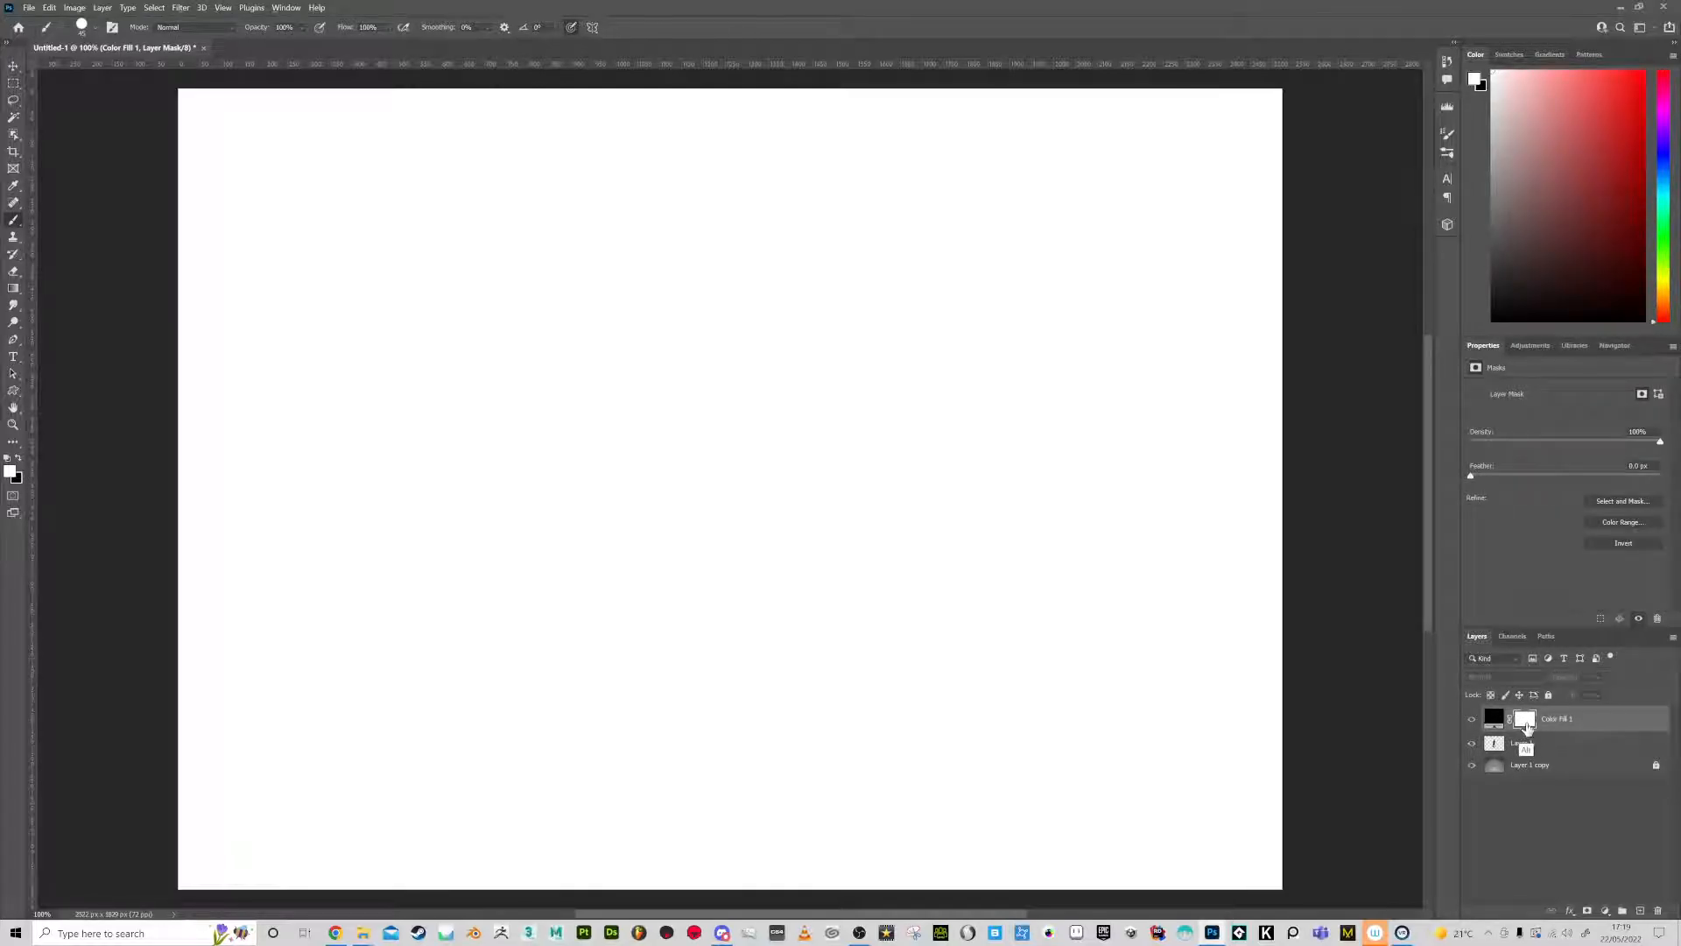
key("ctrl+v")
key("ctrl+d")
left_click(1493, 720)
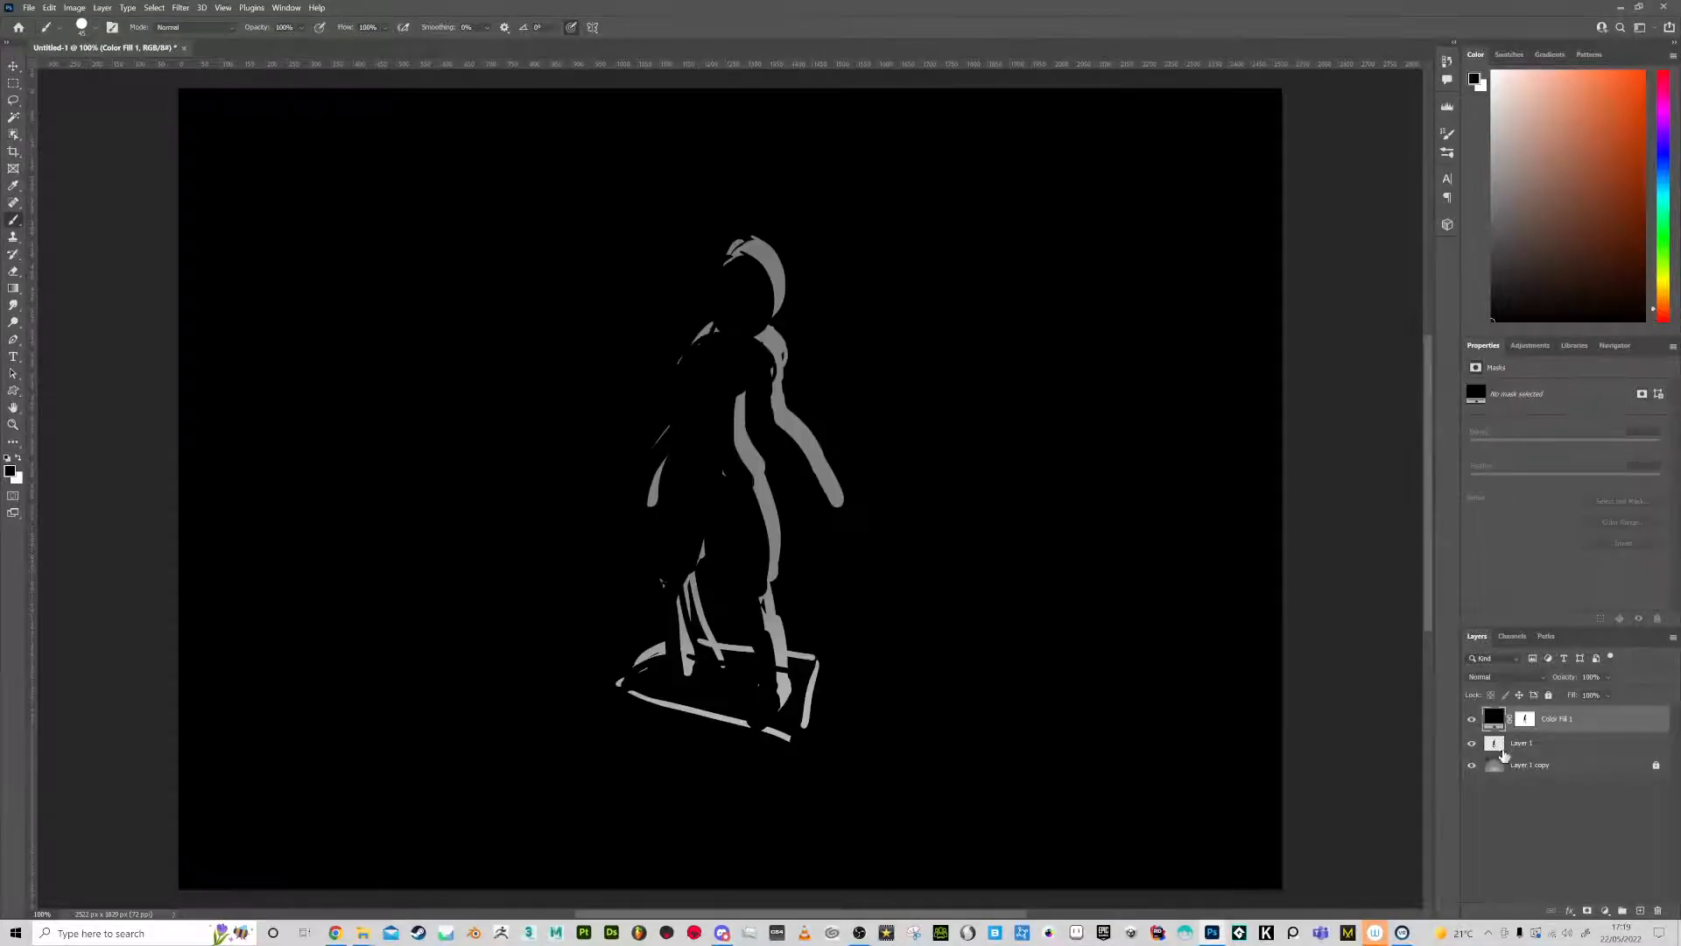
Delete the original figure layer and invert the fill layer's mask to make the figure a black silhouette
left_click_drag(1522, 742, 1657, 908)
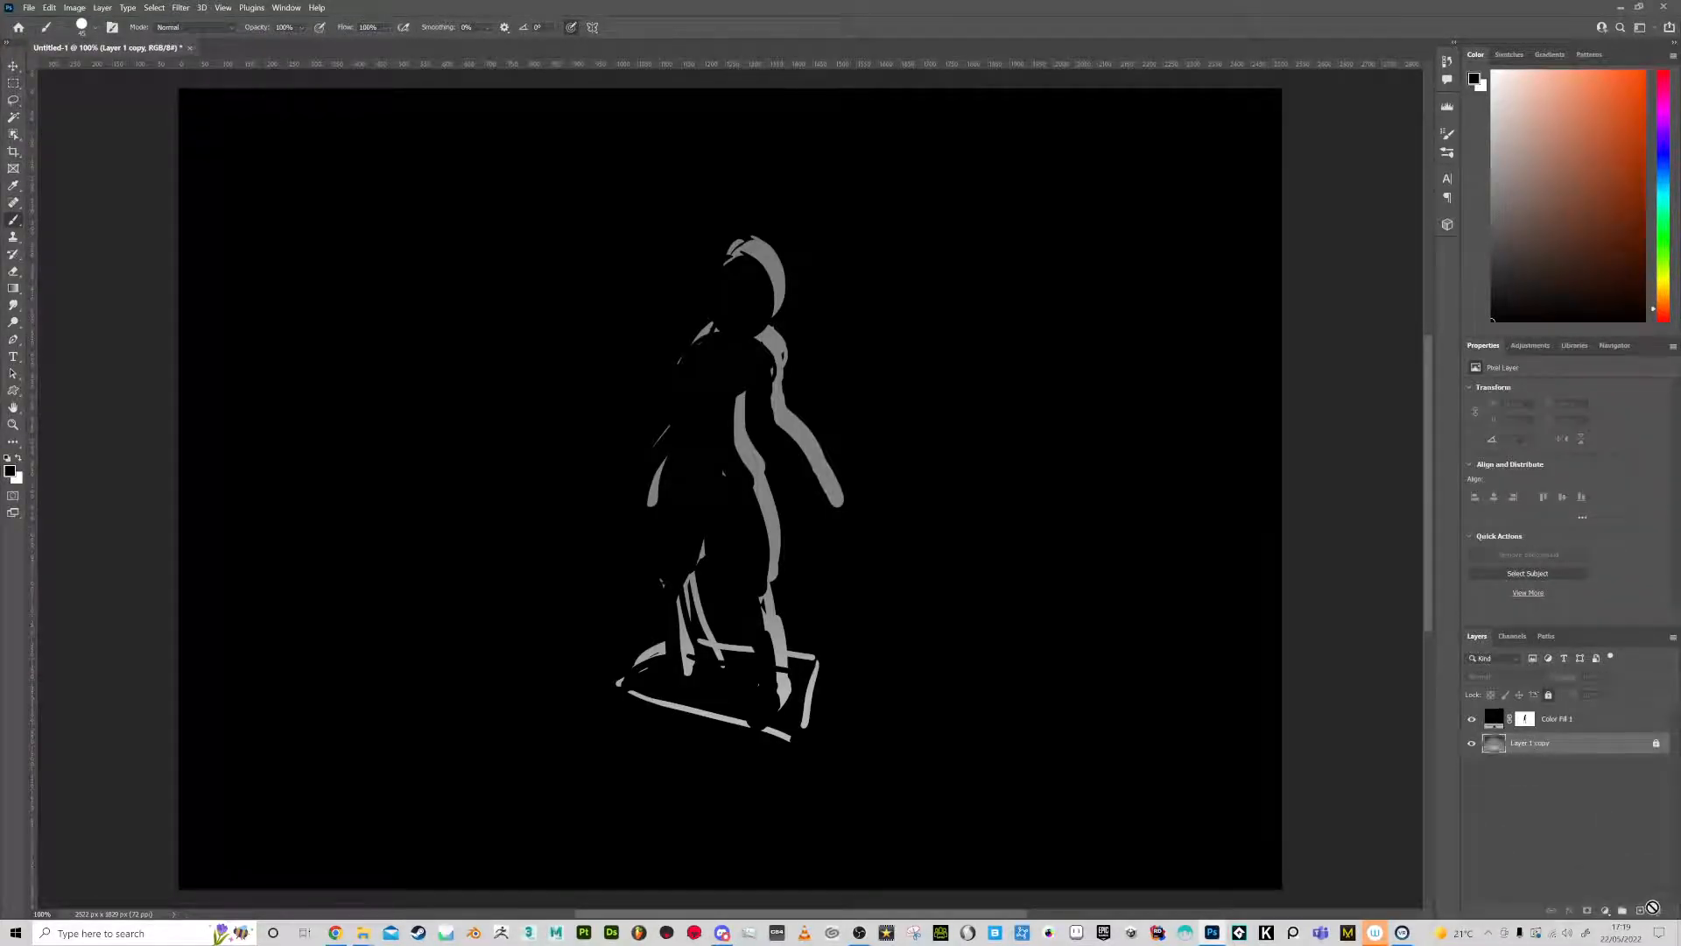
left_click(1495, 725)
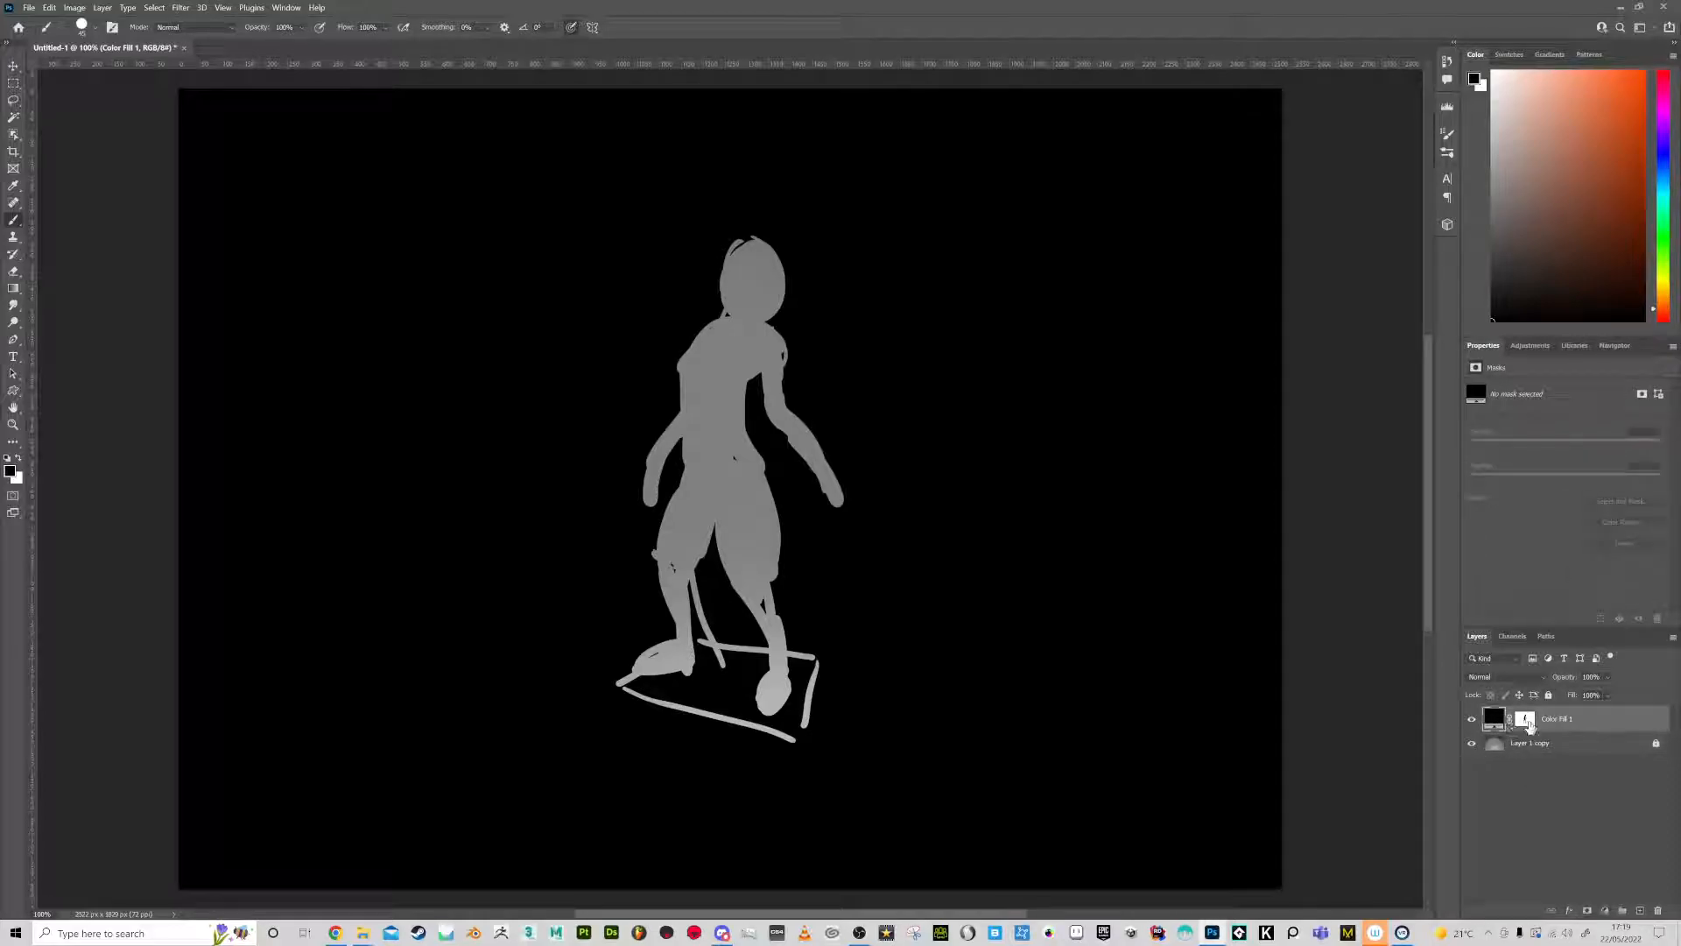
left_click(1527, 722)
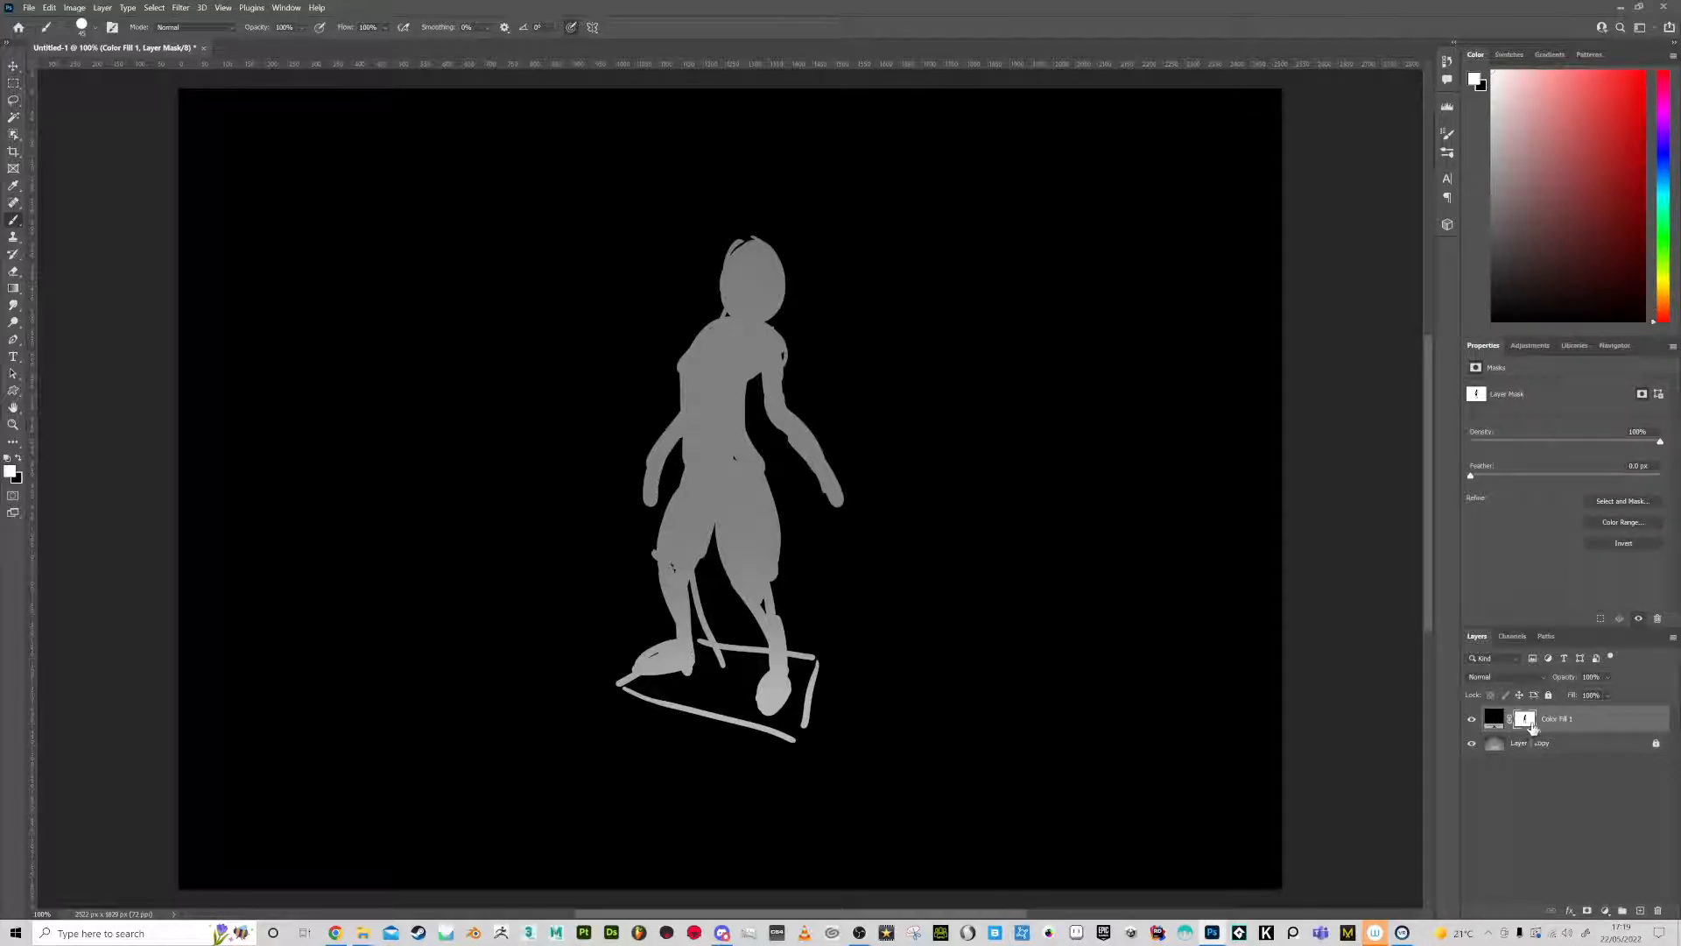
key("ctrl+i")
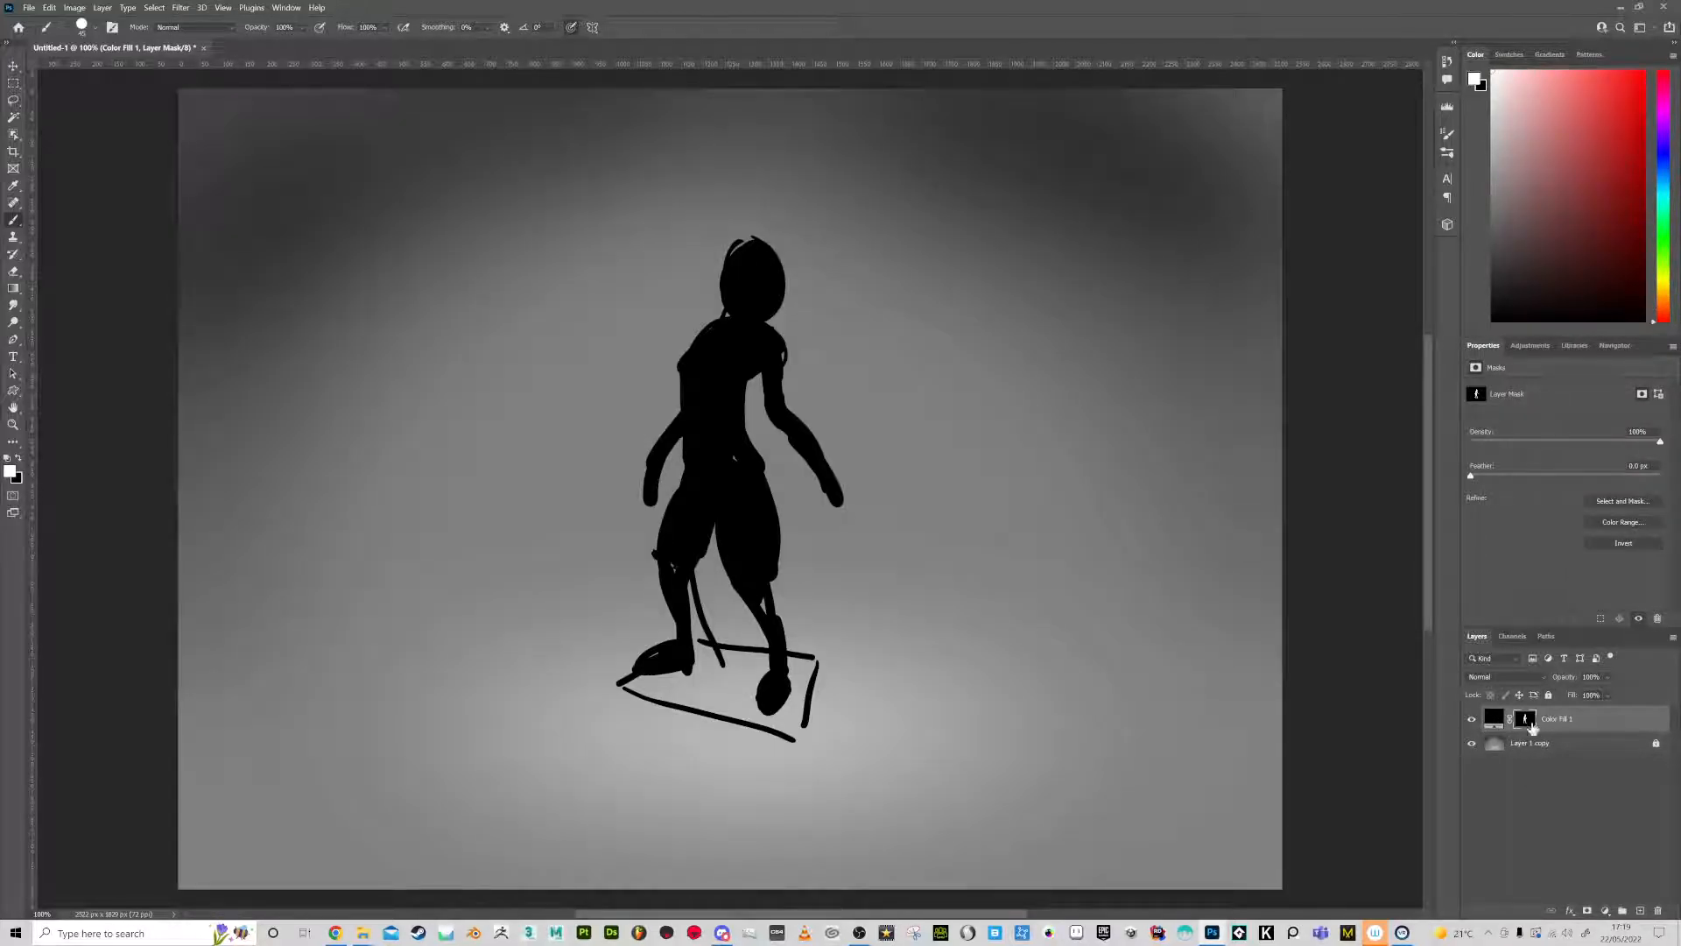
On the fill layer's mask, thicken the torso and erase the arms hanging on both sides of the figure
left_click(1494, 725)
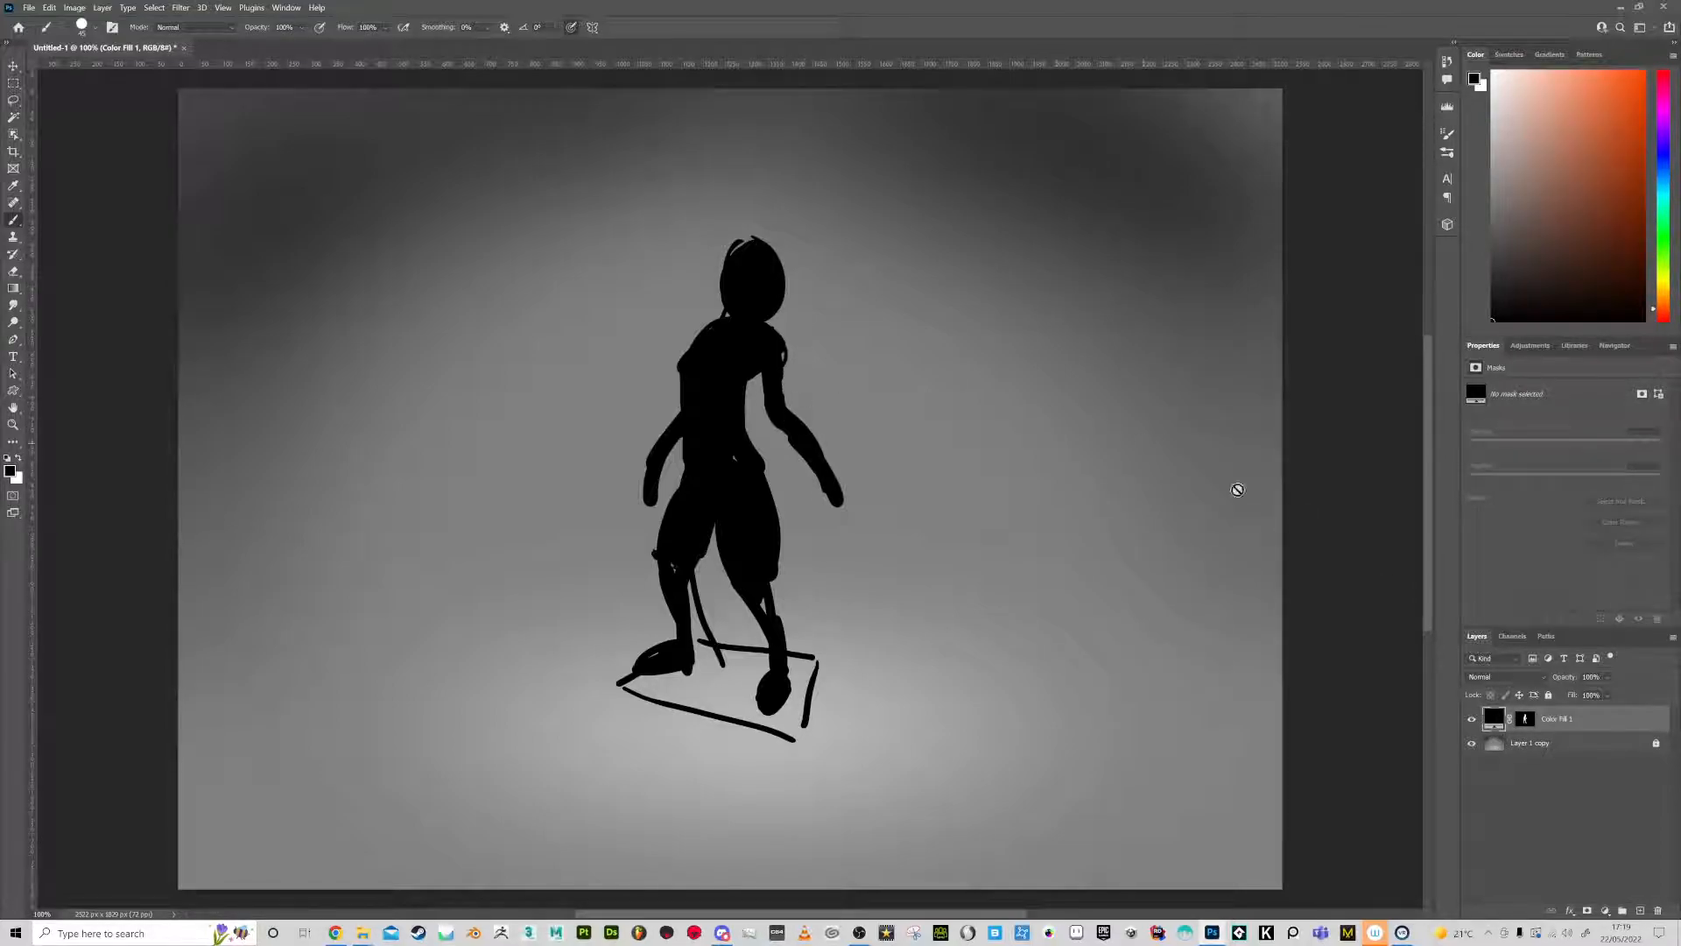
left_click(1525, 719)
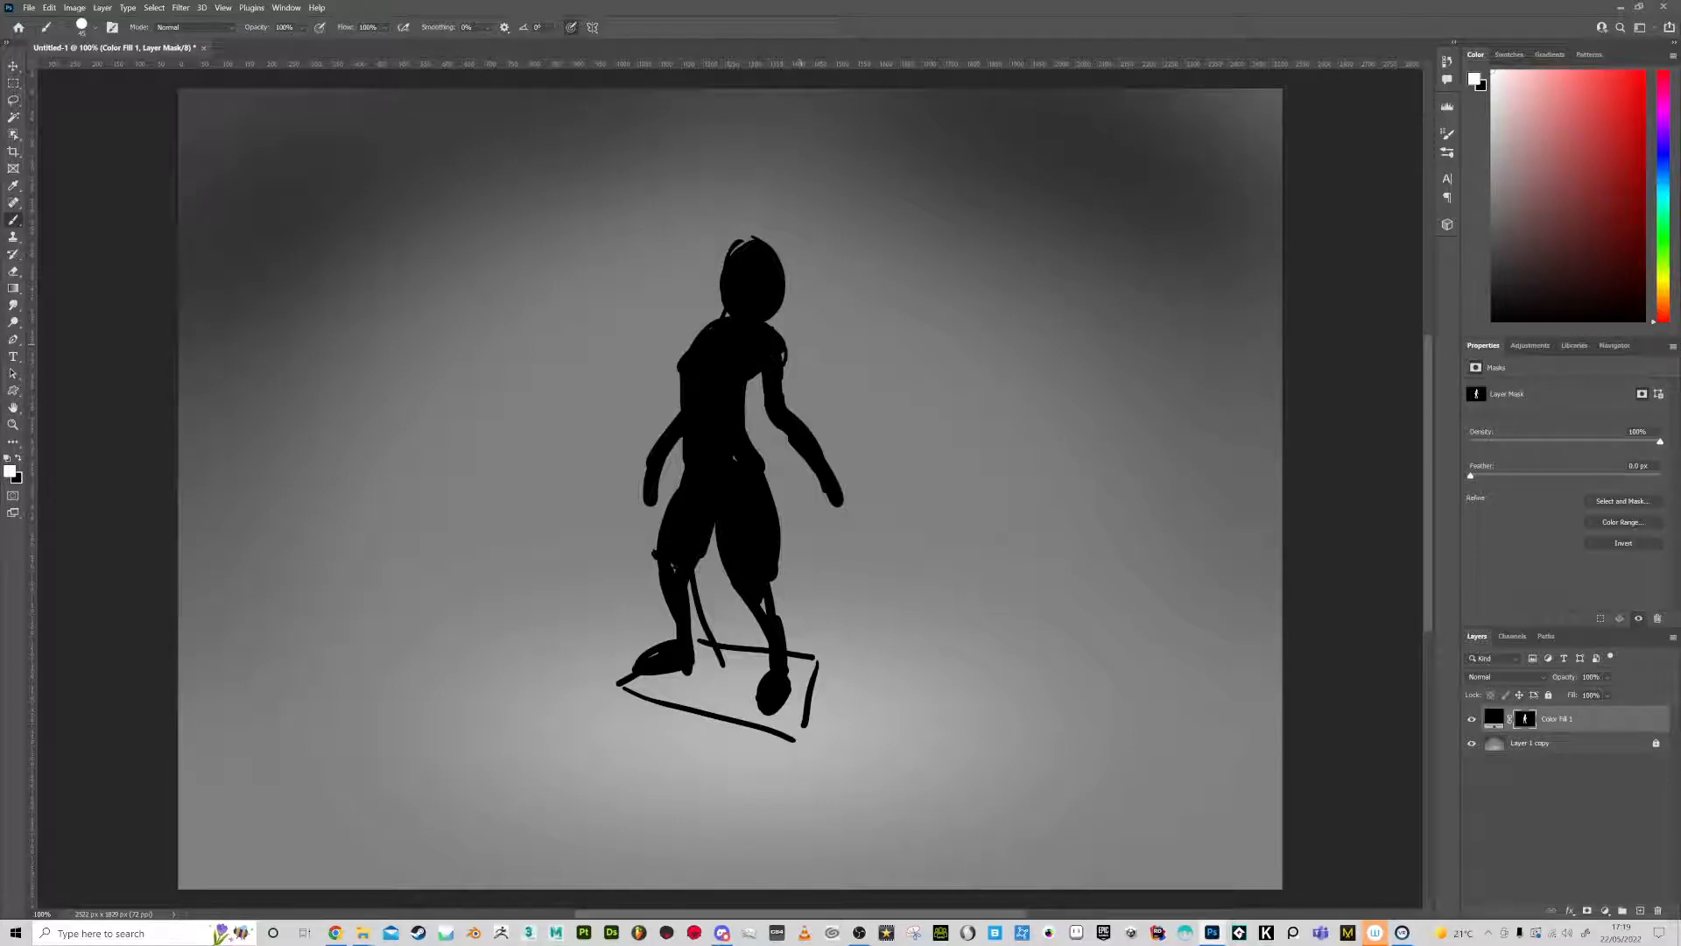
key("x")
key("x")
key("x")
key("x")
key("x")
mouse_move(733, 385)
left_mouse_down()
mouse_move(755, 465)
mouse_move(733, 482)
mouse_move(726, 389)
mouse_move(742, 362)
mouse_move(720, 329)
mouse_move(674, 374)
mouse_move(745, 391)
mouse_move(758, 365)
mouse_move(683, 385)
mouse_move(693, 403)
mouse_move(674, 380)
mouse_move(683, 440)
mouse_move(668, 411)
mouse_move(648, 473)
left_mouse_up()
key("x")
key("x")
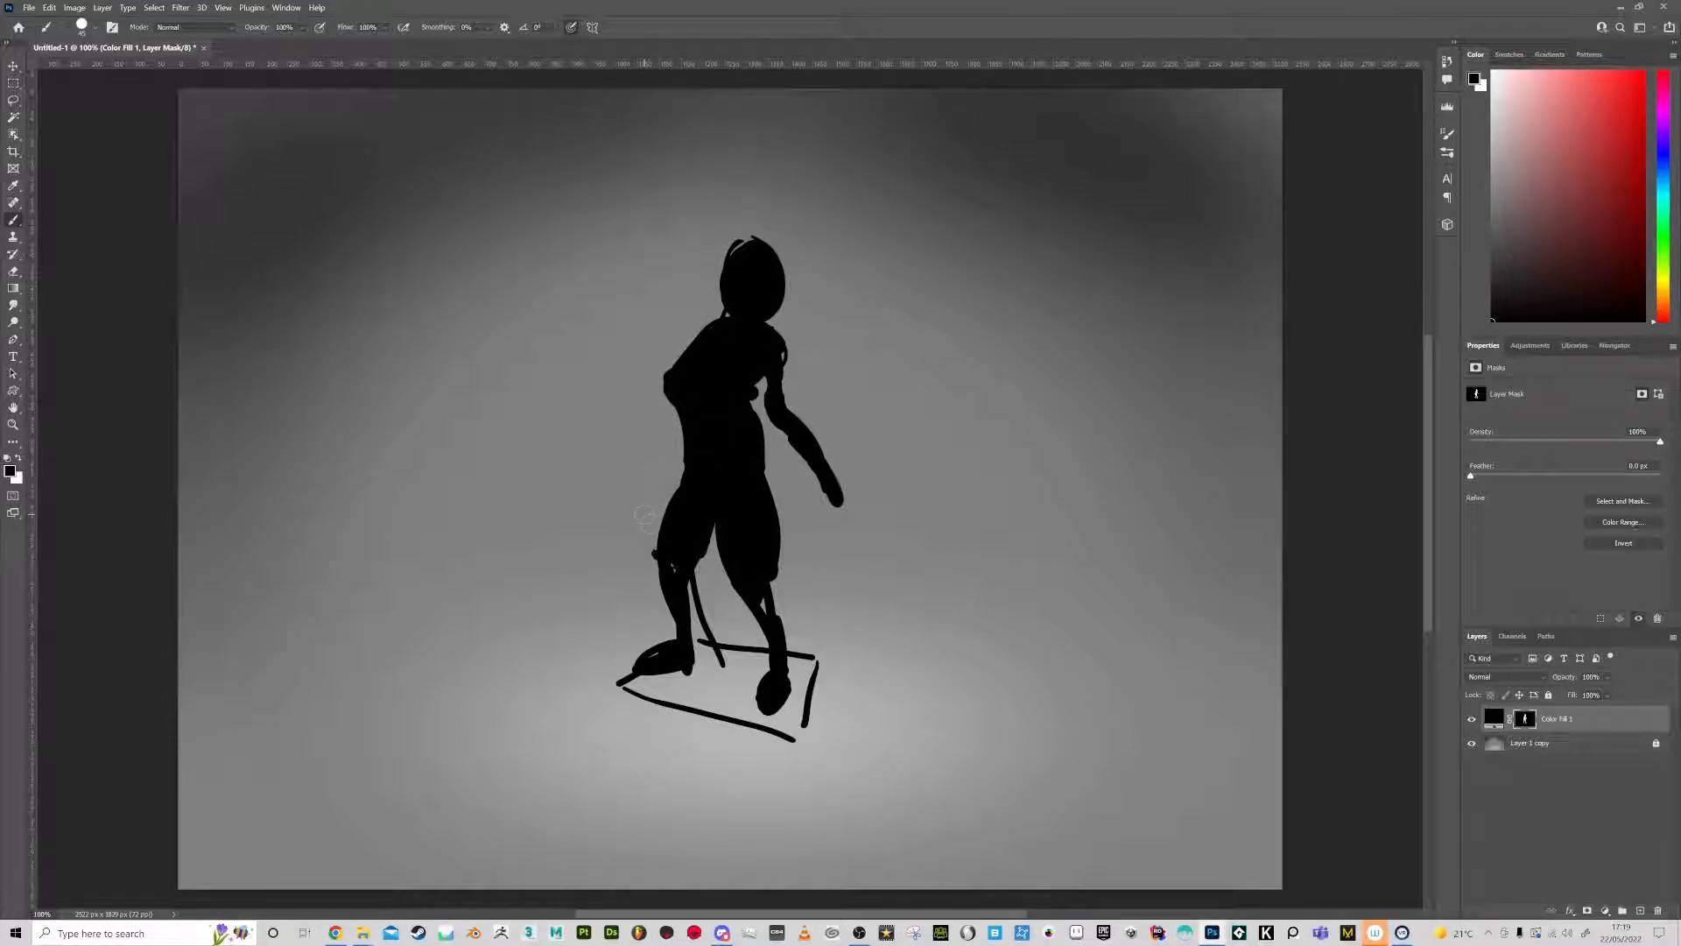
mouse_move(775, 394)
left_mouse_down()
mouse_move(772, 370)
mouse_move(784, 429)
mouse_move(841, 503)
left_mouse_up()
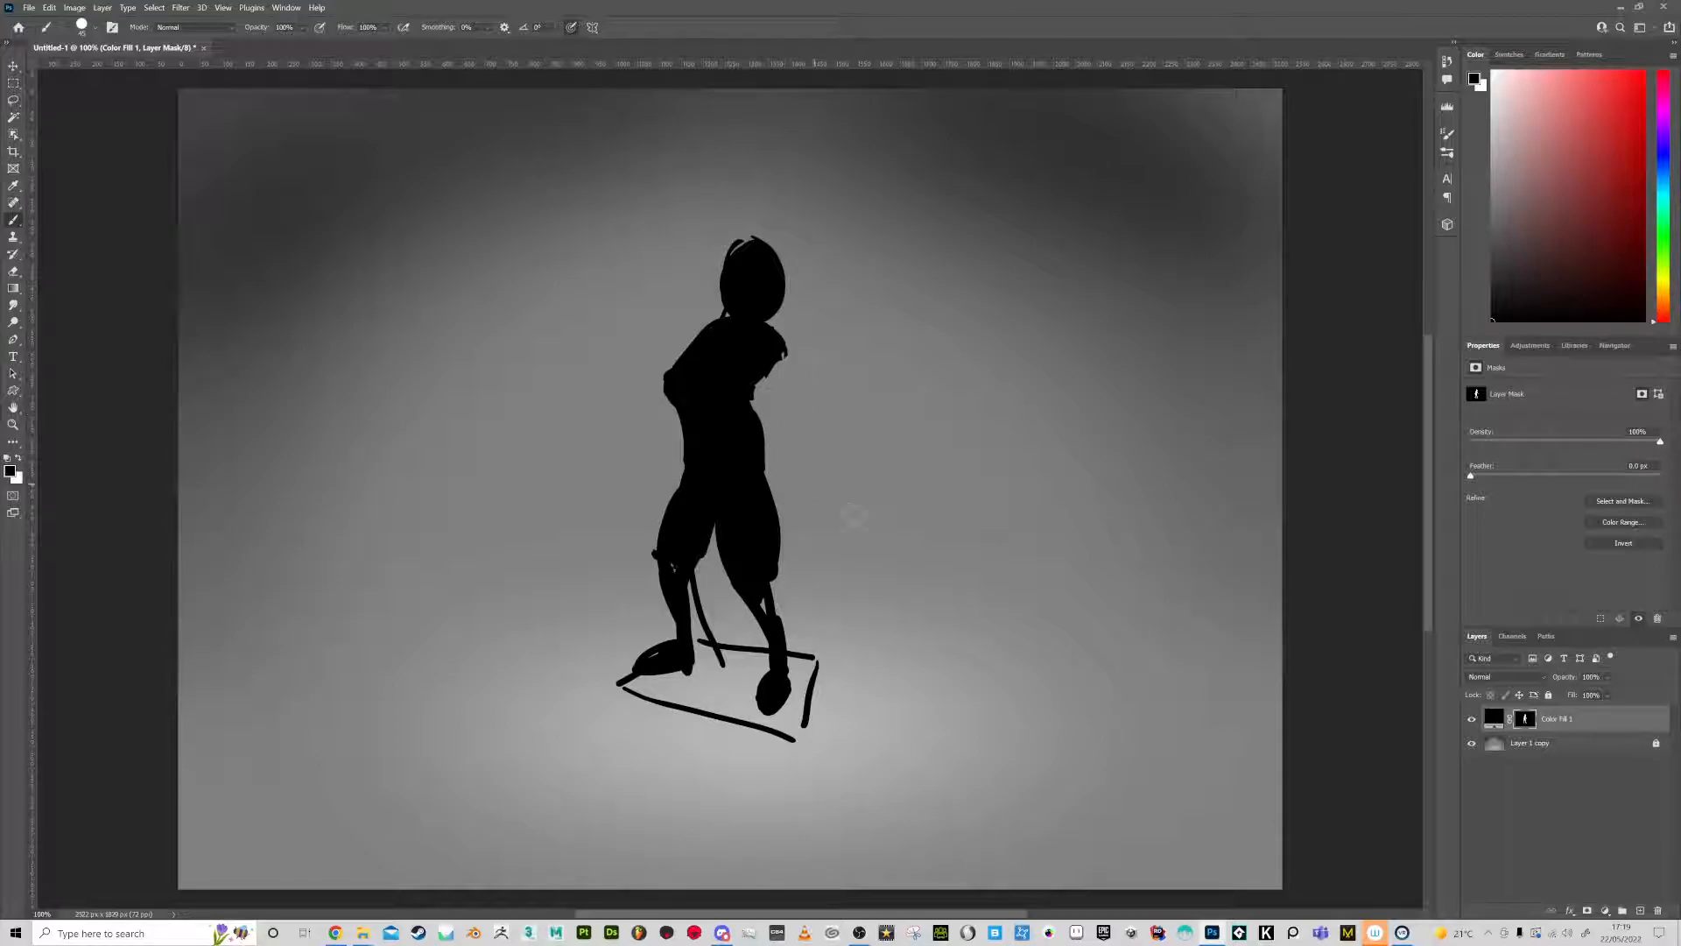
Paint a new lowered arm with a fist on the right side and reshape the head with a pointed chin
mouse_move(780, 289)
left_mouse_down()
mouse_move(759, 233)
mouse_move(730, 240)
mouse_move(729, 328)
mouse_move(729, 251)
mouse_move(761, 277)
mouse_move(750, 329)
mouse_move(777, 361)
mouse_move(795, 475)
left_mouse_up()
key("x")
mouse_move(769, 319)
left_mouse_down()
mouse_move(761, 261)
mouse_move(778, 307)
left_mouse_up()
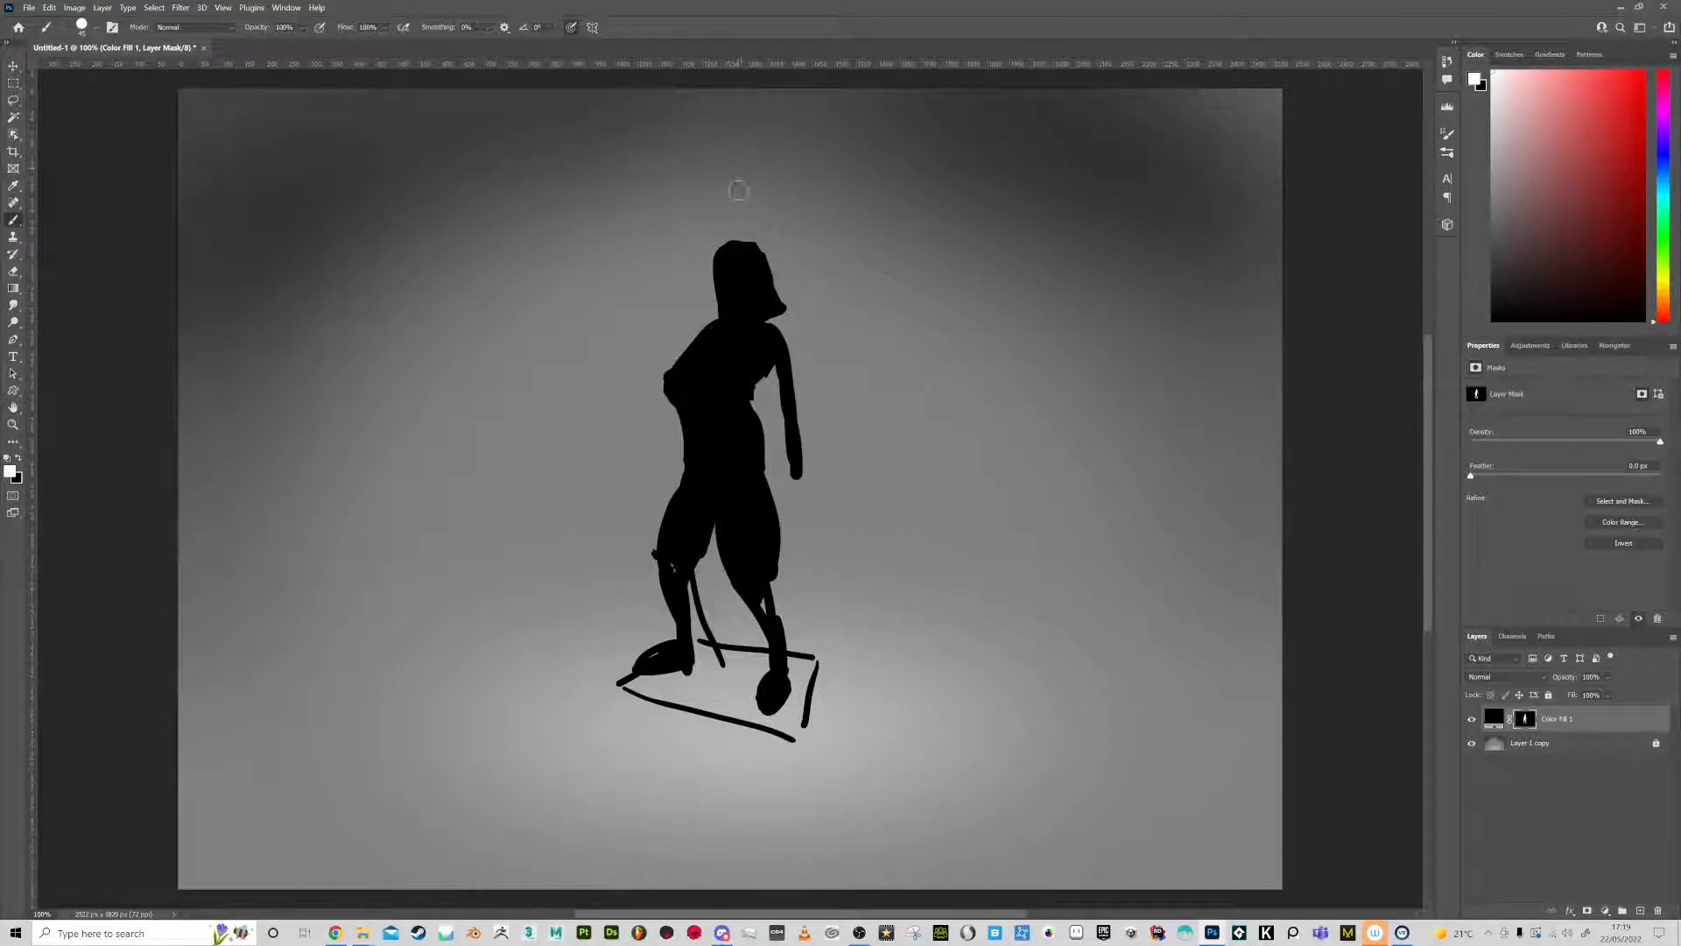
mouse_move(781, 363)
left_mouse_down()
mouse_move(784, 435)
mouse_move(807, 477)
mouse_move(795, 499)
mouse_move(806, 488)
left_mouse_up()
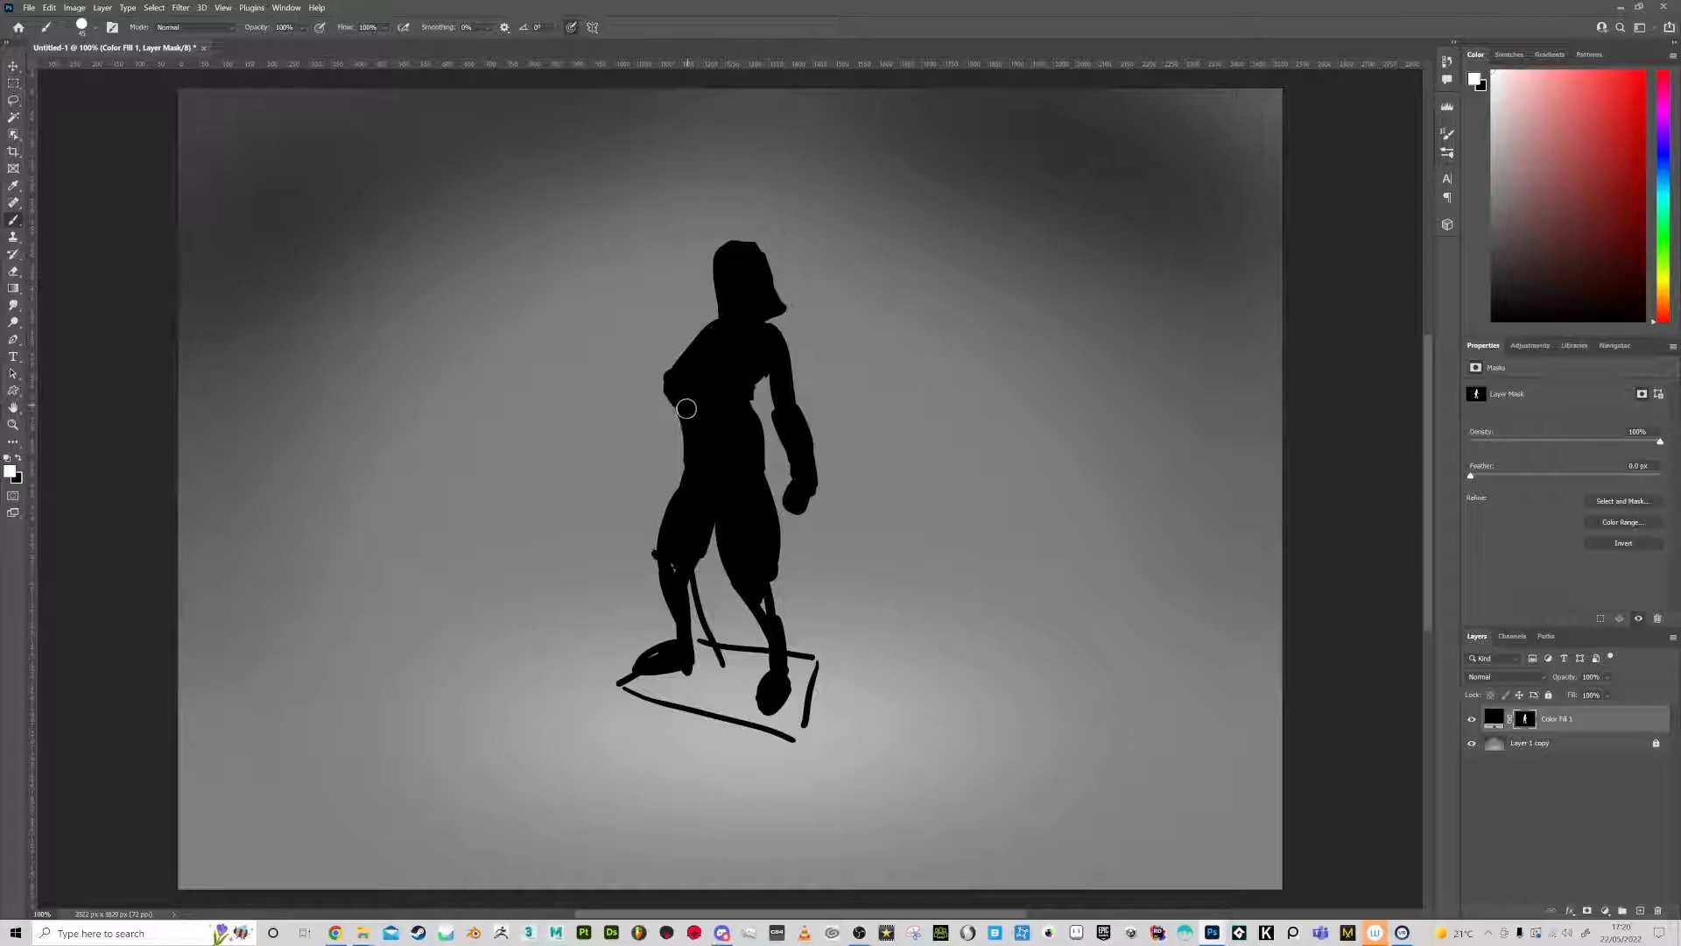
Trim the back and carve a narrow waist above the hips of the silhouette
key("x")
mouse_move(670, 393)
left_mouse_down()
mouse_move(669, 357)
mouse_move(689, 433)
mouse_move(673, 503)
left_mouse_up()
key("x")
left_click_drag(760, 449, 766, 512)
key("x")
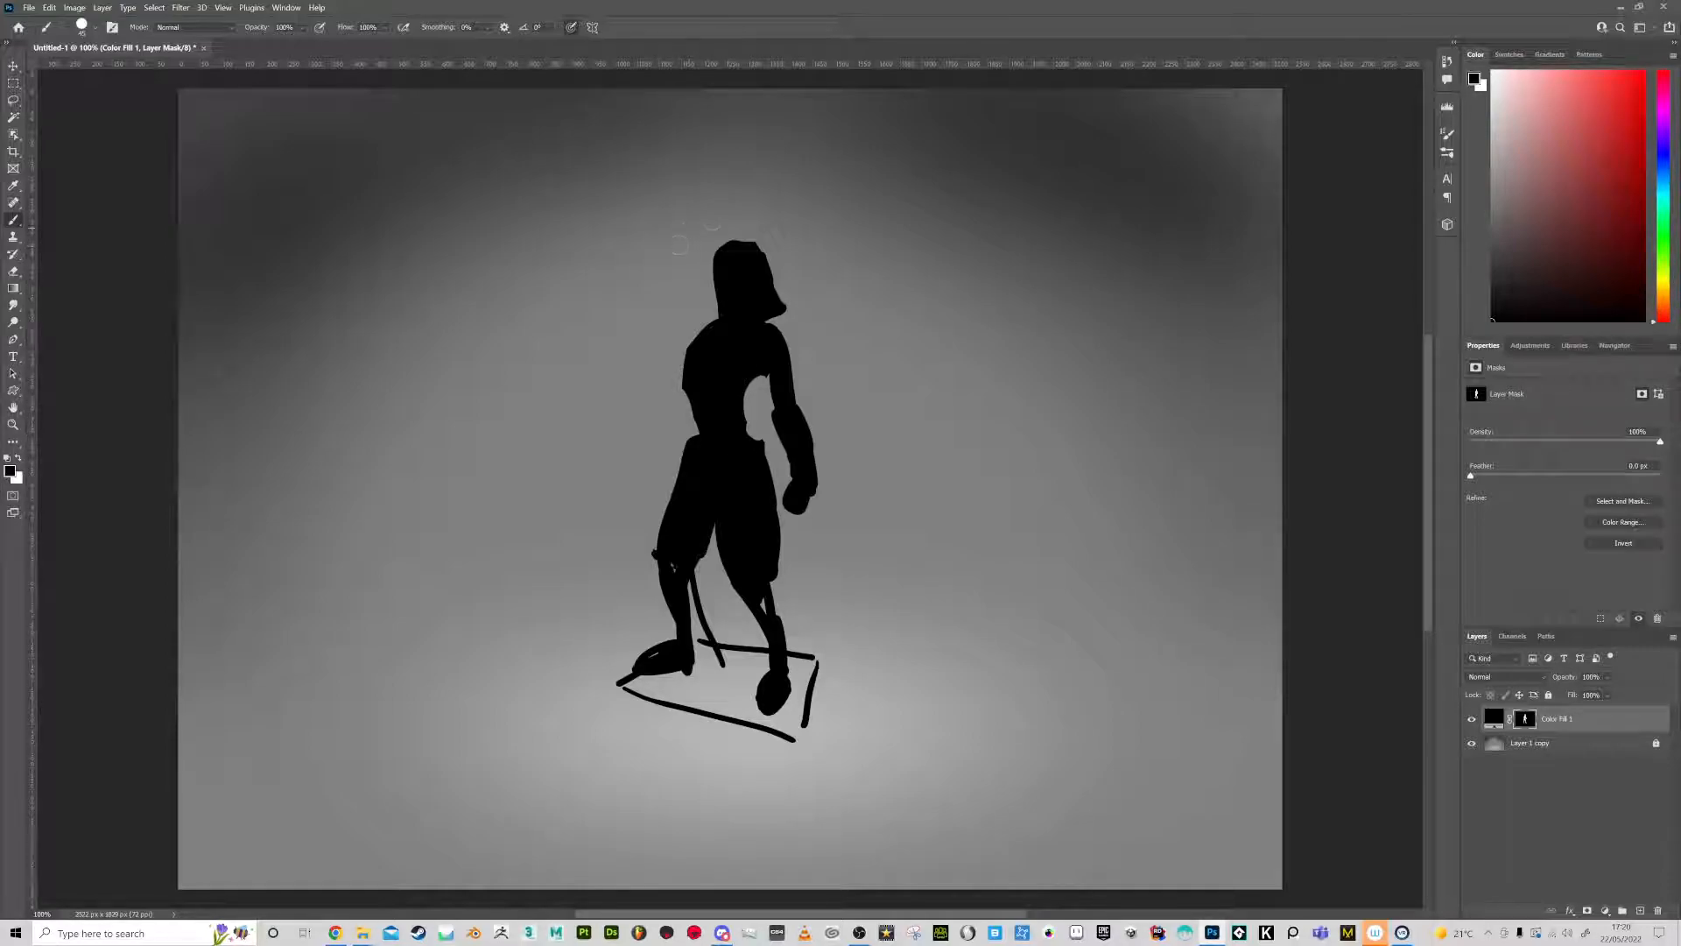
With a smaller brush, taper the chest below the right armpit and paint a short forearm beside the left hip
key("bracketleft")
key("x")
left_click_drag(765, 374, 750, 390)
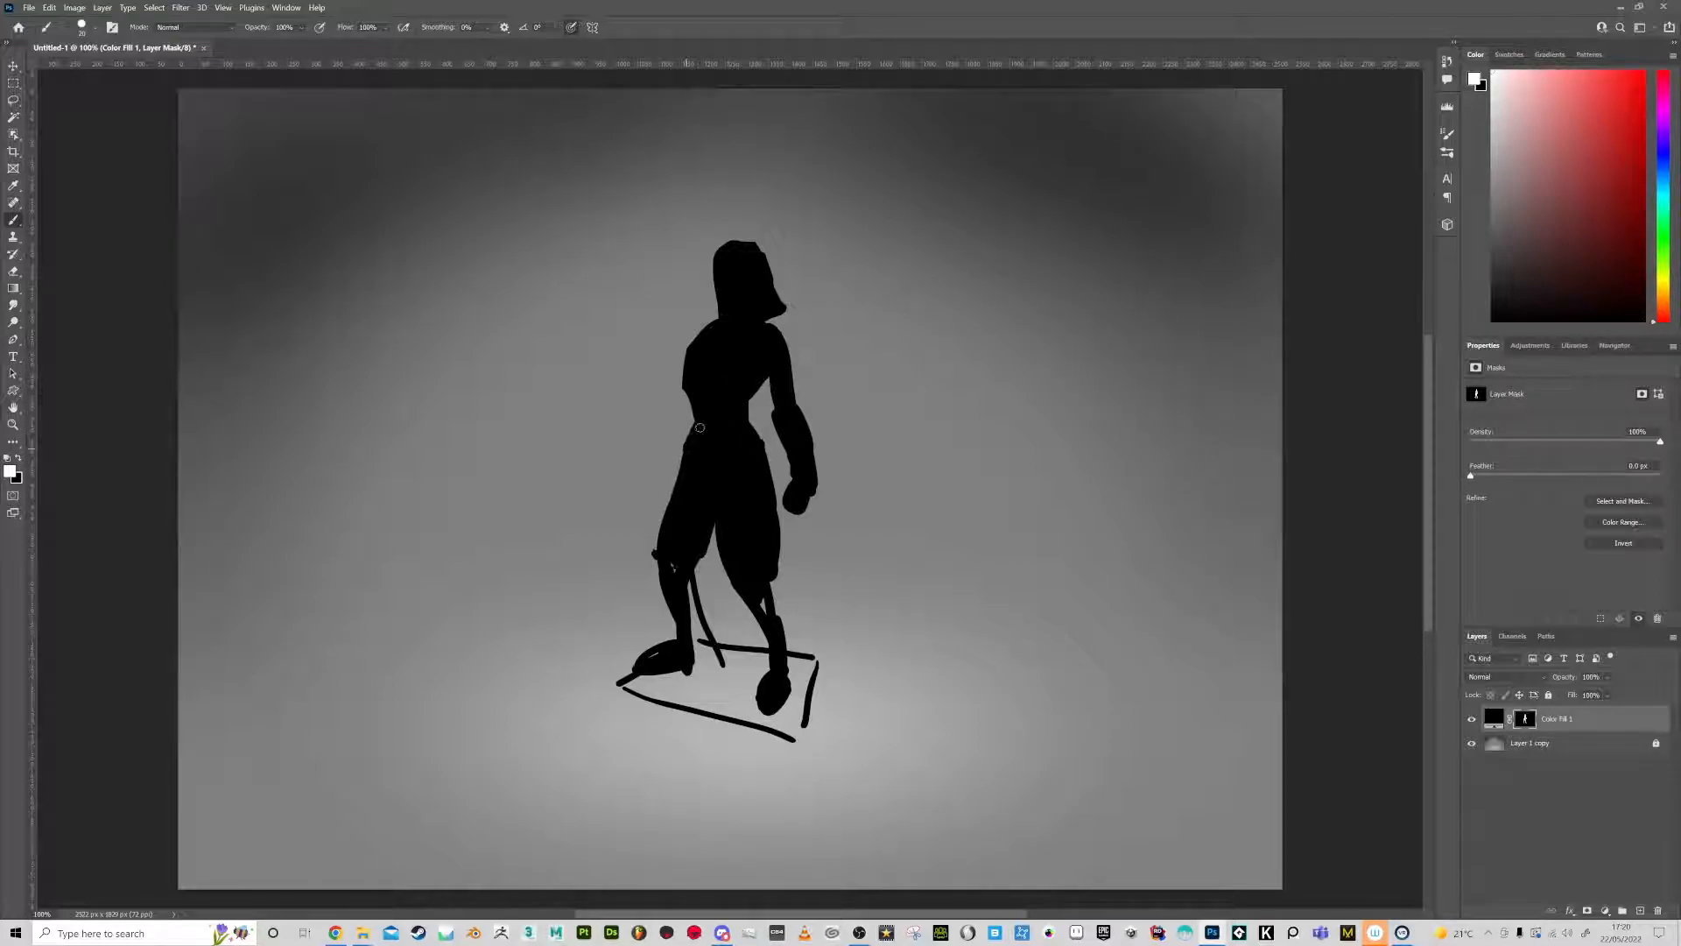
mouse_move(680, 424)
left_mouse_down()
mouse_move(646, 481)
mouse_move(686, 422)
mouse_move(640, 484)
left_mouse_up()
key("x")
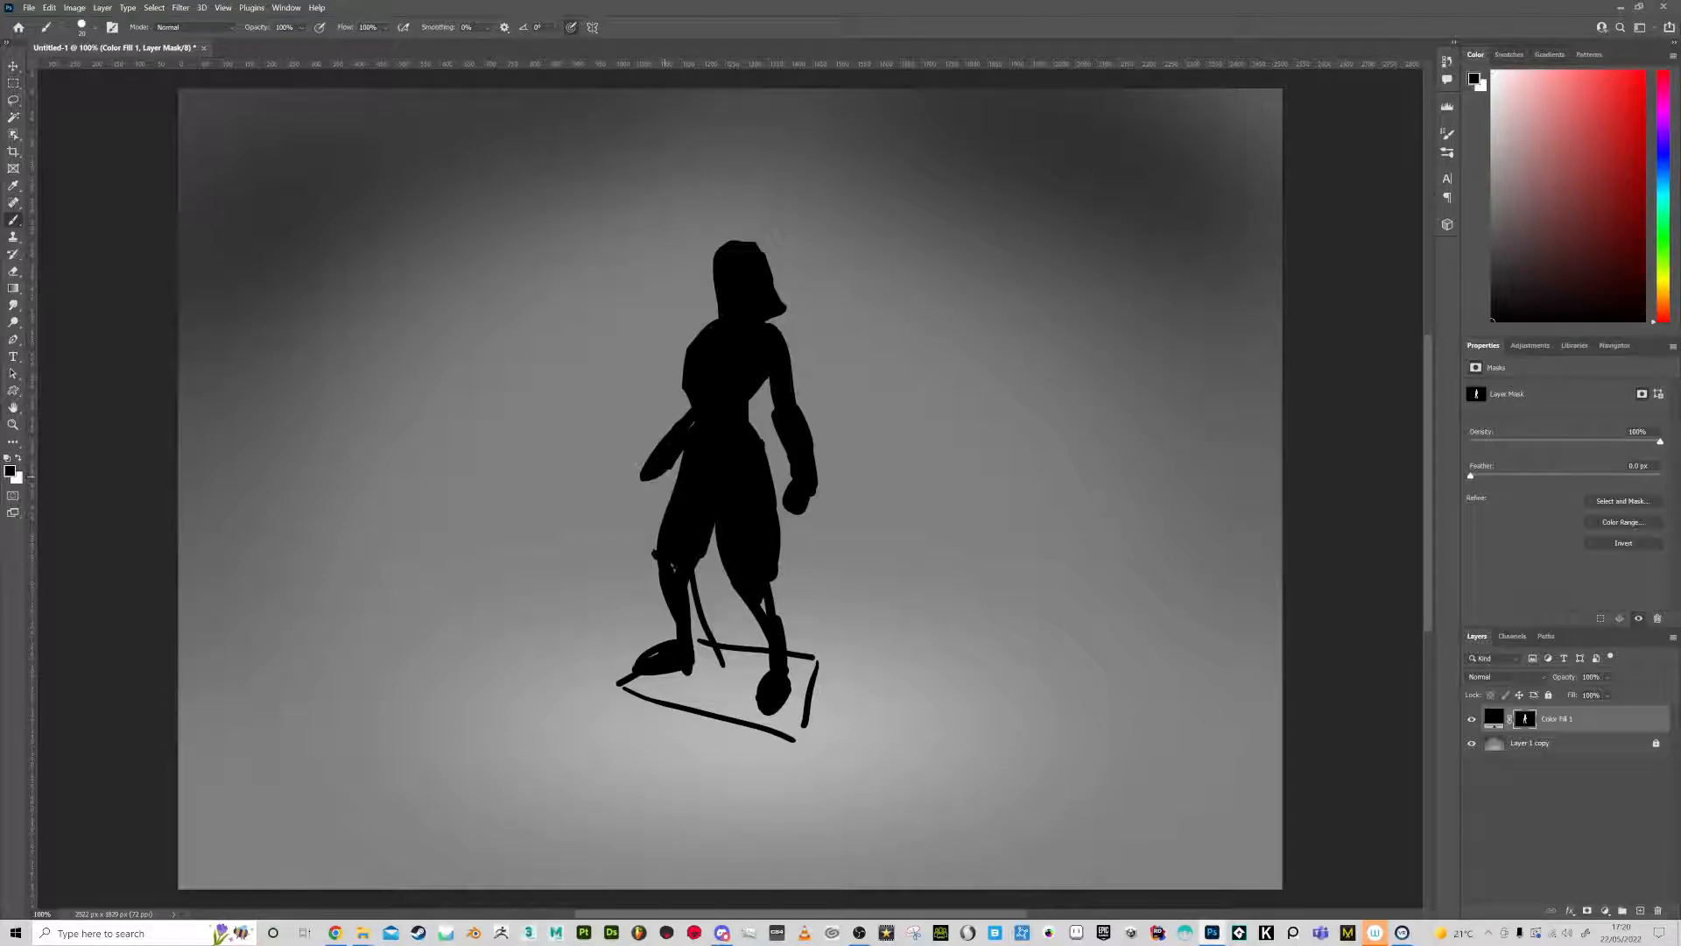
key("x")
key("x")
Erase both feet, the lower shins, the ground plane and the leftover line of action
left_click_drag(679, 650, 623, 685)
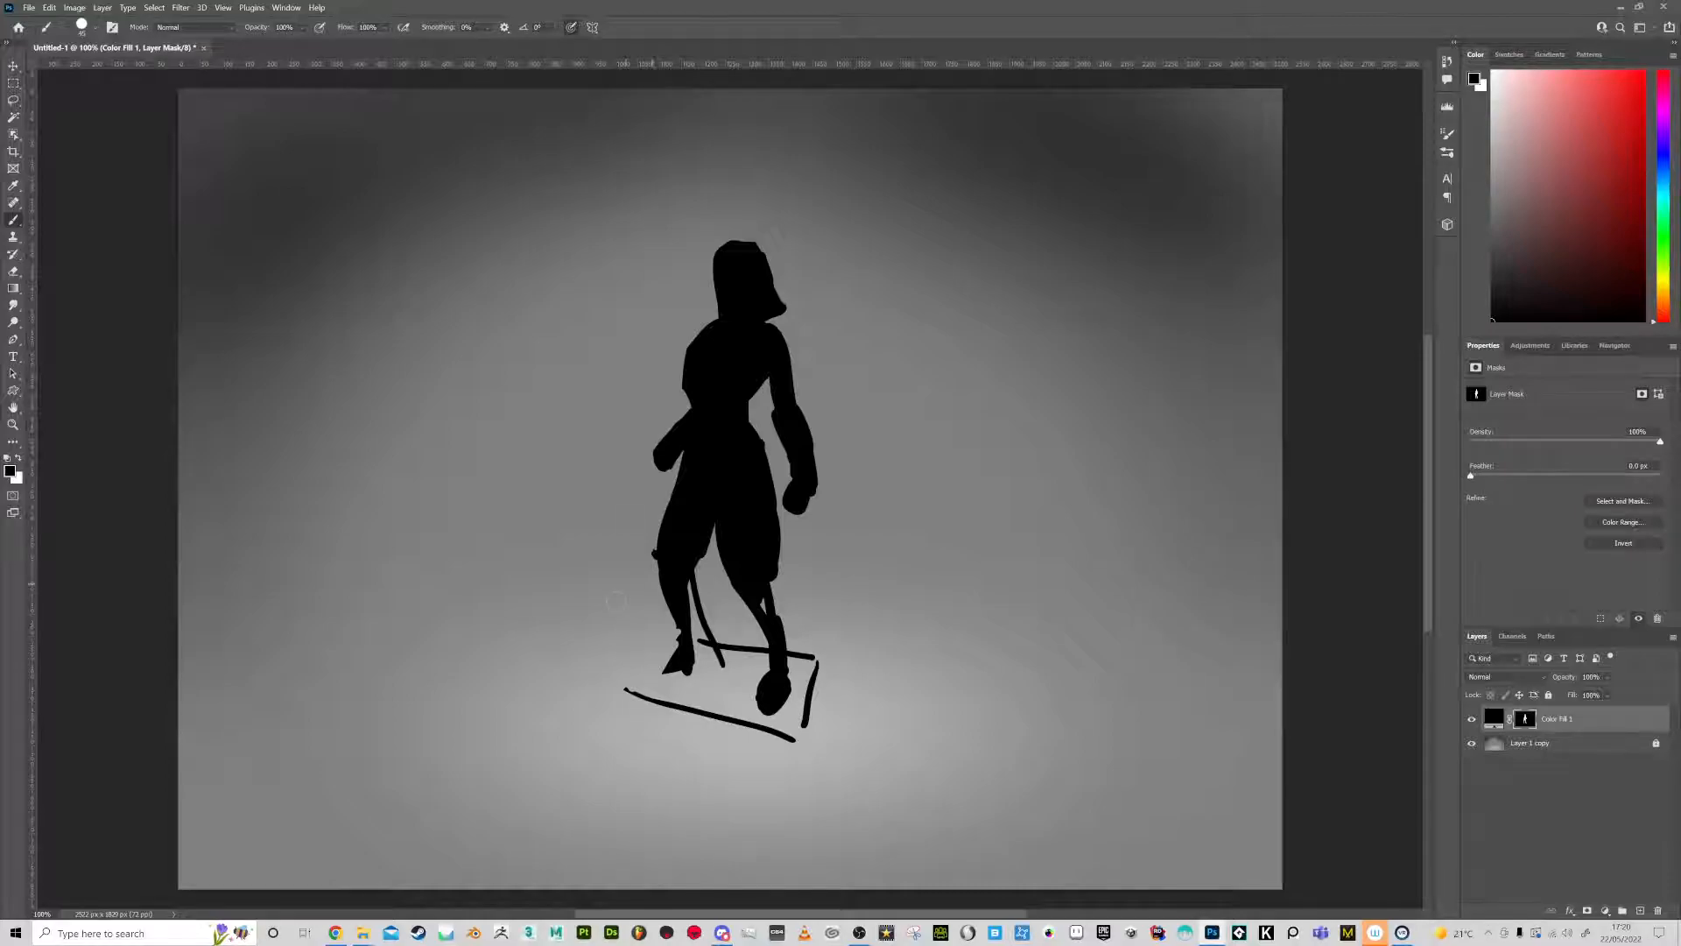
mouse_move(624, 688)
left_mouse_down()
mouse_move(796, 739)
mouse_move(813, 666)
mouse_move(771, 653)
left_mouse_up()
mouse_move(741, 723)
left_mouse_down()
mouse_move(761, 652)
mouse_move(691, 637)
mouse_move(680, 662)
left_mouse_up()
left_click_drag(767, 606, 764, 596)
Repaint both lower legs longer and straighter, and add flared boots with feet
key("x")
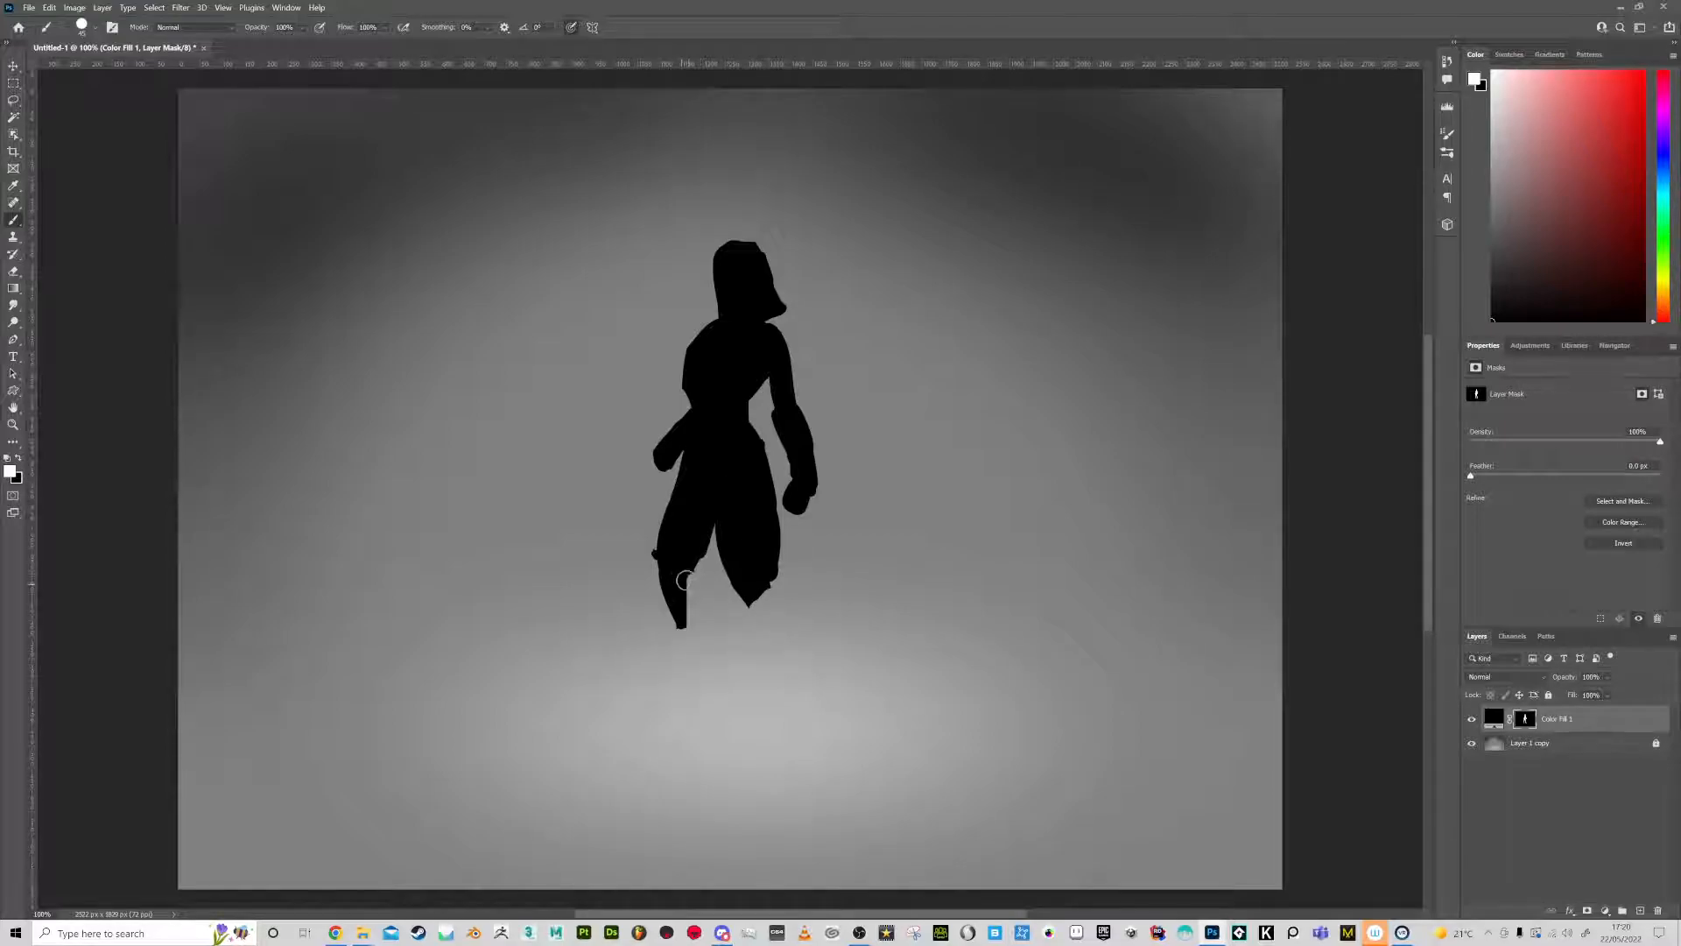
mouse_move(685, 620)
left_mouse_down()
mouse_move(680, 592)
mouse_move(686, 676)
left_mouse_up()
left_click_drag(736, 555, 758, 703)
mouse_move(763, 590)
left_mouse_down()
mouse_move(760, 688)
mouse_move(755, 573)
mouse_move(757, 728)
mouse_move(755, 611)
left_mouse_up()
left_click_drag(683, 663, 689, 723)
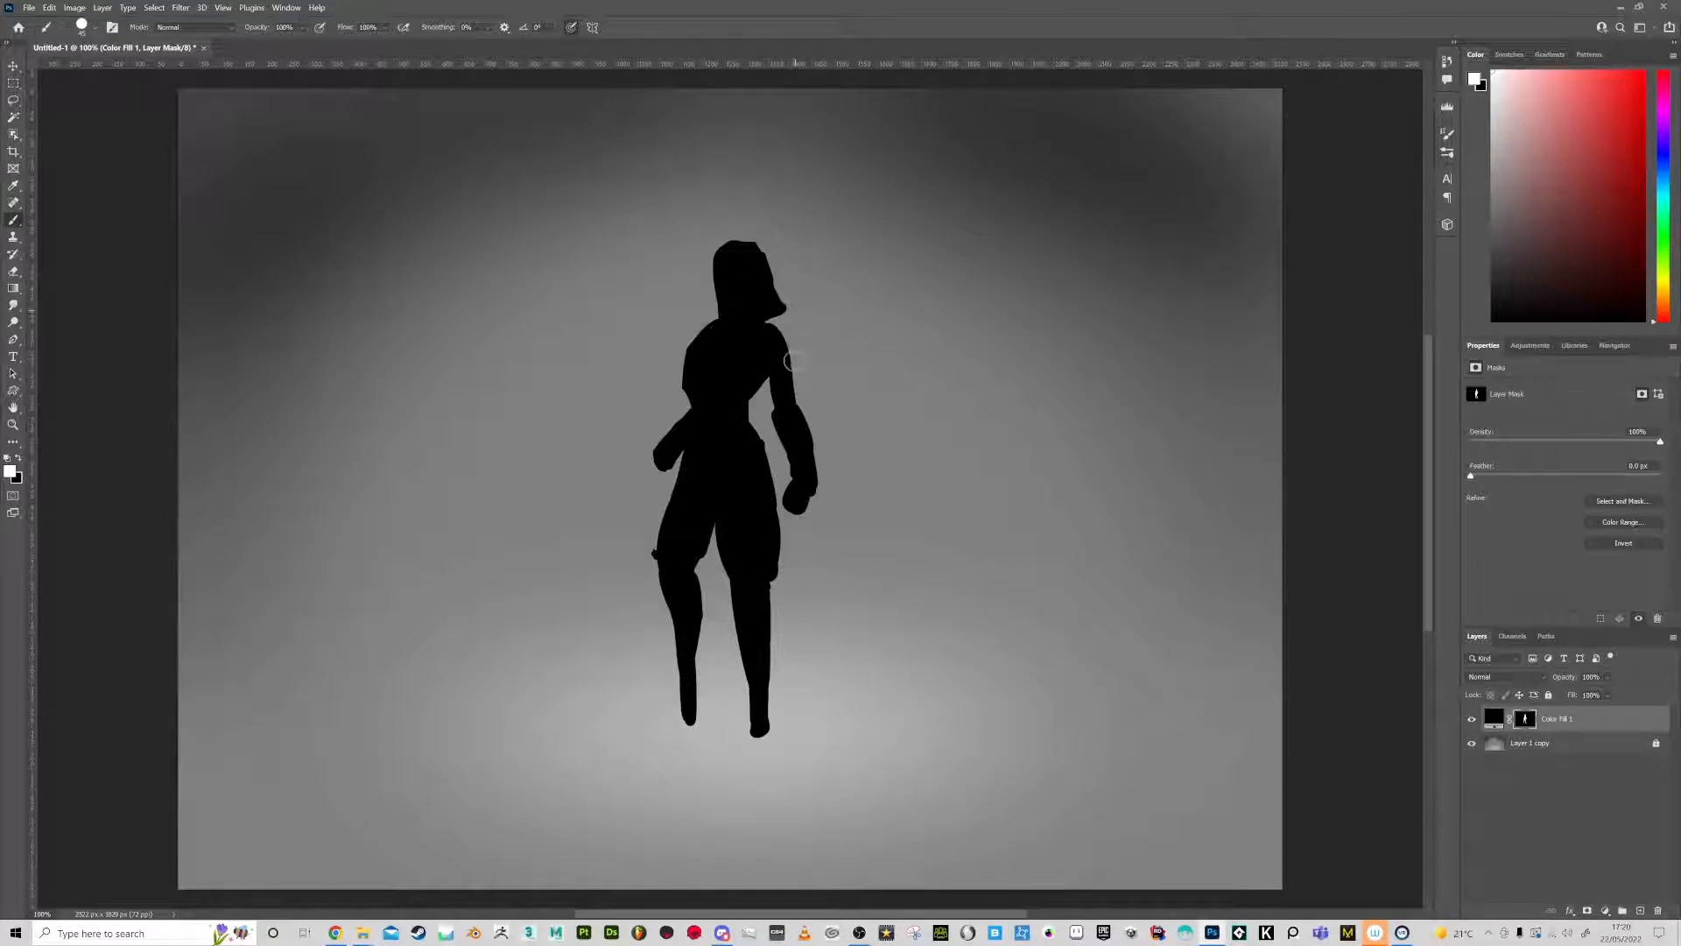
mouse_move(757, 724)
left_mouse_down()
mouse_move(758, 696)
mouse_move(762, 745)
mouse_move(661, 734)
mouse_move(687, 739)
mouse_move(687, 722)
mouse_move(652, 738)
mouse_move(679, 739)
left_mouse_up()
mouse_move(679, 660)
left_mouse_down()
mouse_move(692, 722)
mouse_move(749, 704)
mouse_move(756, 649)
mouse_move(739, 648)
mouse_move(756, 722)
mouse_move(765, 642)
mouse_move(762, 709)
left_mouse_up()
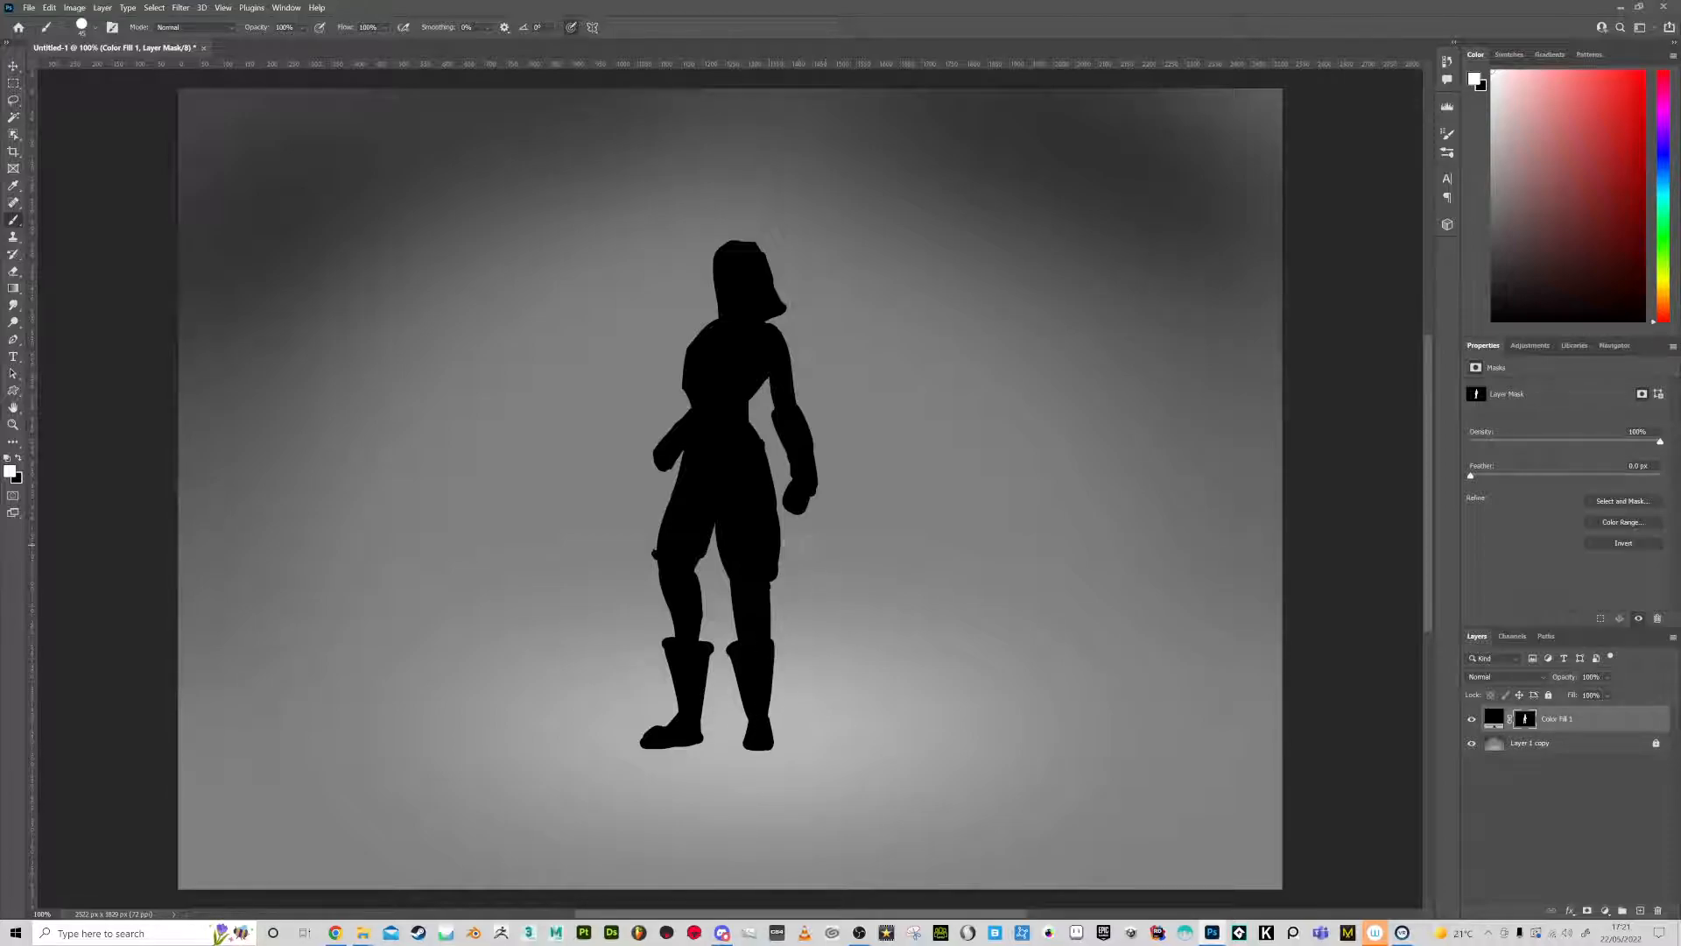
Paint a knee-length skirt over the hips and thighs
key("x")
key("x")
mouse_move(705, 546)
left_mouse_down()
mouse_move(662, 544)
mouse_move(682, 483)
left_mouse_up()
mouse_move(687, 561)
left_mouse_down()
mouse_move(754, 530)
mouse_move(773, 575)
mouse_move(742, 599)
mouse_move(665, 589)
mouse_move(665, 533)
mouse_move(674, 595)
mouse_move(691, 576)
mouse_move(780, 599)
mouse_move(771, 559)
left_mouse_up()
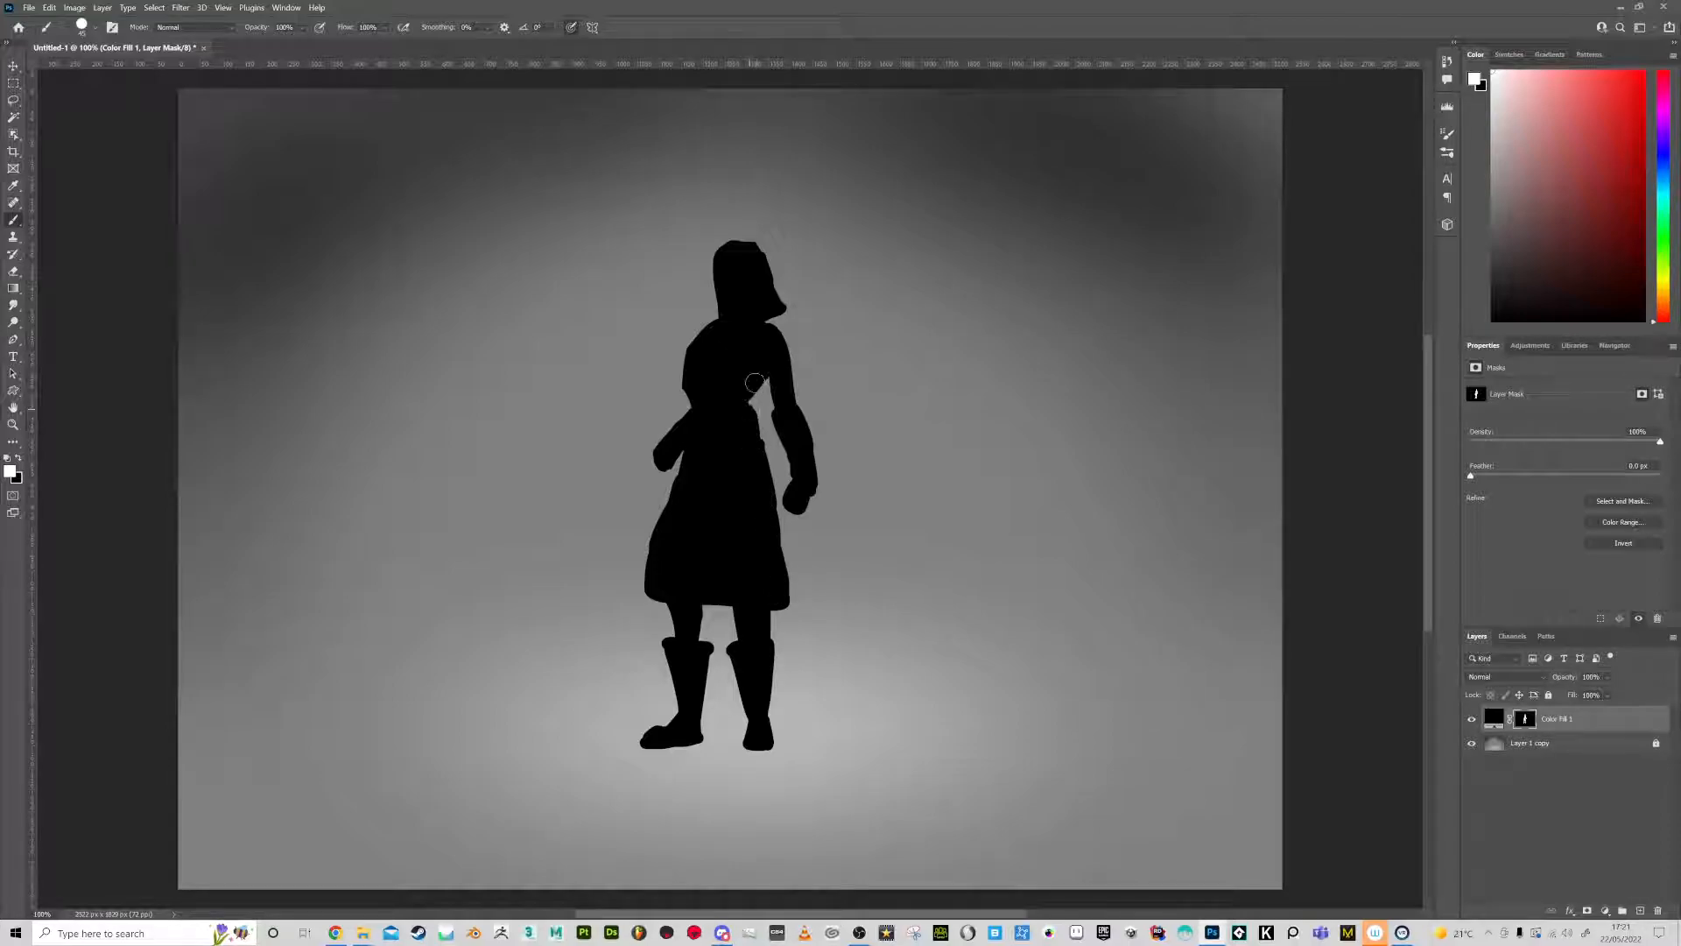
Erase the left forearm, straighten the torso's left edge and leave a squared-off shoulder
key("x")
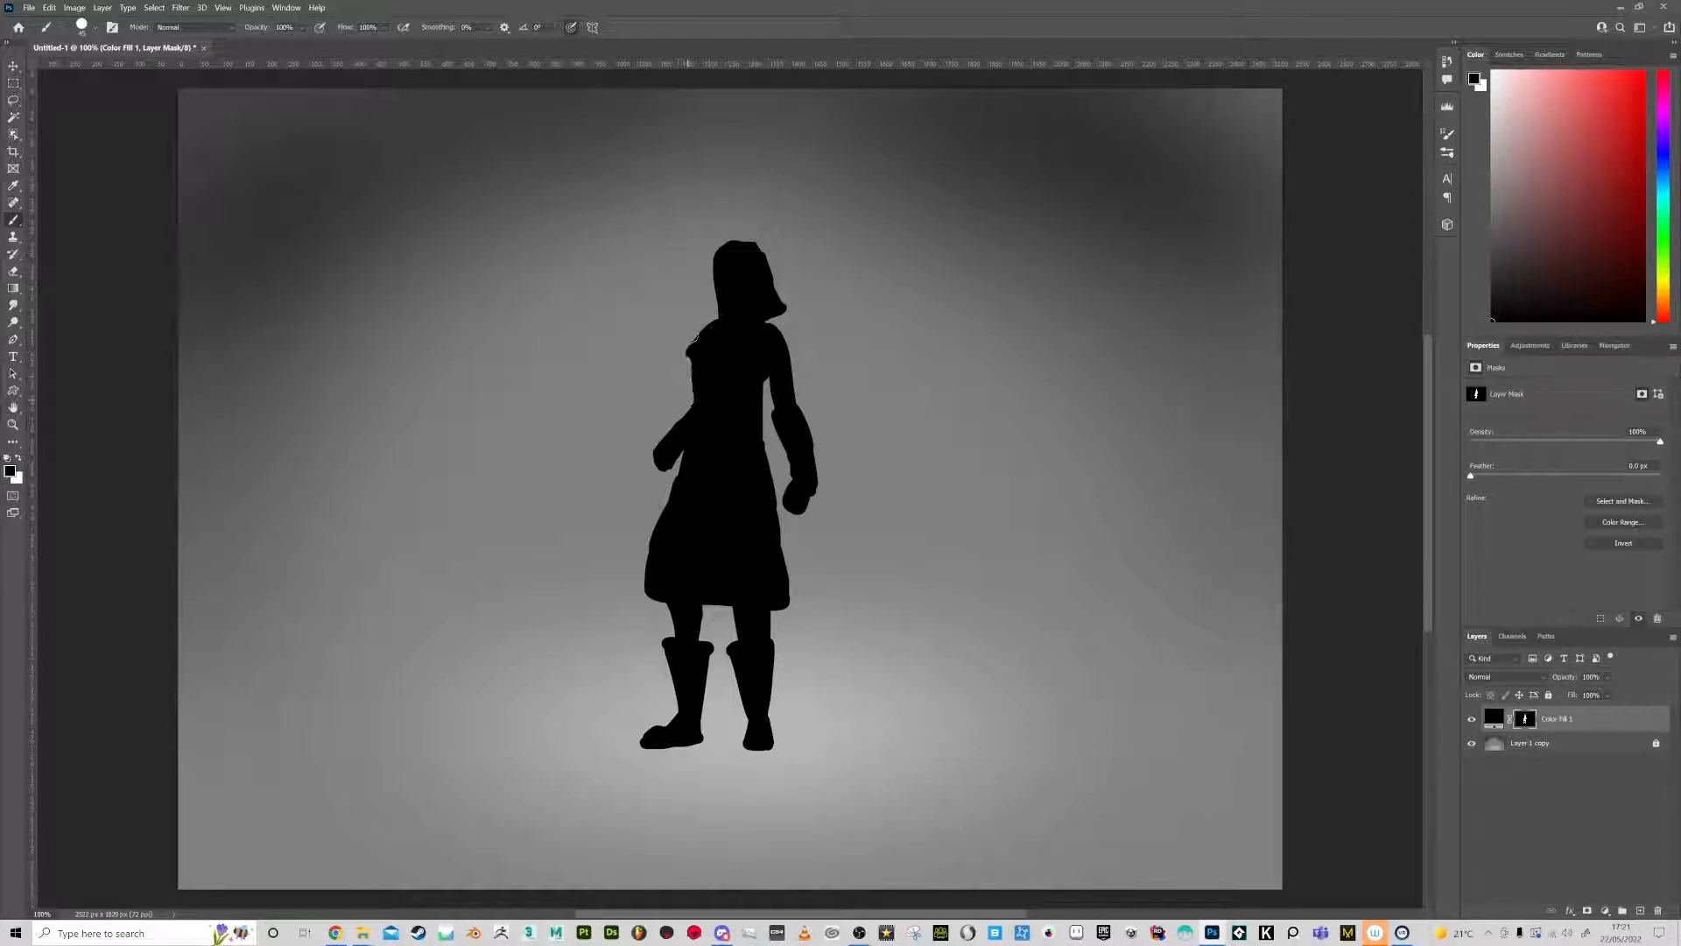
mouse_move(697, 345)
left_mouse_down()
mouse_move(694, 411)
mouse_move(722, 333)
mouse_move(674, 398)
mouse_move(692, 433)
mouse_move(706, 413)
mouse_move(687, 334)
mouse_move(710, 348)
mouse_move(666, 462)
left_mouse_up()
key("x")
key("x")
key("x")
key("x")
left_click_drag(691, 357, 676, 486)
key("x")
mouse_move(618, 360)
left_mouse_down()
mouse_move(535, 372)
mouse_move(638, 362)
mouse_move(501, 391)
mouse_move(535, 404)
mouse_move(523, 382)
left_mouse_up()
key("x")
mouse_move(578, 372)
left_mouse_down()
mouse_move(627, 332)
mouse_move(610, 380)
mouse_move(674, 351)
left_mouse_up()
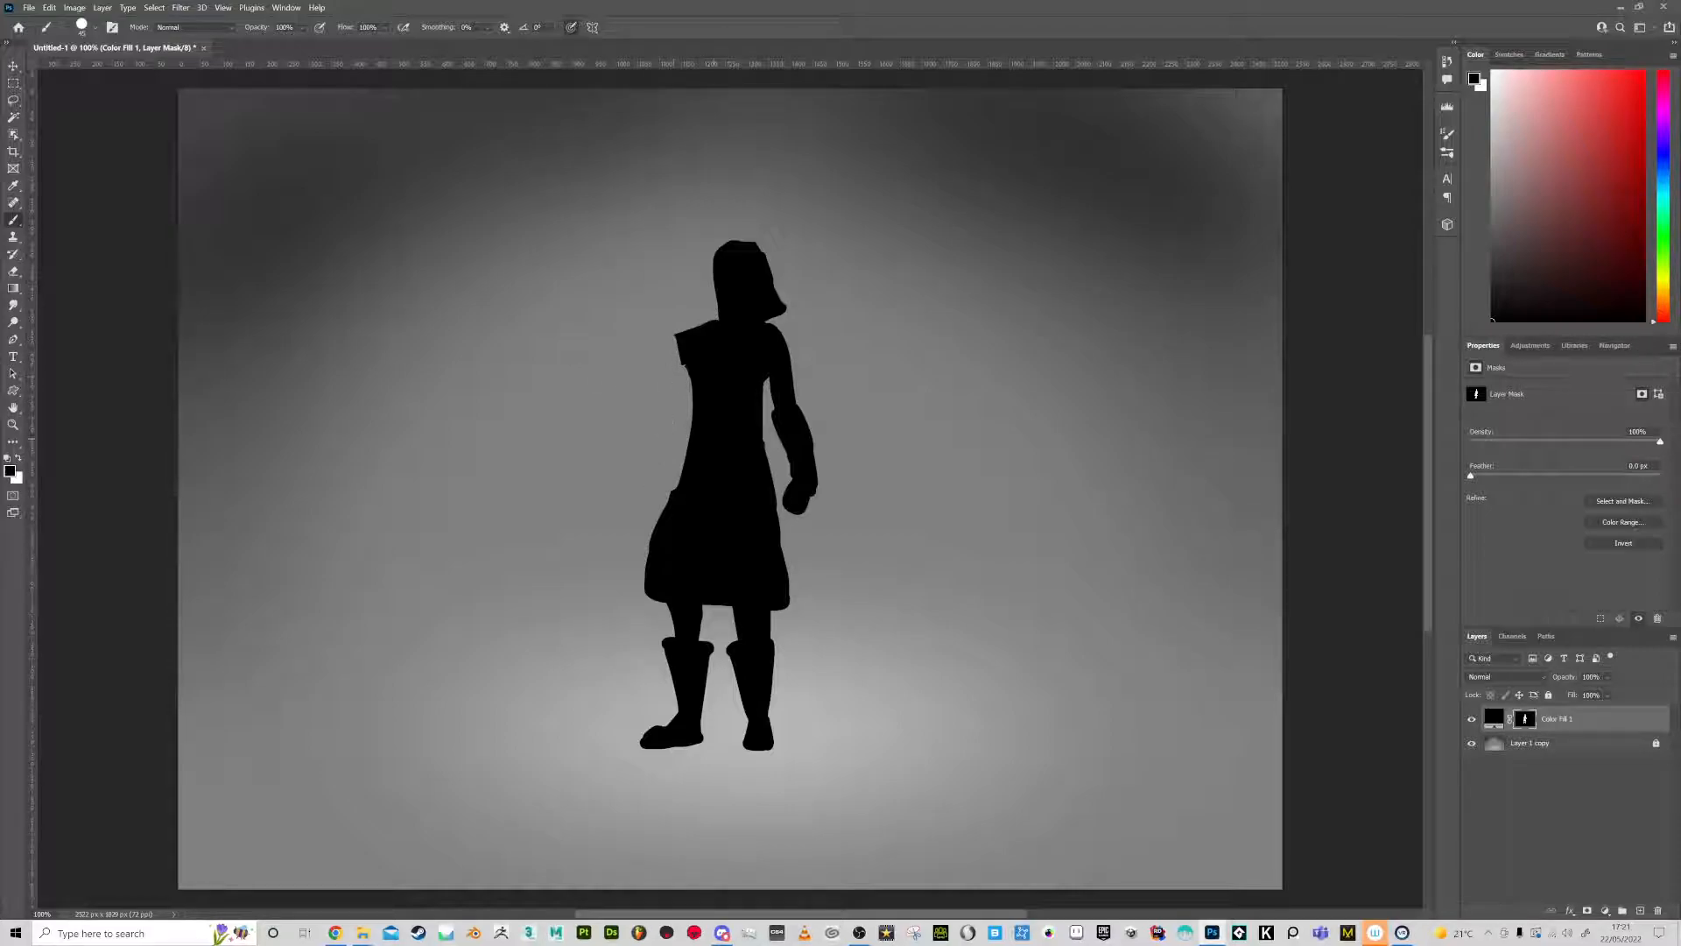
Erase the long skirt and carve the thighs into two slim, separate legs
left_click_drag(660, 549, 685, 457)
mouse_move(667, 569)
left_mouse_down()
mouse_move(712, 501)
mouse_move(711, 613)
mouse_move(722, 508)
mouse_move(771, 547)
mouse_move(772, 613)
mouse_move(783, 528)
mouse_move(711, 536)
mouse_move(727, 503)
mouse_move(772, 540)
mouse_move(728, 560)
mouse_move(732, 626)
mouse_move(761, 565)
left_mouse_up()
key("x")
key("x")
key("x")
mouse_move(757, 489)
left_mouse_down()
mouse_move(747, 597)
mouse_move(716, 517)
left_mouse_up()
key("x")
key("x")
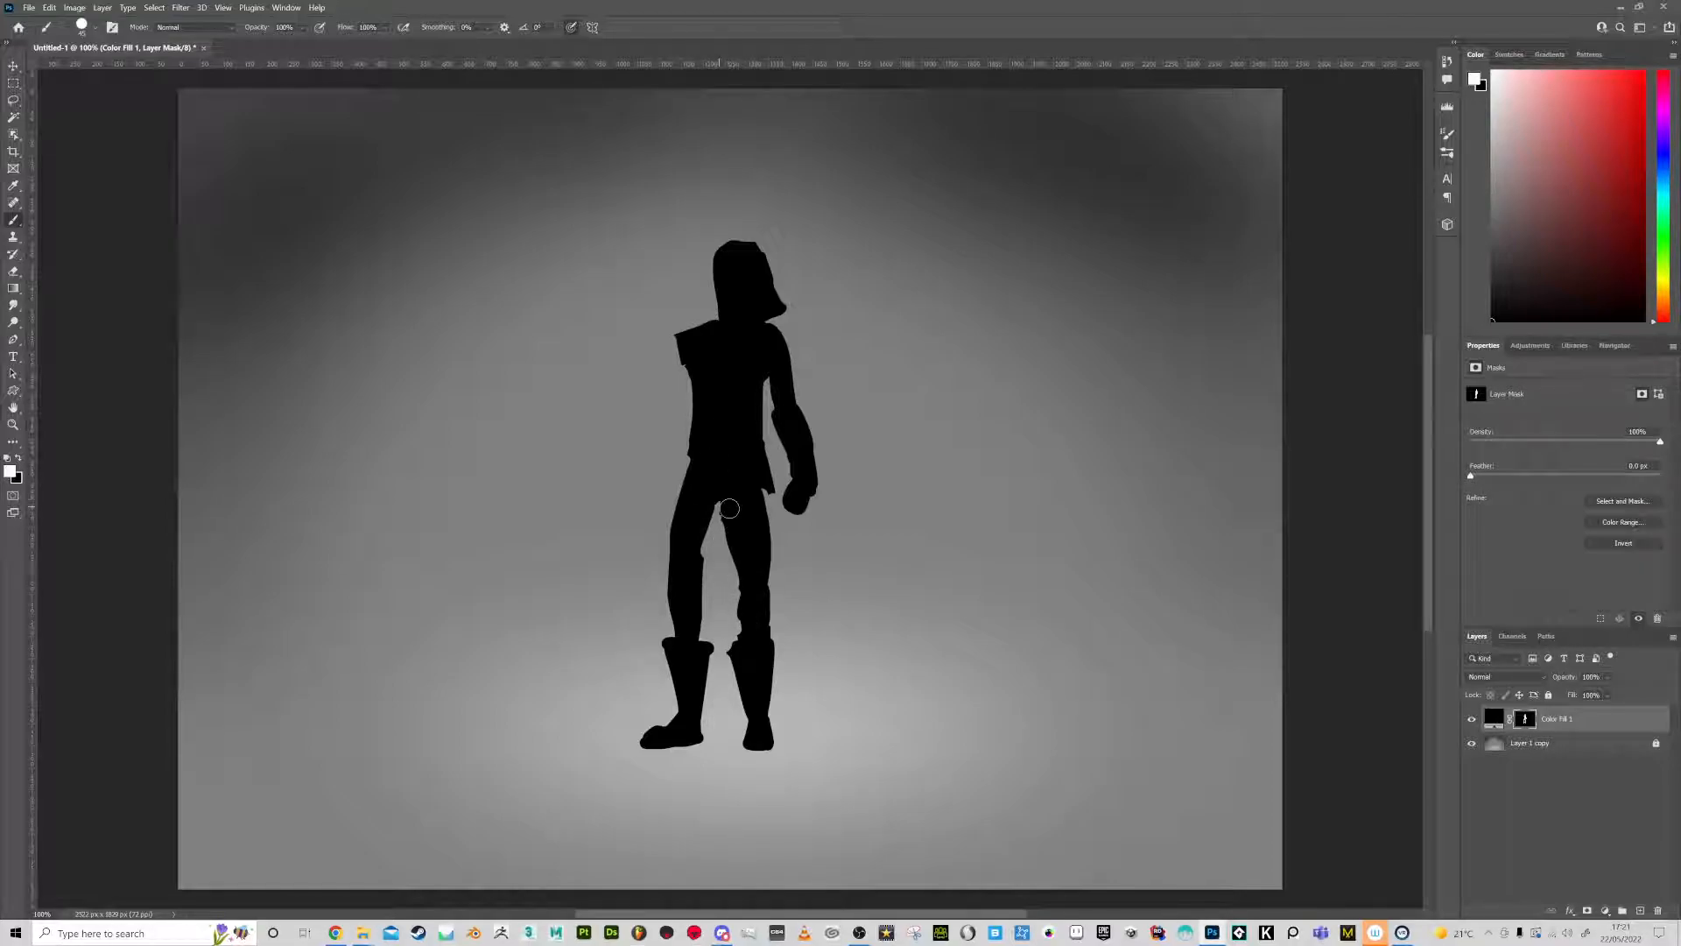
Paint a short flared tunic hem over the hips, ending at the upper thighs
mouse_move(758, 511)
left_mouse_down()
mouse_move(679, 510)
mouse_move(695, 452)
mouse_move(764, 504)
mouse_move(702, 517)
mouse_move(694, 597)
left_mouse_up()
key("x")
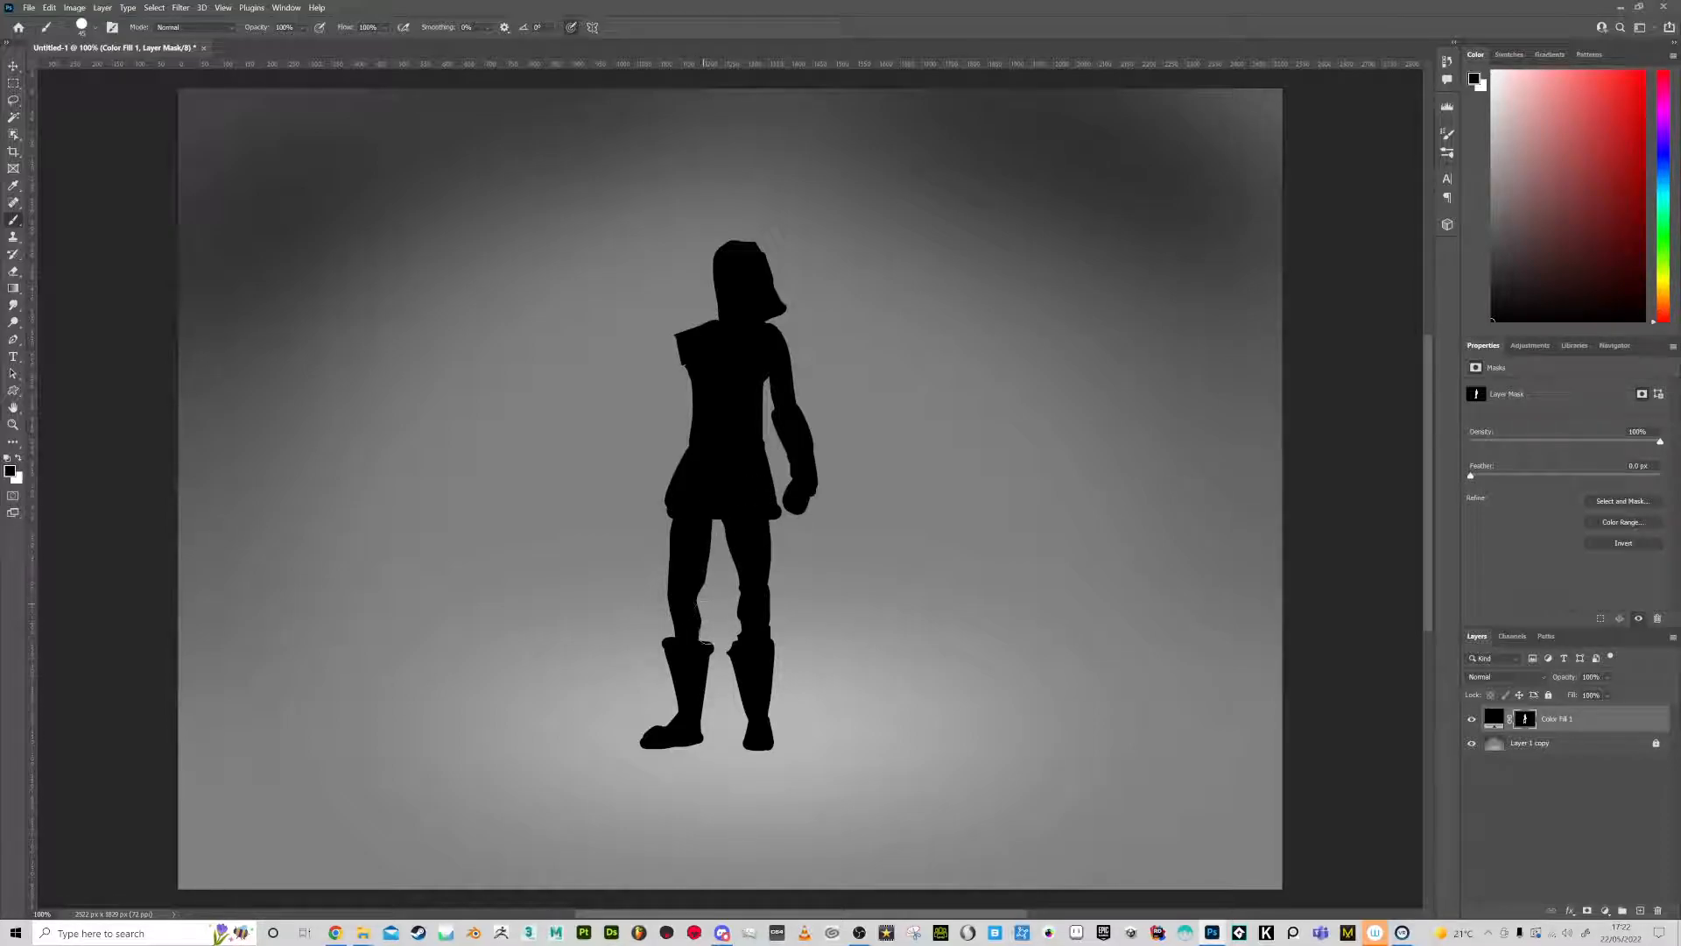
key("x")
left_click_drag(670, 510, 687, 490)
Paint the left arm bent at the elbow and cut a thin line separating its forearm from the chest
mouse_move(676, 347)
left_mouse_down()
mouse_move(659, 420)
mouse_move(687, 367)
mouse_move(675, 376)
mouse_move(674, 359)
left_mouse_up()
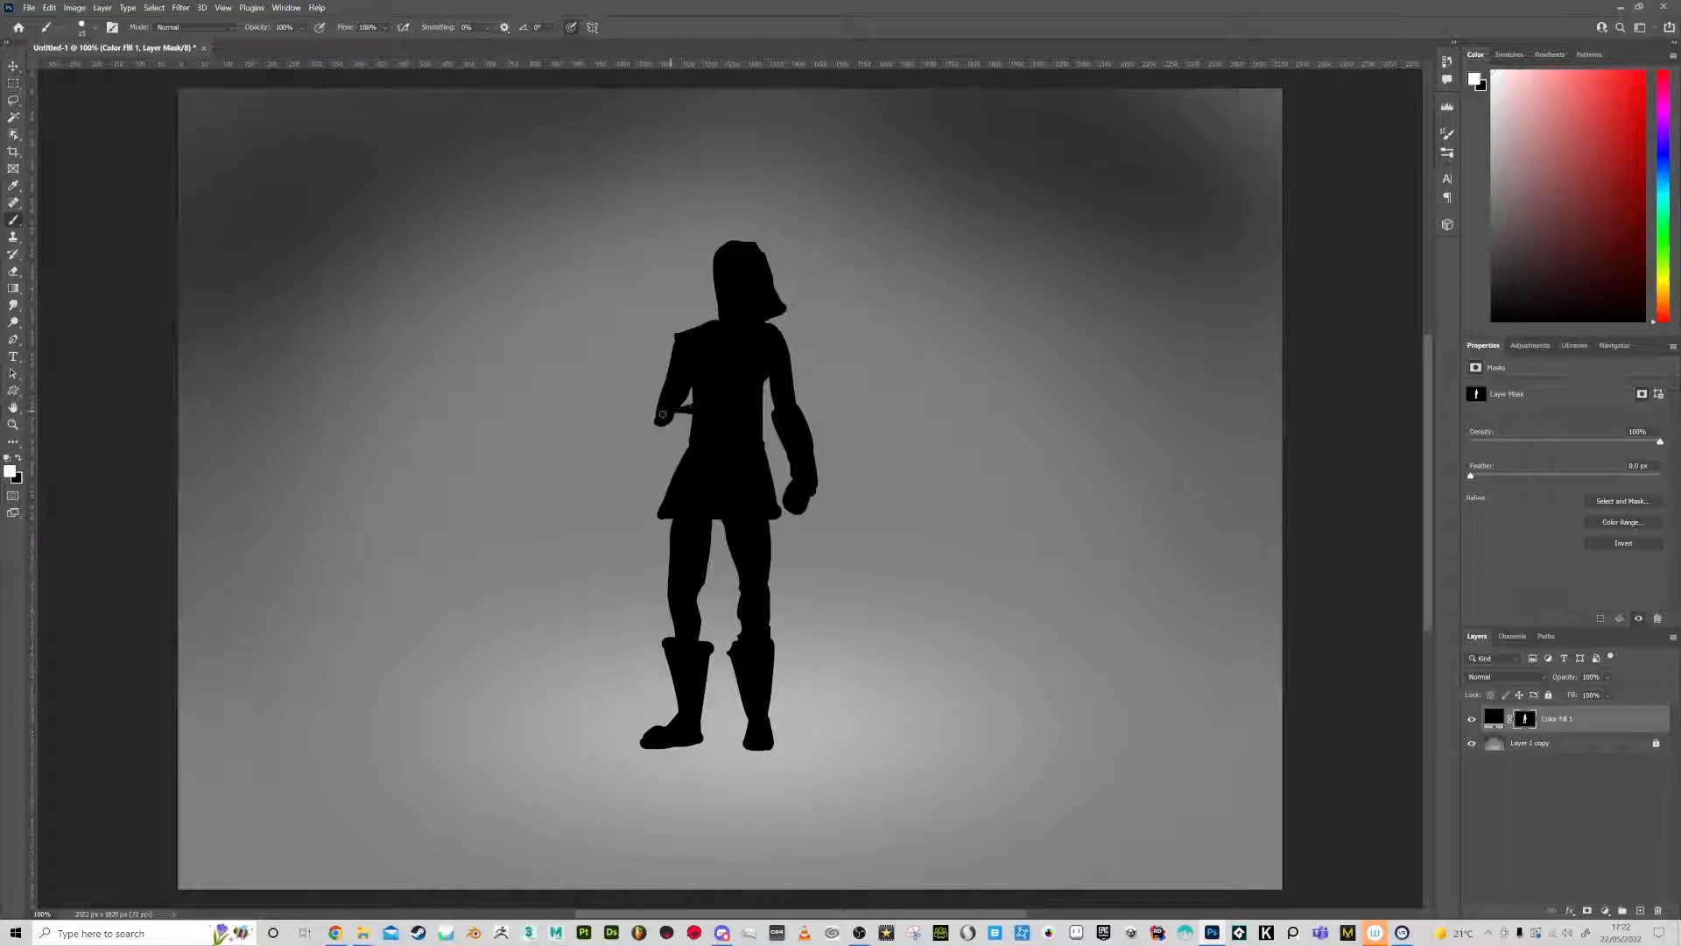
left_click_drag(688, 405, 669, 426)
key("x")
left_click_drag(692, 394, 742, 376)
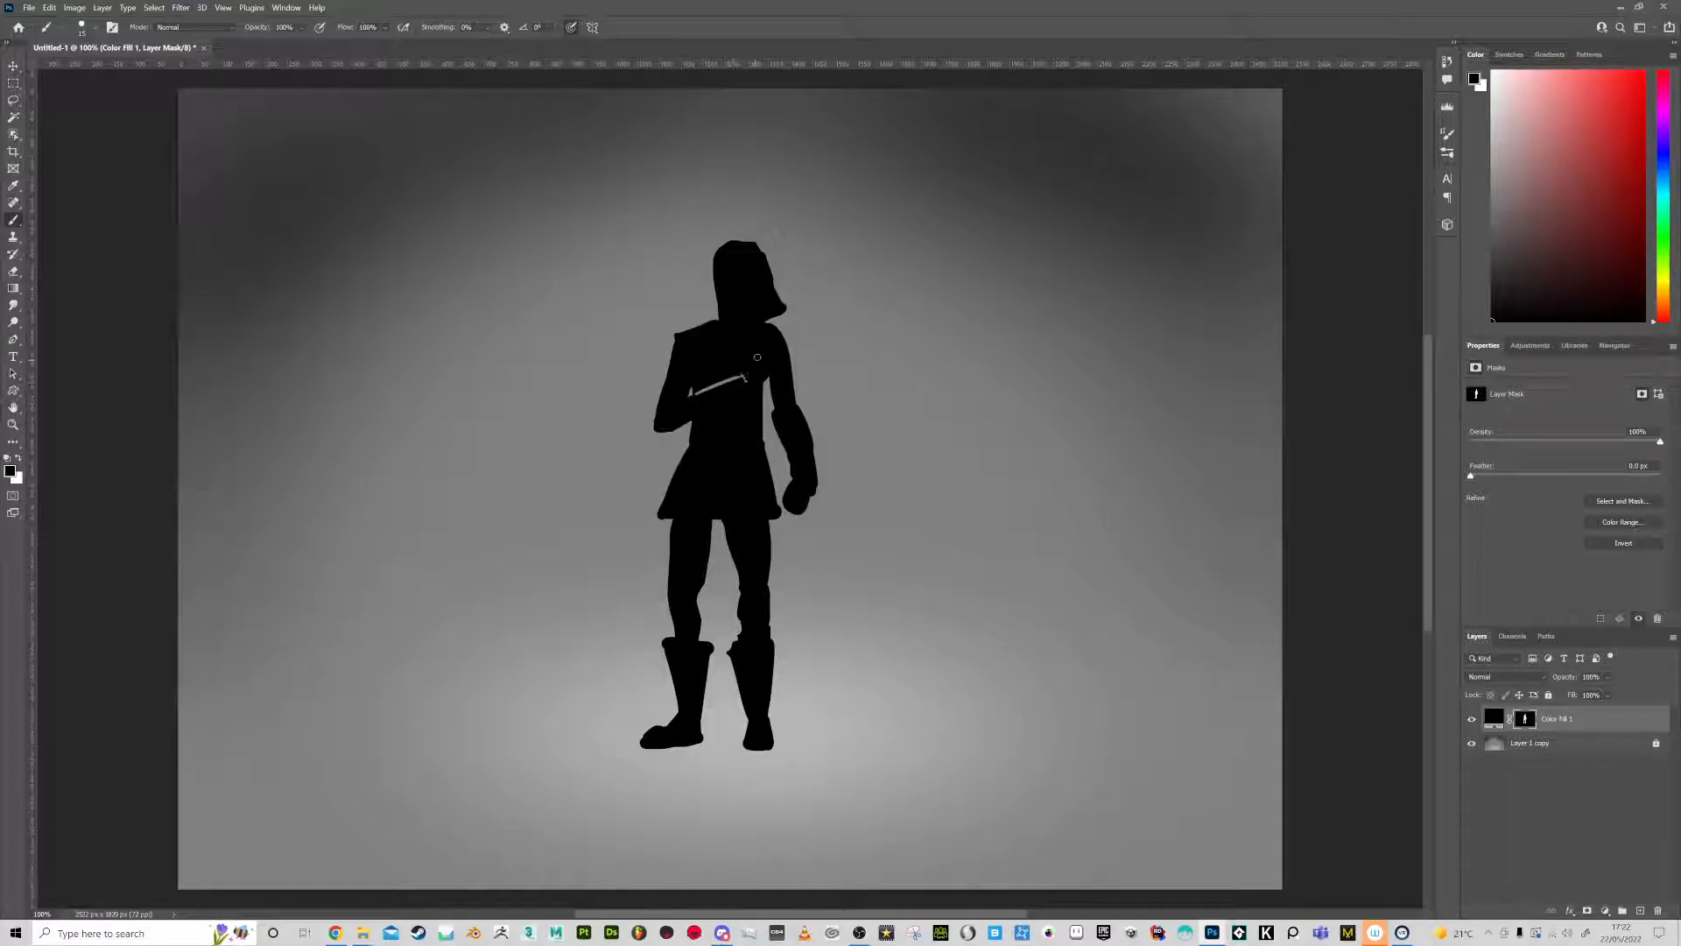
key("x")
mouse_move(692, 391)
left_mouse_down()
mouse_move(753, 379)
mouse_move(717, 319)
mouse_move(717, 258)
mouse_move(722, 312)
mouse_move(718, 258)
mouse_move(712, 322)
mouse_move(688, 331)
mouse_move(666, 392)
left_mouse_up()
Round the left shoulder and add fuller hair at the back of the head
key("x")
key("x")
key("x")
key("x")
left_click_drag(692, 322, 673, 358)
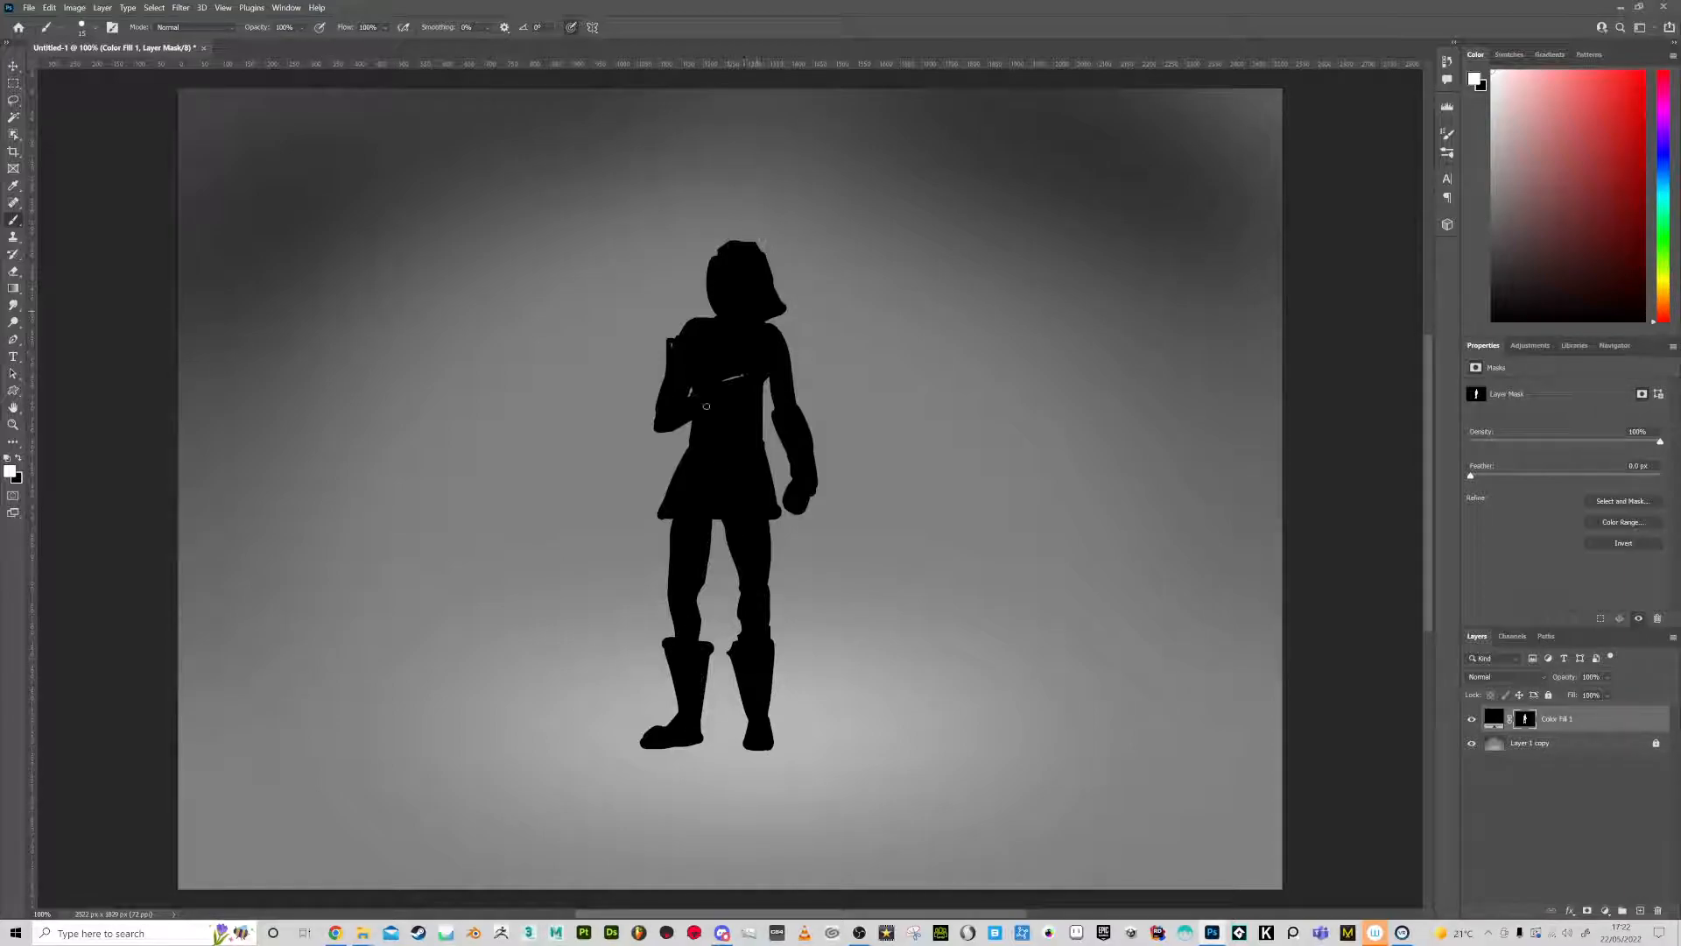
Cut two light shoulder straps and horizontal rib bands out of the chest
key("x")
left_click_drag(750, 370, 710, 389)
key("x")
key("x")
mouse_move(762, 324)
left_mouse_down()
mouse_move(753, 378)
mouse_move(720, 344)
mouse_move(745, 355)
mouse_move(724, 357)
mouse_move(738, 401)
left_mouse_up()
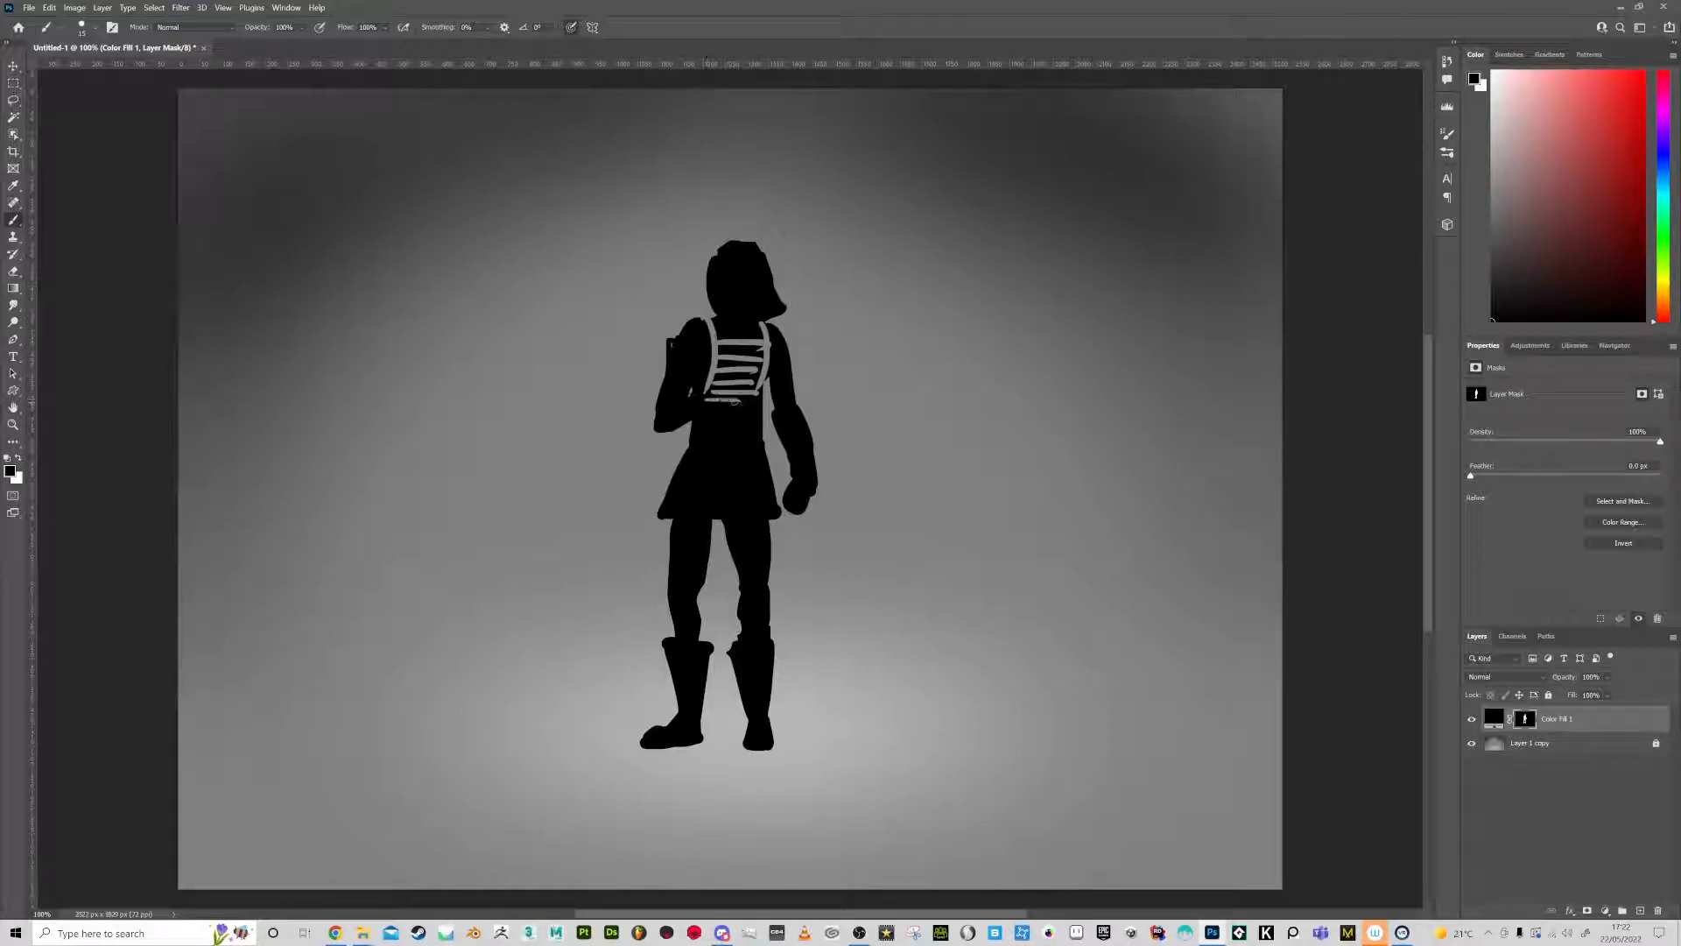
Carve thin face, neck, belt, hem and boot lines out of the silhouette
left_click_drag(716, 283, 725, 305)
left_click_drag(698, 517, 767, 517)
mouse_move(693, 438)
left_mouse_down()
mouse_move(758, 438)
mouse_move(698, 443)
left_mouse_up()
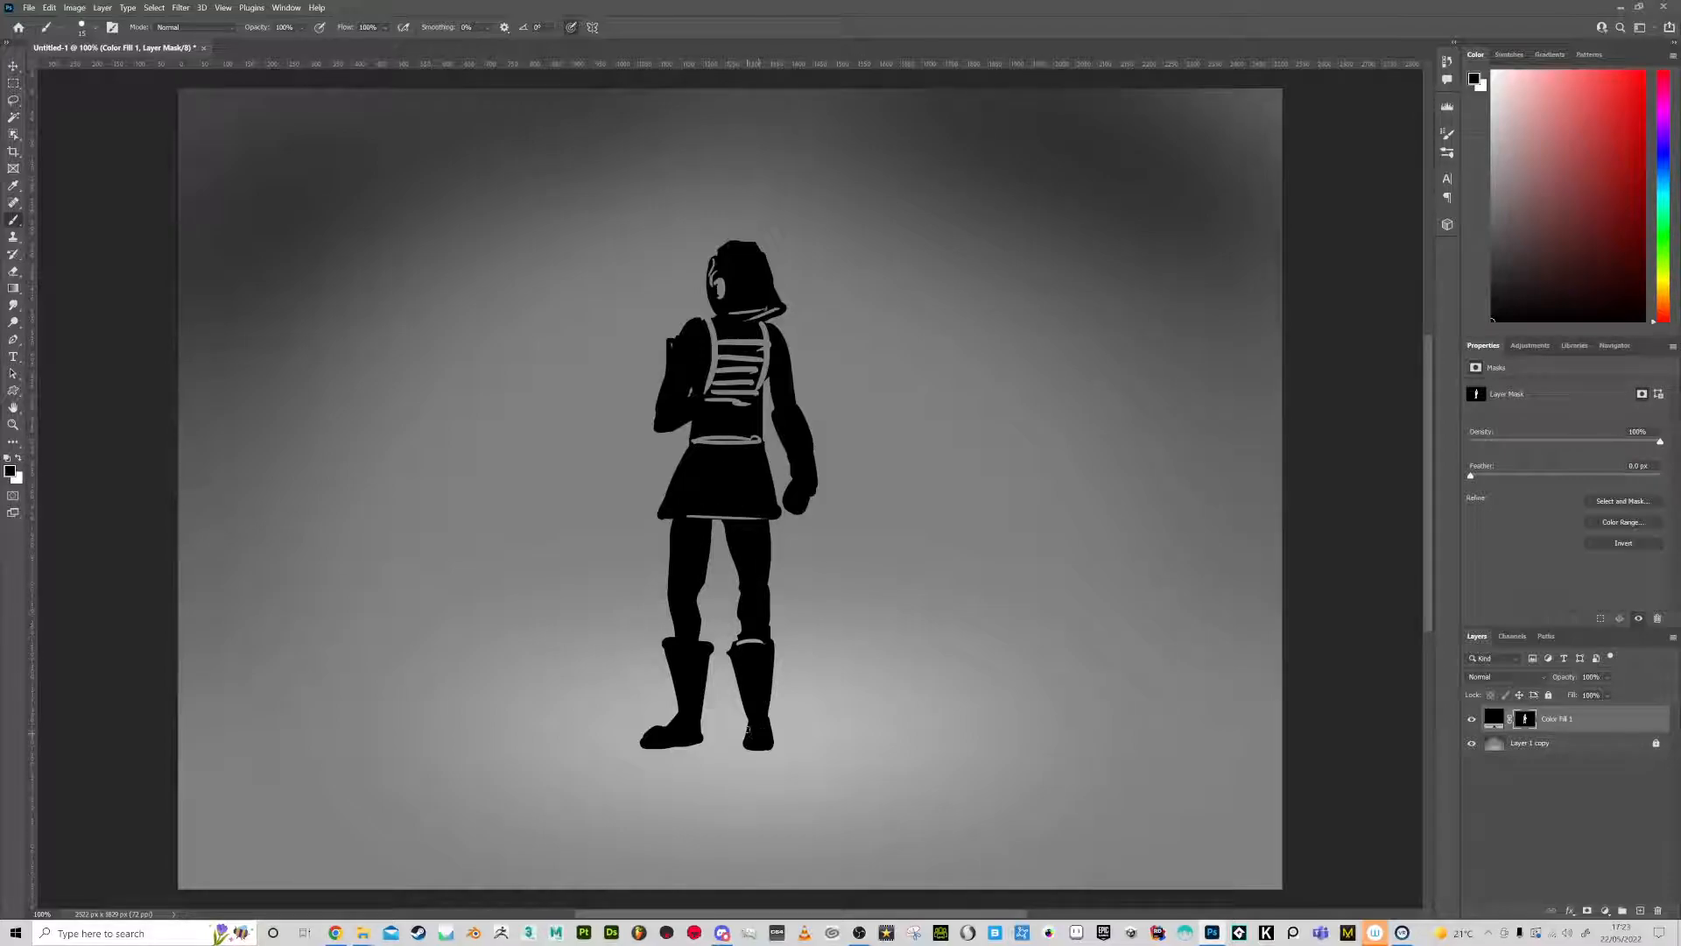
left_click_drag(700, 720, 687, 736)
Enlarge the brush and fill the chest, face, belt and boot cut-outs back to solid black
key("x")
mouse_move(688, 443)
left_mouse_down()
mouse_move(725, 349)
mouse_move(721, 415)
mouse_move(738, 400)
mouse_move(750, 428)
mouse_move(749, 395)
mouse_move(730, 414)
mouse_move(711, 333)
mouse_move(747, 316)
mouse_move(721, 277)
mouse_move(764, 305)
left_mouse_up()
key("bracketright")
key("bracketright")
key("bracketright")
key("bracketright")
key("bracketright")
left_click_drag(751, 624, 747, 649)
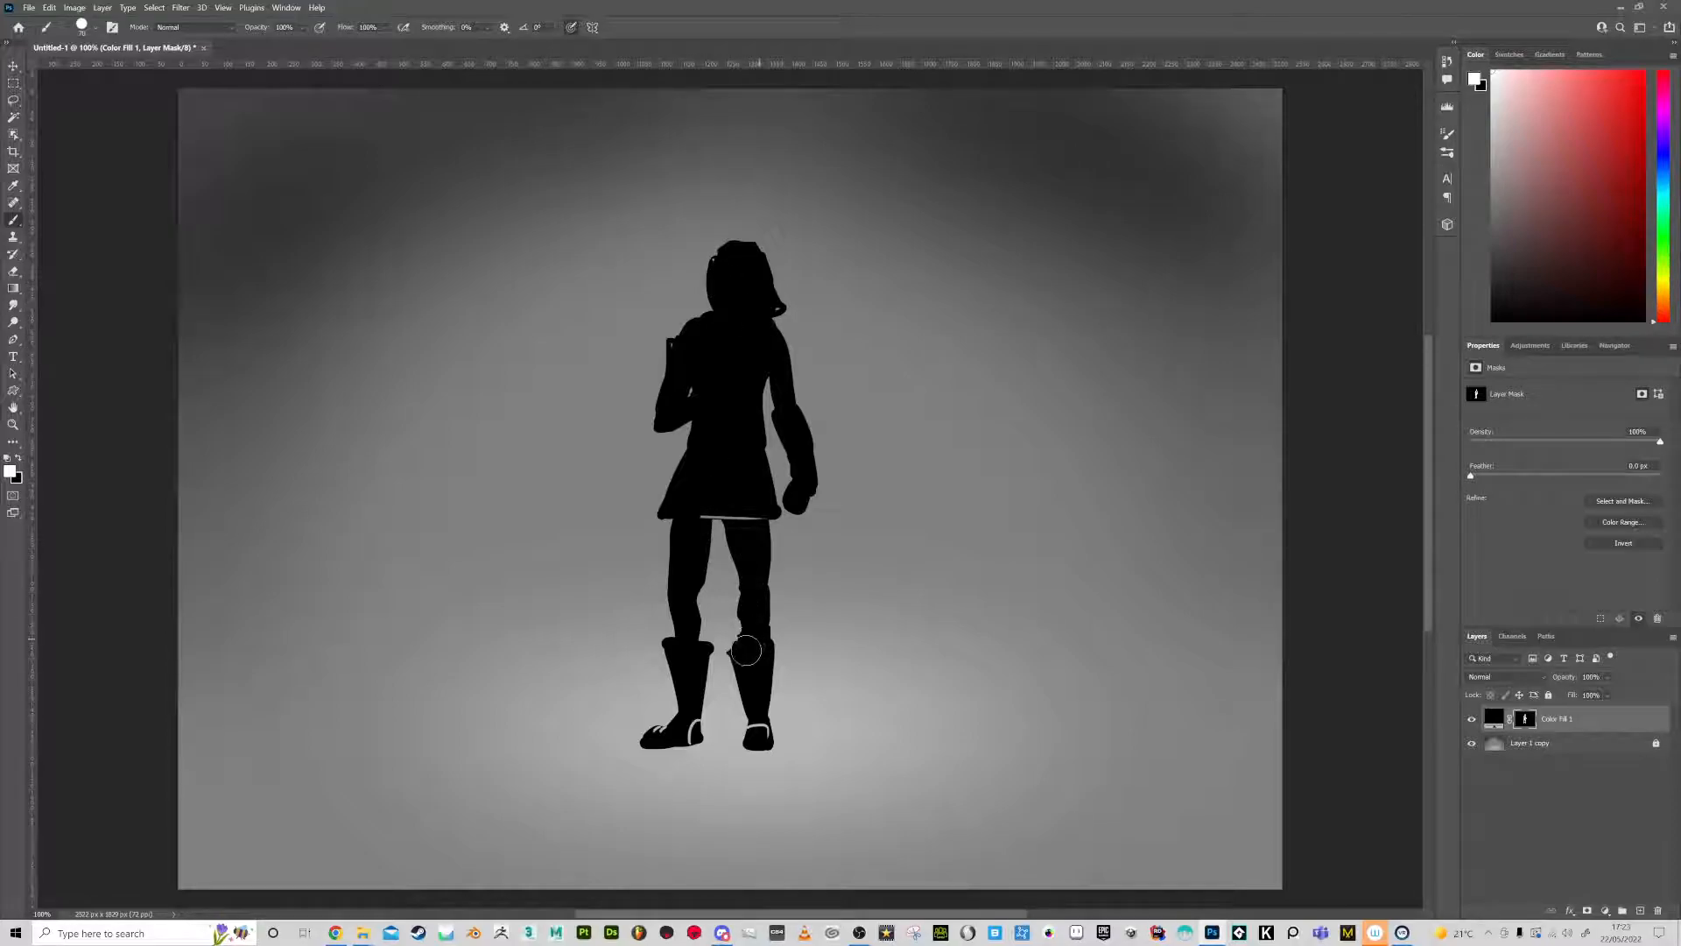
mouse_move(758, 736)
left_mouse_down()
mouse_move(652, 735)
mouse_move(670, 729)
left_mouse_up()
Cut out an open face framed by a hair fringe, a folded forearm line and chest straps
key("x")
mouse_move(692, 394)
left_mouse_down()
mouse_move(719, 375)
mouse_move(729, 390)
left_mouse_up()
mouse_move(711, 266)
left_mouse_down()
mouse_move(753, 284)
mouse_move(750, 306)
mouse_move(714, 302)
mouse_move(731, 271)
mouse_move(740, 296)
left_mouse_up()
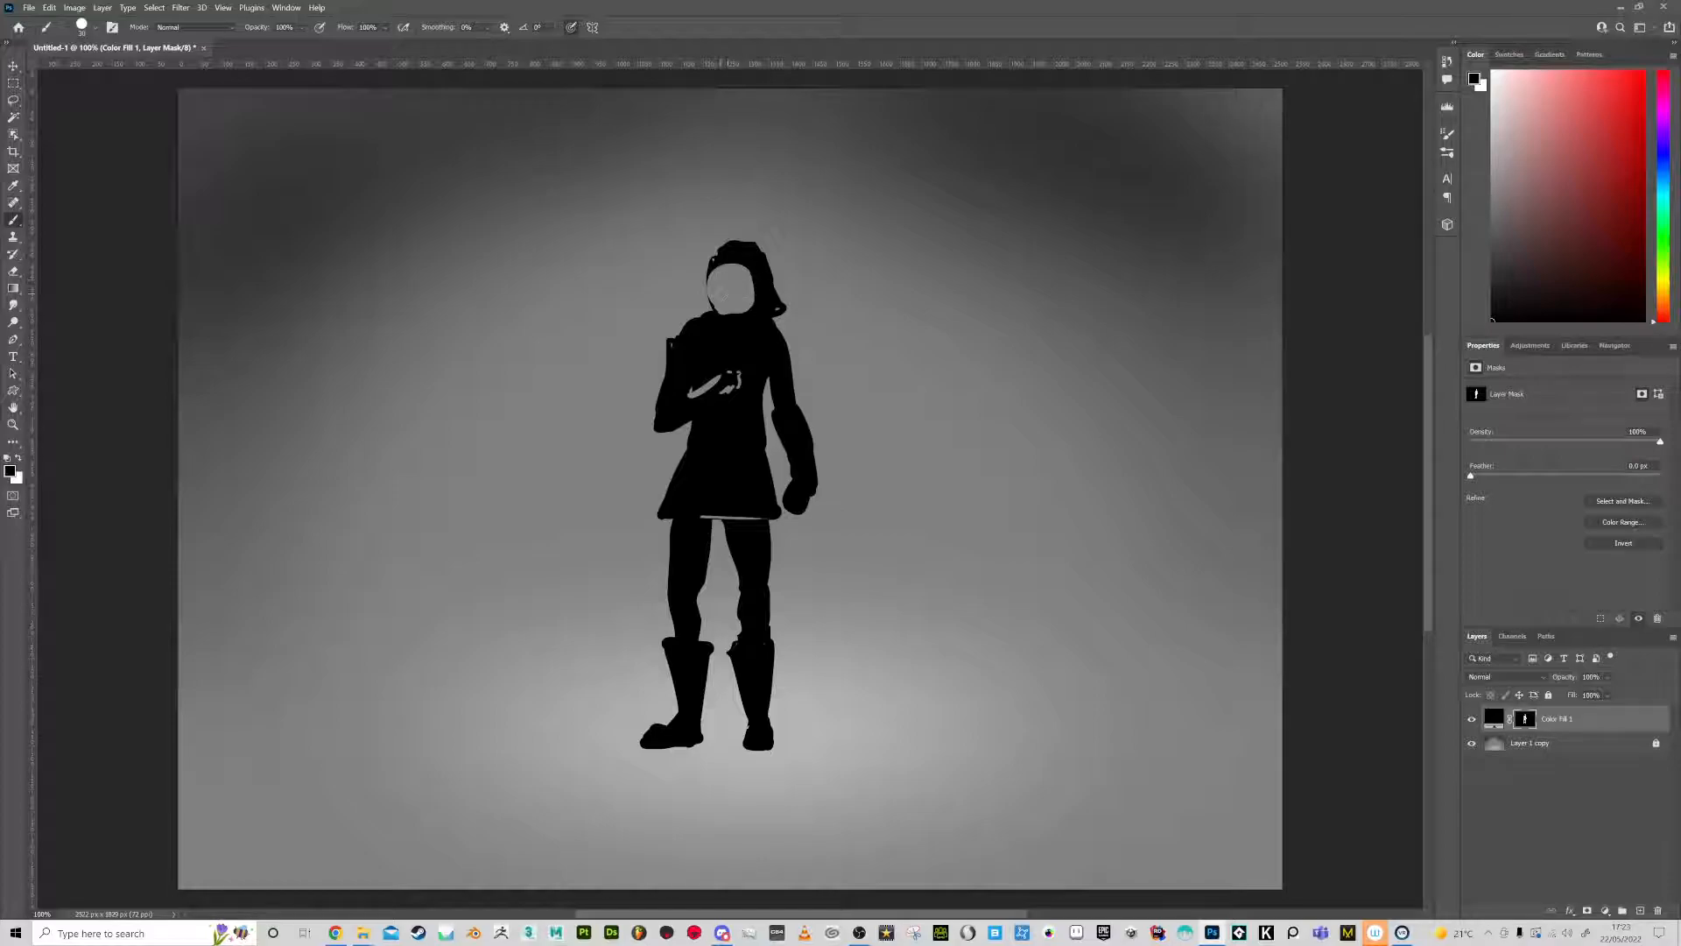
mouse_move(726, 315)
left_mouse_down()
mouse_move(754, 271)
mouse_move(714, 270)
mouse_move(755, 273)
left_mouse_up()
key("x")
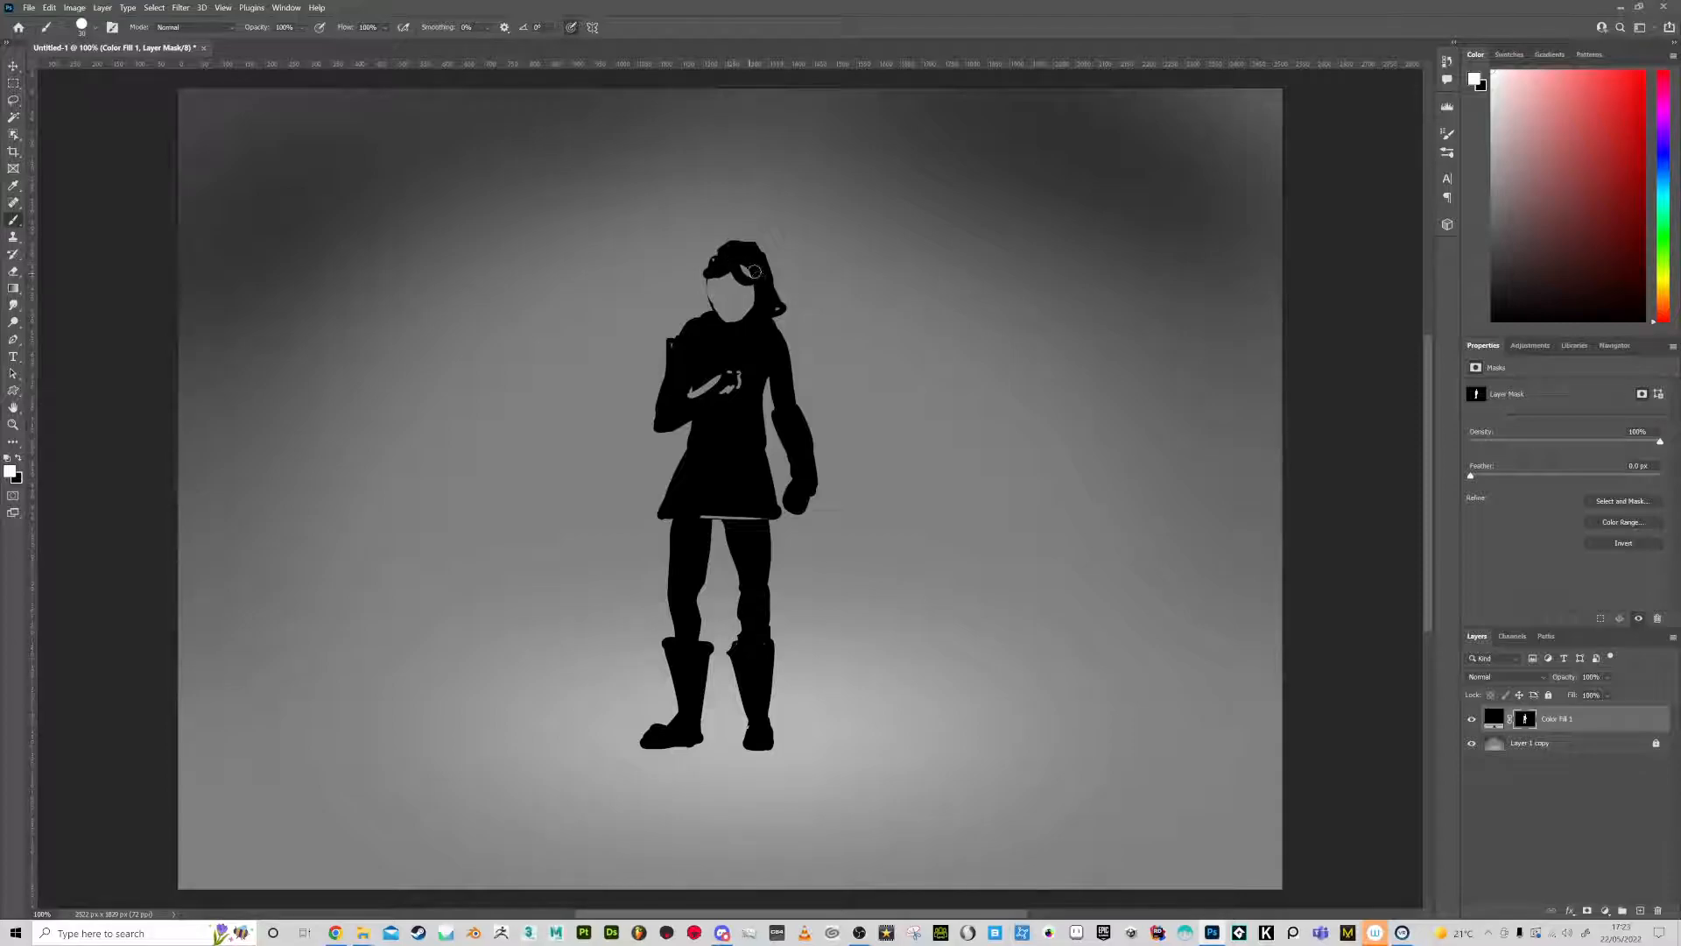
key("x")
mouse_move(767, 364)
left_mouse_down()
mouse_move(762, 322)
mouse_move(734, 360)
mouse_move(713, 321)
mouse_move(705, 363)
mouse_move(704, 349)
mouse_move(743, 405)
left_mouse_up()
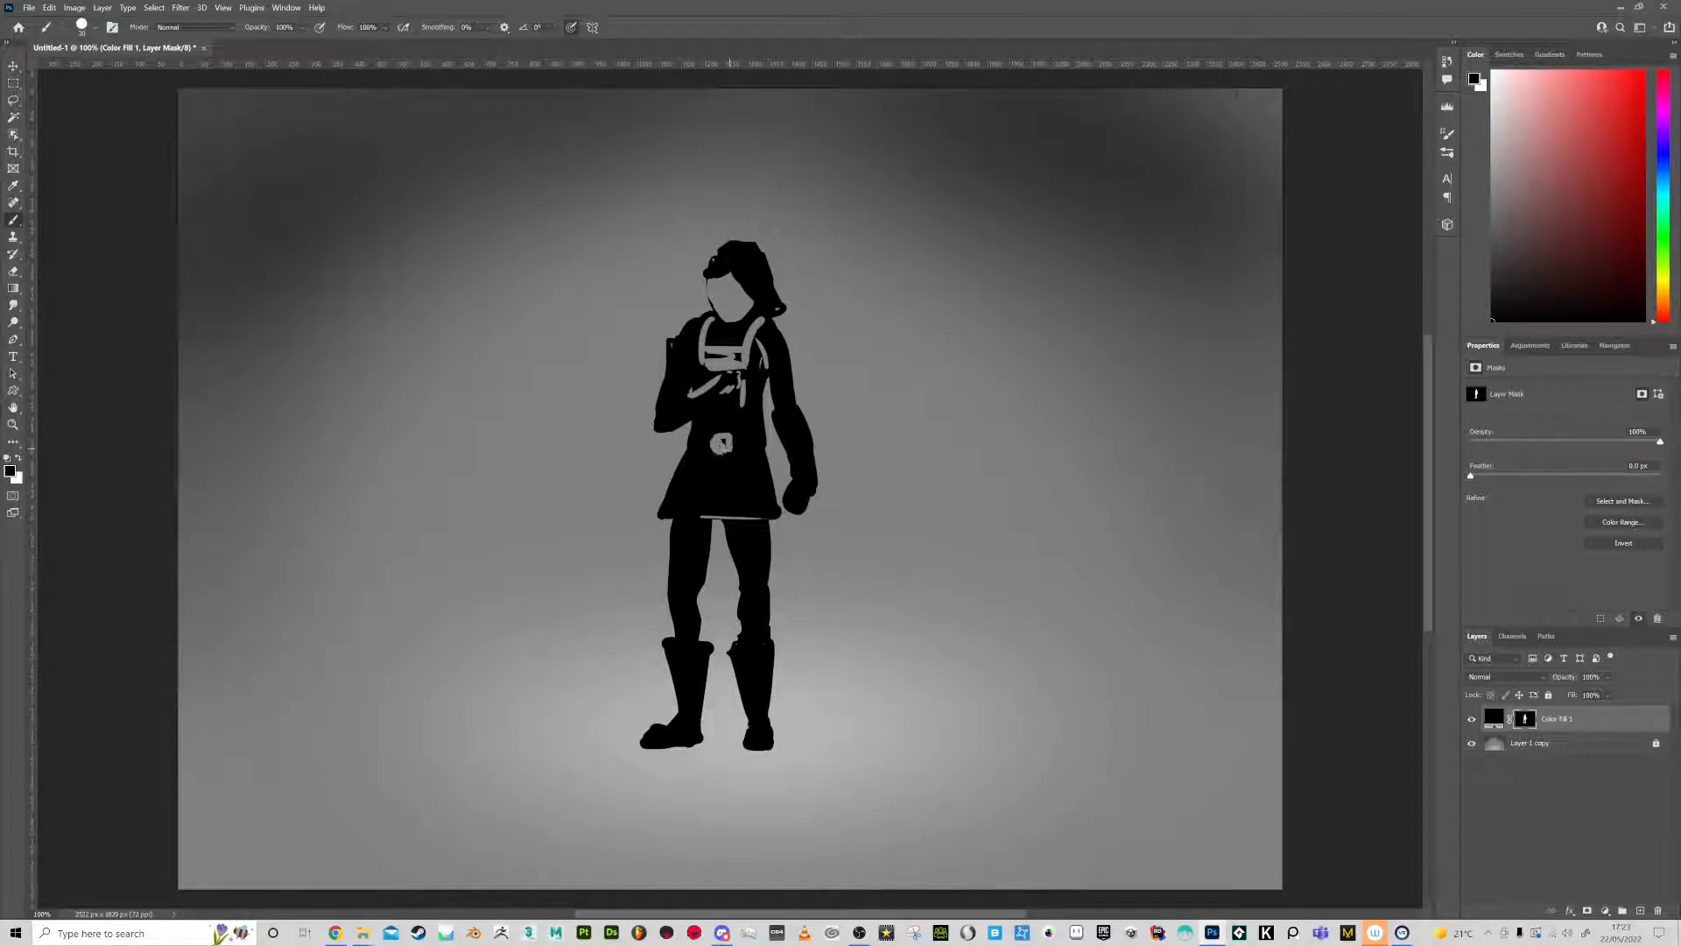
Cut light cuff and ankle details into both boots and close the gap below the tunic hem
left_click_drag(680, 646, 694, 646)
left_click_drag(751, 729, 759, 728)
left_click_drag(740, 644, 769, 643)
key("x")
left_click_drag(713, 532, 764, 517)
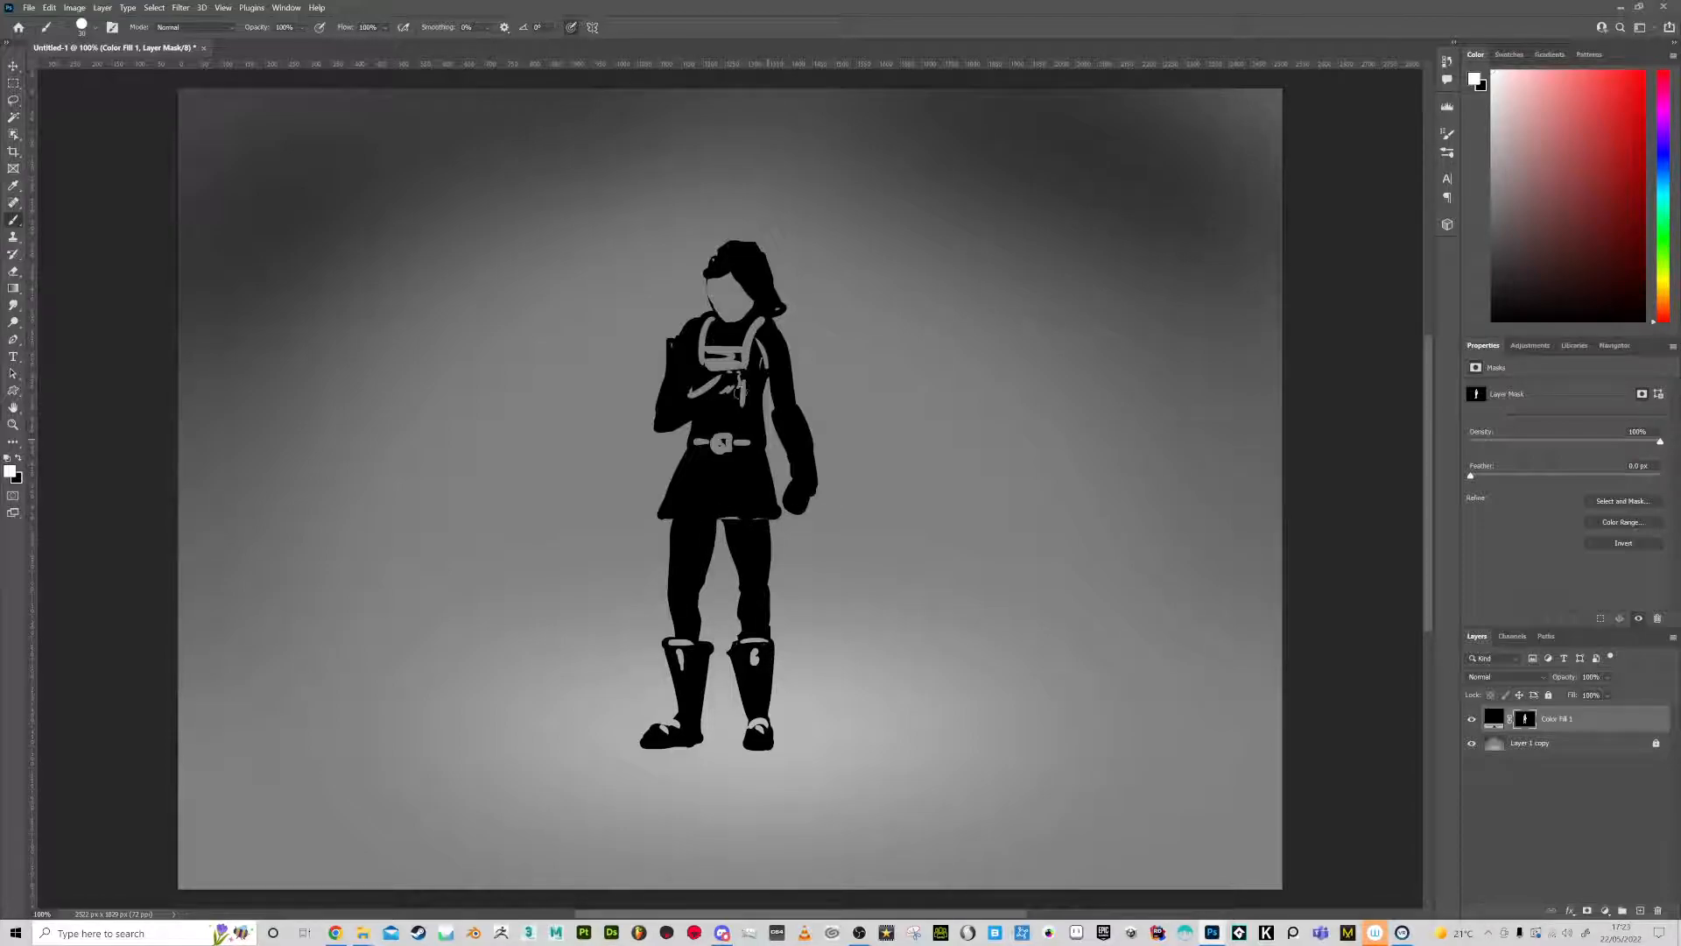
Fill the face, chest, belt and boot details solid and carve the legs into slim, tapering points
mouse_move(707, 369)
left_mouse_down()
mouse_move(713, 441)
mouse_move(720, 407)
mouse_move(730, 442)
mouse_move(749, 328)
mouse_move(699, 344)
mouse_move(718, 326)
mouse_move(724, 259)
mouse_move(758, 318)
left_mouse_up()
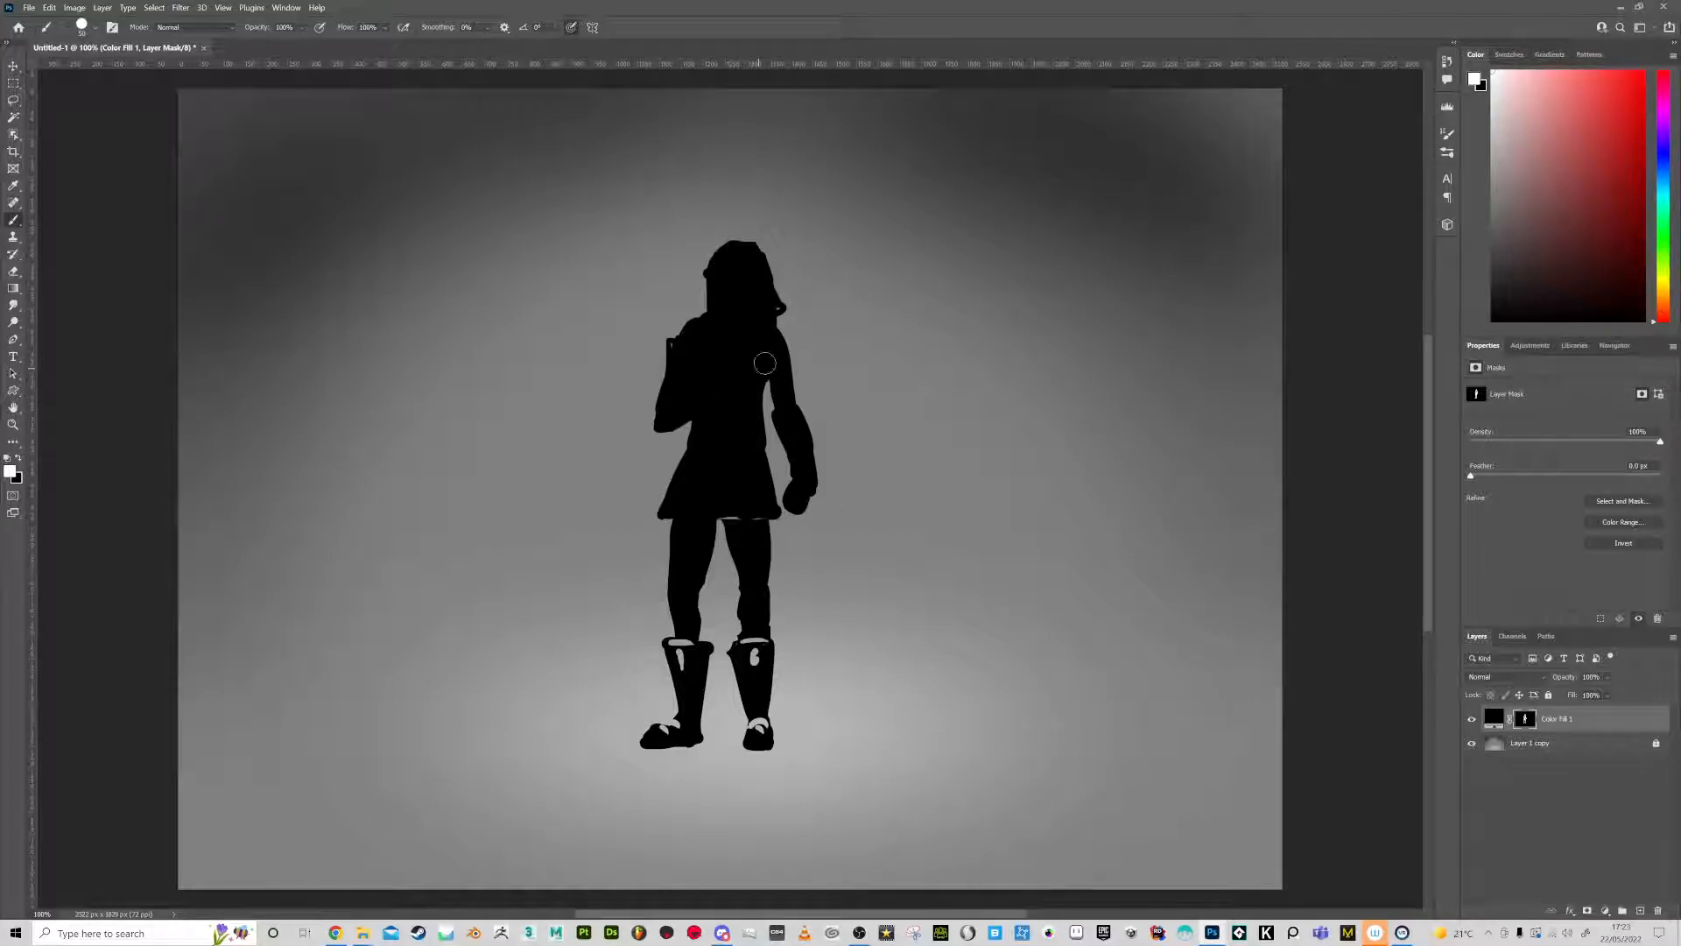
mouse_move(755, 651)
left_mouse_down()
mouse_move(762, 730)
mouse_move(652, 735)
mouse_move(680, 703)
mouse_move(680, 643)
mouse_move(701, 644)
mouse_move(672, 641)
mouse_move(667, 495)
mouse_move(673, 637)
mouse_move(667, 572)
mouse_move(714, 518)
mouse_move(703, 639)
mouse_move(722, 519)
mouse_move(743, 642)
mouse_move(731, 555)
mouse_move(762, 628)
mouse_move(773, 525)
mouse_move(752, 499)
mouse_move(666, 522)
mouse_move(681, 445)
mouse_move(746, 404)
mouse_move(756, 492)
mouse_move(779, 449)
mouse_move(773, 381)
mouse_move(693, 324)
mouse_move(668, 398)
mouse_move(662, 383)
mouse_move(674, 435)
mouse_move(767, 331)
mouse_move(805, 436)
mouse_move(792, 431)
mouse_move(793, 373)
mouse_move(835, 436)
mouse_move(810, 481)
left_mouse_up()
key("x")
mouse_move(728, 573)
left_mouse_down()
mouse_move(744, 741)
mouse_move(711, 590)
mouse_move(701, 688)
mouse_move(658, 547)
mouse_move(673, 713)
mouse_move(652, 736)
left_mouse_up()
Paint a bulky upper body with horn-like shoulder projections and long, thick arms ending in hands
key("x")
mouse_move(777, 337)
left_mouse_down()
mouse_move(806, 263)
mouse_move(683, 267)
mouse_move(691, 326)
mouse_move(711, 249)
mouse_move(771, 289)
mouse_move(698, 281)
mouse_move(653, 350)
mouse_move(692, 320)
left_mouse_up()
mouse_move(774, 284)
left_mouse_down()
mouse_move(806, 331)
mouse_move(810, 451)
mouse_move(836, 377)
mouse_move(815, 441)
mouse_move(827, 547)
mouse_move(862, 550)
mouse_move(850, 573)
mouse_move(832, 464)
mouse_move(827, 513)
mouse_move(829, 482)
left_mouse_up()
mouse_move(647, 376)
left_mouse_down()
mouse_move(610, 468)
mouse_move(638, 460)
mouse_move(640, 392)
mouse_move(624, 521)
mouse_move(622, 487)
left_mouse_up()
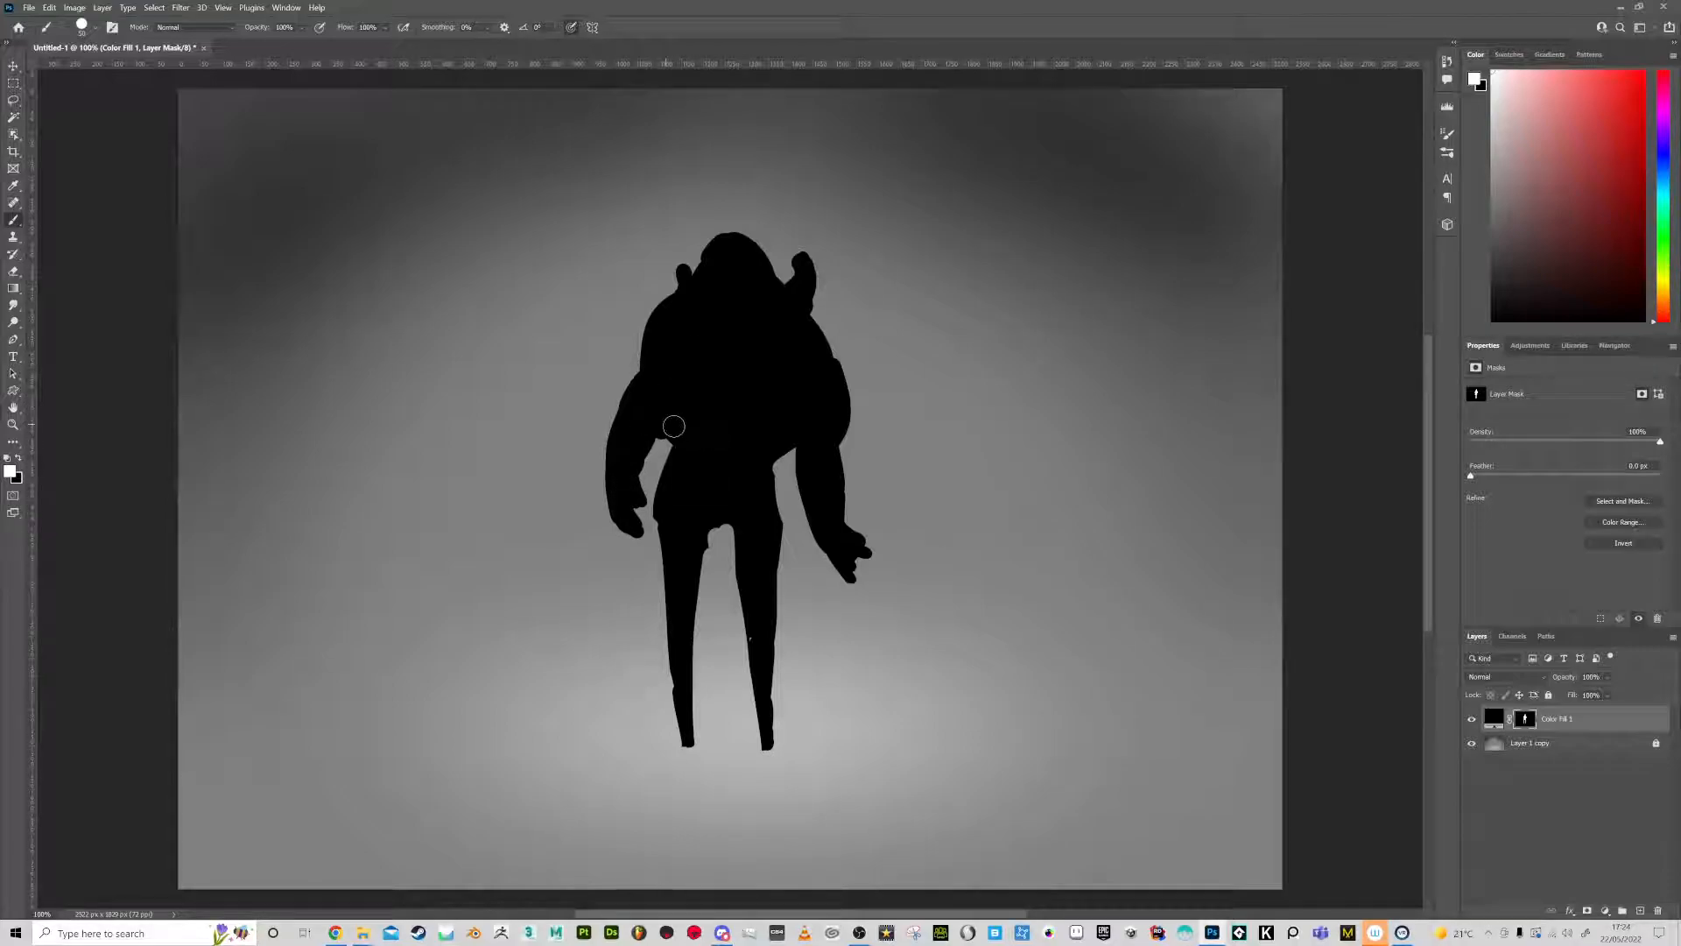
Fill out the hips, thighs and knees, and cut an oval face opening into the hood
mouse_move(667, 440)
left_mouse_down()
mouse_move(663, 629)
mouse_move(723, 523)
mouse_move(758, 637)
left_mouse_up()
key("x")
left_click_drag(747, 273, 753, 312)
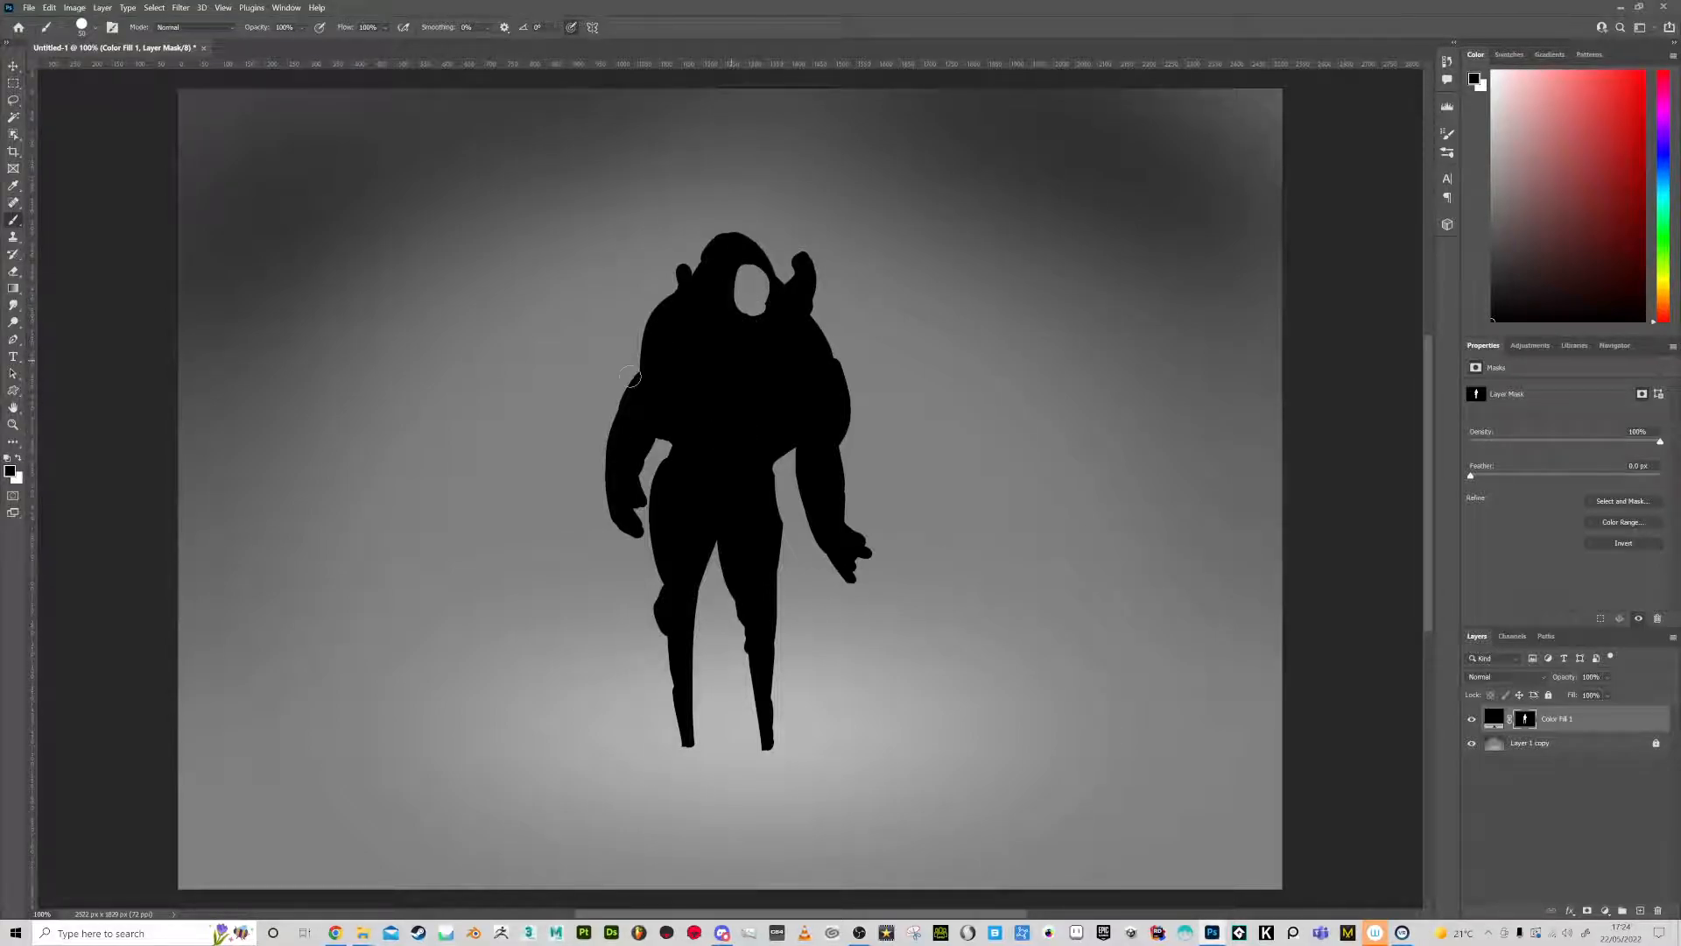
Round the right hip and paint flat ground-shadow strokes beneath the feet
key("x")
left_click_drag(768, 446, 772, 538)
mouse_move(767, 737)
left_mouse_down()
mouse_move(670, 740)
mouse_move(909, 743)
left_mouse_up()
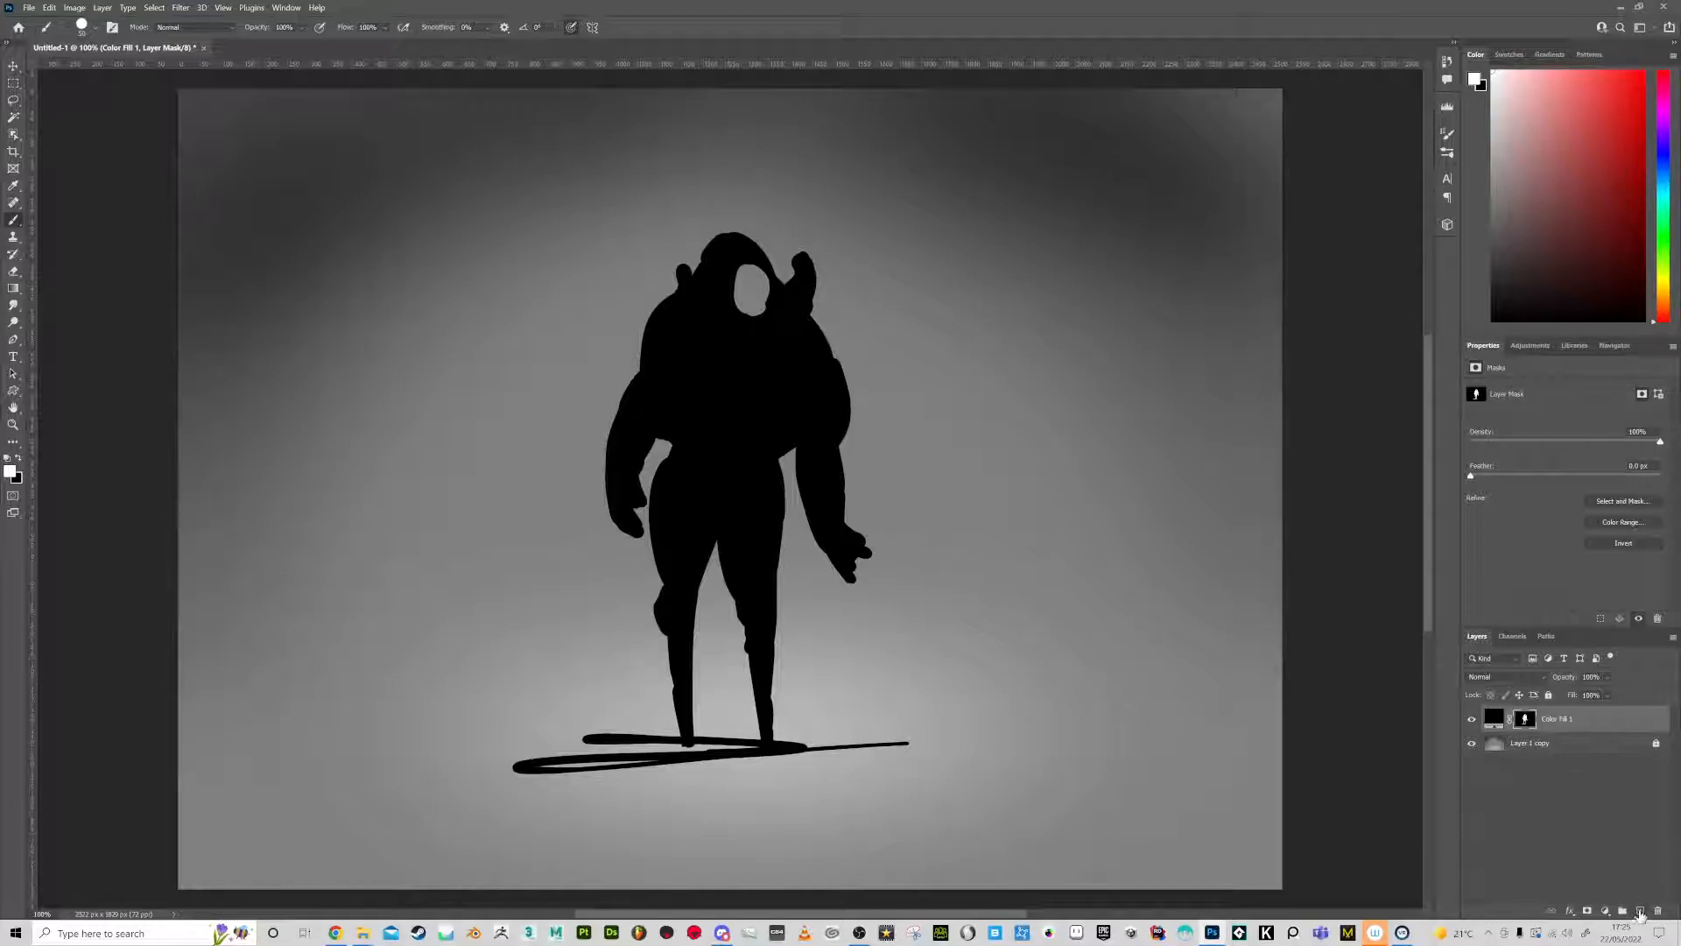
Add a new layer above the colour fill and clip it to the silhouette
left_click(1640, 912)
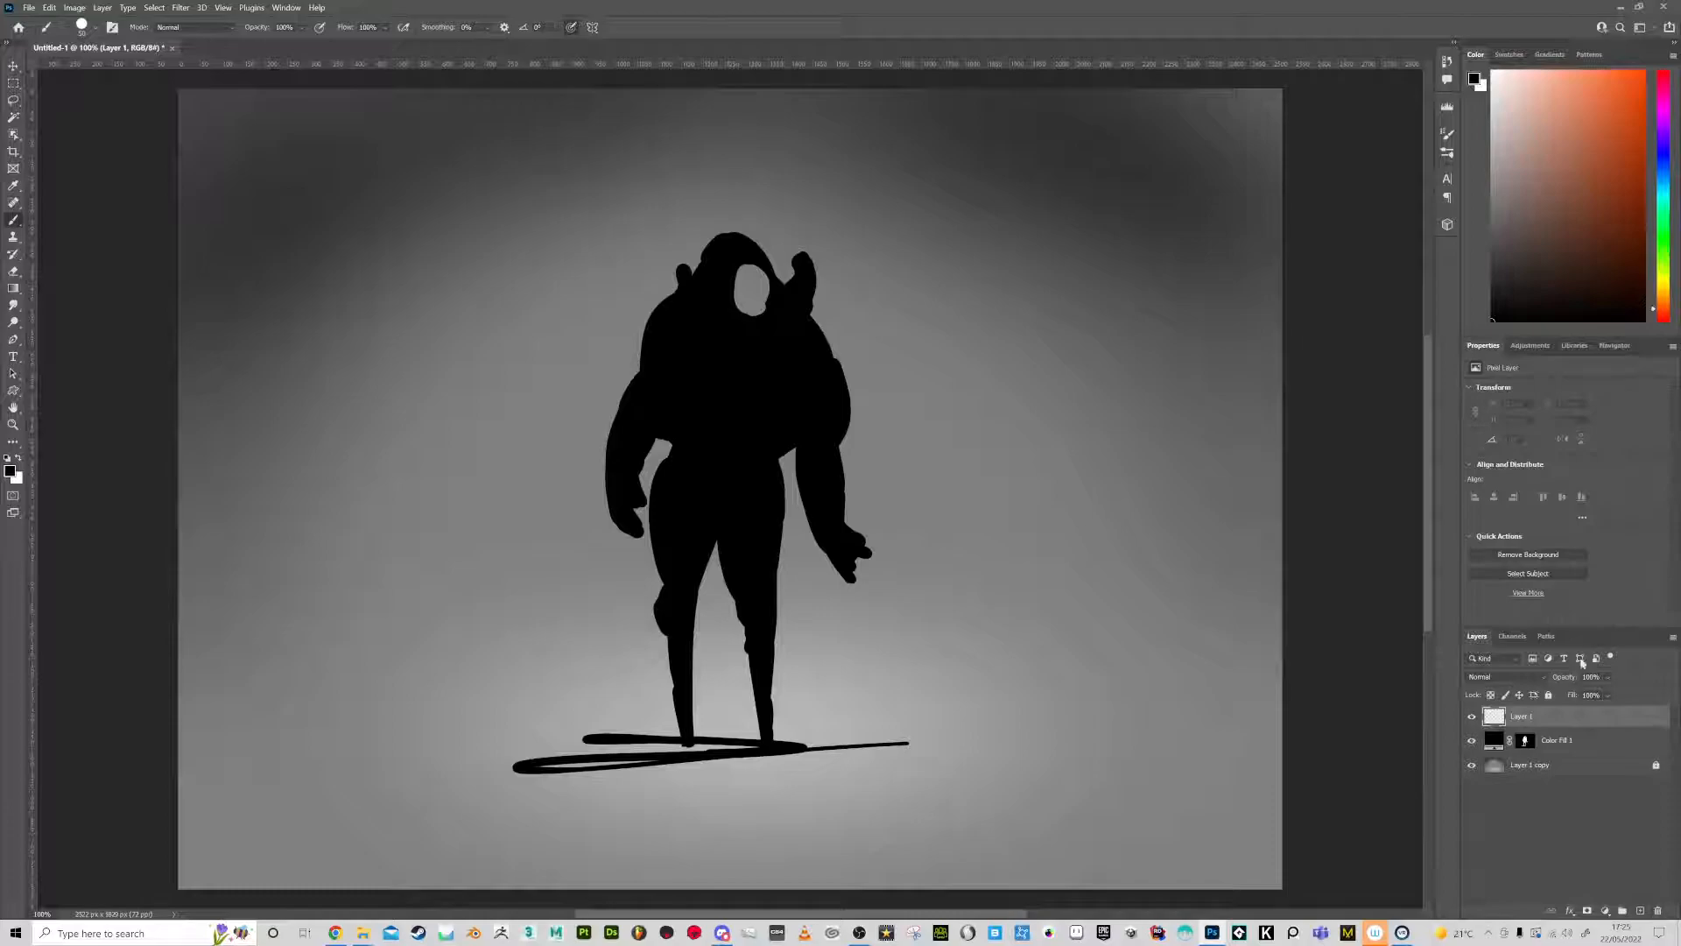
right_click(1523, 719)
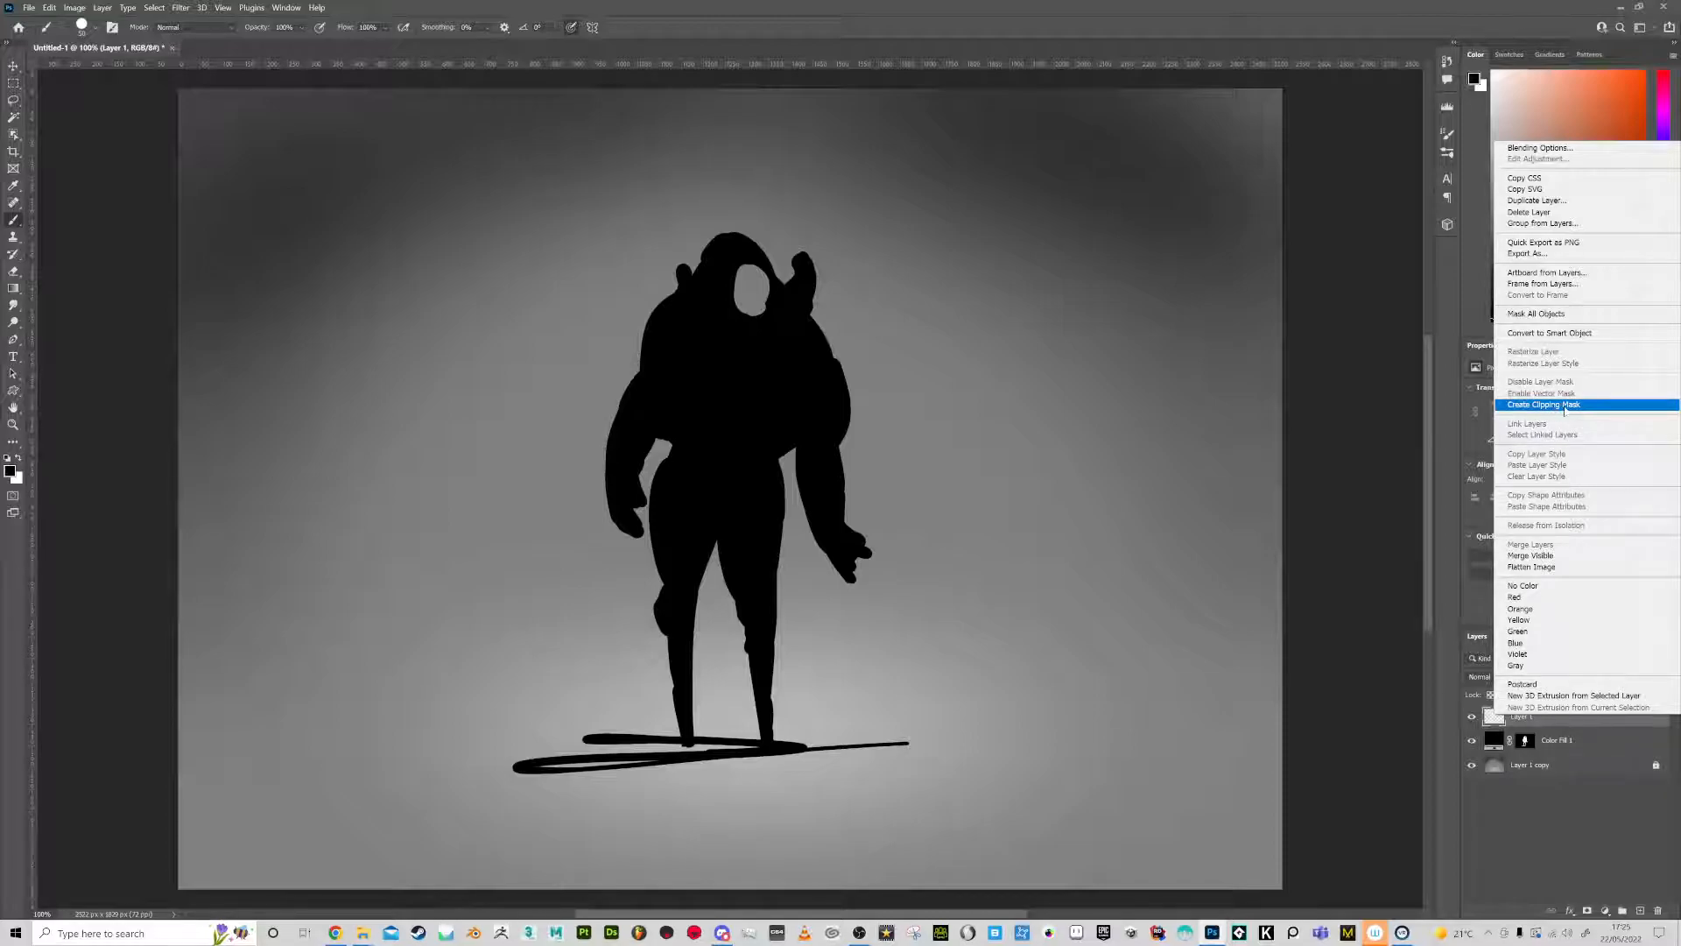
left_click(1566, 405)
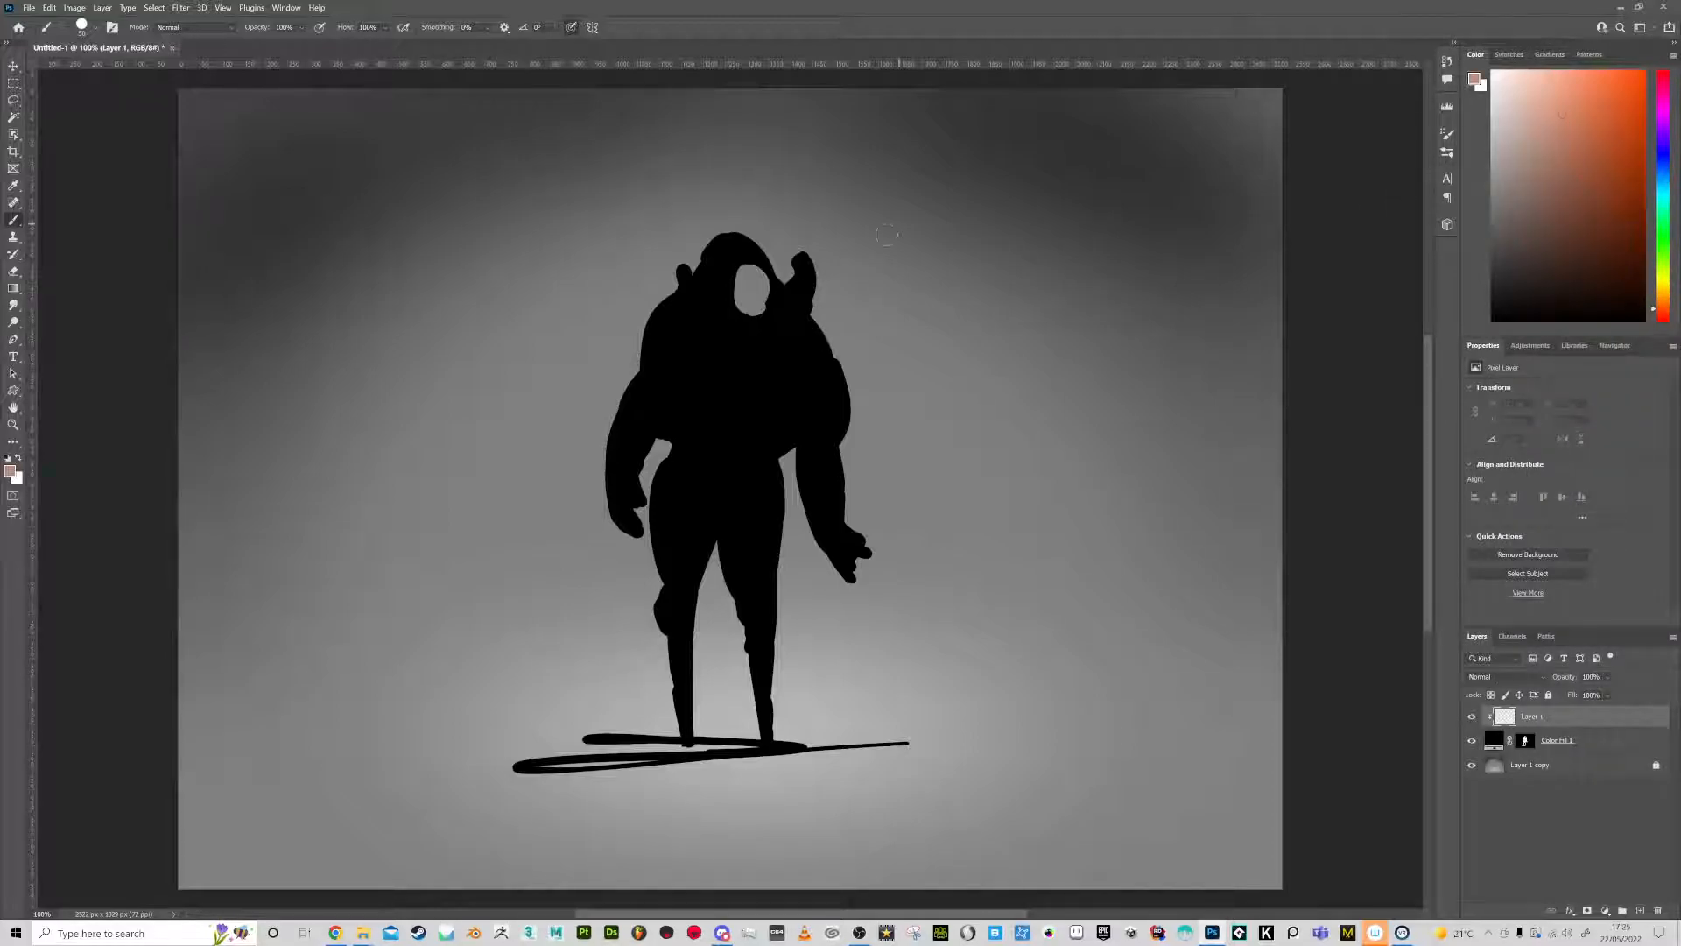
Paint diagonal salmon test stripes across the figure on the clipped layer and undo them
left_click_drag(639, 367, 819, 267)
left_click_drag(613, 420, 828, 328)
left_click_drag(606, 477, 839, 346)
left_click_drag(648, 530, 845, 455)
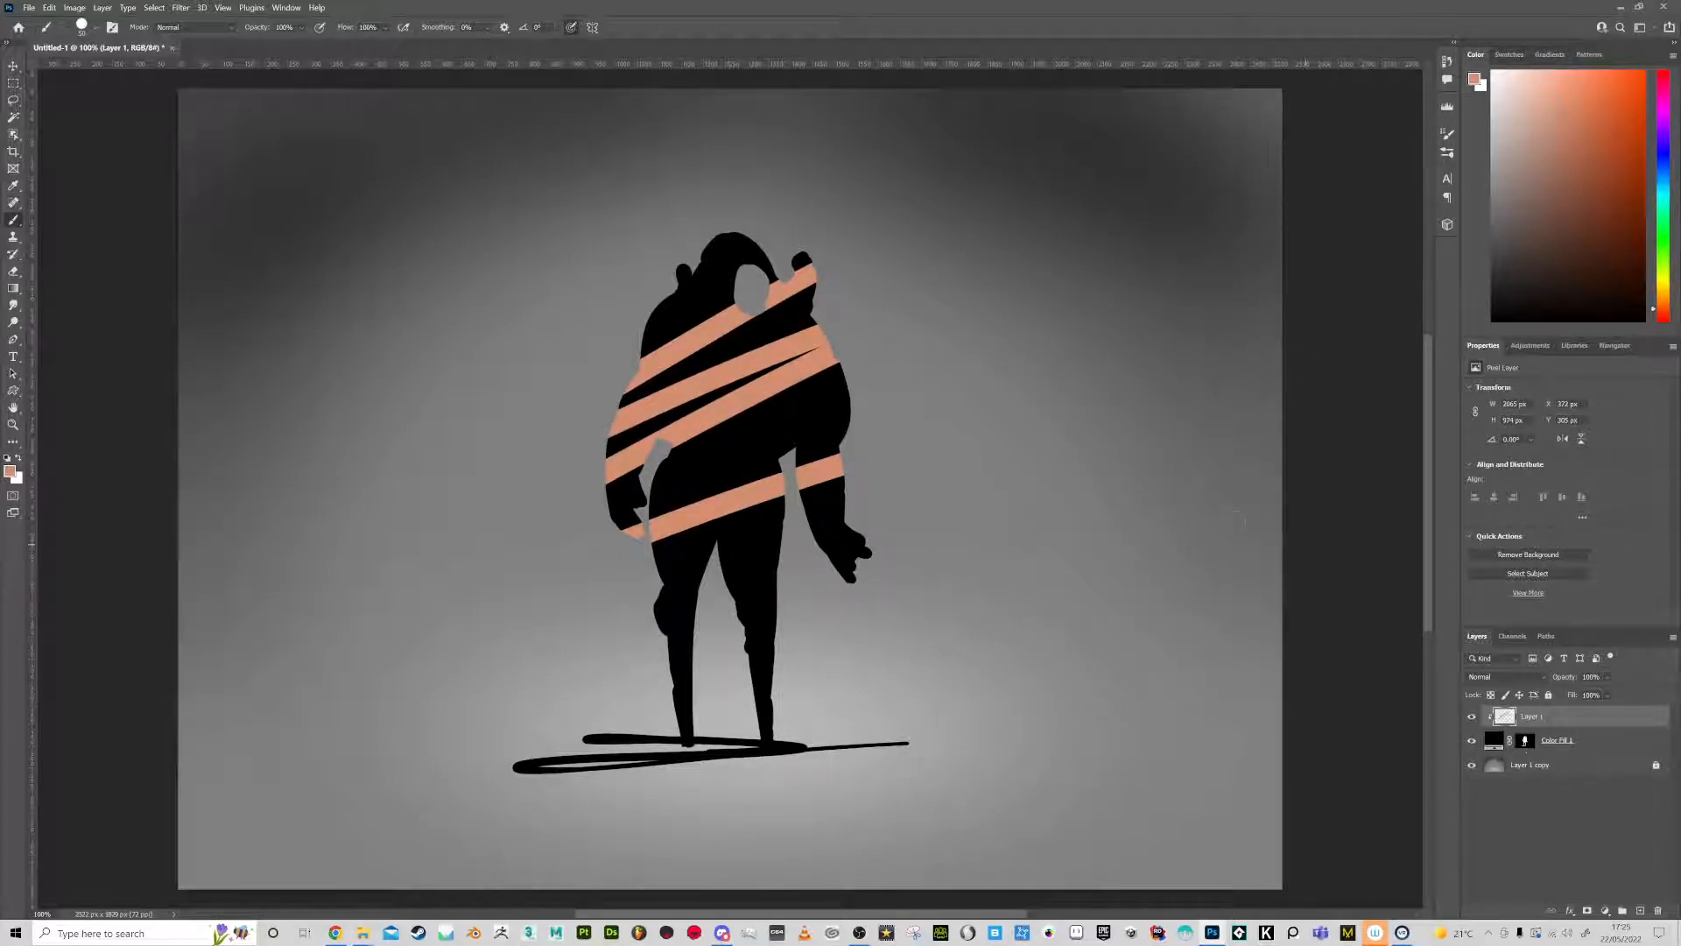
key("ctrl+z")
Paint a salmon collar shape on the chest and an ochre V-shaped patch beneath it
left_click_drag(699, 318, 697, 402)
mouse_move(699, 319)
left_mouse_down()
mouse_move(723, 365)
mouse_move(773, 327)
mouse_move(778, 366)
mouse_move(734, 421)
left_mouse_up()
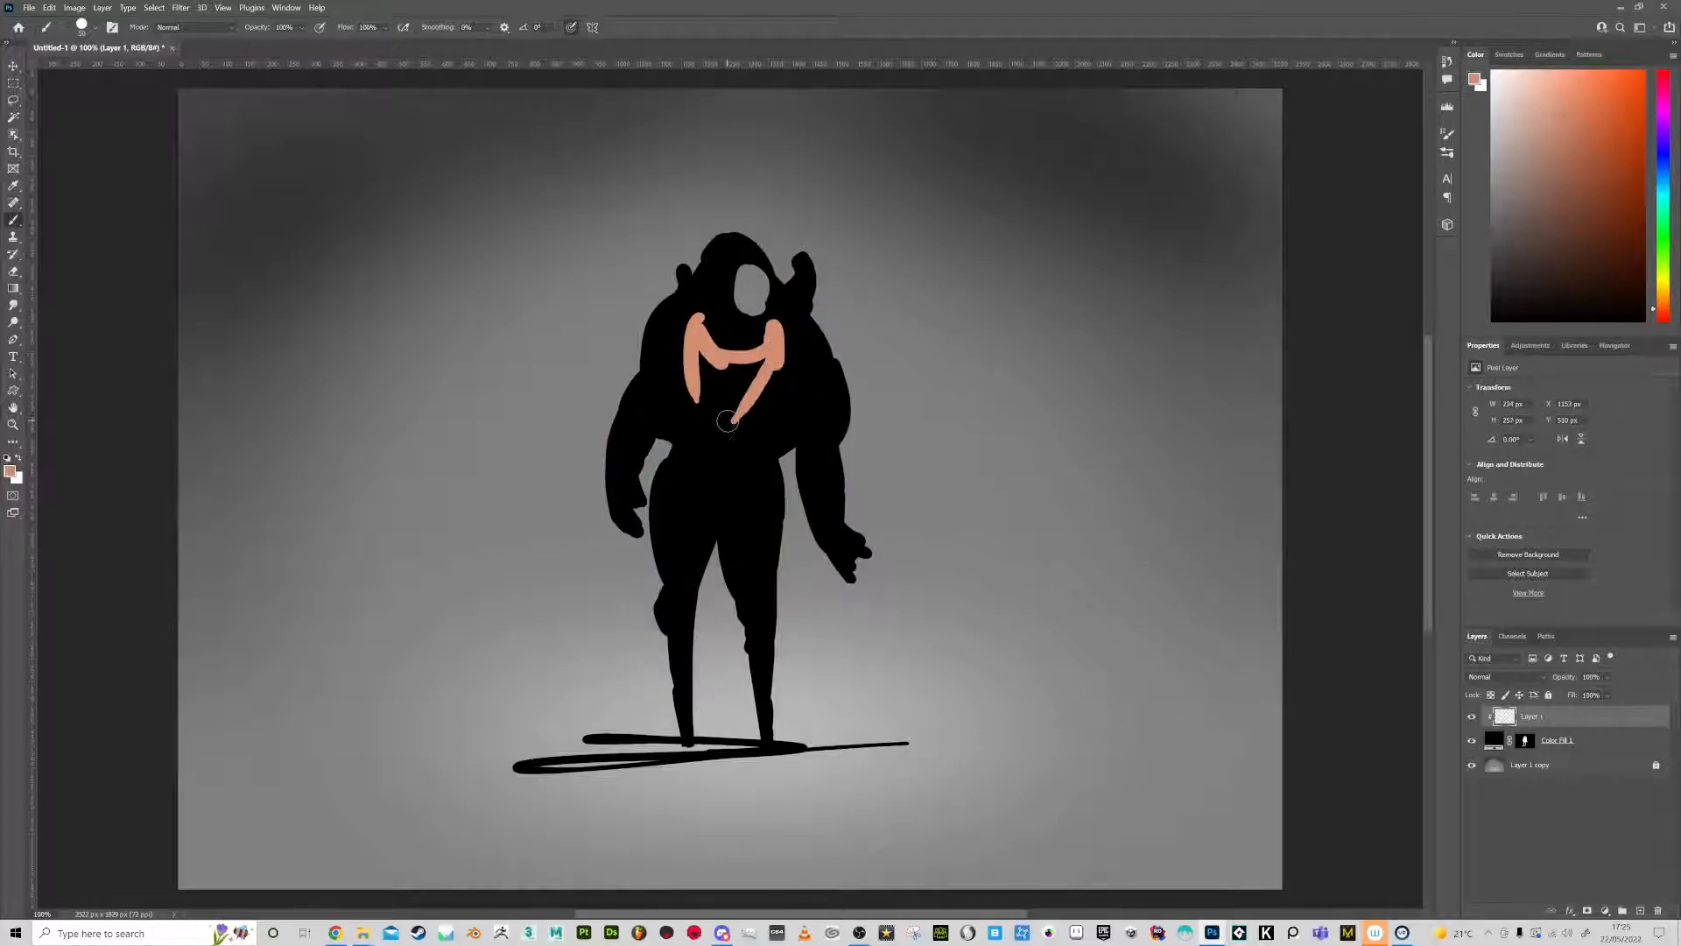
left_click(1663, 308)
left_click_drag(1663, 308, 1667, 298)
left_click_drag(1606, 156, 1616, 175)
mouse_move(707, 368)
left_mouse_down()
mouse_move(755, 366)
mouse_move(727, 429)
mouse_move(704, 398)
left_mouse_up()
Paint dark brown patches on the abdomen, both shoulders and upper arms, and the left thigh
left_click_drag(1670, 296, 1663, 299)
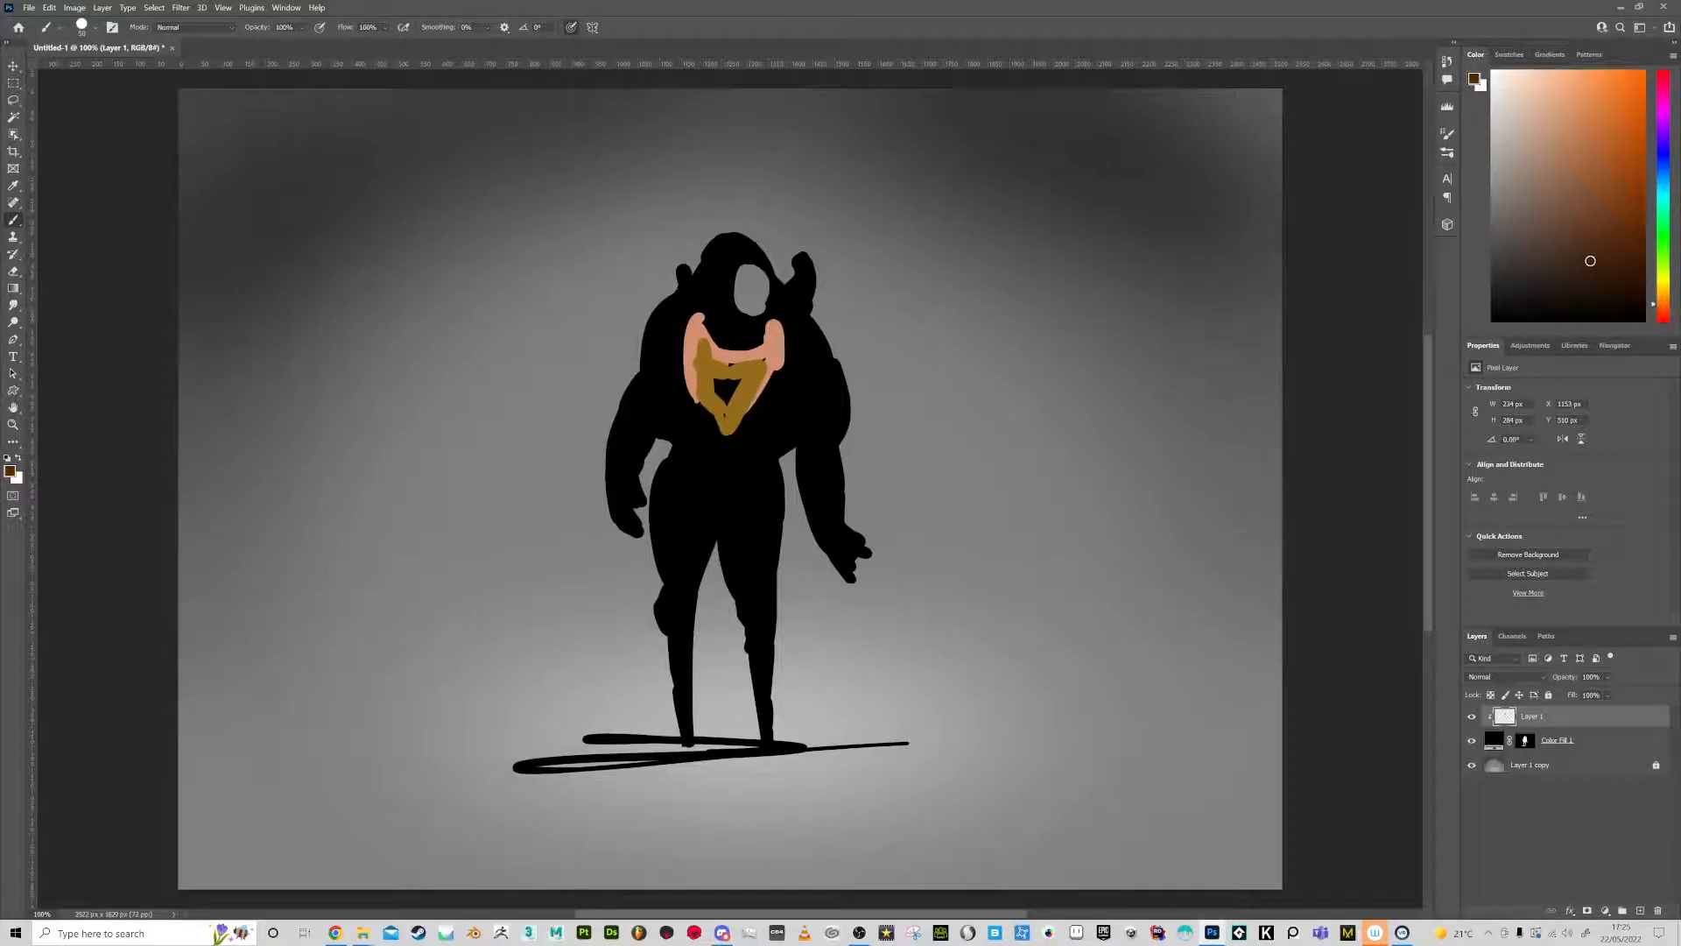
mouse_move(680, 374)
left_mouse_down()
mouse_move(700, 411)
mouse_move(751, 431)
mouse_move(719, 464)
mouse_move(714, 451)
left_mouse_up()
left_click_drag(810, 322, 839, 418)
left_click_drag(666, 315, 630, 442)
mouse_move(669, 482)
left_mouse_down()
mouse_move(674, 560)
mouse_move(683, 534)
mouse_move(692, 569)
left_mouse_up()
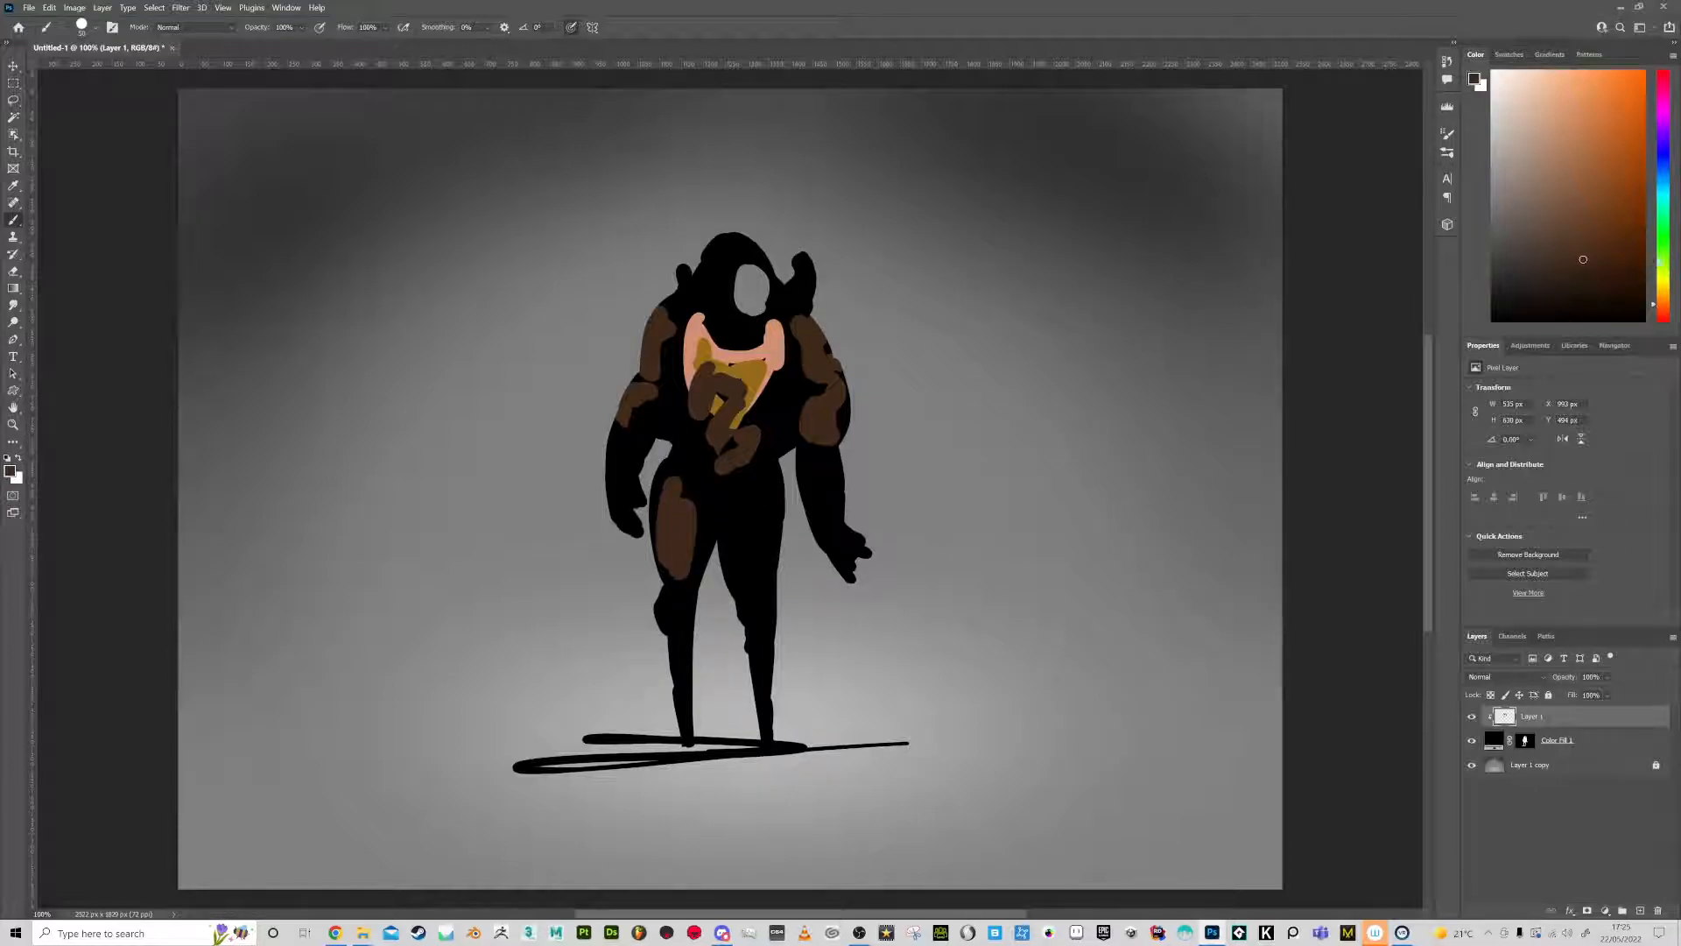
Paint dark blue patches on the legs, right forearm, hood and right shoulder horn
left_click(1667, 173)
left_click(1609, 261)
left_click_drag(714, 515, 688, 617)
mouse_move(771, 521)
left_mouse_down()
mouse_move(740, 578)
mouse_move(763, 608)
mouse_move(765, 688)
left_mouse_up()
mouse_move(813, 503)
left_mouse_down()
mouse_move(818, 469)
mouse_move(833, 532)
left_mouse_up()
mouse_move(768, 313)
left_mouse_down()
mouse_move(763, 260)
mouse_move(735, 238)
mouse_move(803, 300)
left_mouse_up()
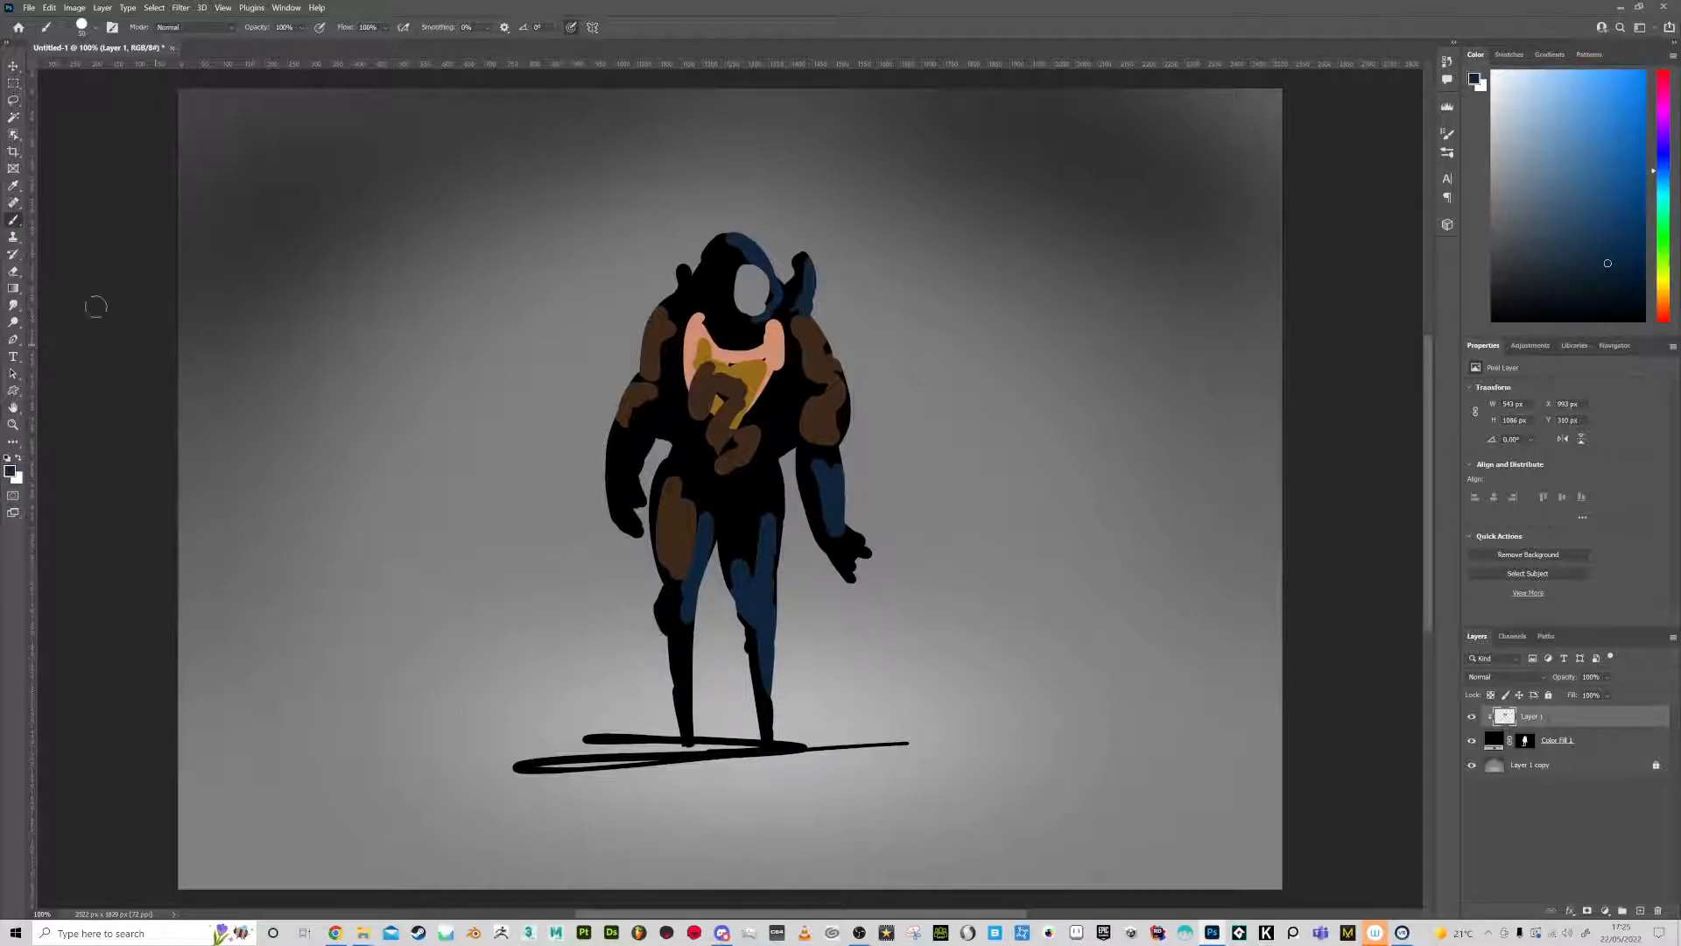
Blend the colour patches over the body with an enlarged Smudge tool, pulling the chest colours down and up into the hood
left_click(14, 307)
key("]")
key("]")
key("]")
key("]")
left_click_drag(695, 329, 705, 439)
mouse_move(720, 360)
left_mouse_down()
mouse_move(763, 383)
mouse_move(757, 462)
mouse_move(717, 477)
mouse_move(691, 461)
mouse_move(719, 475)
mouse_move(735, 467)
mouse_move(721, 451)
mouse_move(718, 481)
mouse_move(653, 347)
mouse_move(665, 313)
mouse_move(621, 434)
mouse_move(682, 313)
mouse_move(799, 343)
mouse_move(788, 332)
mouse_move(800, 346)
mouse_move(778, 380)
mouse_move(827, 388)
mouse_move(816, 426)
mouse_move(797, 417)
mouse_move(830, 433)
mouse_move(815, 477)
mouse_move(843, 554)
mouse_move(849, 536)
mouse_move(825, 524)
mouse_move(821, 480)
mouse_move(836, 522)
mouse_move(769, 532)
mouse_move(775, 626)
mouse_move(737, 556)
mouse_move(768, 724)
mouse_move(758, 626)
left_mouse_up()
mouse_move(673, 583)
left_mouse_down()
mouse_move(682, 630)
mouse_move(680, 570)
mouse_move(670, 581)
mouse_move(688, 523)
mouse_move(669, 531)
mouse_move(679, 493)
mouse_move(660, 479)
mouse_move(662, 497)
mouse_move(672, 453)
mouse_move(703, 479)
mouse_move(694, 444)
mouse_move(728, 483)
mouse_move(772, 427)
mouse_move(732, 439)
mouse_move(701, 497)
mouse_move(722, 545)
mouse_move(731, 441)
mouse_move(724, 546)
mouse_move(744, 459)
left_mouse_up()
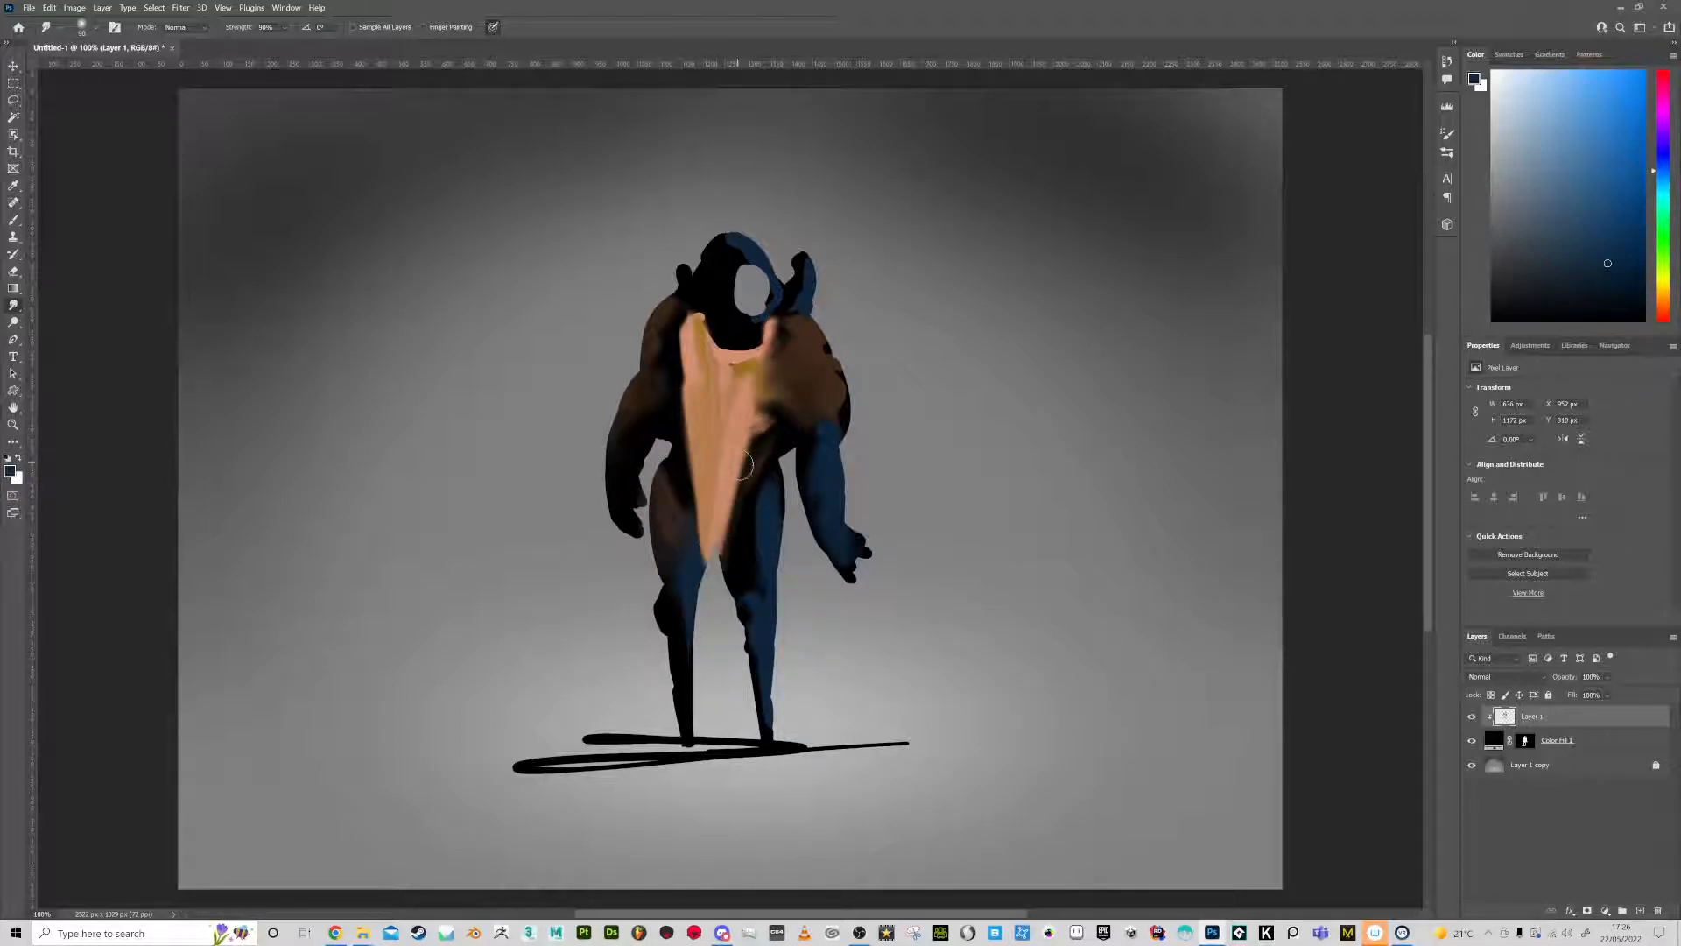
mouse_move(739, 372)
left_mouse_down()
mouse_move(674, 298)
mouse_move(713, 289)
mouse_move(731, 333)
mouse_move(788, 310)
mouse_move(762, 337)
mouse_move(800, 302)
mouse_move(696, 333)
mouse_move(722, 238)
mouse_move(753, 249)
mouse_move(775, 311)
mouse_move(706, 342)
left_mouse_up()
Shift the colour layer's hue with Hue/Saturation so the salmon areas turn blue and the blue areas turn ochre
key("ctrl+u")
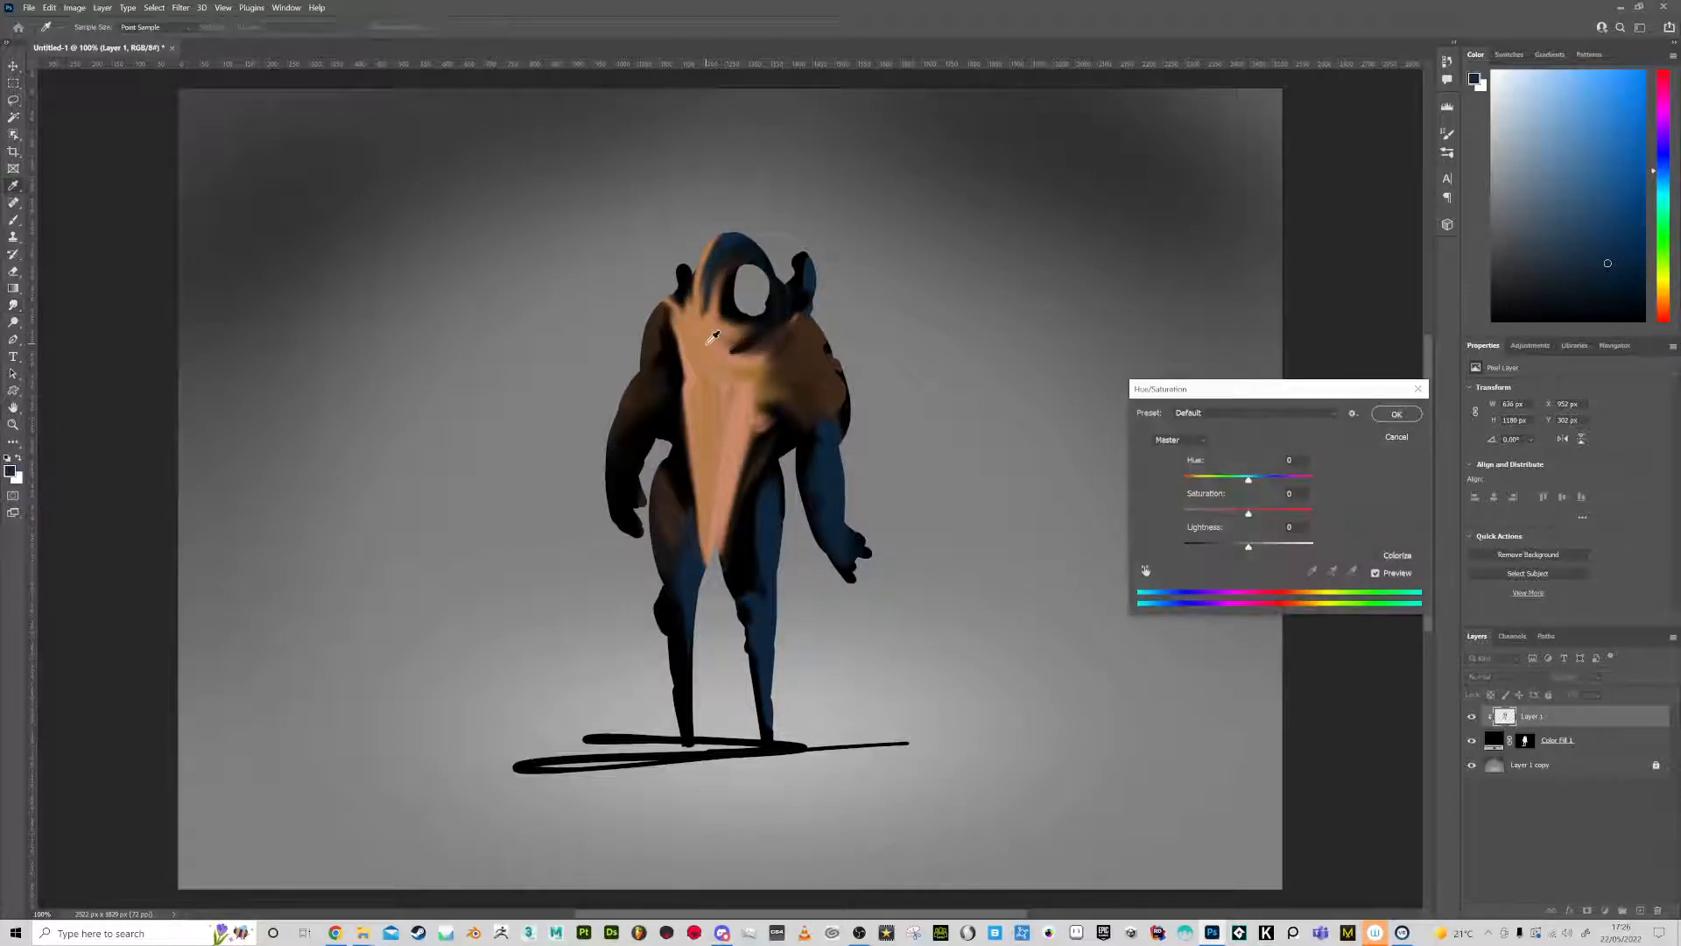
left_click_drag(1249, 480, 1189, 497)
left_click(1396, 415)
Smudge the light blue chest colour up toward the hood, shoulders and horns and soften its collar edges
key("r")
mouse_move(708, 401)
left_mouse_down()
mouse_move(671, 314)
mouse_move(686, 260)
mouse_move(769, 347)
mouse_move(807, 256)
left_mouse_up()
mouse_move(761, 400)
left_mouse_down()
mouse_move(801, 376)
mouse_move(793, 327)
mouse_move(812, 335)
mouse_move(806, 354)
mouse_move(794, 325)
left_mouse_up()
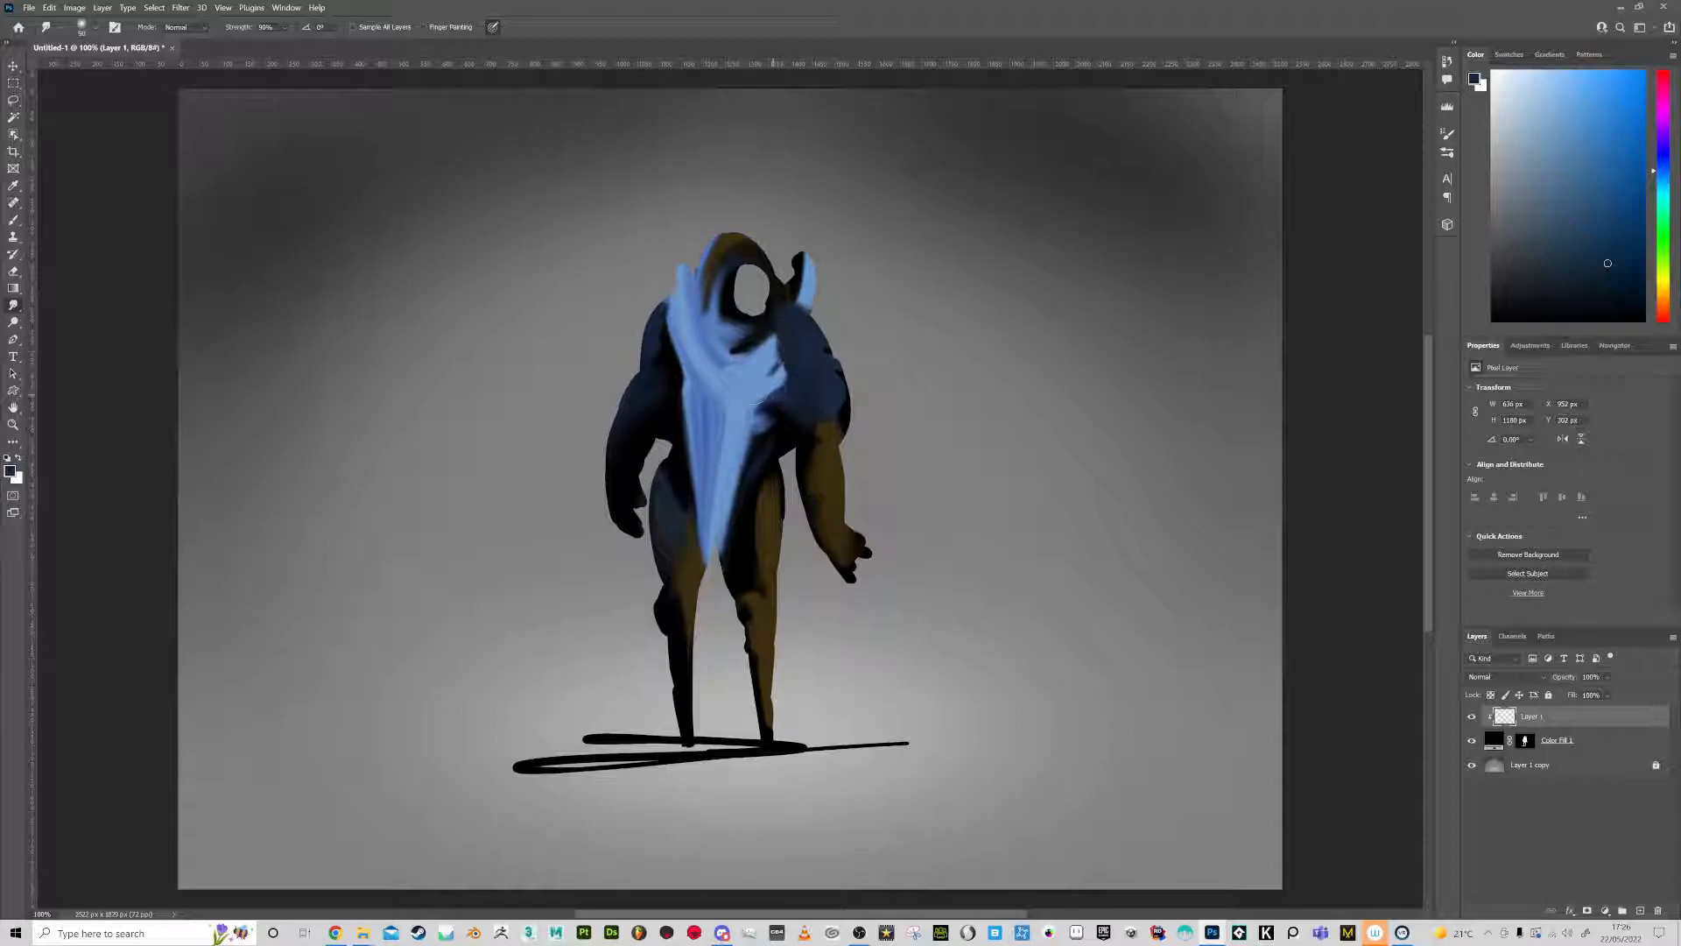
mouse_move(664, 311)
left_mouse_down()
mouse_move(731, 243)
mouse_move(677, 319)
mouse_move(713, 302)
mouse_move(740, 345)
mouse_move(720, 332)
mouse_move(777, 359)
left_mouse_up()
Choose a hard-edged smudge brush preset and pull feathered streaks along the sides of the blue chest patch
right_click(777, 359)
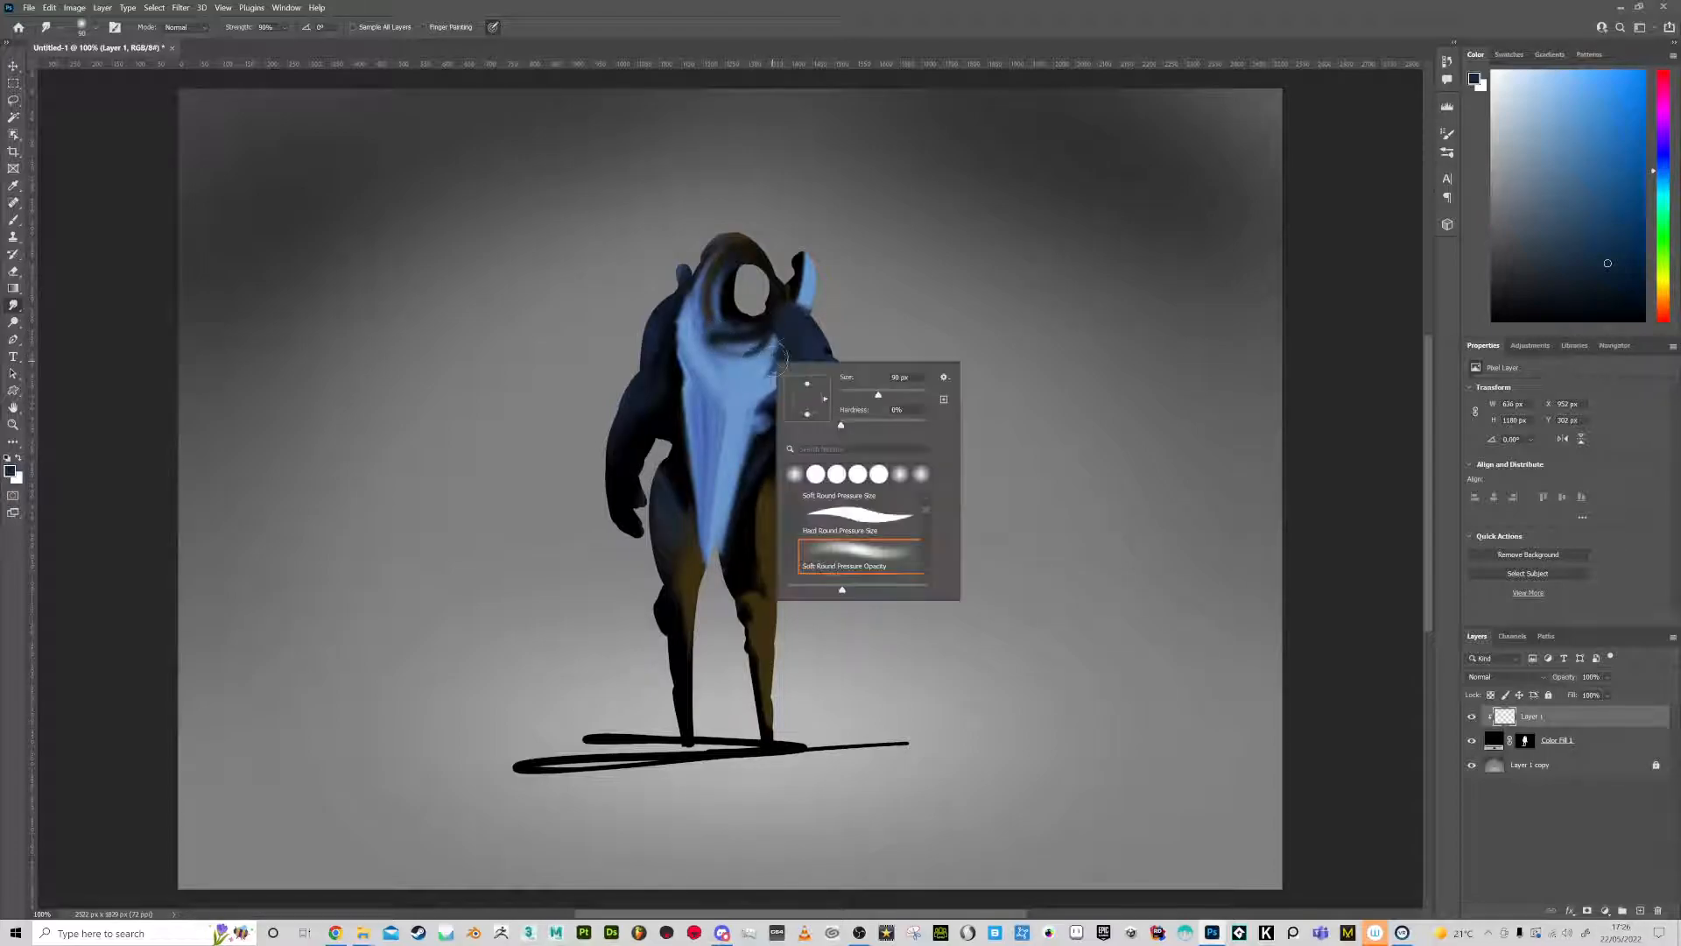
left_click_drag(927, 521, 927, 544)
left_click(891, 557)
mouse_move(682, 420)
left_mouse_down()
mouse_move(698, 353)
mouse_move(665, 368)
mouse_move(684, 373)
mouse_move(669, 423)
mouse_move(744, 421)
mouse_move(675, 480)
mouse_move(729, 487)
mouse_move(722, 527)
left_mouse_up()
Set the Smudge strength to 60%, enable Scattering on both axes at about 460%, and smear the chest and right shoulder
key("6")
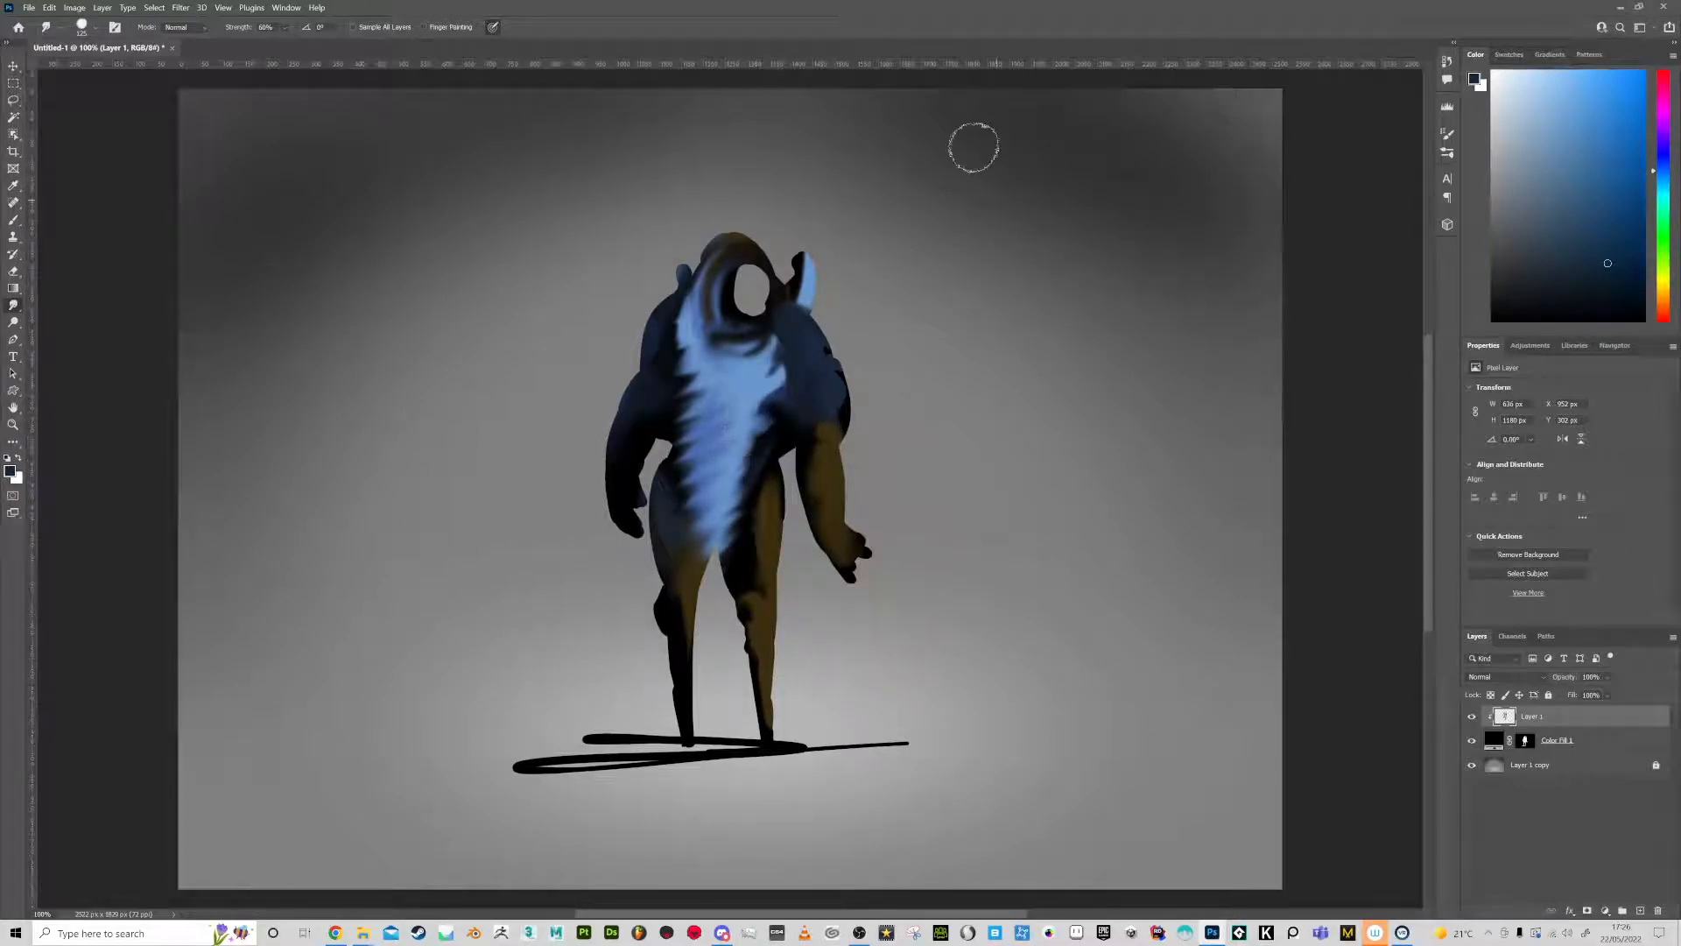
key("F5")
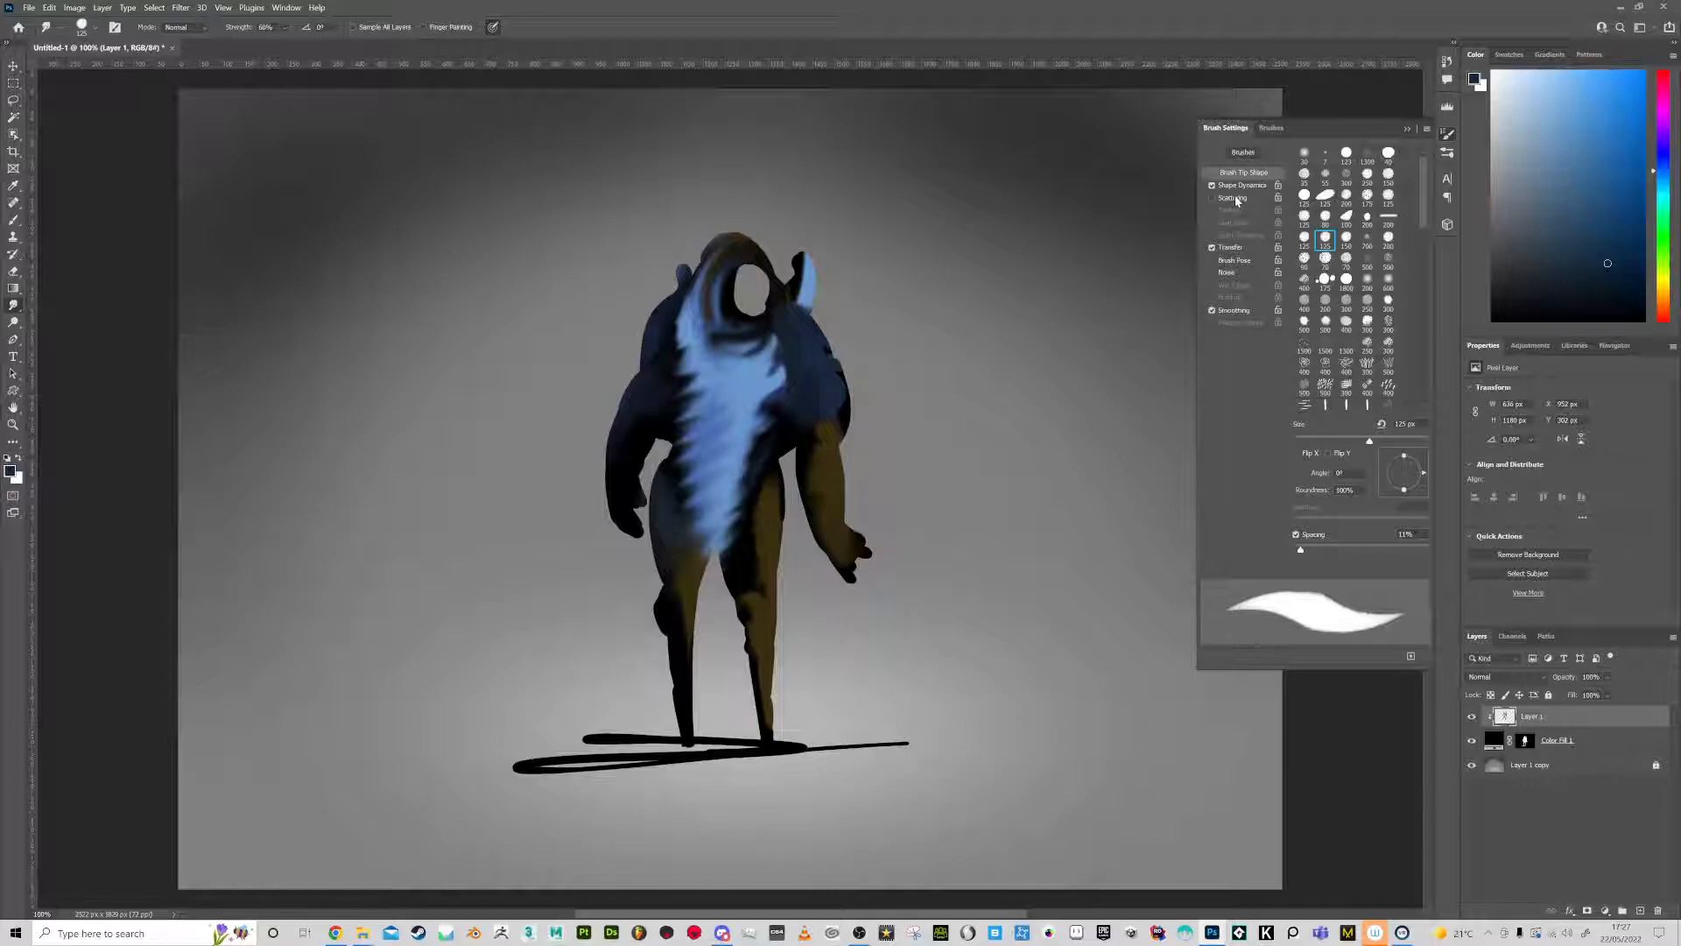
left_click(1213, 199)
left_click_drag(1370, 166, 1356, 166)
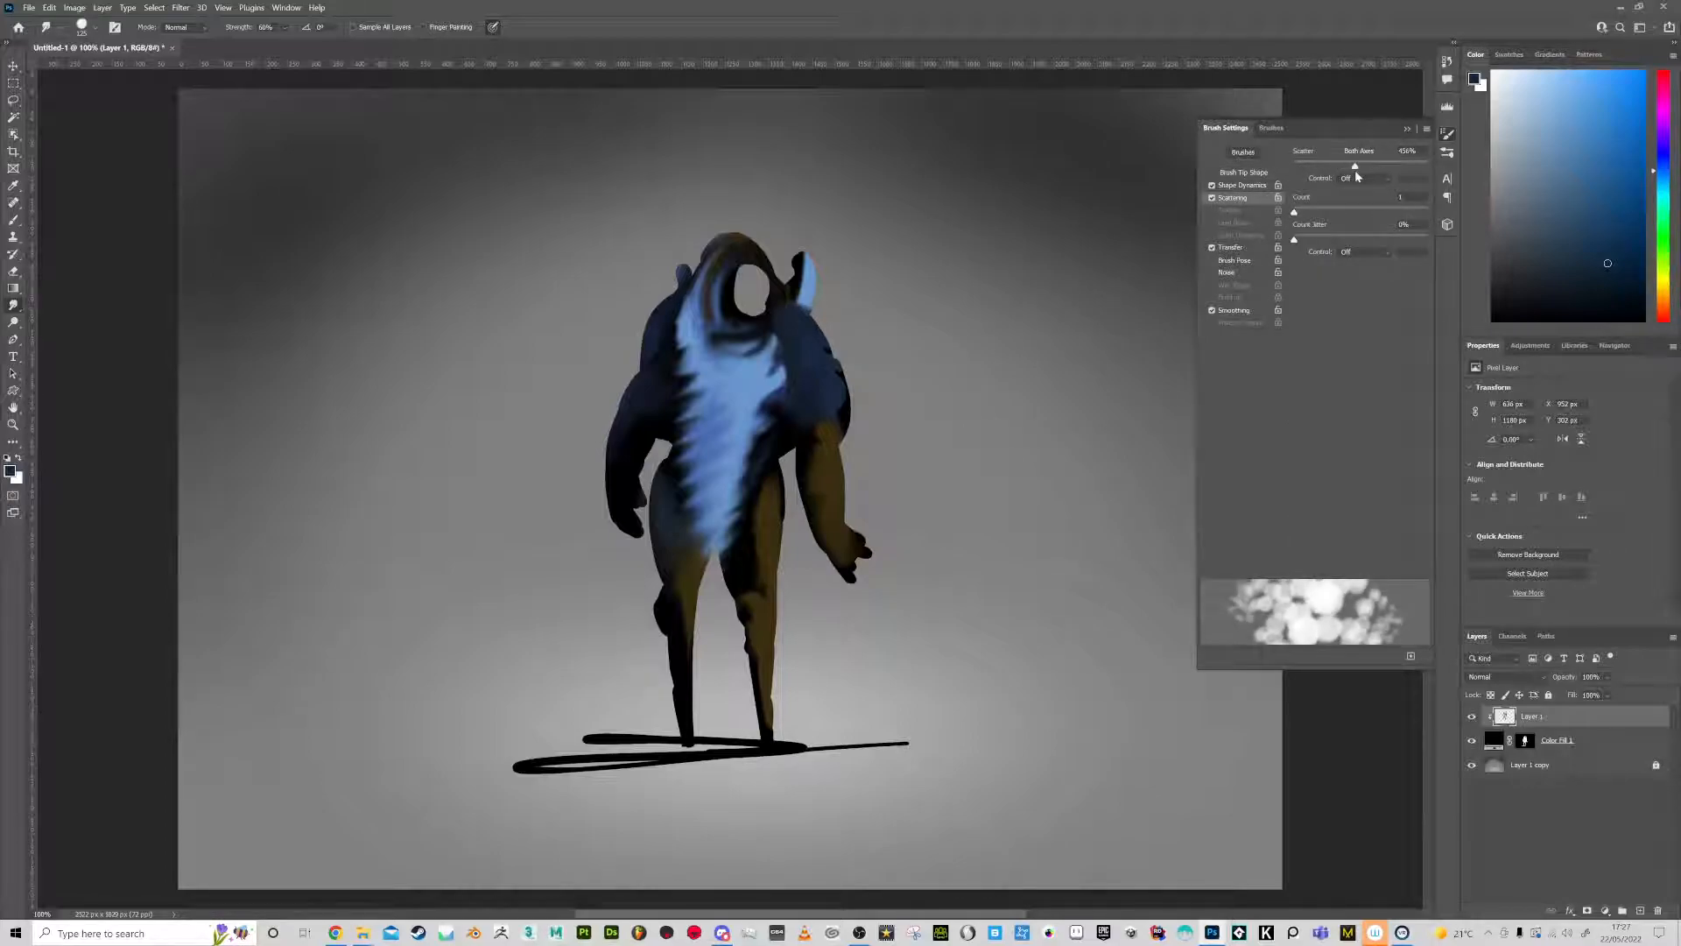
left_click_drag(785, 361, 753, 450)
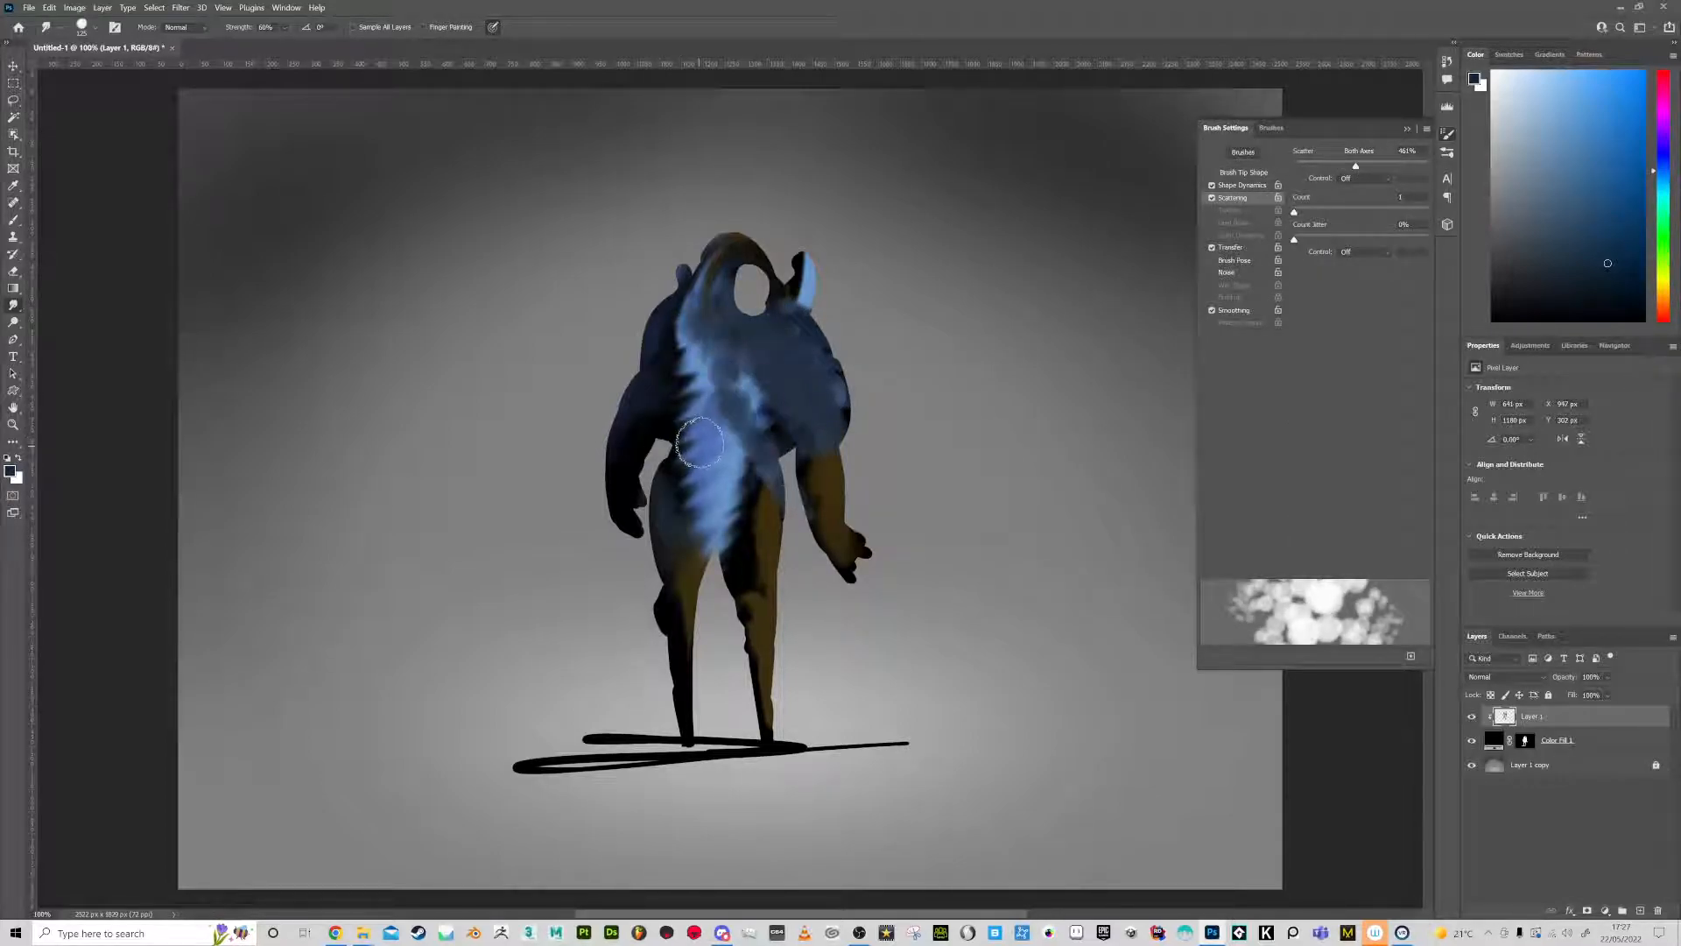
Shrink the scattered smudge brush and break up the blue tones over the torso, hips and left shoulder
key("bracketleft")
key("bracketleft")
key("bracketleft")
key("bracketleft")
key("bracketleft")
key("bracketleft")
key("bracketleft")
mouse_move(691, 407)
left_mouse_down()
mouse_move(676, 495)
mouse_move(705, 533)
left_mouse_up()
left_click_drag(673, 386, 679, 346)
mouse_move(725, 445)
left_mouse_down()
mouse_move(718, 468)
mouse_move(734, 443)
left_mouse_up()
left_click_drag(716, 381, 676, 311)
Smudge the right horn, both legs, the waist and the arms into a mottled blend of blue and ochre
left_click_drag(803, 304, 803, 266)
left_click_drag(735, 436, 755, 516)
left_click_drag(762, 596, 768, 723)
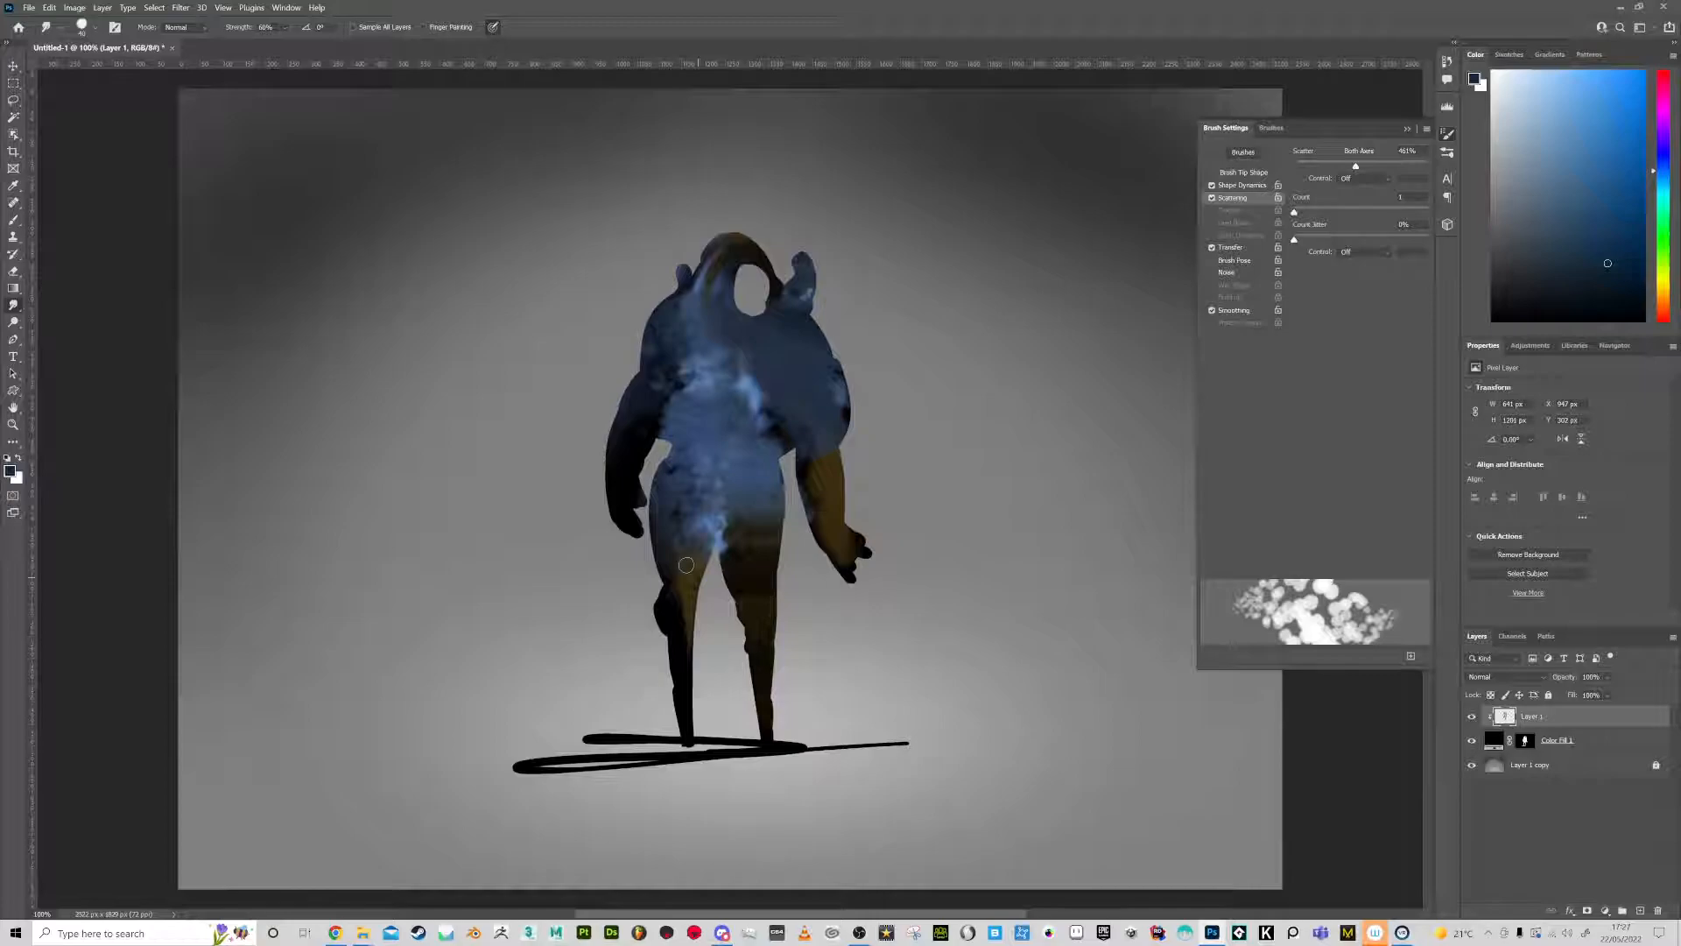
left_click_drag(688, 648, 675, 444)
mouse_move(821, 448)
left_mouse_down()
mouse_move(840, 394)
mouse_move(711, 386)
mouse_move(637, 415)
left_mouse_up()
Brighten the figure's blue and ochre areas with the Dodge tool
left_click(13, 321)
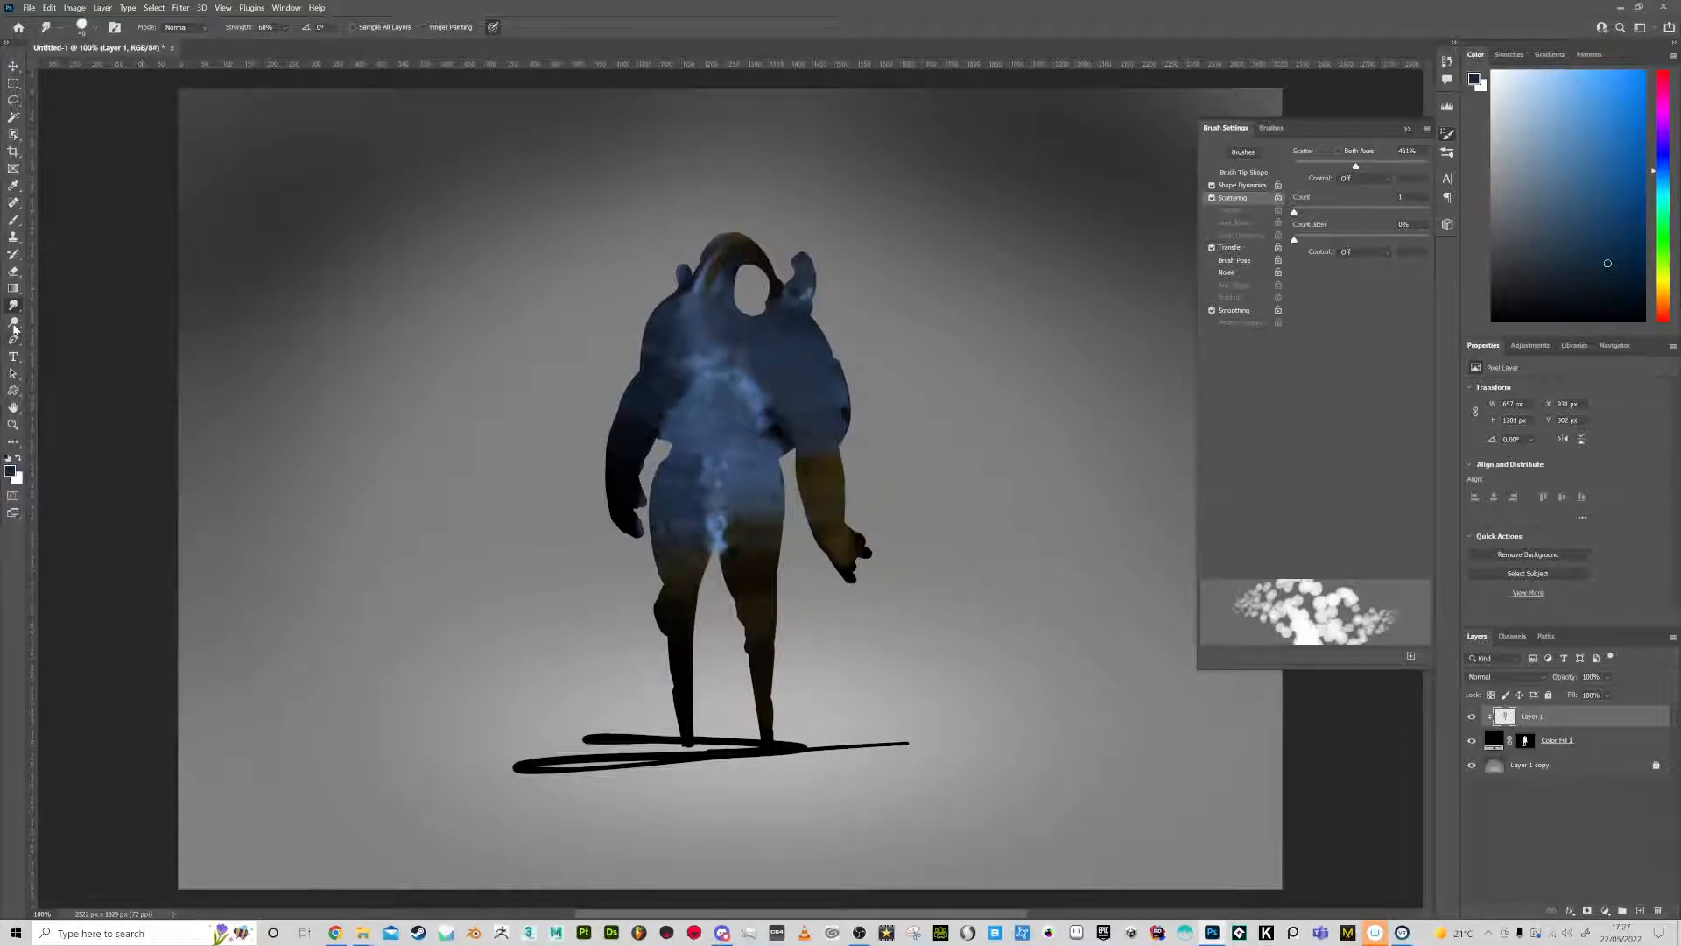
mouse_move(692, 347)
left_mouse_down()
mouse_move(686, 387)
mouse_move(709, 338)
mouse_move(726, 412)
mouse_move(765, 398)
mouse_move(775, 349)
mouse_move(801, 385)
mouse_move(819, 368)
mouse_move(853, 560)
mouse_move(827, 466)
mouse_move(762, 517)
mouse_move(764, 683)
mouse_move(753, 574)
mouse_move(762, 630)
mouse_move(775, 508)
mouse_move(693, 506)
mouse_move(683, 674)
mouse_move(679, 486)
mouse_move(735, 462)
mouse_move(725, 344)
mouse_move(664, 390)
mouse_move(645, 361)
left_mouse_up()
Draw dark contour and panel lines on the torso, hood and right shoulder with a small black brush at 70% opacity
left_click(17, 222)
left_click(644, 439, "alt")
key("bracketleft")
key("bracketleft")
key("bracketleft")
key("bracketleft")
key("bracketleft")
key("bracketleft")
key("bracketleft")
key("7")
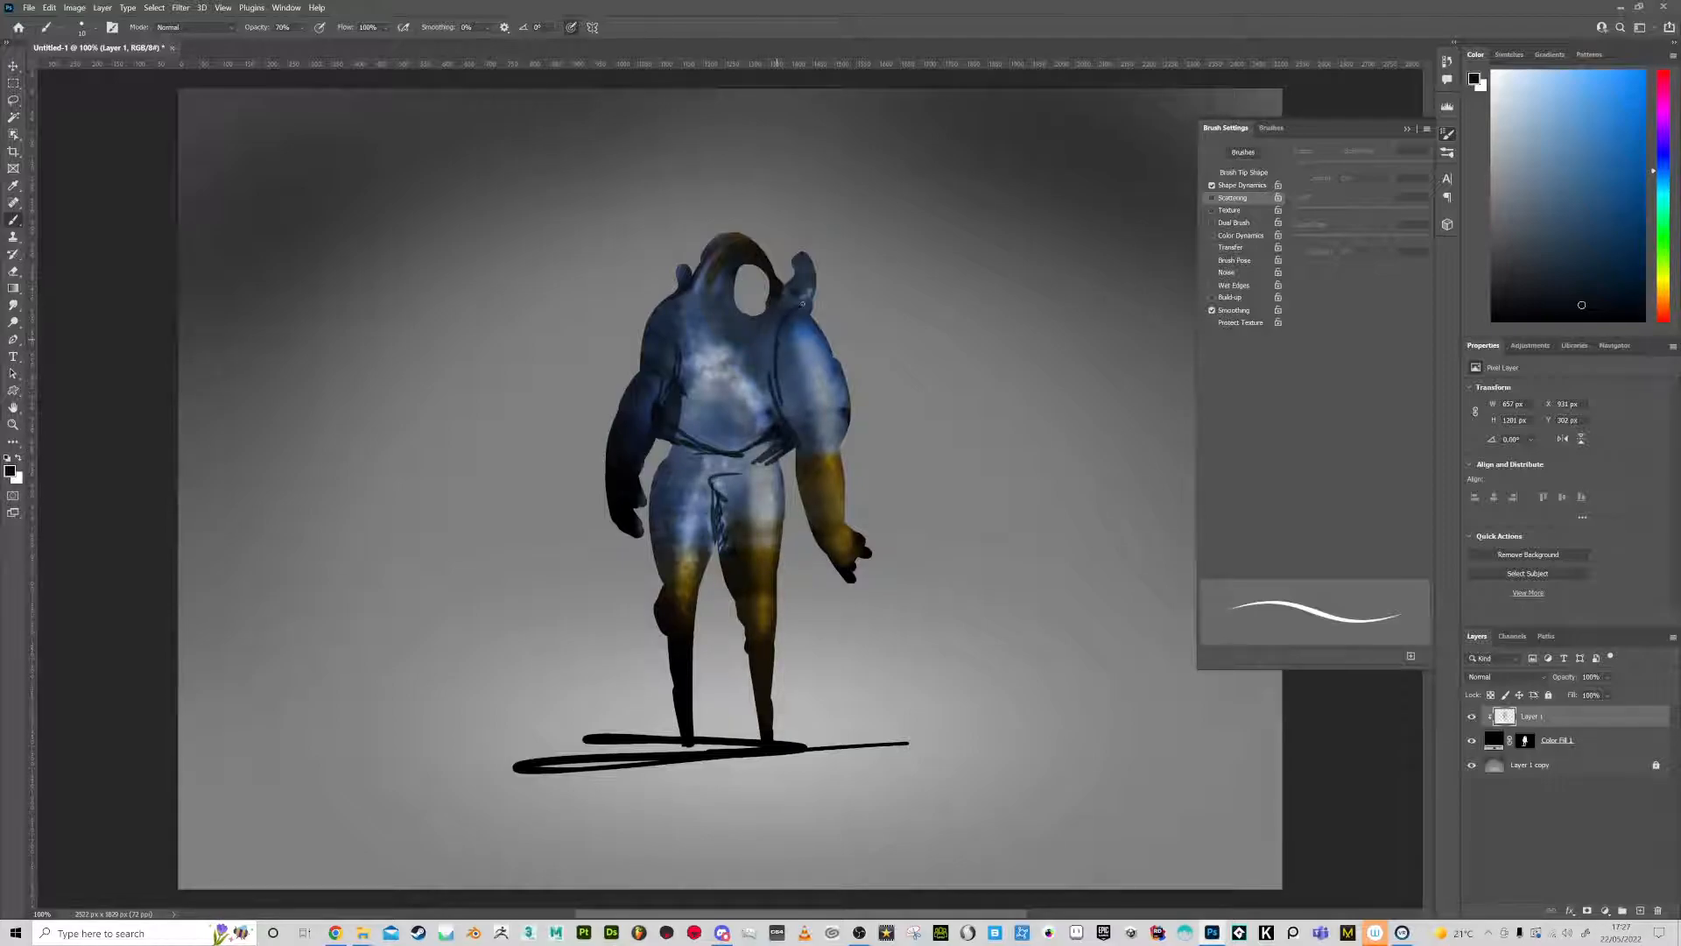
mouse_move(788, 341)
left_mouse_down()
mouse_move(827, 338)
mouse_move(841, 429)
left_mouse_up()
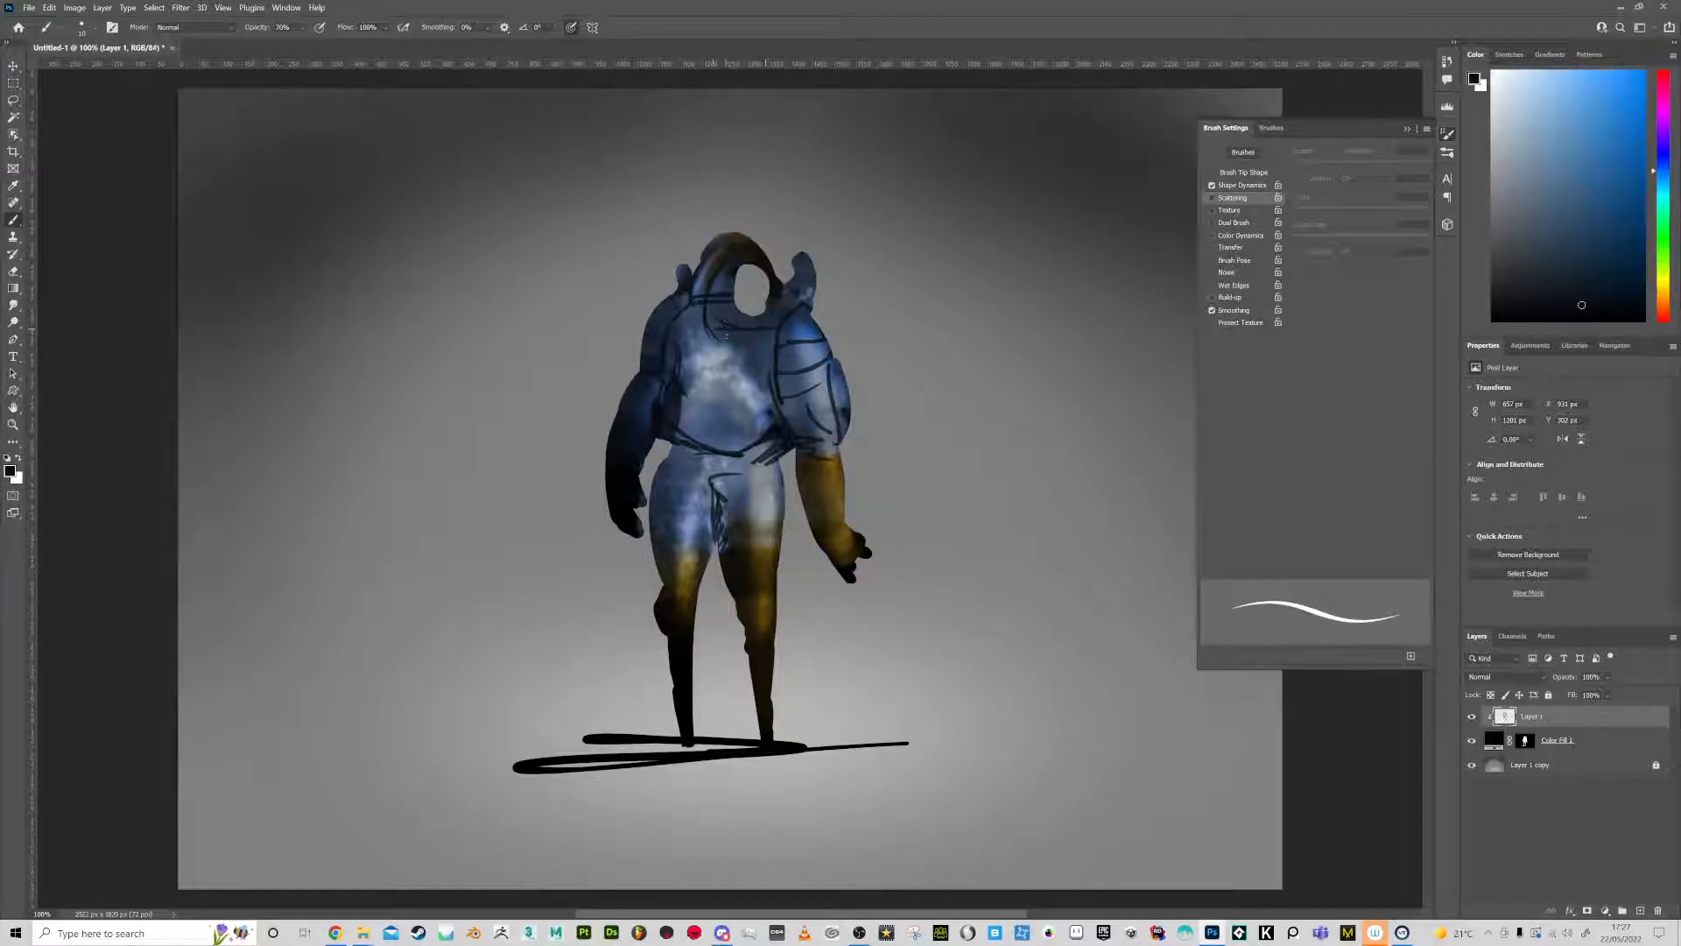
left_click_drag(714, 338, 725, 445)
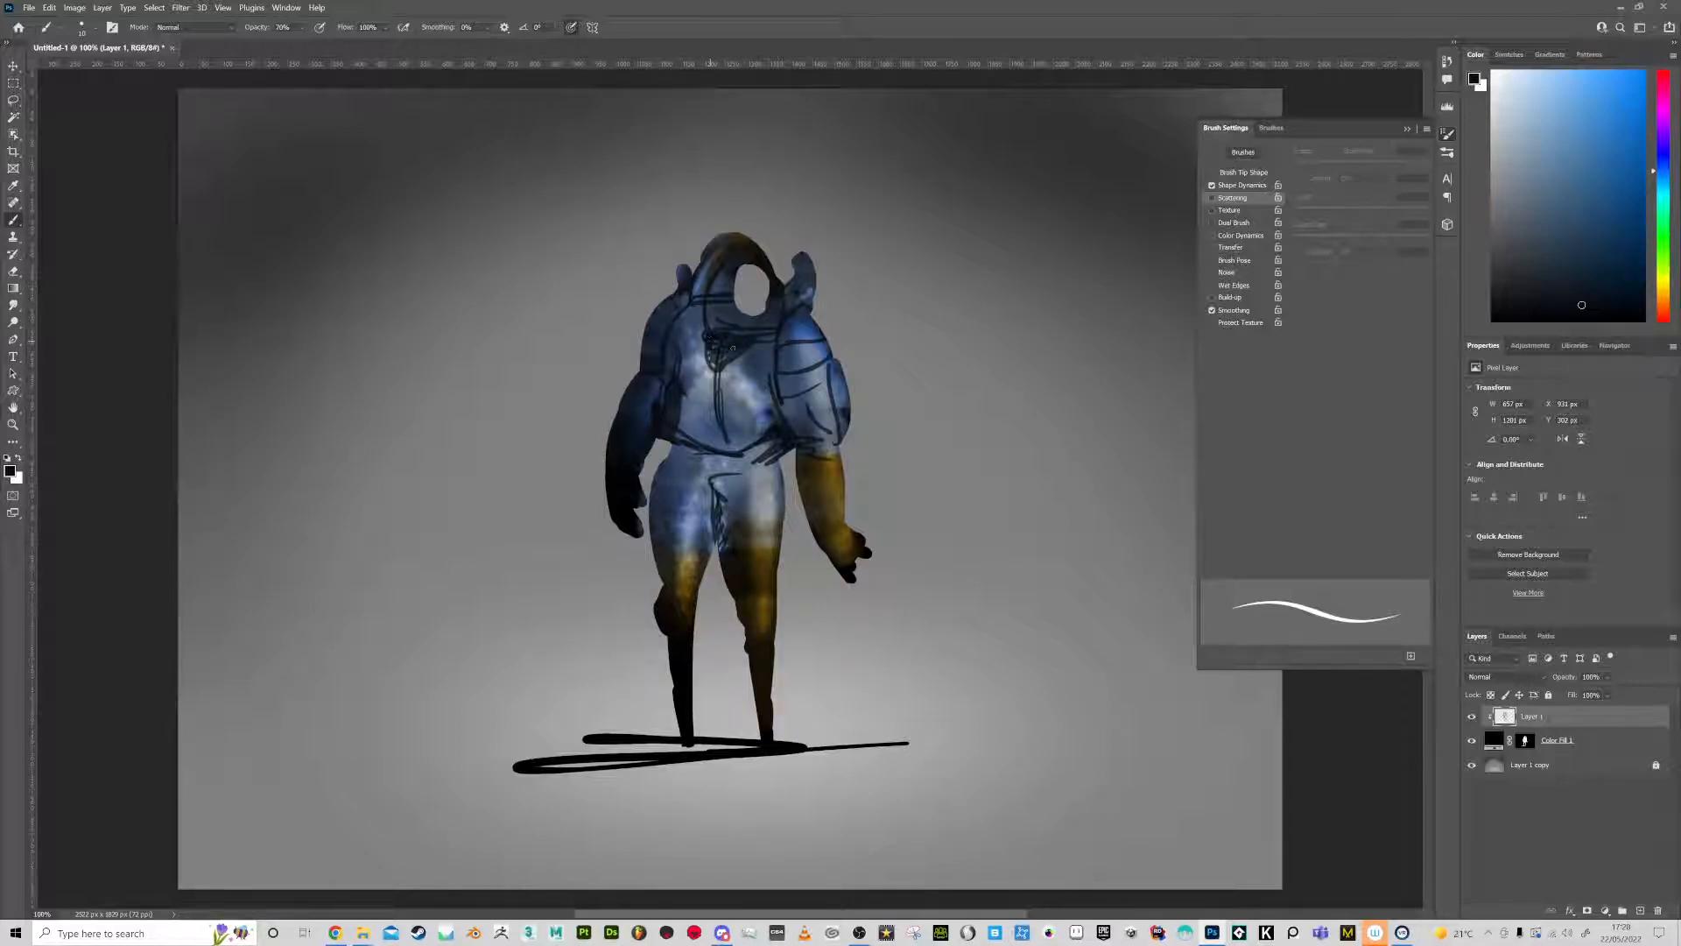
Paint light blue edge lines along the left arm and shoulder with a larger brush at 100% opacity, sampling the thigh colour
key("0")
key("bracketright")
key("bracketright")
key("bracketright")
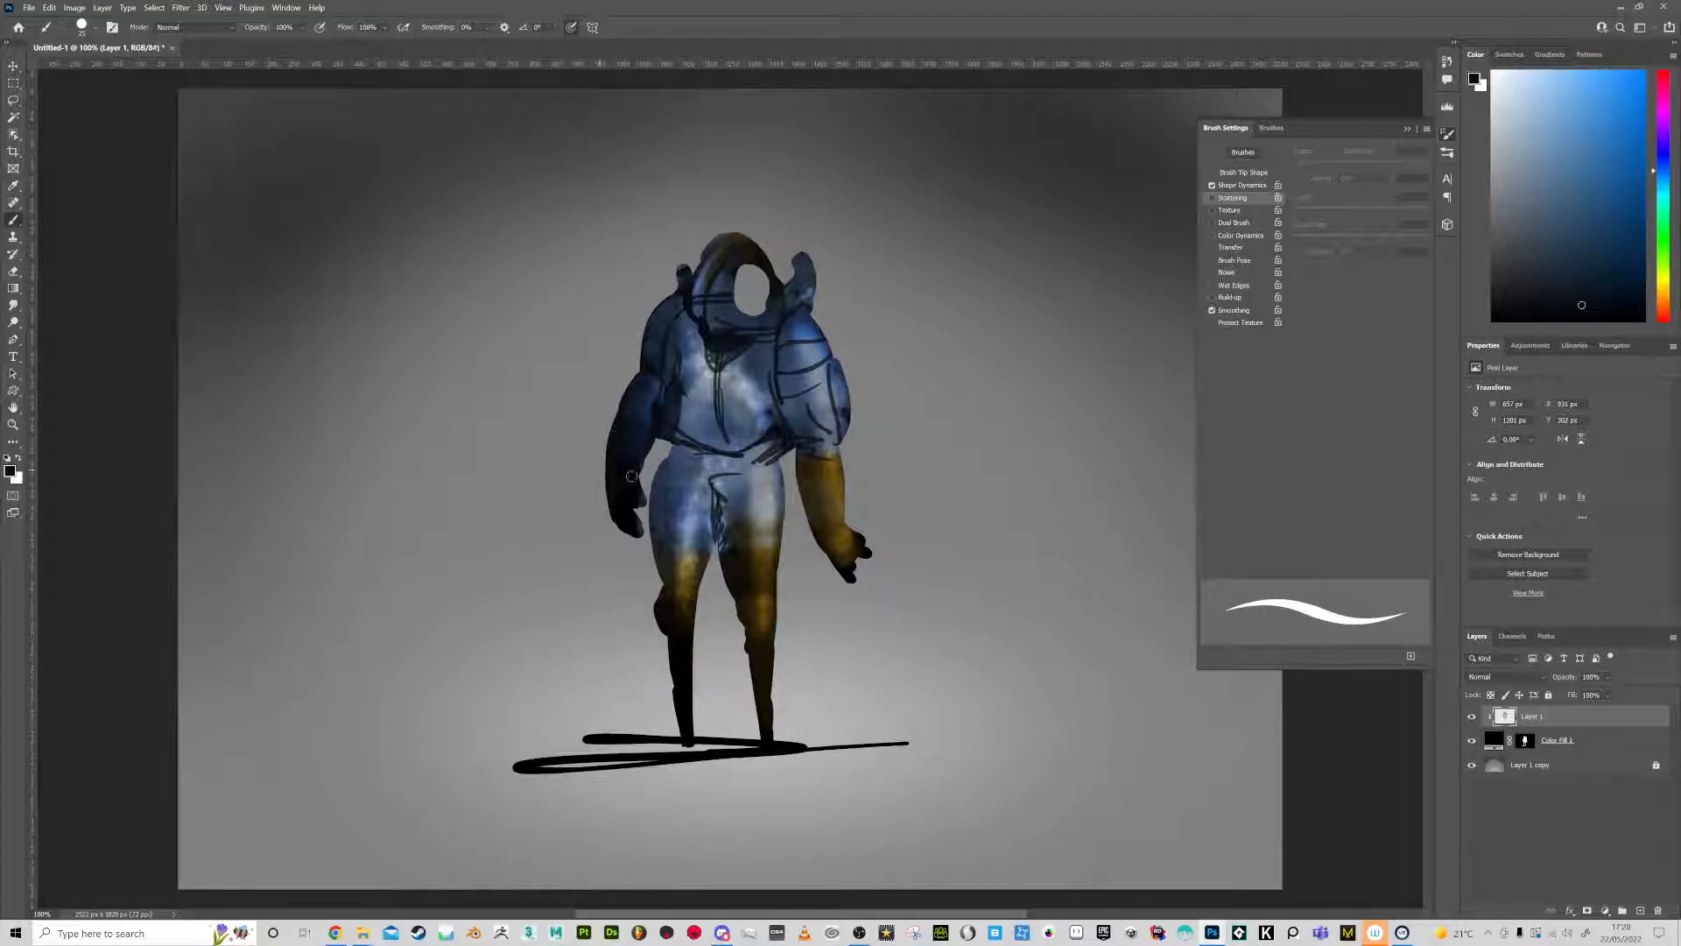
left_click(688, 536, "alt")
left_click_drag(655, 399, 619, 452)
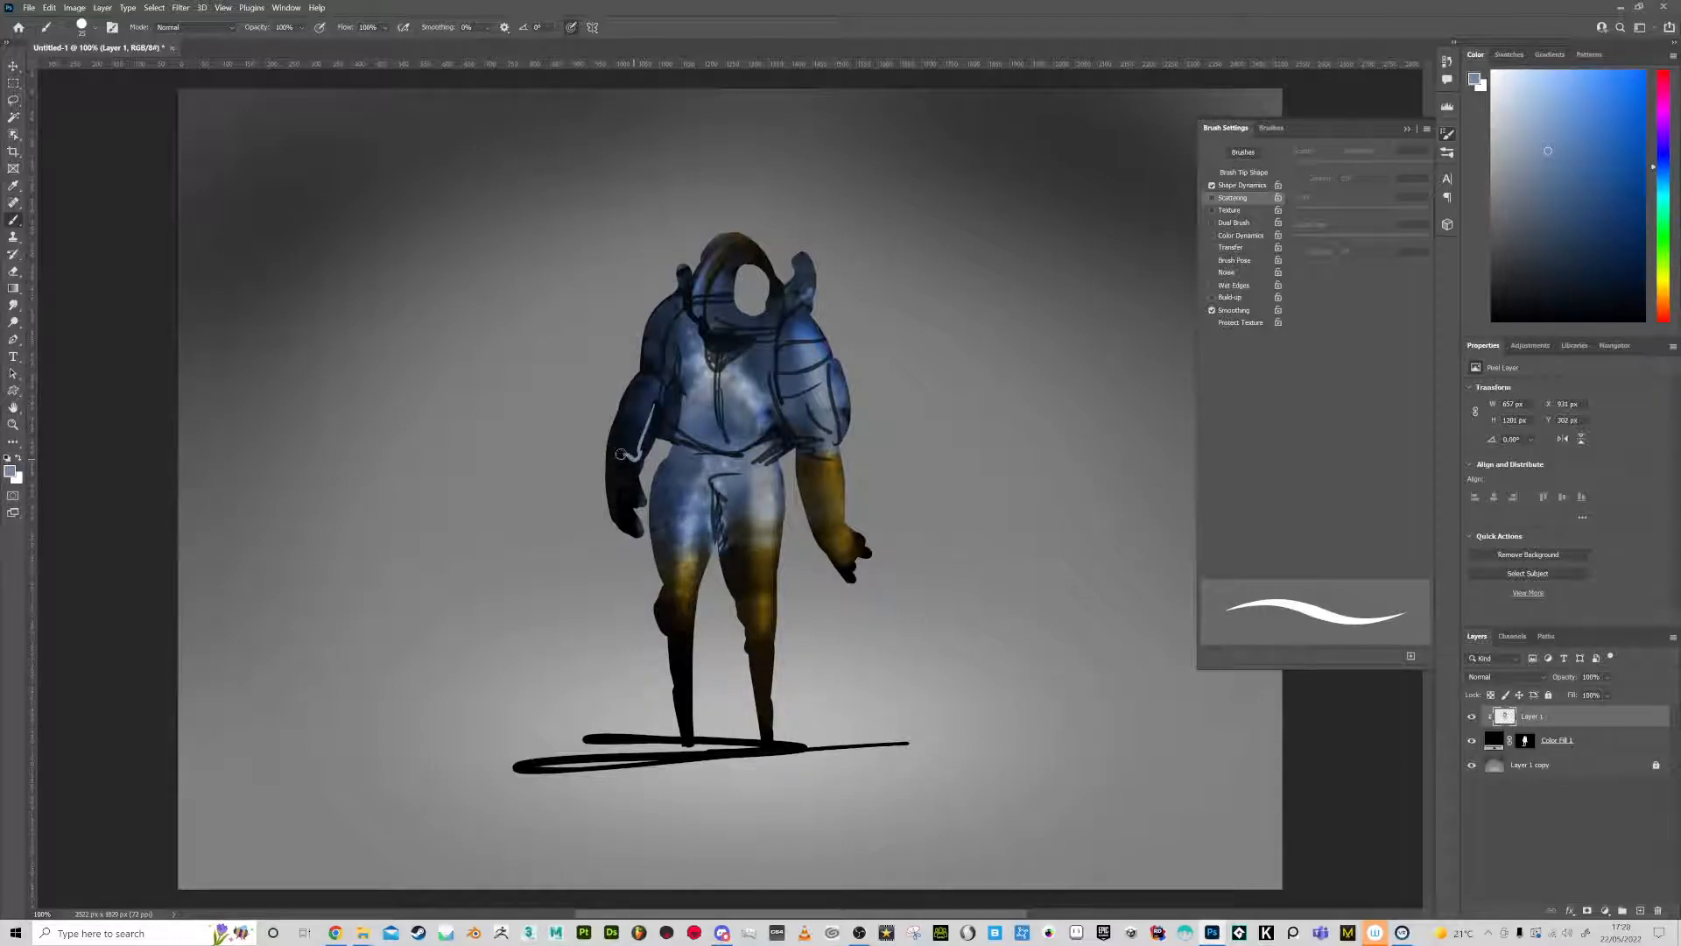
left_click_drag(662, 363, 678, 315)
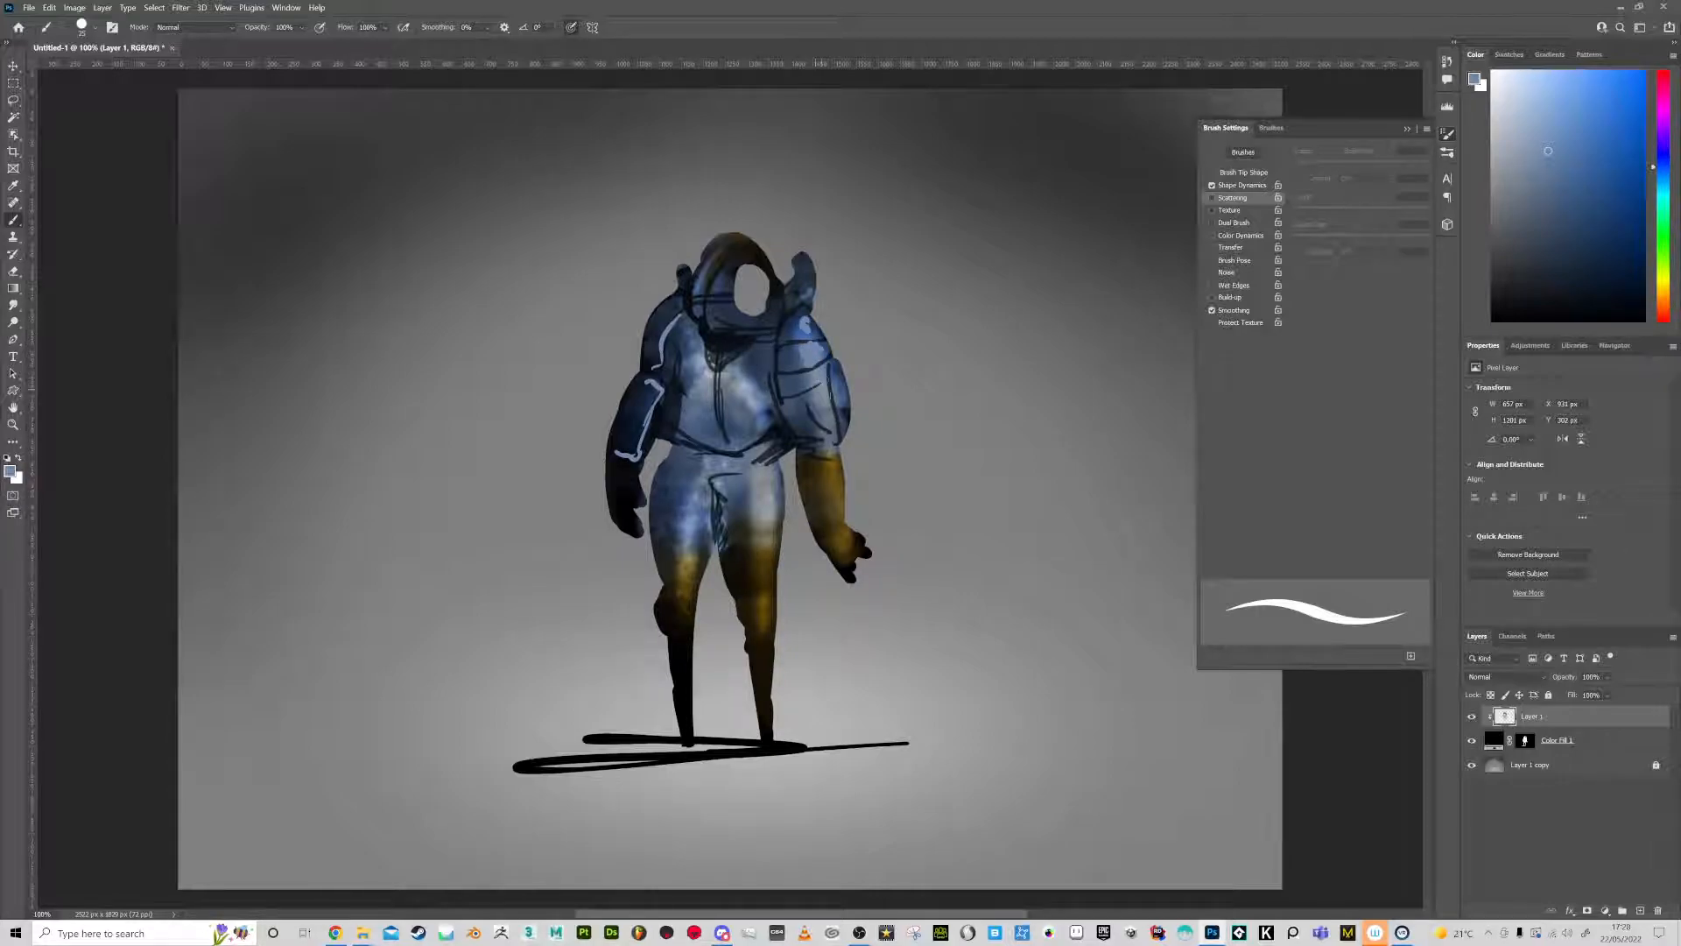
Dodge bright highlights onto the right shoulder, chest and right hip
mouse_move(801, 328)
left_mouse_down()
mouse_move(806, 288)
mouse_move(750, 263)
mouse_move(746, 315)
mouse_move(739, 263)
mouse_move(750, 324)
mouse_move(754, 262)
left_mouse_up()
mouse_move(762, 363)
left_mouse_down()
mouse_move(764, 424)
mouse_move(749, 359)
left_mouse_up()
mouse_move(755, 486)
left_mouse_down()
mouse_move(753, 526)
mouse_move(740, 490)
mouse_move(778, 552)
mouse_move(773, 508)
left_mouse_up()
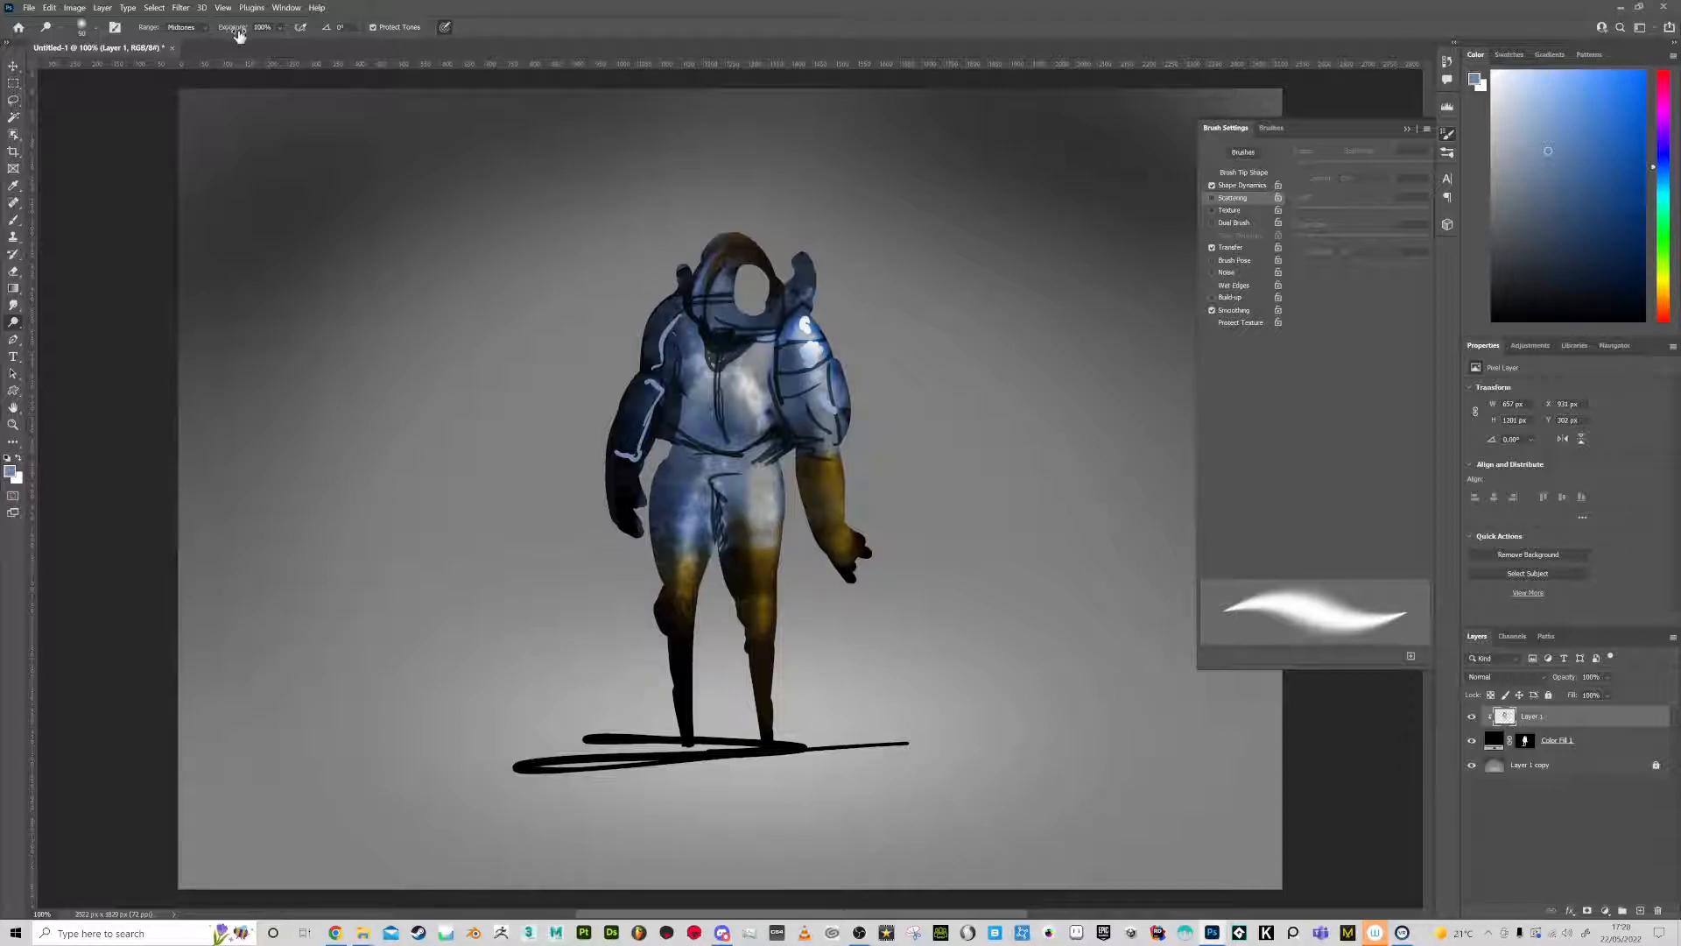
Switch the Dodge range to Highlights and brighten the figure's chest, right shoulder and right thigh
left_click(183, 27)
left_click(184, 63)
Duplicate the clipped paint layer twice and merge the original and its copies into one layer
left_click_drag(1579, 721, 1641, 911)
left_click_drag(1543, 723, 1641, 911)
left_click(1543, 760, "shift")
right_click(1542, 760)
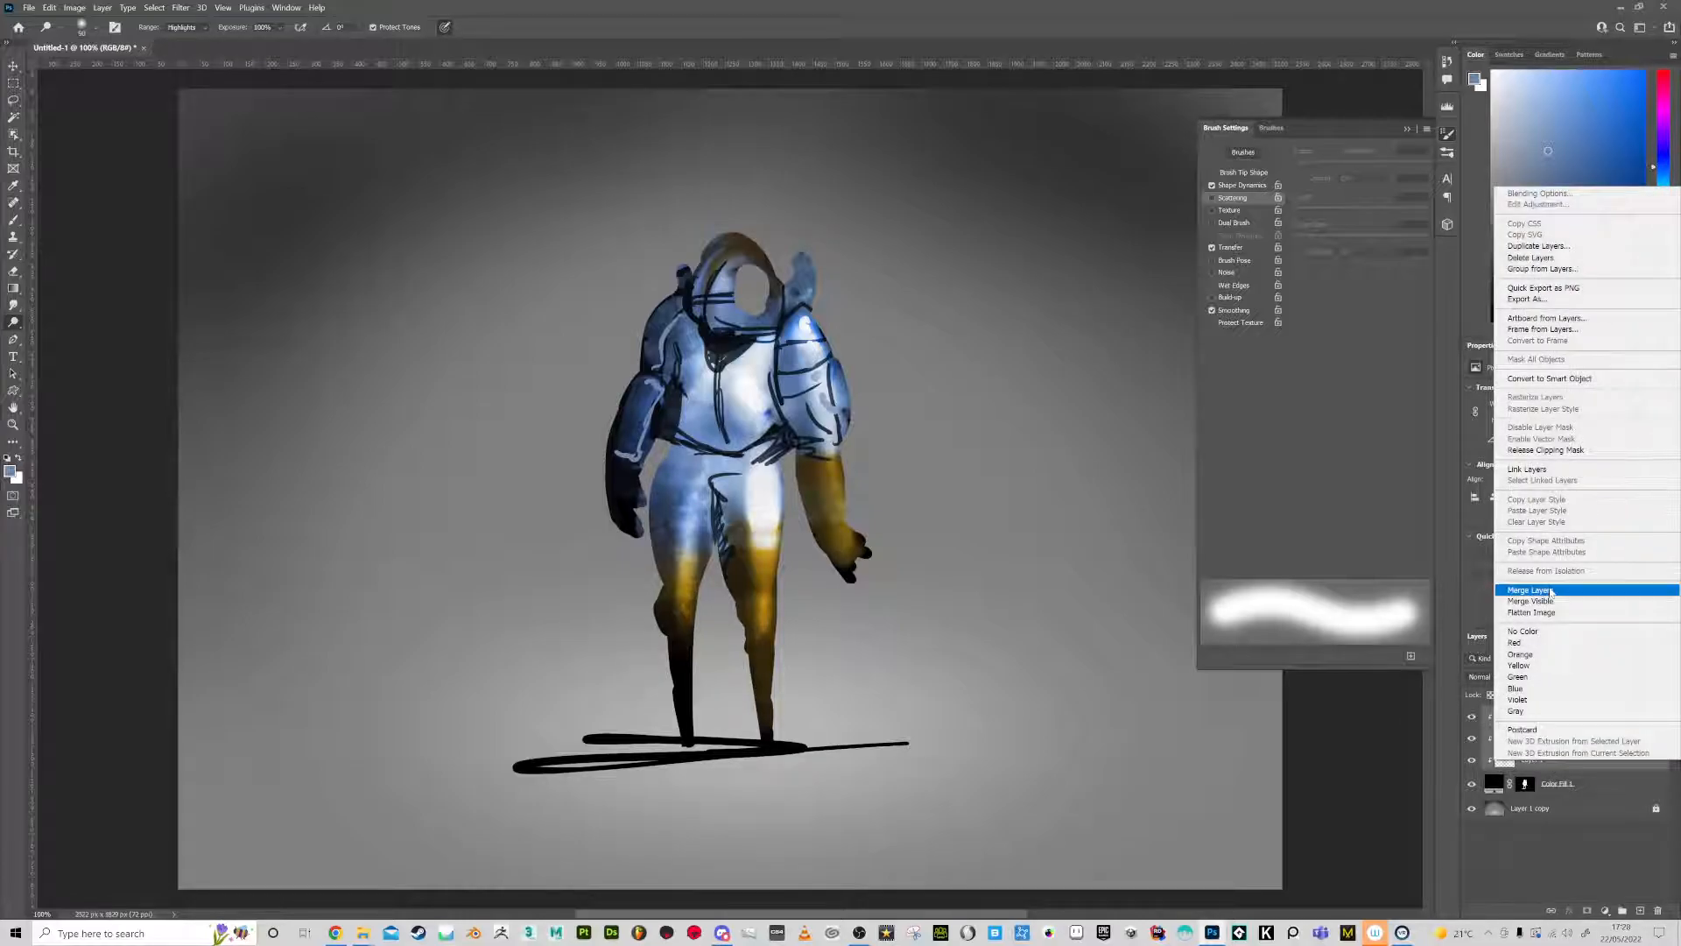
left_click(1531, 590)
Paint dark contour lines down the left thigh and across the knee, sampling the dark colour at the waist
left_click(13, 220)
left_click(686, 438, "alt")
mouse_move(675, 444)
left_mouse_down()
mouse_move(652, 492)
mouse_move(660, 562)
mouse_move(698, 580)
left_mouse_up()
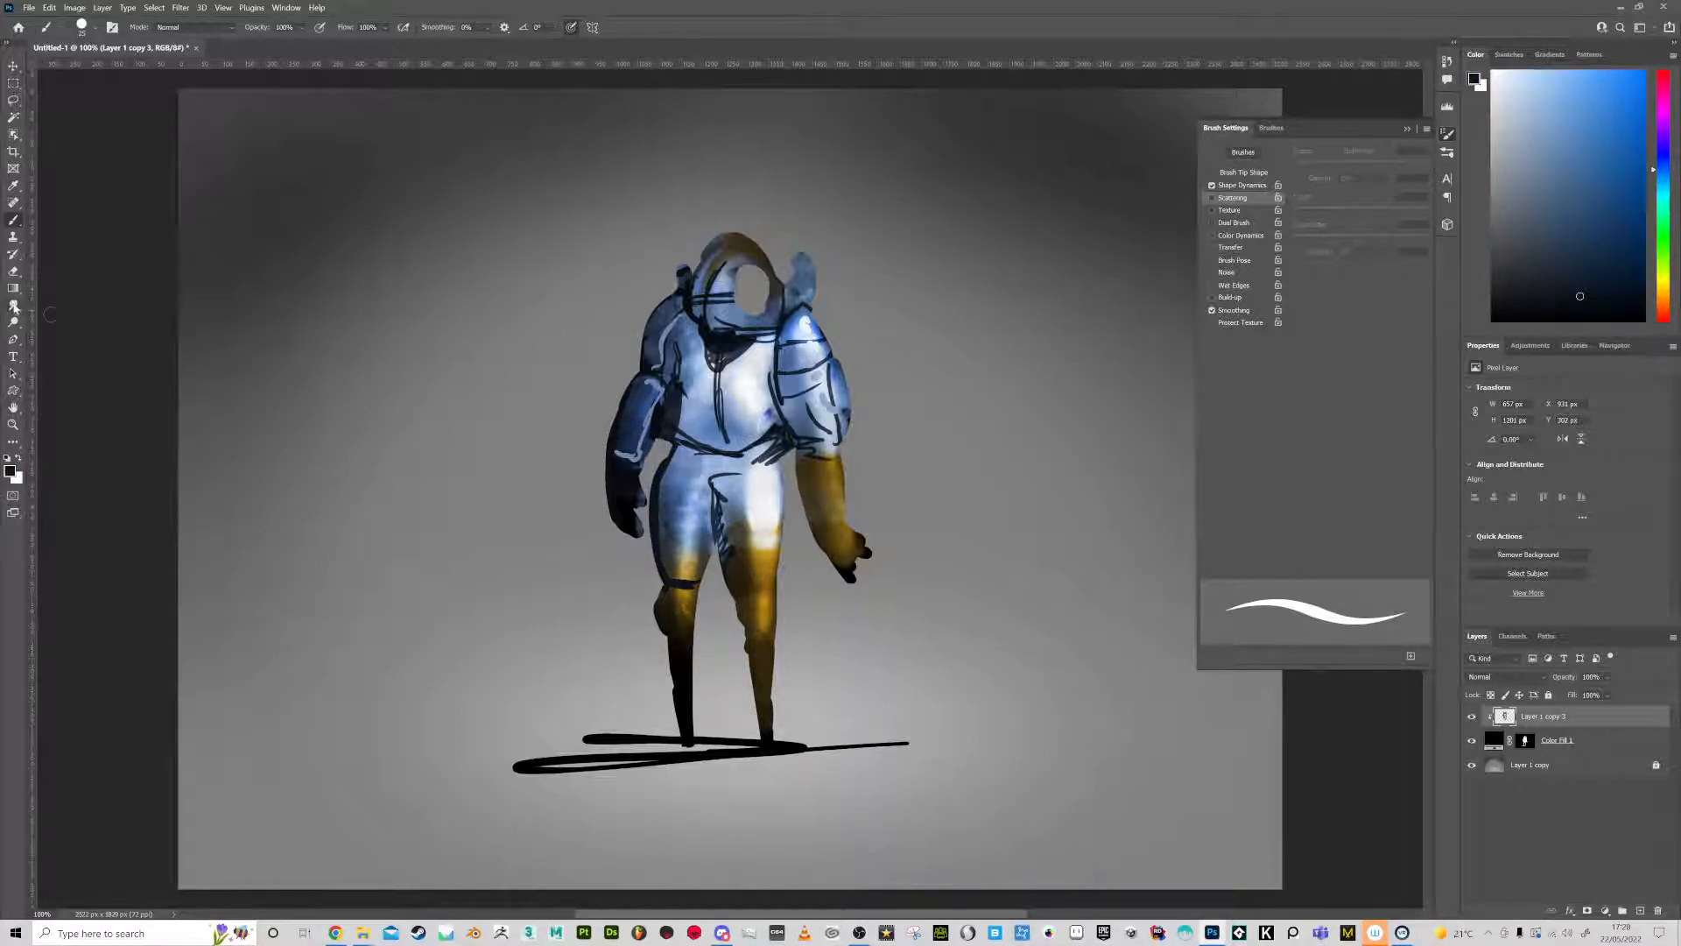
Smudge the dark lines on the left leg and crotch with a smaller textured Smudge brush
left_click(14, 307)
key("bracketleft")
key("bracketleft")
key("bracketleft")
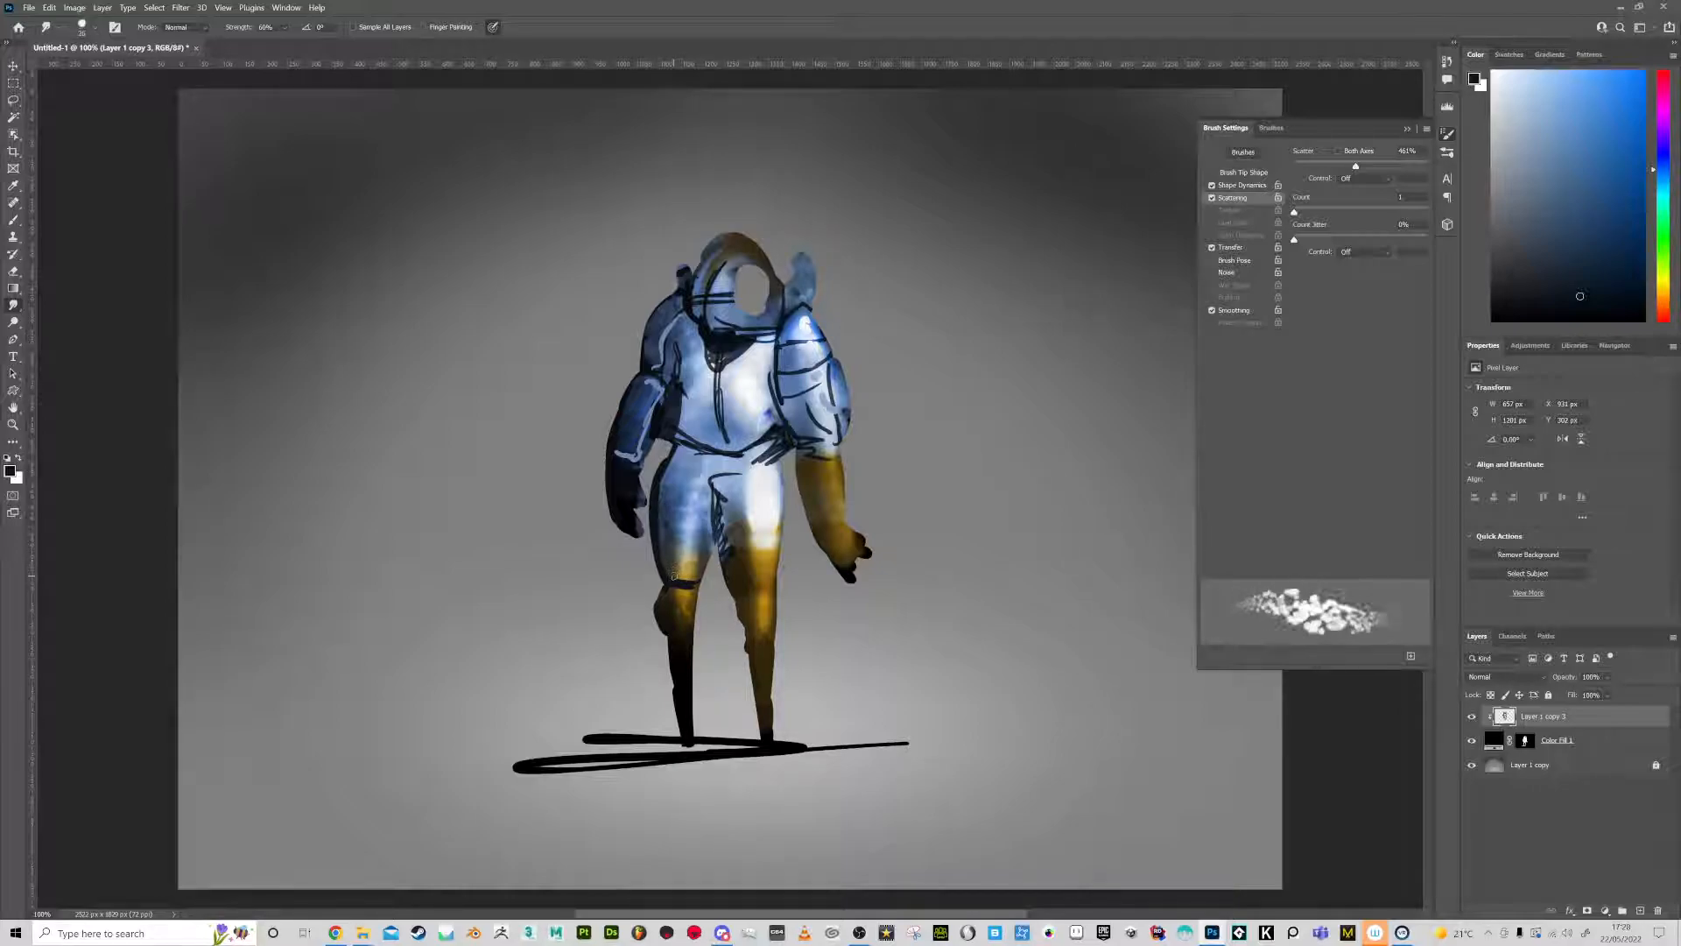
mouse_move(681, 580)
left_mouse_down()
mouse_move(665, 468)
mouse_move(670, 481)
left_mouse_up()
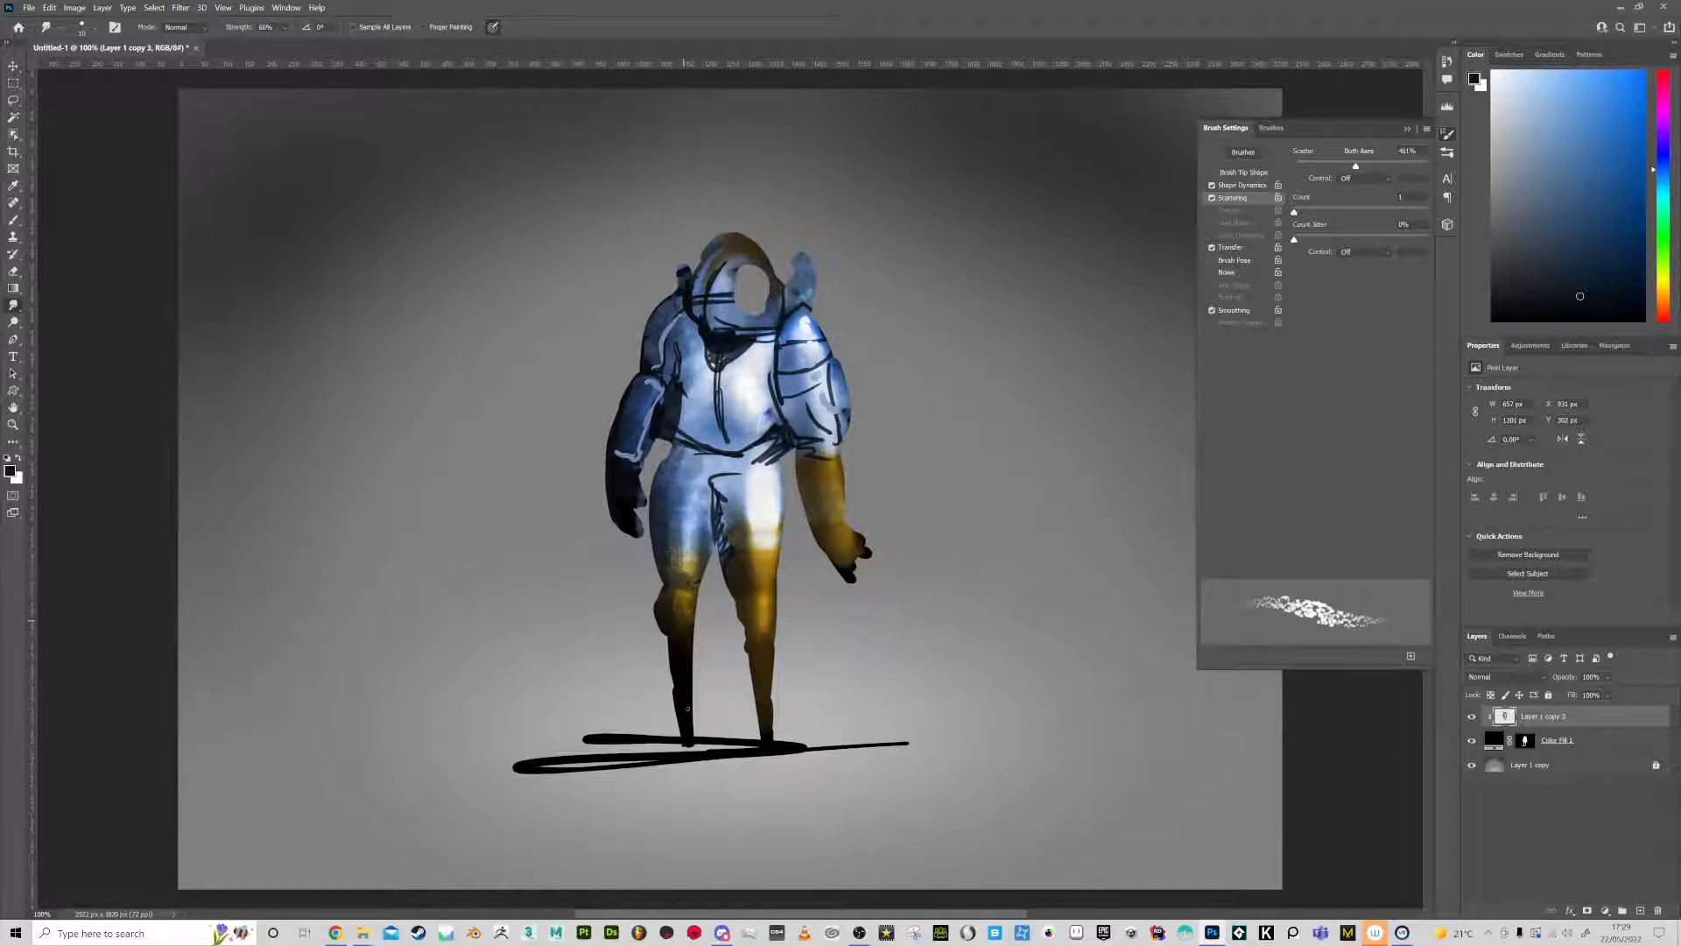
mouse_move(718, 538)
left_mouse_down()
mouse_move(721, 478)
mouse_move(711, 498)
left_mouse_up()
Smudge the dark panel lines across the torso, left arm, hood and right shoulder into the surrounding colour
mouse_move(768, 448)
left_mouse_down()
mouse_move(742, 467)
mouse_move(688, 442)
mouse_move(678, 324)
left_mouse_up()
mouse_move(662, 394)
left_mouse_down()
mouse_move(639, 457)
mouse_move(617, 462)
mouse_move(663, 349)
mouse_move(731, 368)
mouse_move(713, 385)
mouse_move(725, 438)
left_mouse_up()
mouse_move(743, 359)
left_mouse_down()
mouse_move(764, 339)
mouse_move(734, 343)
mouse_move(718, 275)
left_mouse_up()
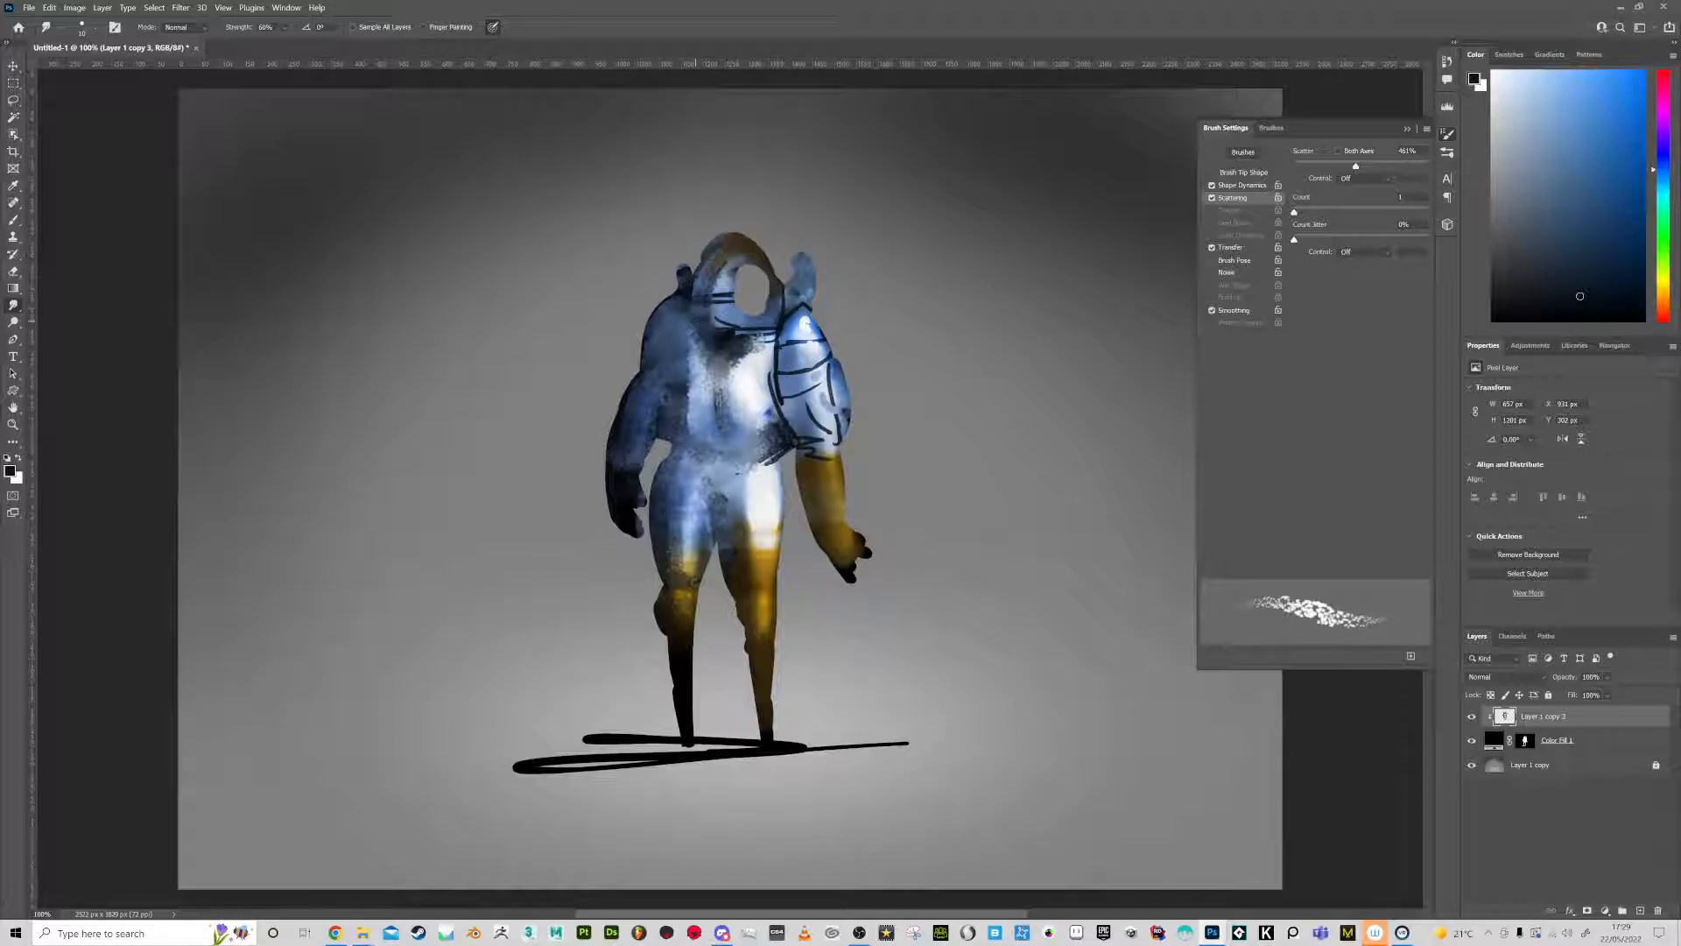
mouse_move(767, 326)
left_mouse_down()
mouse_move(784, 438)
mouse_move(820, 446)
mouse_move(831, 372)
mouse_move(815, 317)
left_mouse_up()
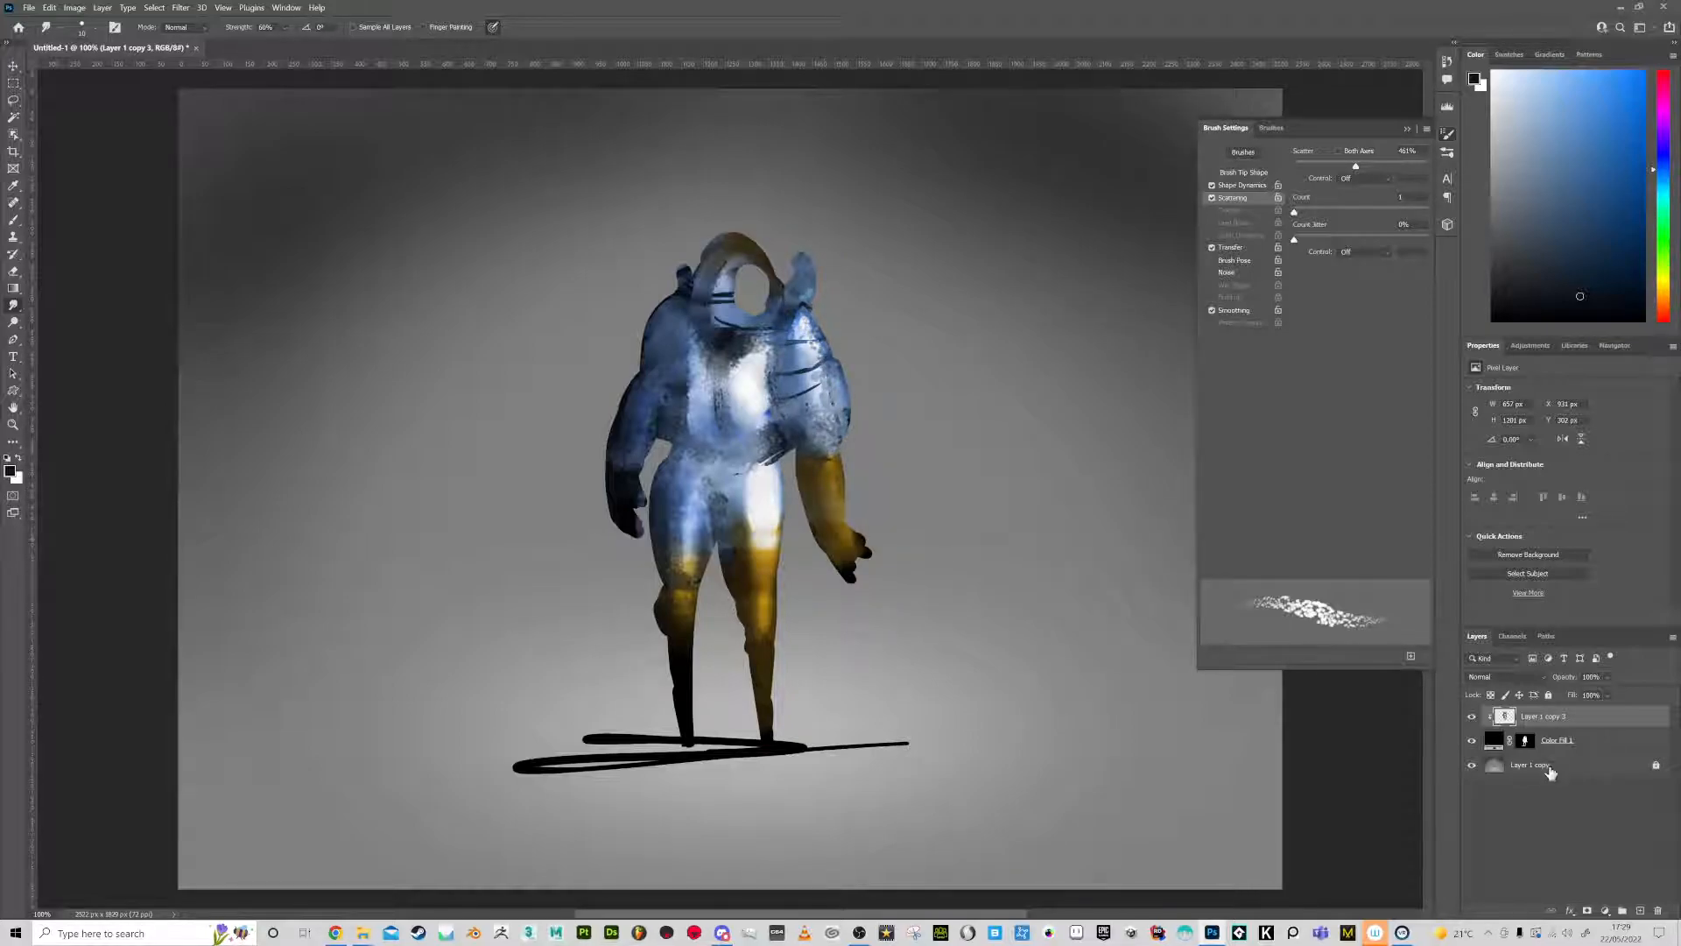
Paint black on the fill layer's mask to cut ridges into the left forearm and slim the right forearm
left_click(1525, 741)
key("b")
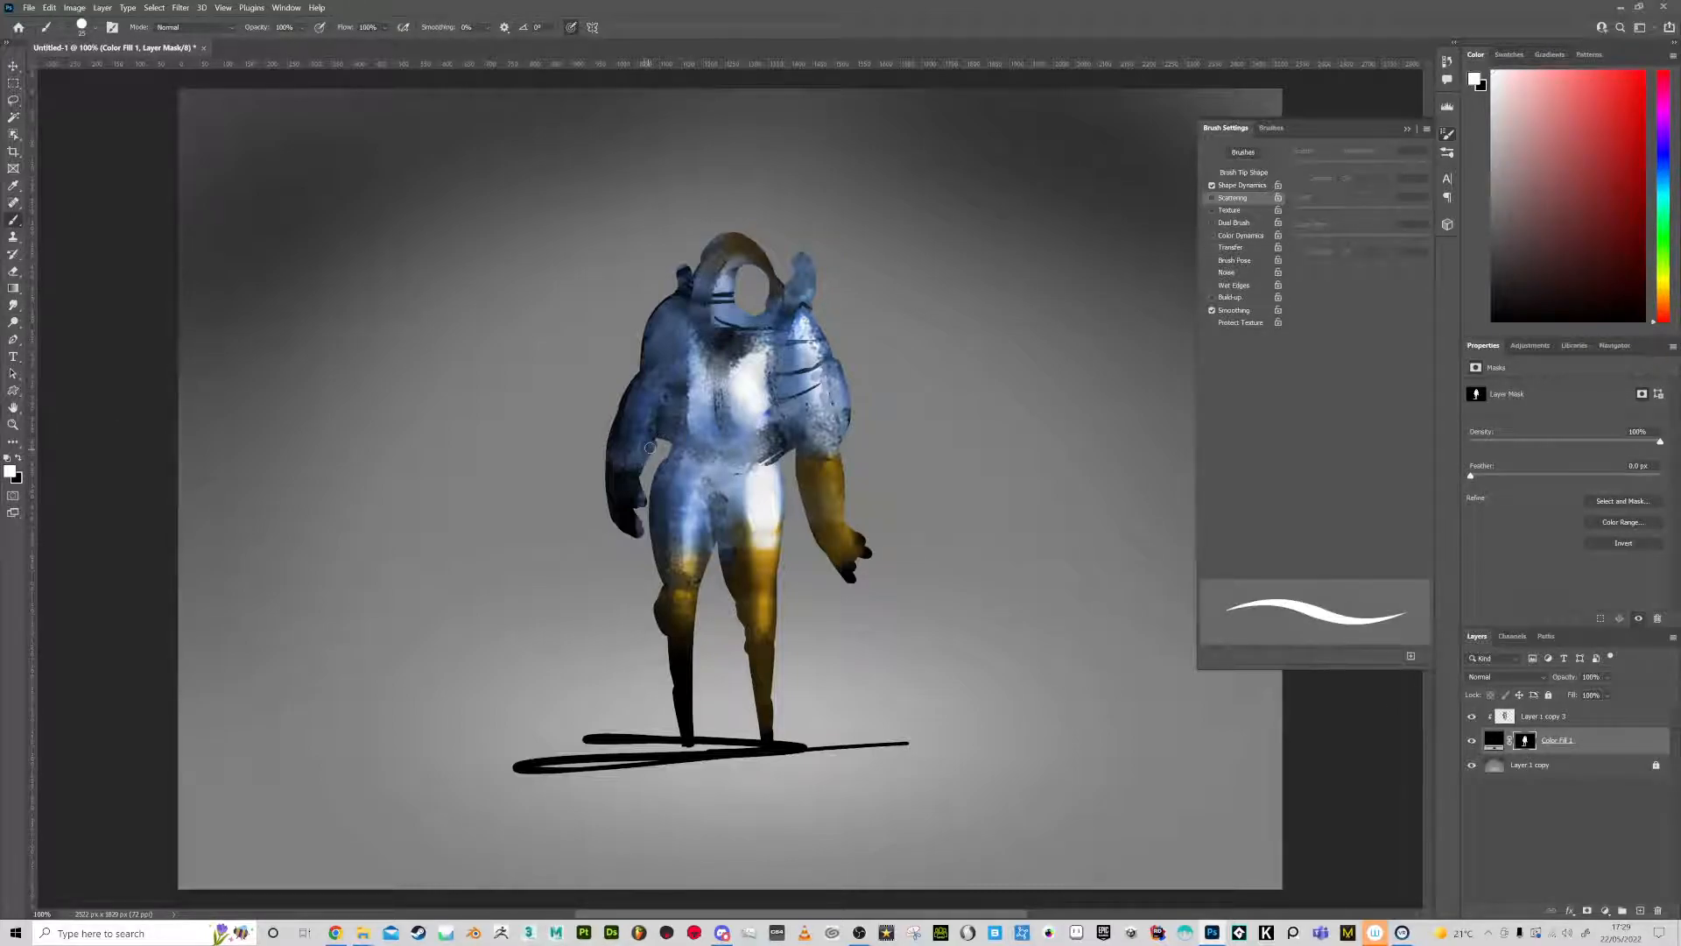
key("x")
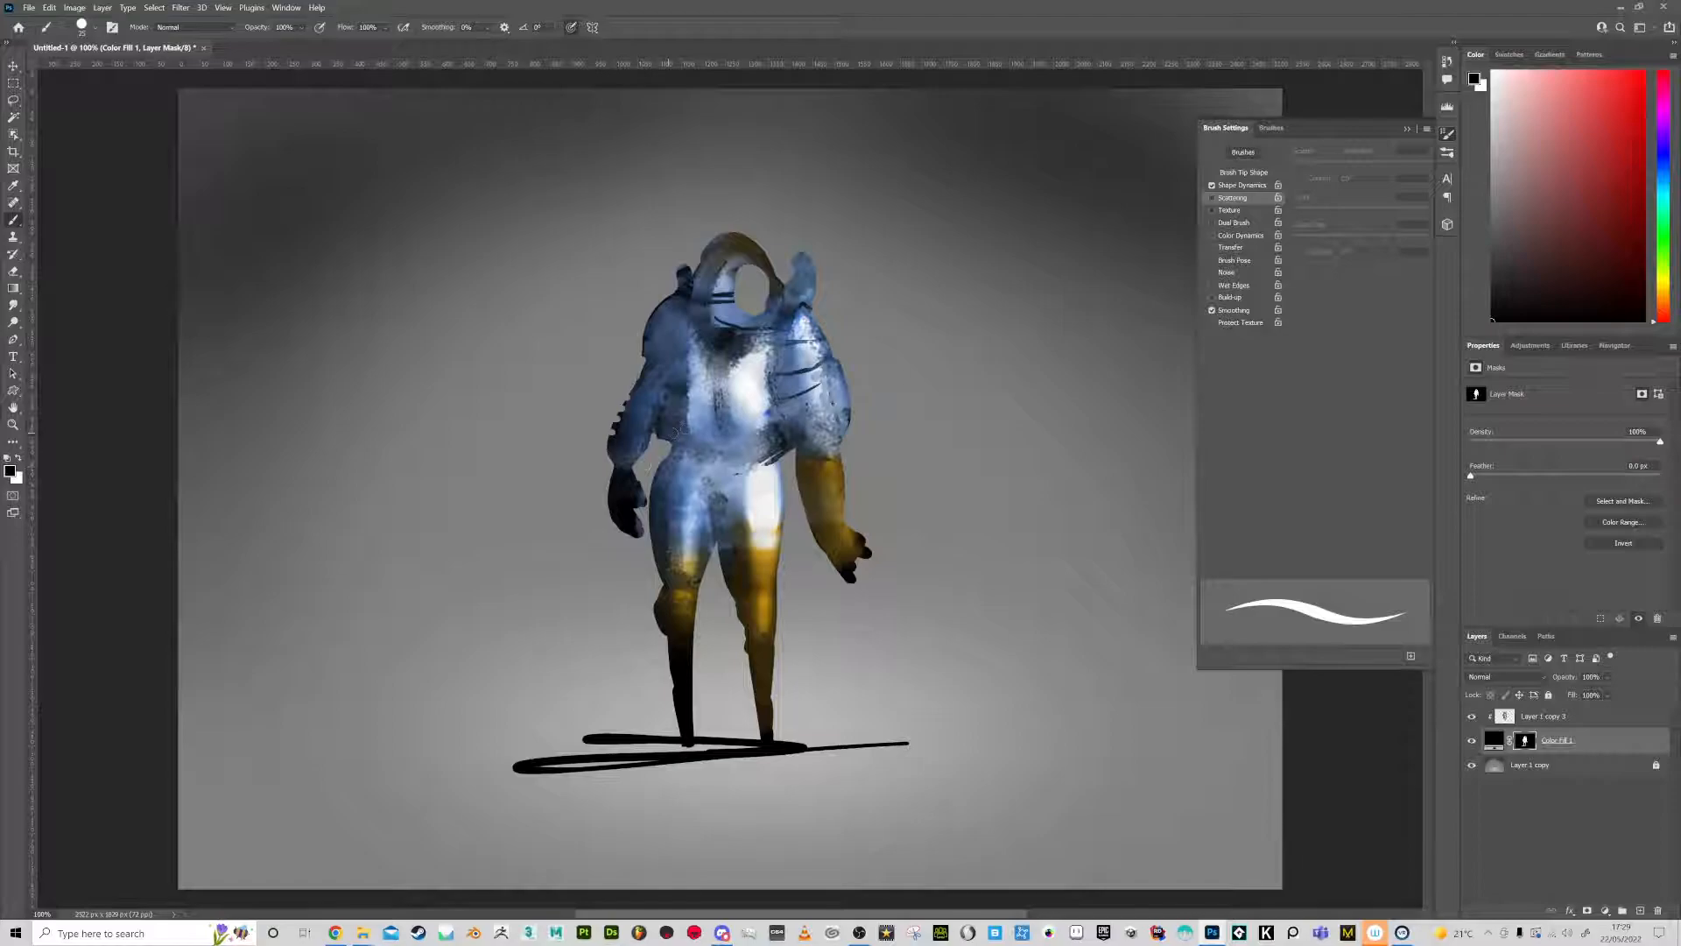
key("x")
key("x")
mouse_move(795, 464)
left_mouse_down()
mouse_move(806, 529)
mouse_move(807, 489)
left_mouse_up()
Shade the right shoulder and forearm edges on the clipped paint layer with a black brush at 30% opacity
left_click(1508, 717)
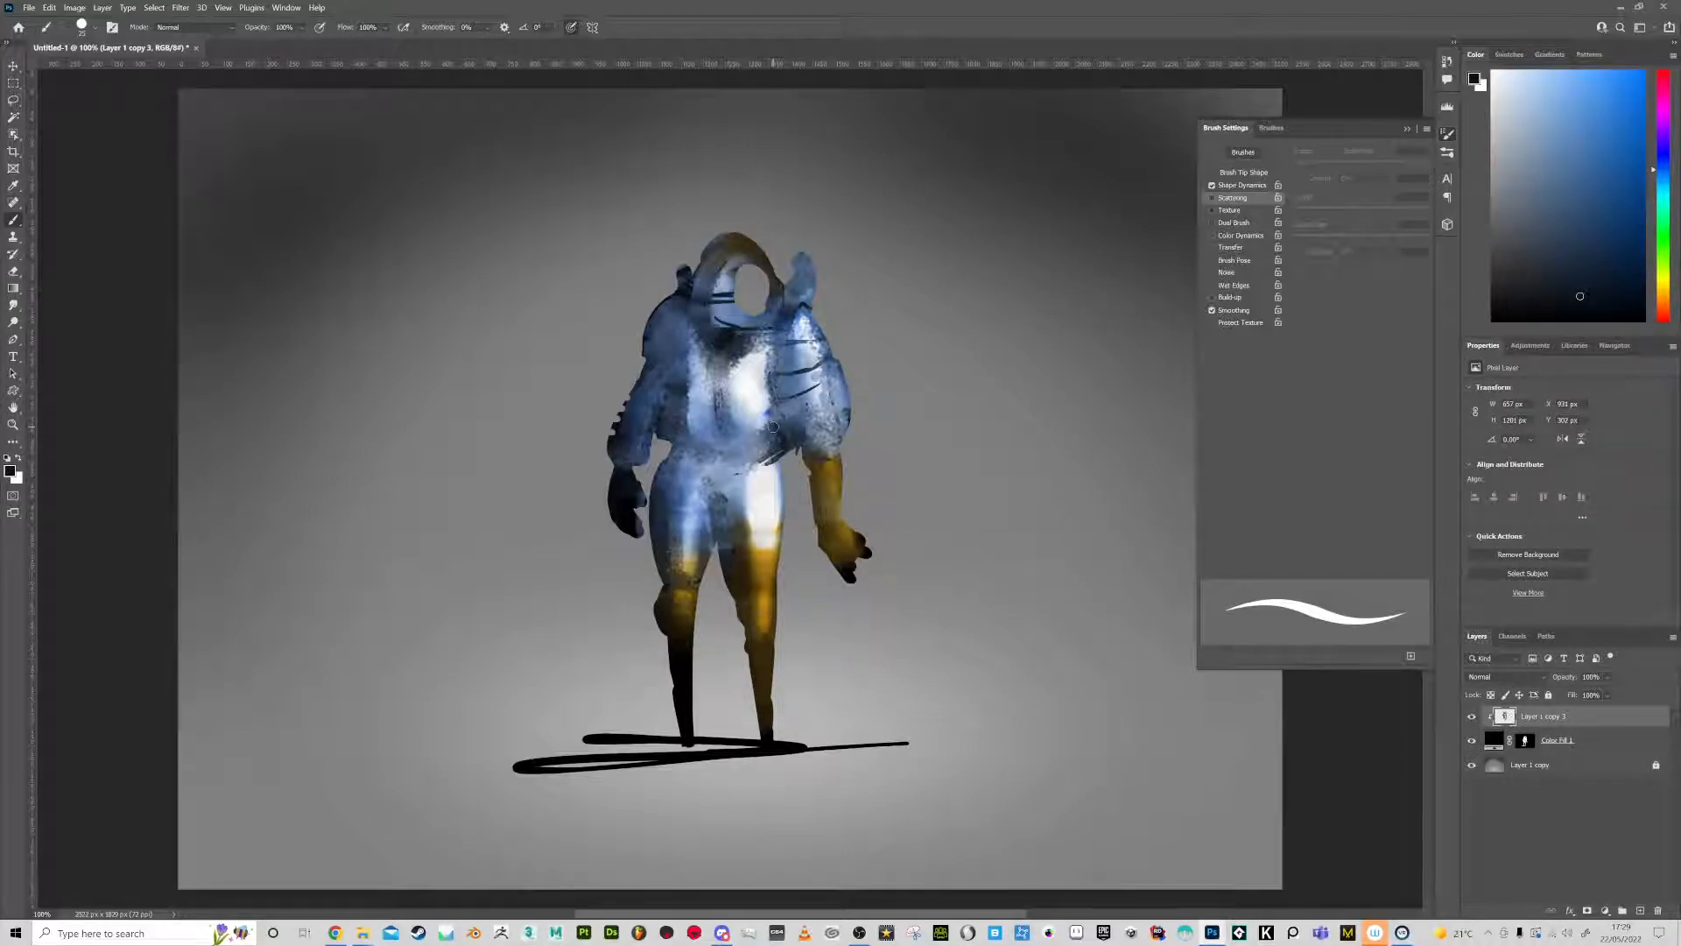
mouse_move(778, 349)
left_mouse_down()
mouse_move(797, 437)
mouse_move(791, 343)
left_mouse_up()
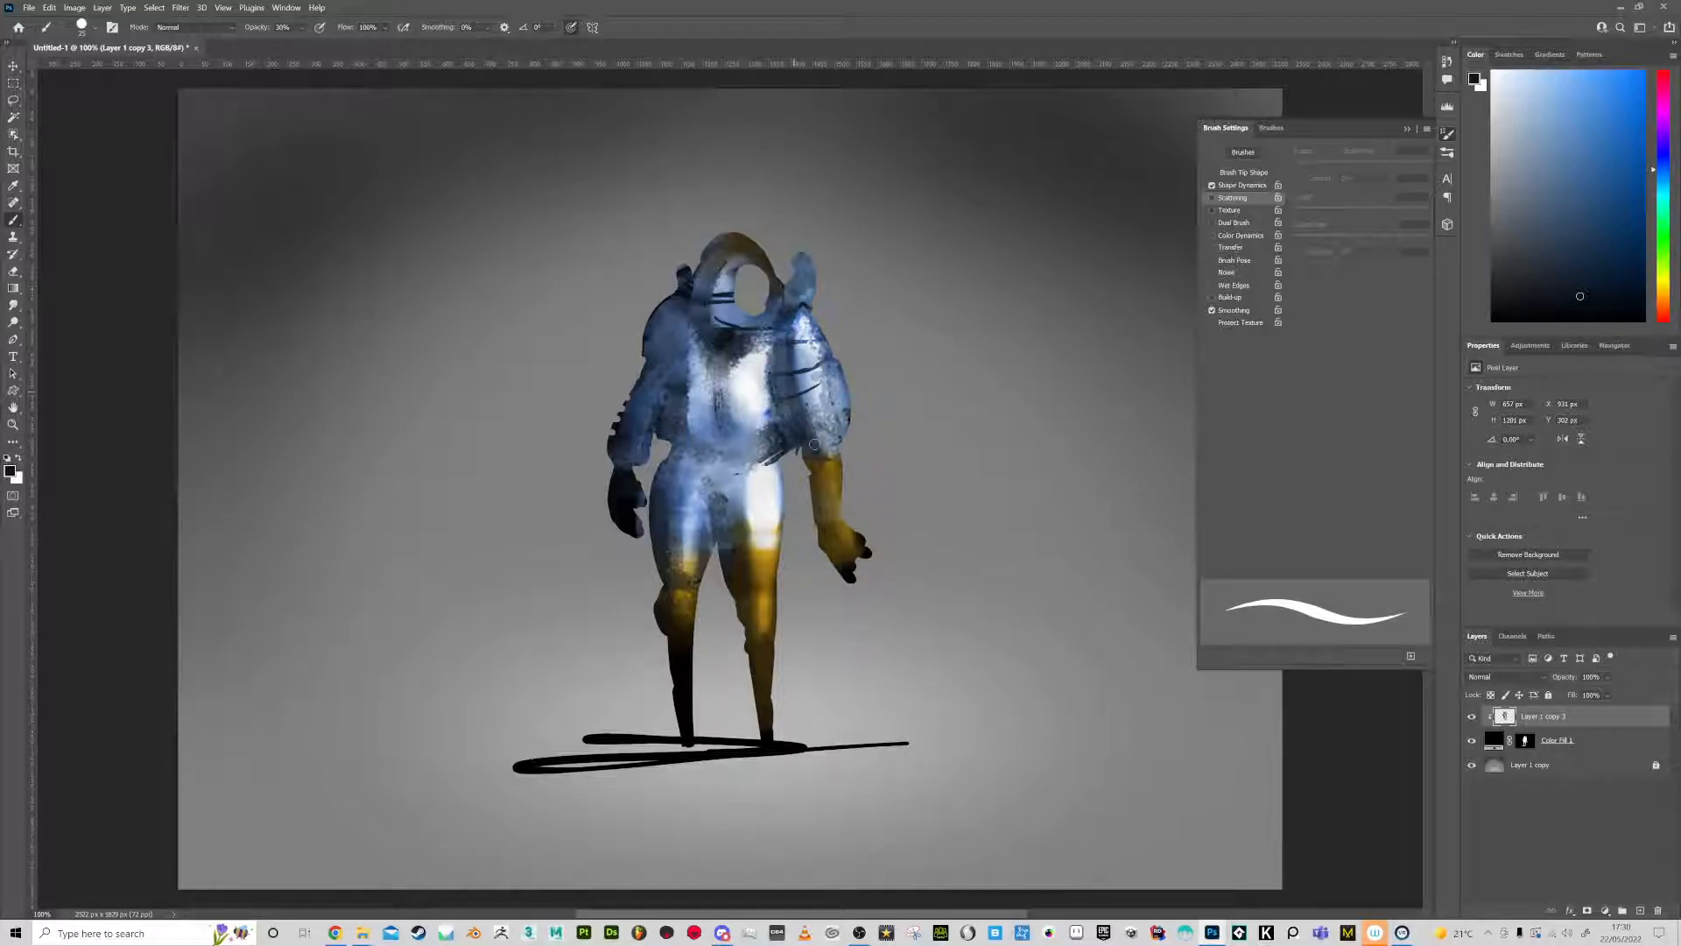
mouse_move(818, 527)
left_mouse_down()
mouse_move(832, 468)
mouse_move(818, 520)
left_mouse_up()
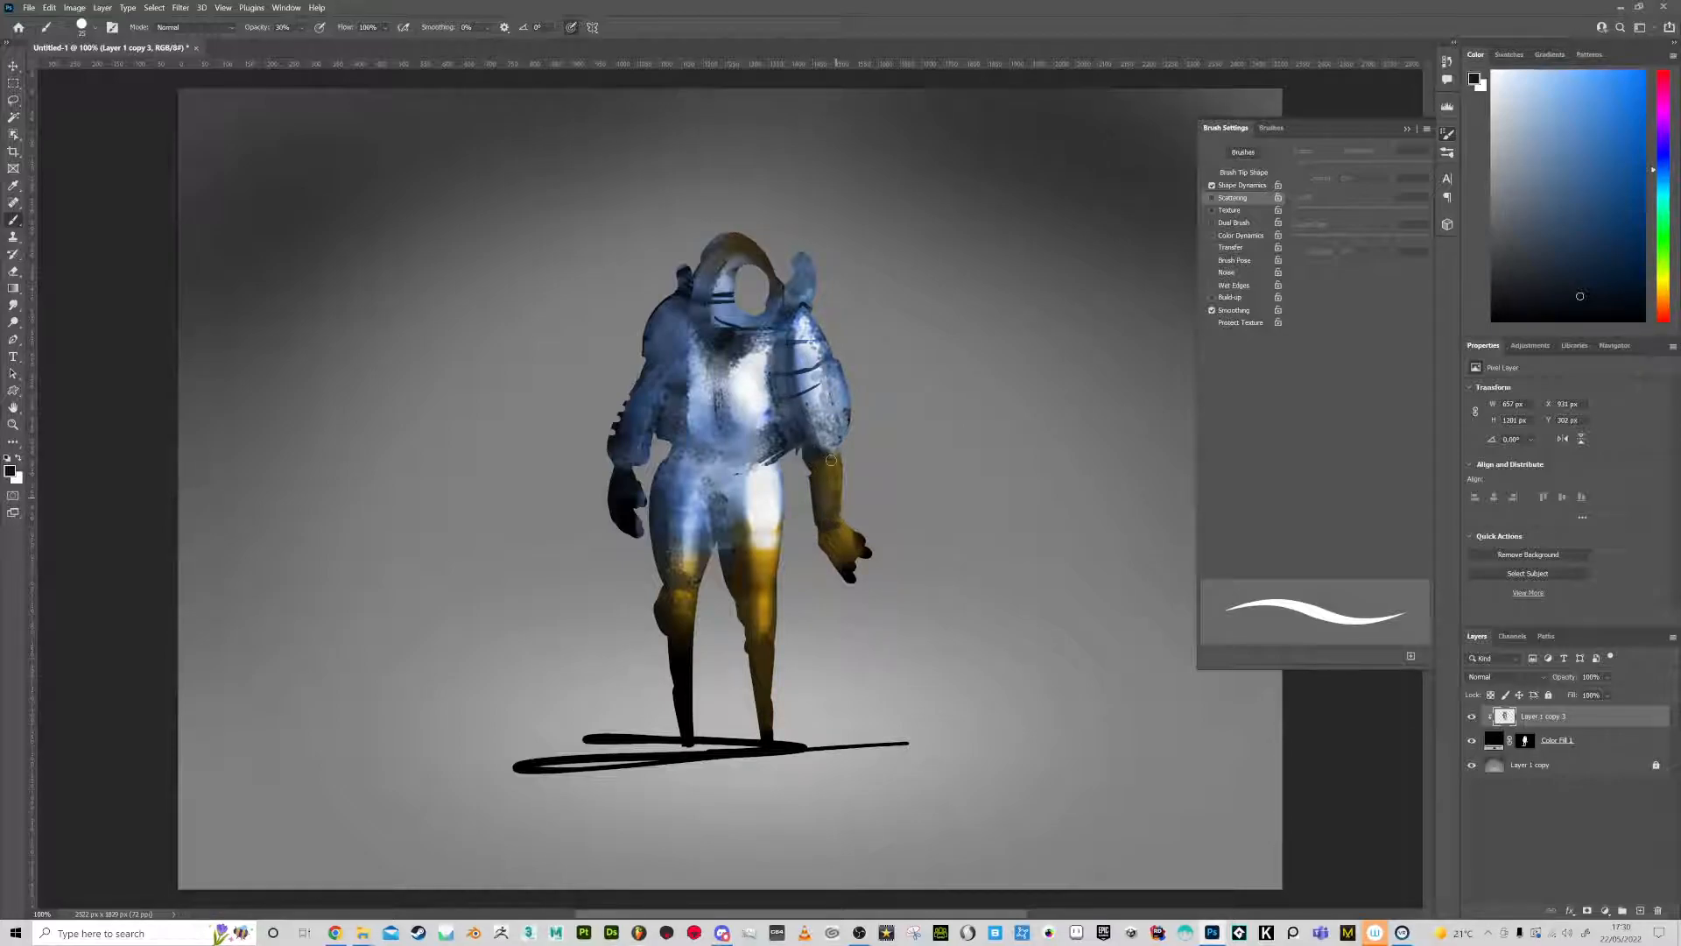
Paint an orange panel on the right forearm and shade its edges with dark brown
left_click(1663, 307)
left_click(1643, 119)
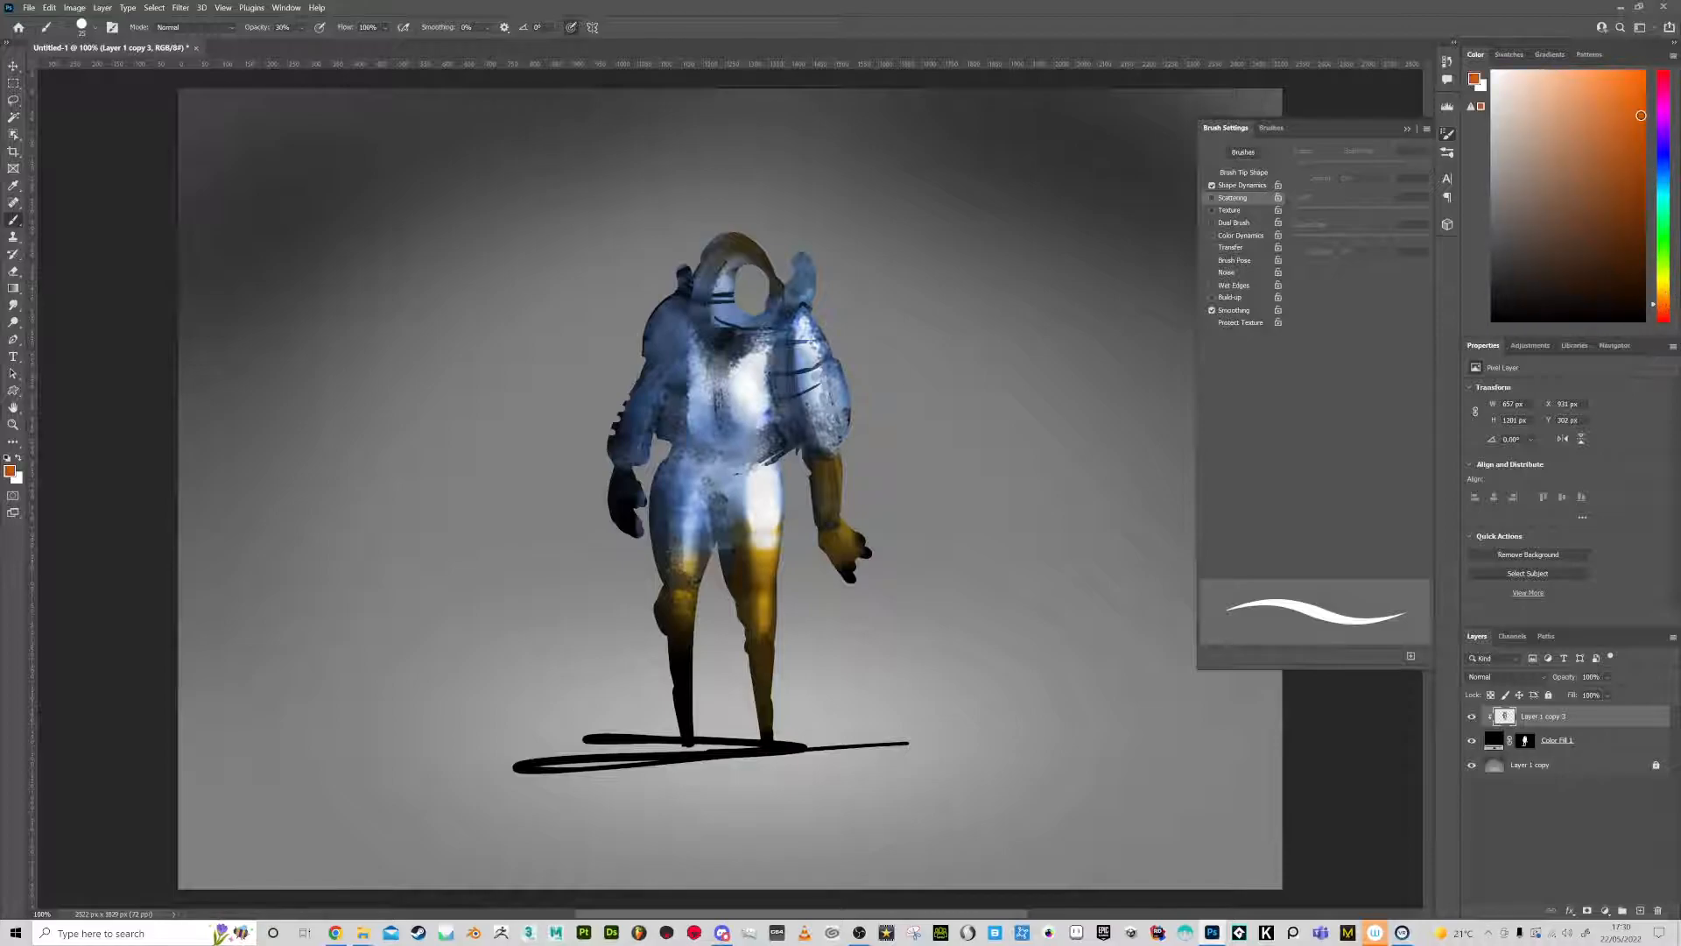
mouse_move(815, 460)
left_mouse_down()
mouse_move(826, 526)
mouse_move(827, 454)
mouse_move(829, 515)
left_mouse_up()
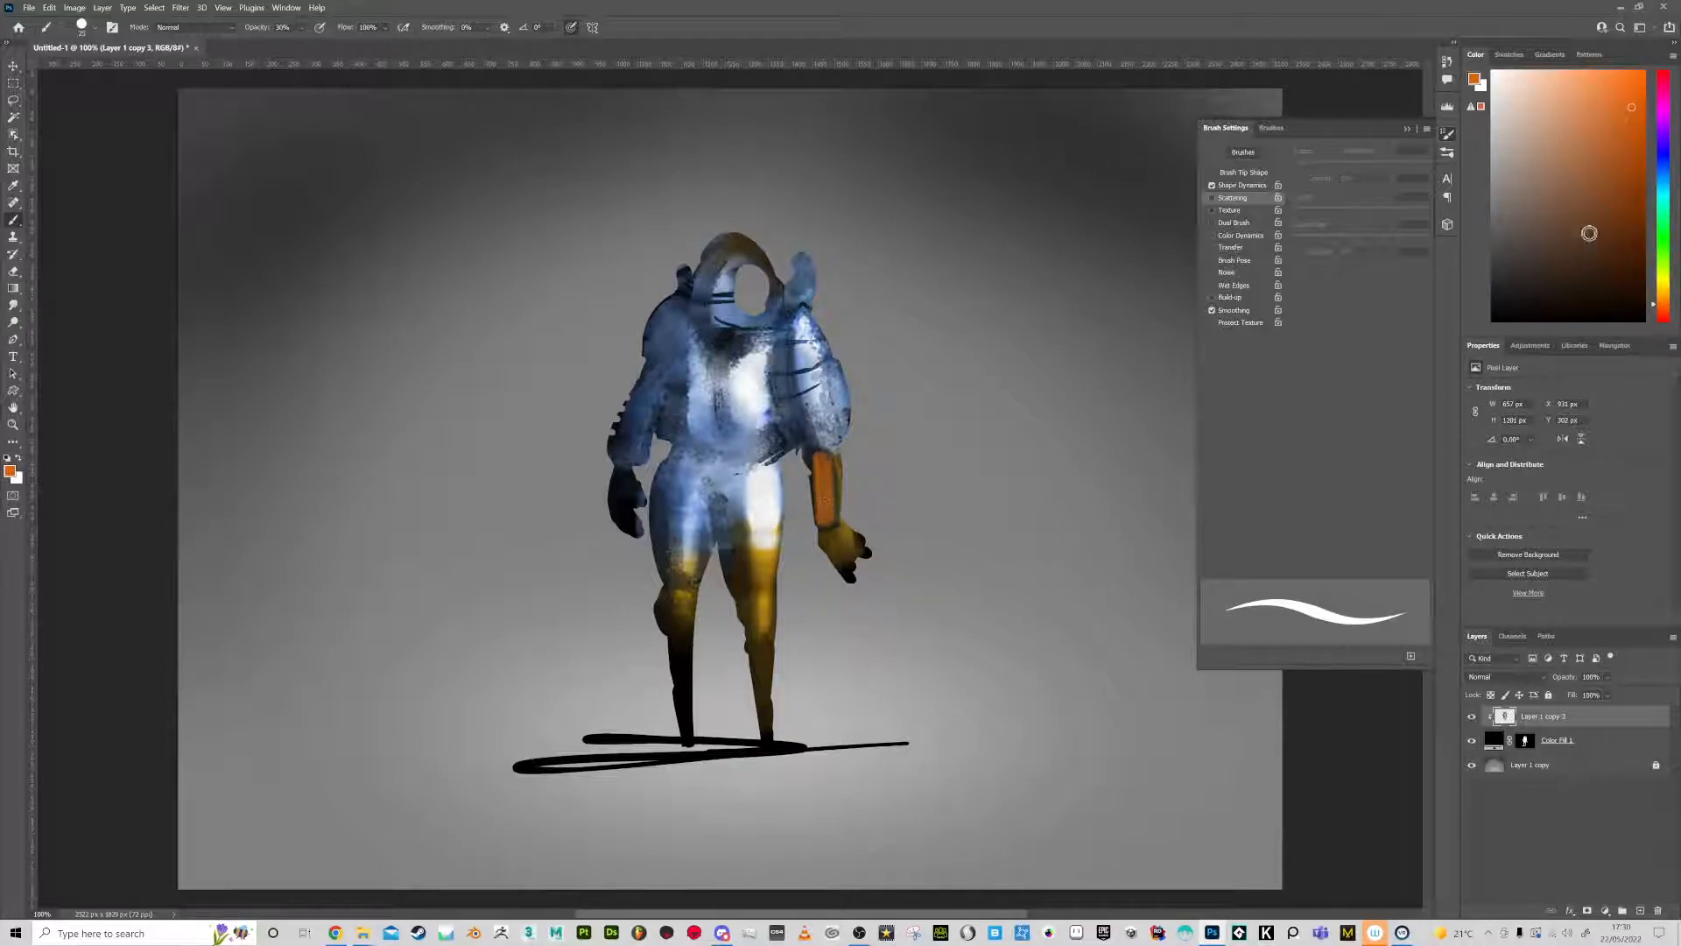
left_click(1623, 243)
left_click_drag(814, 461, 827, 506)
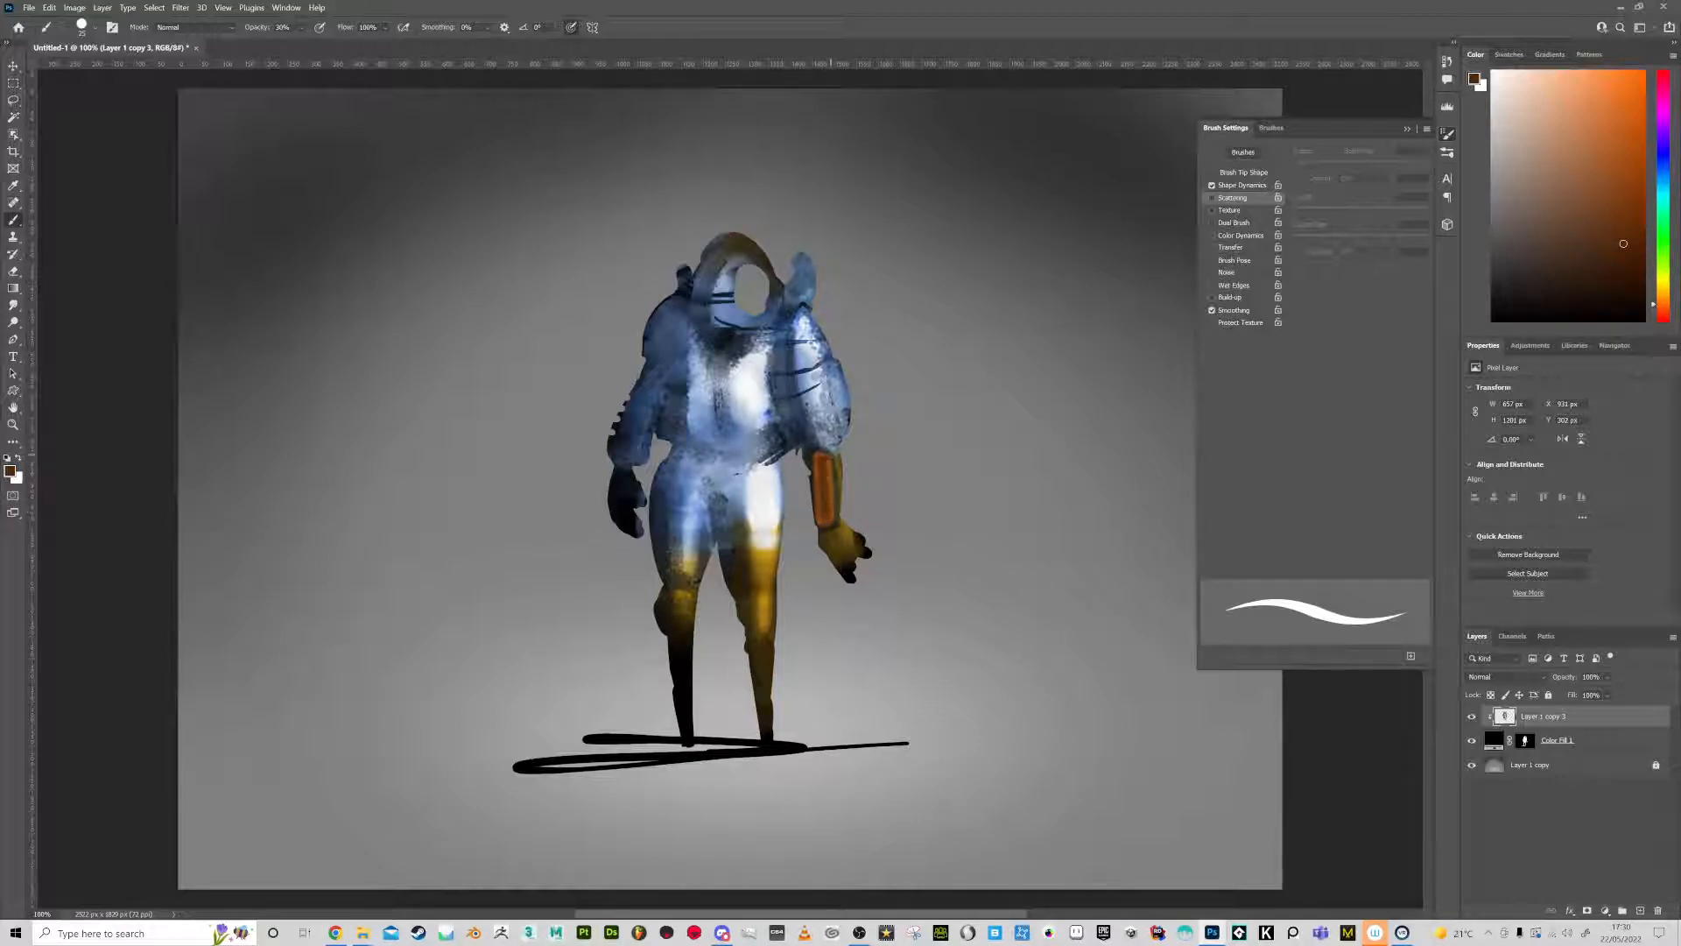
Draw black V-shaped torso lines and shade the hood opening, left arm and right shoulder with black
left_click(1492, 321)
mouse_move(670, 448)
left_mouse_down()
mouse_move(725, 496)
mouse_move(766, 456)
mouse_move(720, 486)
mouse_move(683, 457)
mouse_move(713, 449)
mouse_move(716, 425)
mouse_move(674, 350)
mouse_move(676, 309)
mouse_move(692, 368)
mouse_move(740, 385)
mouse_move(769, 364)
mouse_move(763, 320)
mouse_move(749, 385)
mouse_move(679, 359)
mouse_move(681, 420)
mouse_move(675, 354)
mouse_move(680, 429)
mouse_move(760, 446)
mouse_move(761, 368)
mouse_move(720, 399)
mouse_move(758, 384)
mouse_move(725, 422)
mouse_move(764, 445)
mouse_move(749, 431)
mouse_move(734, 471)
mouse_move(708, 480)
mouse_move(686, 382)
mouse_move(714, 425)
left_mouse_up()
mouse_move(698, 327)
left_mouse_down()
mouse_move(694, 368)
mouse_move(718, 379)
mouse_move(762, 350)
mouse_move(709, 371)
mouse_move(681, 330)
left_mouse_up()
mouse_move(746, 262)
left_mouse_down()
mouse_move(734, 302)
mouse_move(741, 265)
mouse_move(740, 291)
mouse_move(767, 270)
left_mouse_up()
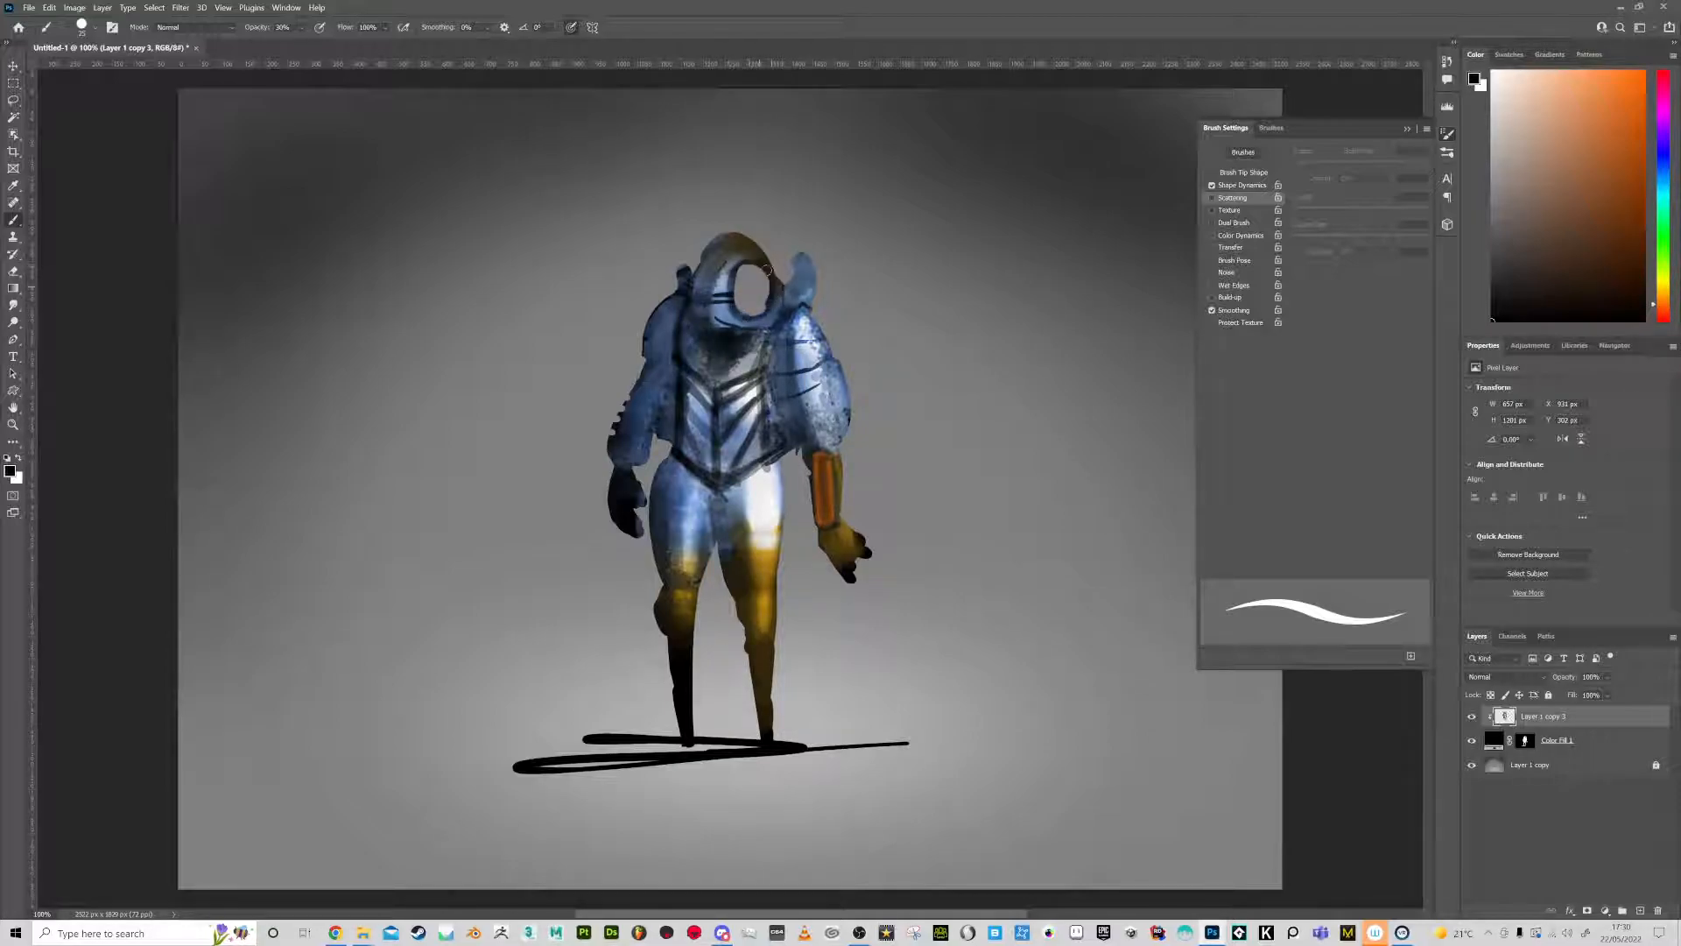
mouse_move(677, 300)
left_mouse_down()
mouse_move(657, 357)
mouse_move(675, 293)
mouse_move(652, 352)
mouse_move(648, 324)
mouse_move(670, 359)
mouse_move(675, 322)
mouse_move(650, 352)
mouse_move(667, 367)
mouse_move(649, 419)
mouse_move(649, 379)
mouse_move(660, 413)
left_mouse_up()
mouse_move(800, 419)
left_mouse_down()
mouse_move(837, 433)
mouse_move(827, 355)
mouse_move(841, 415)
mouse_move(842, 372)
left_mouse_up()
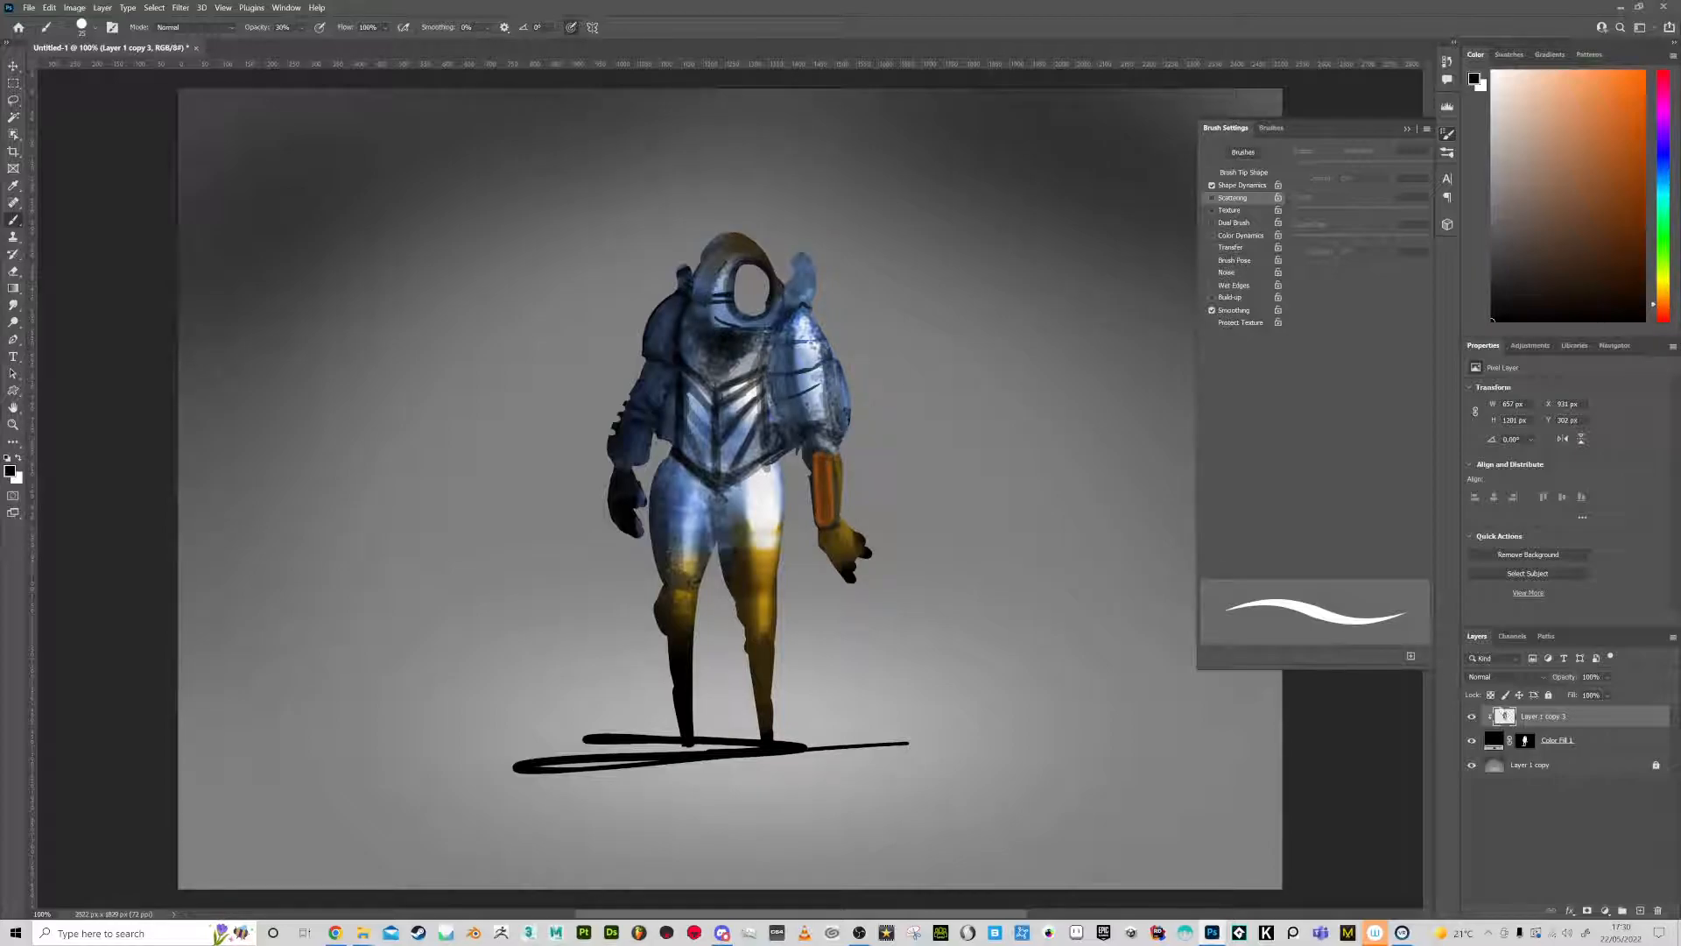
Shift the paint layer's hue by +160 with Hue/Saturation
key("ctrl+u")
left_click_drag(1249, 479, 1309, 502)
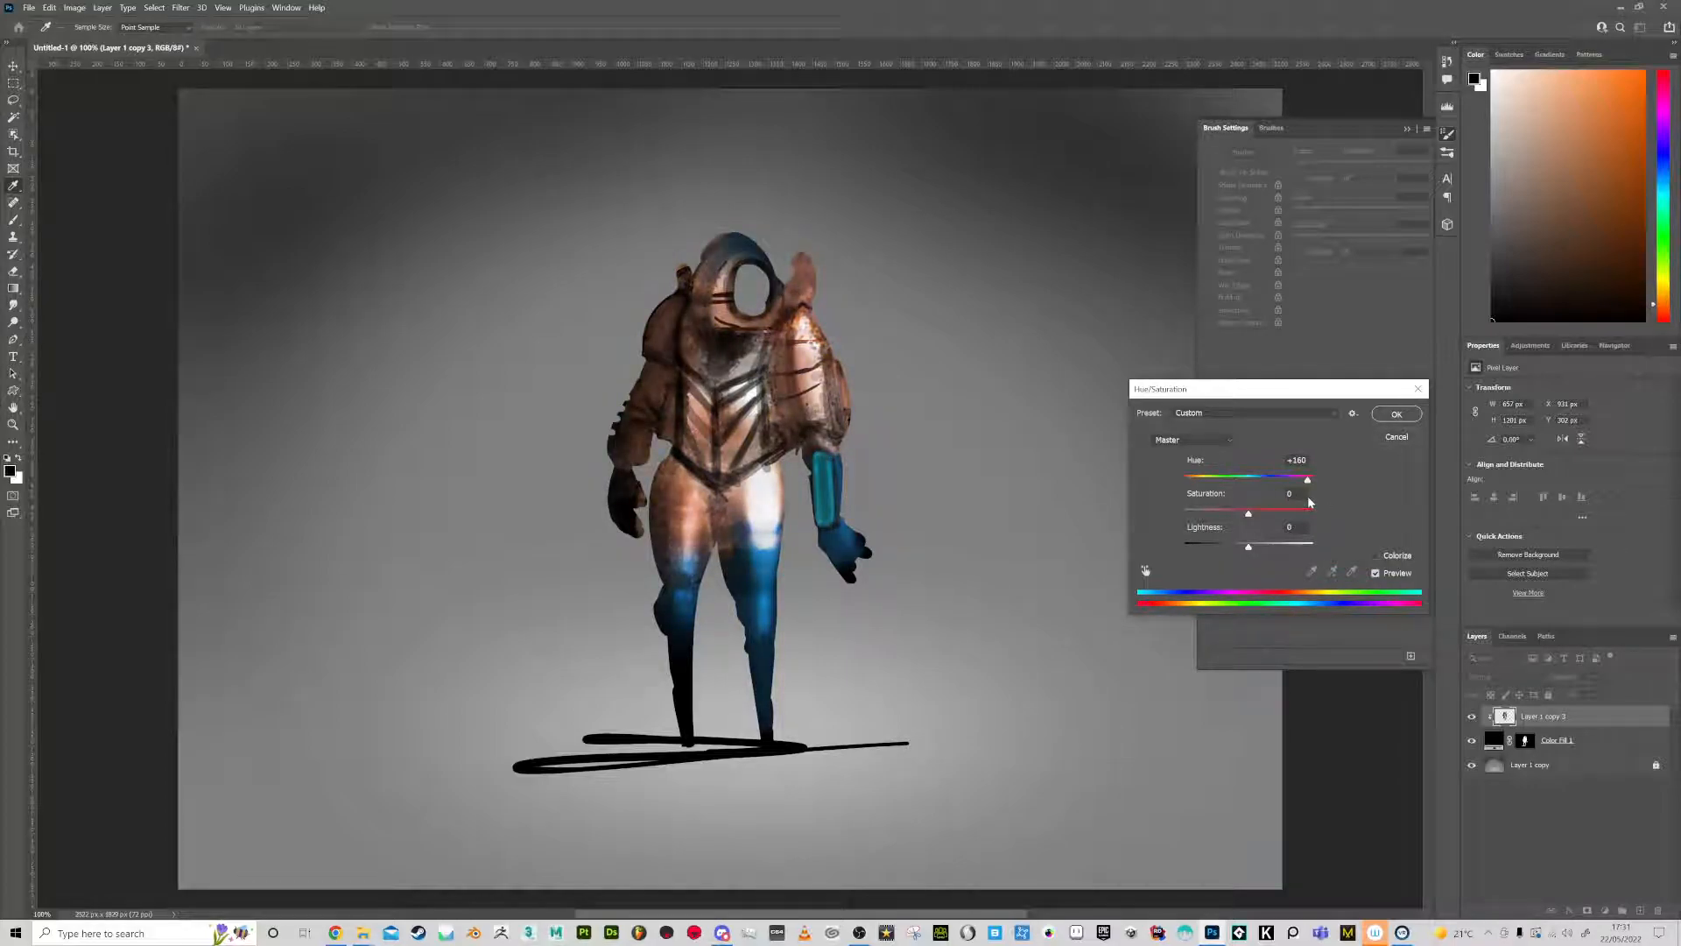
left_click(1396, 414)
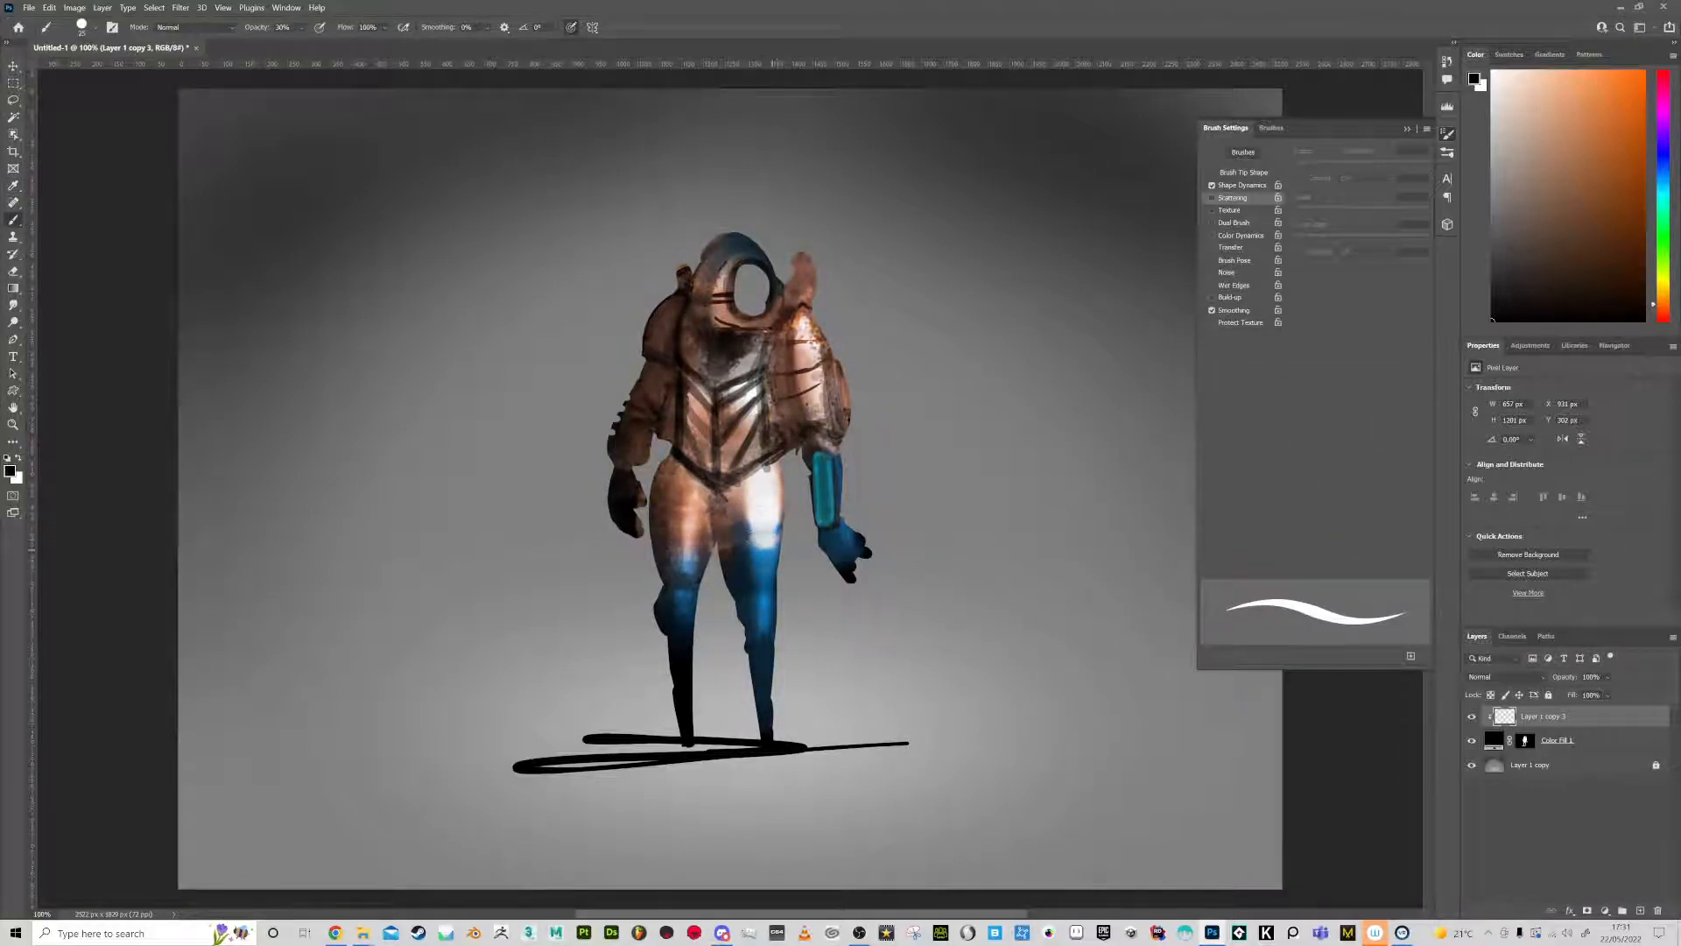
Paint the inner right leg with brown sampled from the thigh and smudge the colour transitions on both legs with a larger brush
left_click(753, 495, "alt")
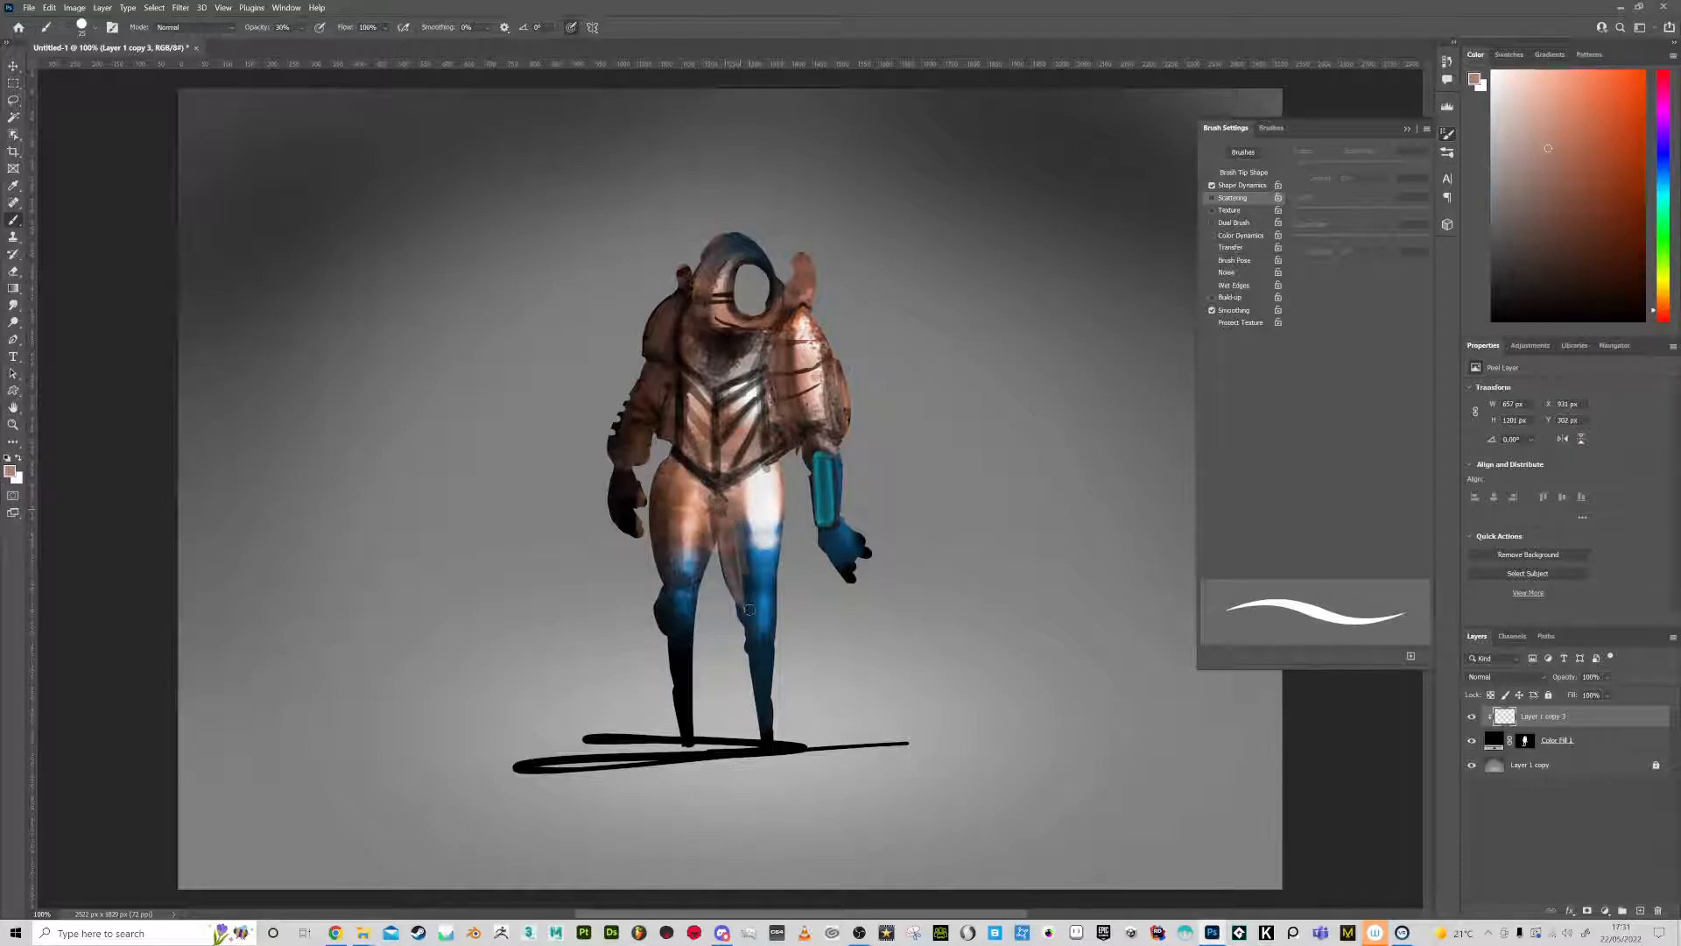
left_click(12, 308)
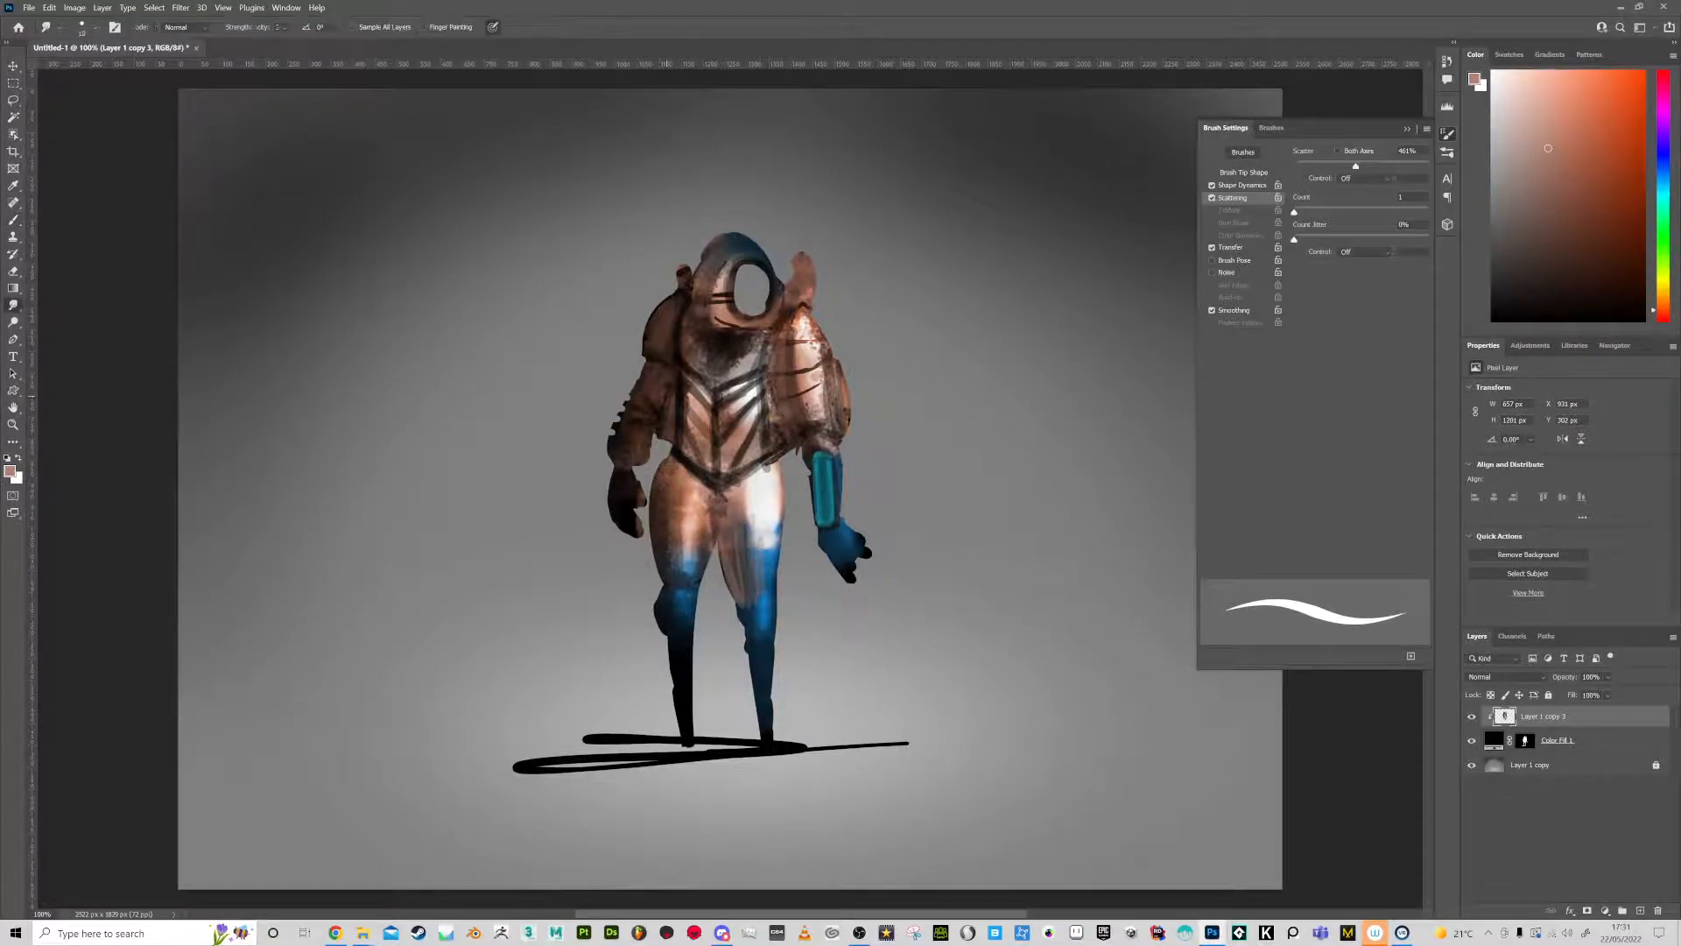
key("bracketright")
key("bracketright")
key("bracketright")
mouse_move(769, 525)
left_mouse_down()
mouse_move(760, 589)
mouse_move(740, 565)
mouse_move(741, 620)
mouse_move(764, 613)
left_mouse_up()
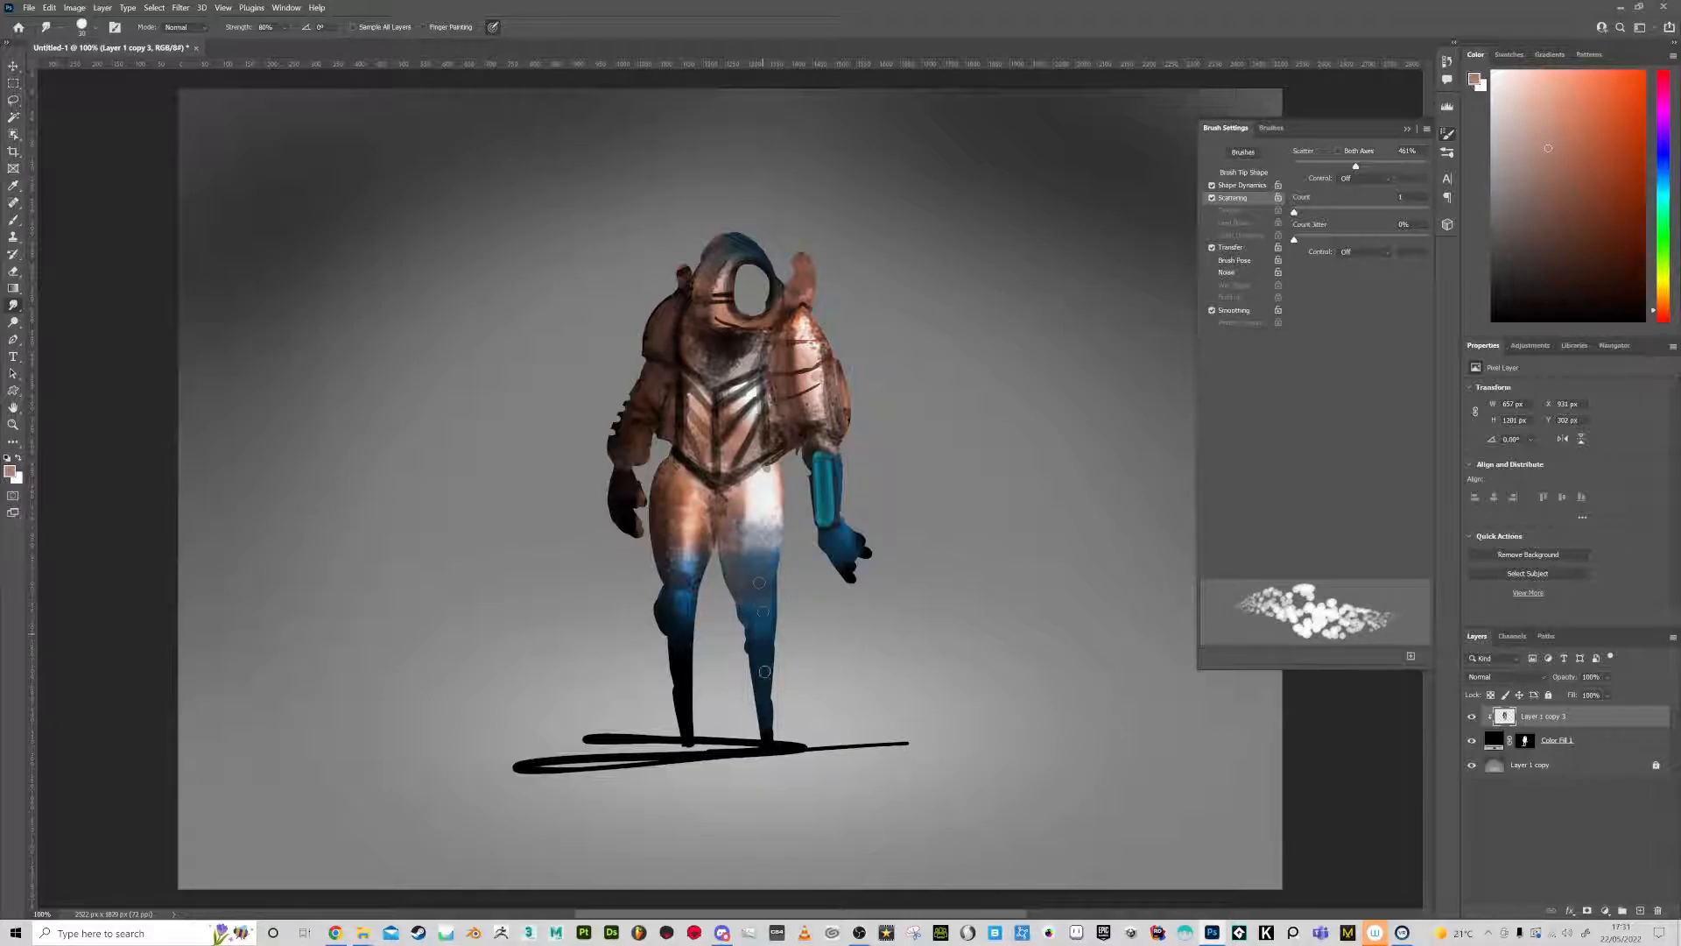
mouse_move(674, 512)
left_mouse_down()
mouse_move(682, 665)
mouse_move(702, 569)
left_mouse_up()
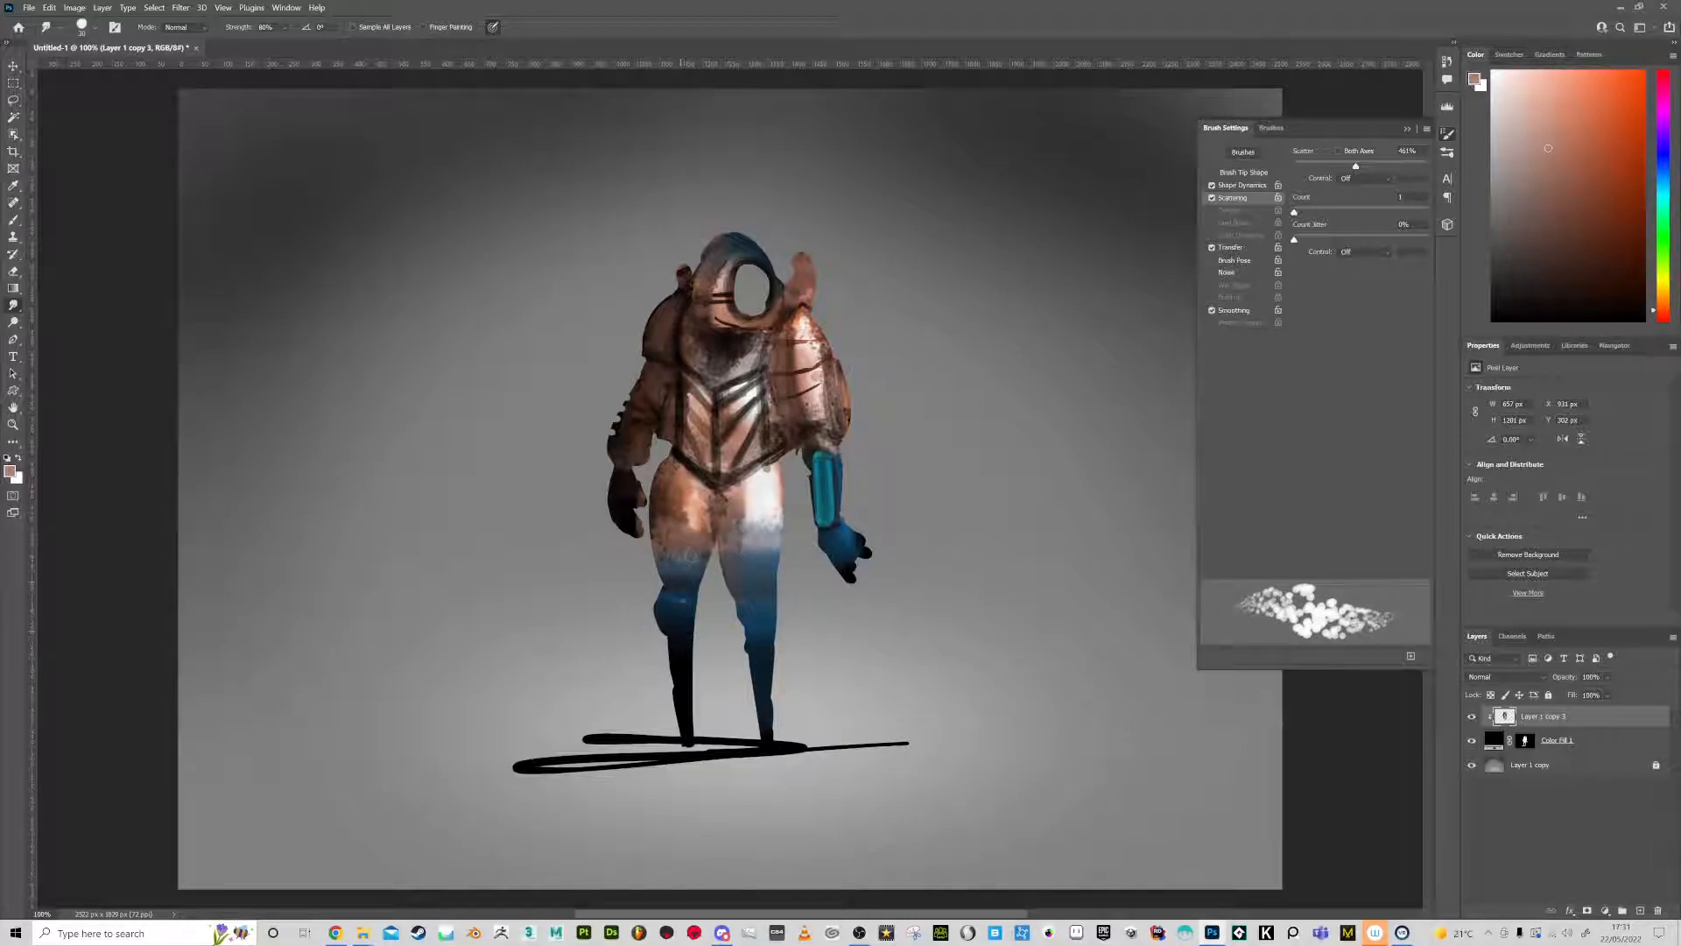
Smudge the thigh colours down into the blue of both legs using a smaller brush at 100% strength
key("0")
key("bracketleft")
key("bracketleft")
key("bracketleft")
key("bracketleft")
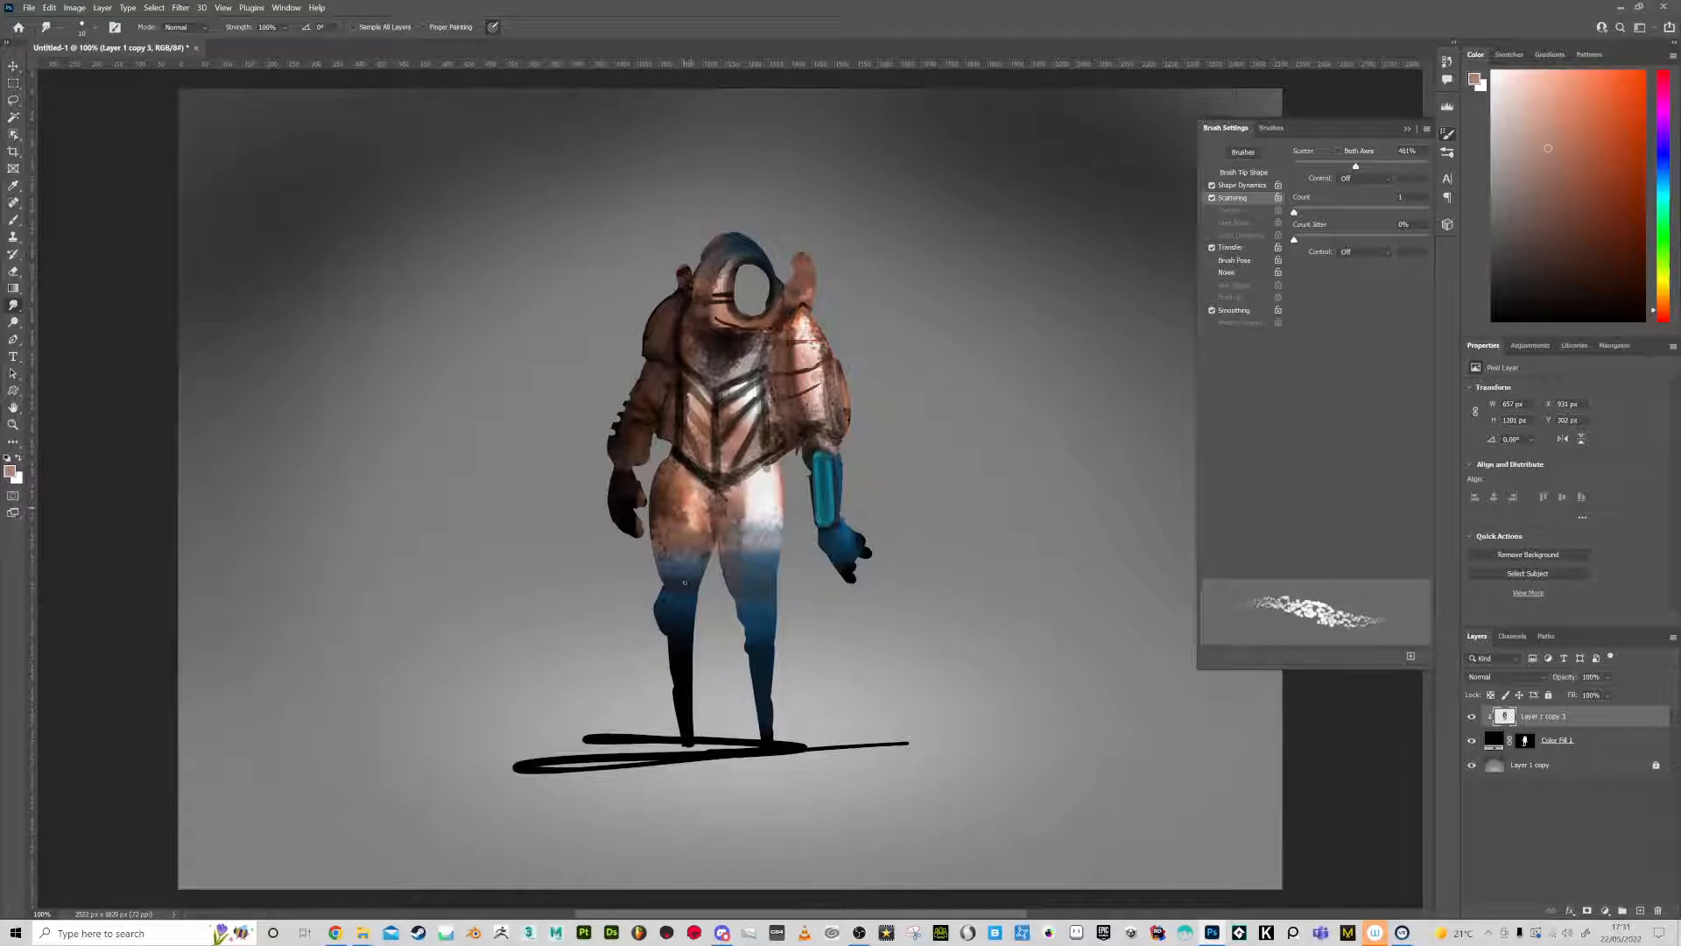
left_click_drag(694, 506, 682, 578)
left_click_drag(758, 516, 767, 613)
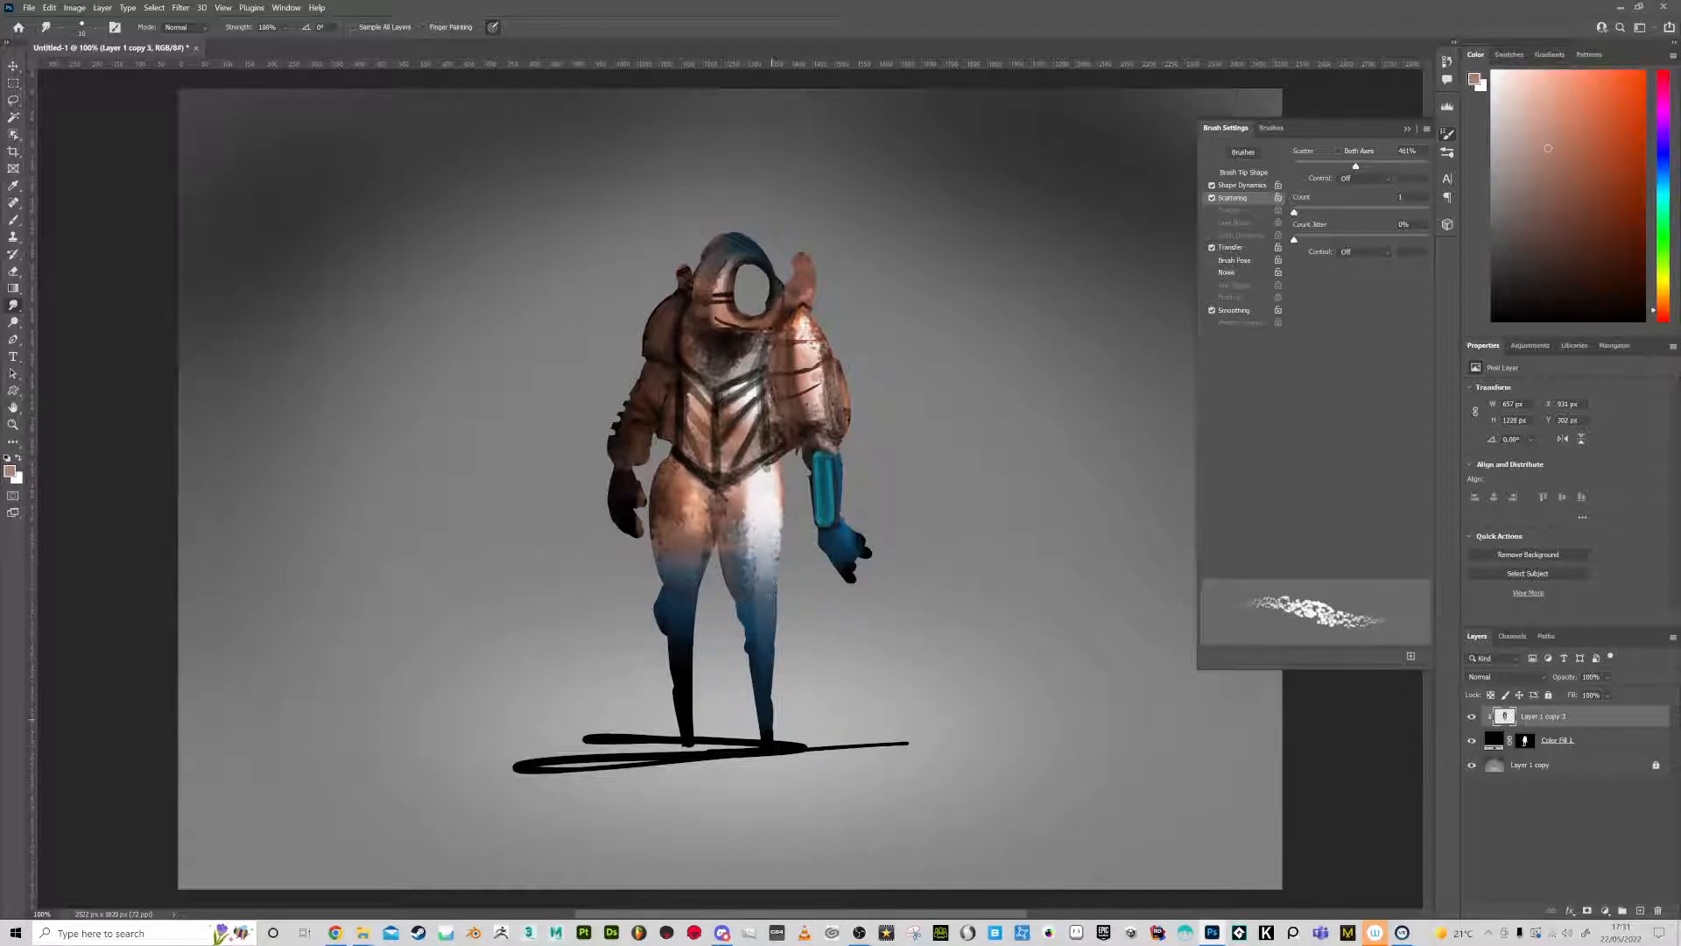
left_click_drag(684, 584, 684, 611)
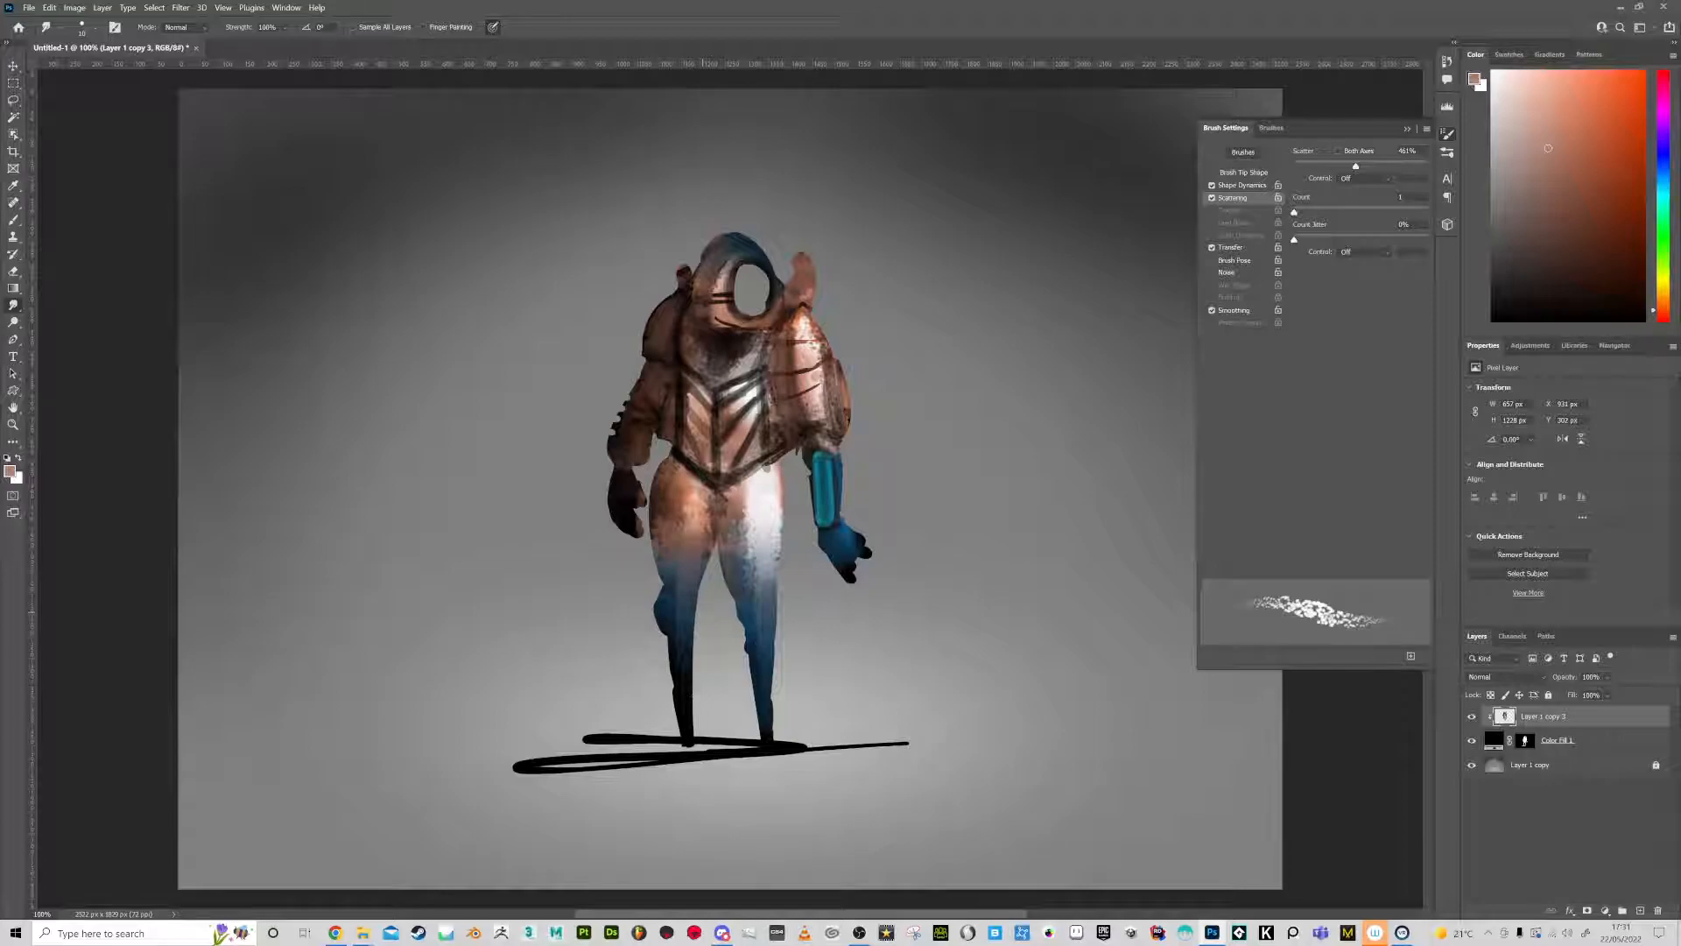
Smudge the V-shaped lines on the torso and the panel lines on the hood and right shoulder
mouse_move(759, 472)
left_mouse_down()
mouse_move(728, 491)
mouse_move(691, 429)
mouse_move(697, 385)
mouse_move(682, 397)
mouse_move(740, 445)
left_mouse_up()
left_click_drag(734, 462, 754, 396)
mouse_move(739, 440)
left_mouse_down()
mouse_move(760, 384)
mouse_move(678, 394)
mouse_move(678, 363)
mouse_move(735, 353)
mouse_move(718, 282)
left_mouse_up()
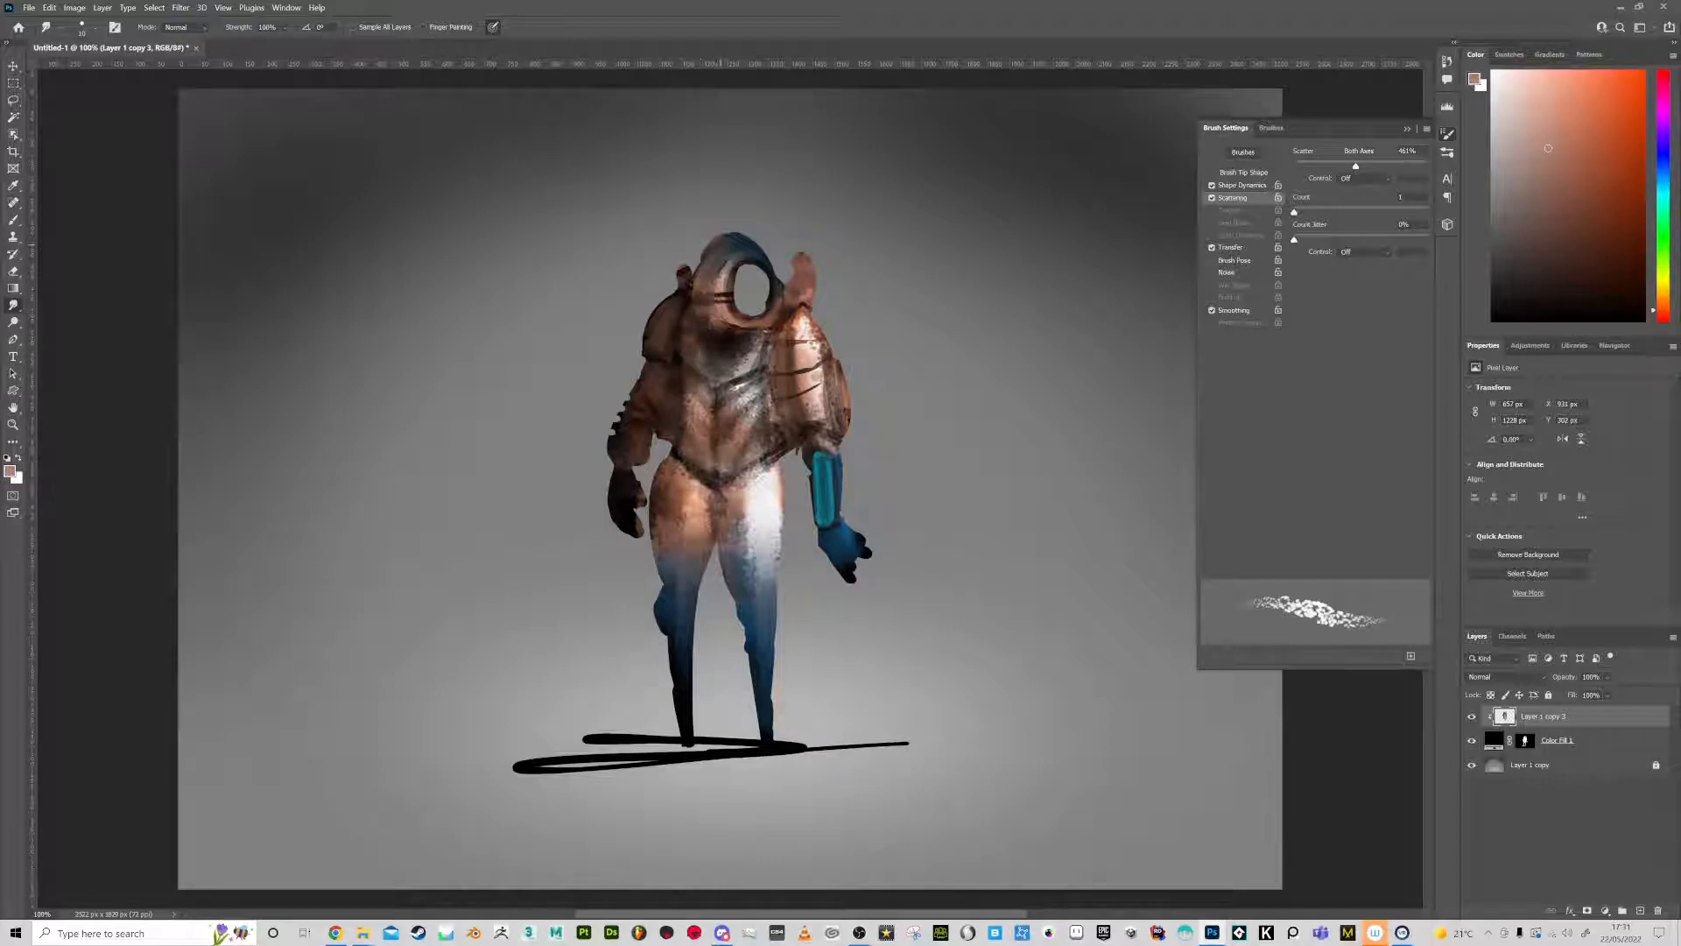
left_click_drag(807, 313, 792, 341)
left_click_drag(751, 371, 749, 452)
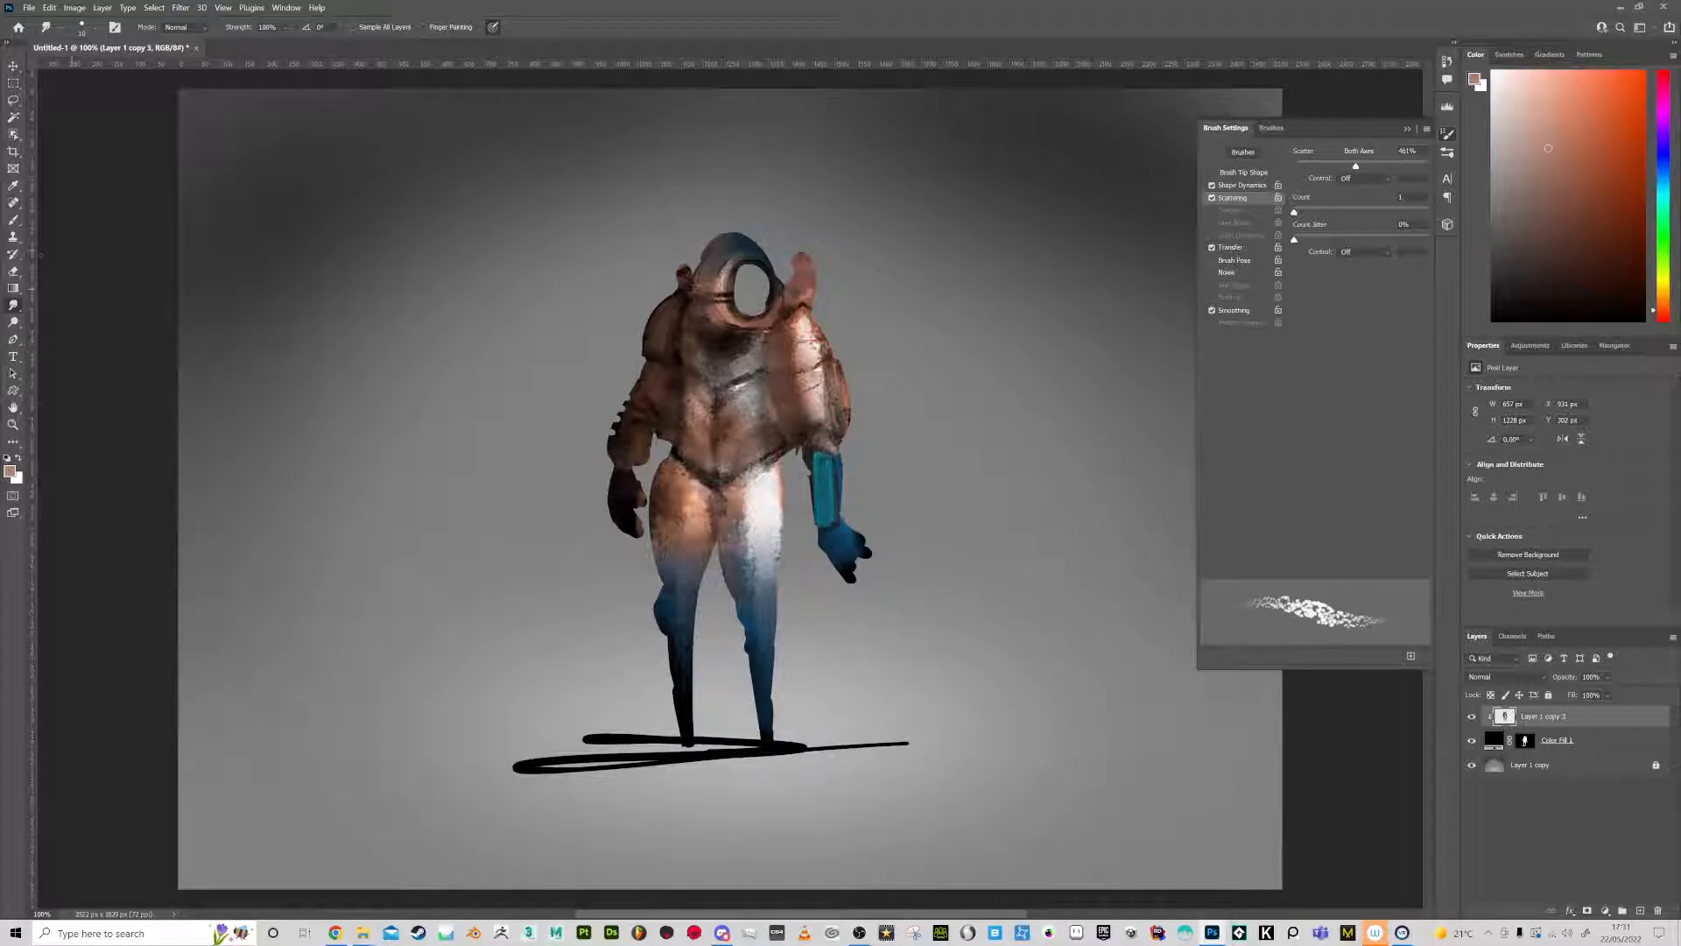
Paint light pink highlights along the left arm, hand and chest with the brush
left_click(14, 221)
left_click(1538, 89)
mouse_move(652, 407)
left_mouse_down()
mouse_move(632, 411)
mouse_move(651, 413)
left_mouse_up()
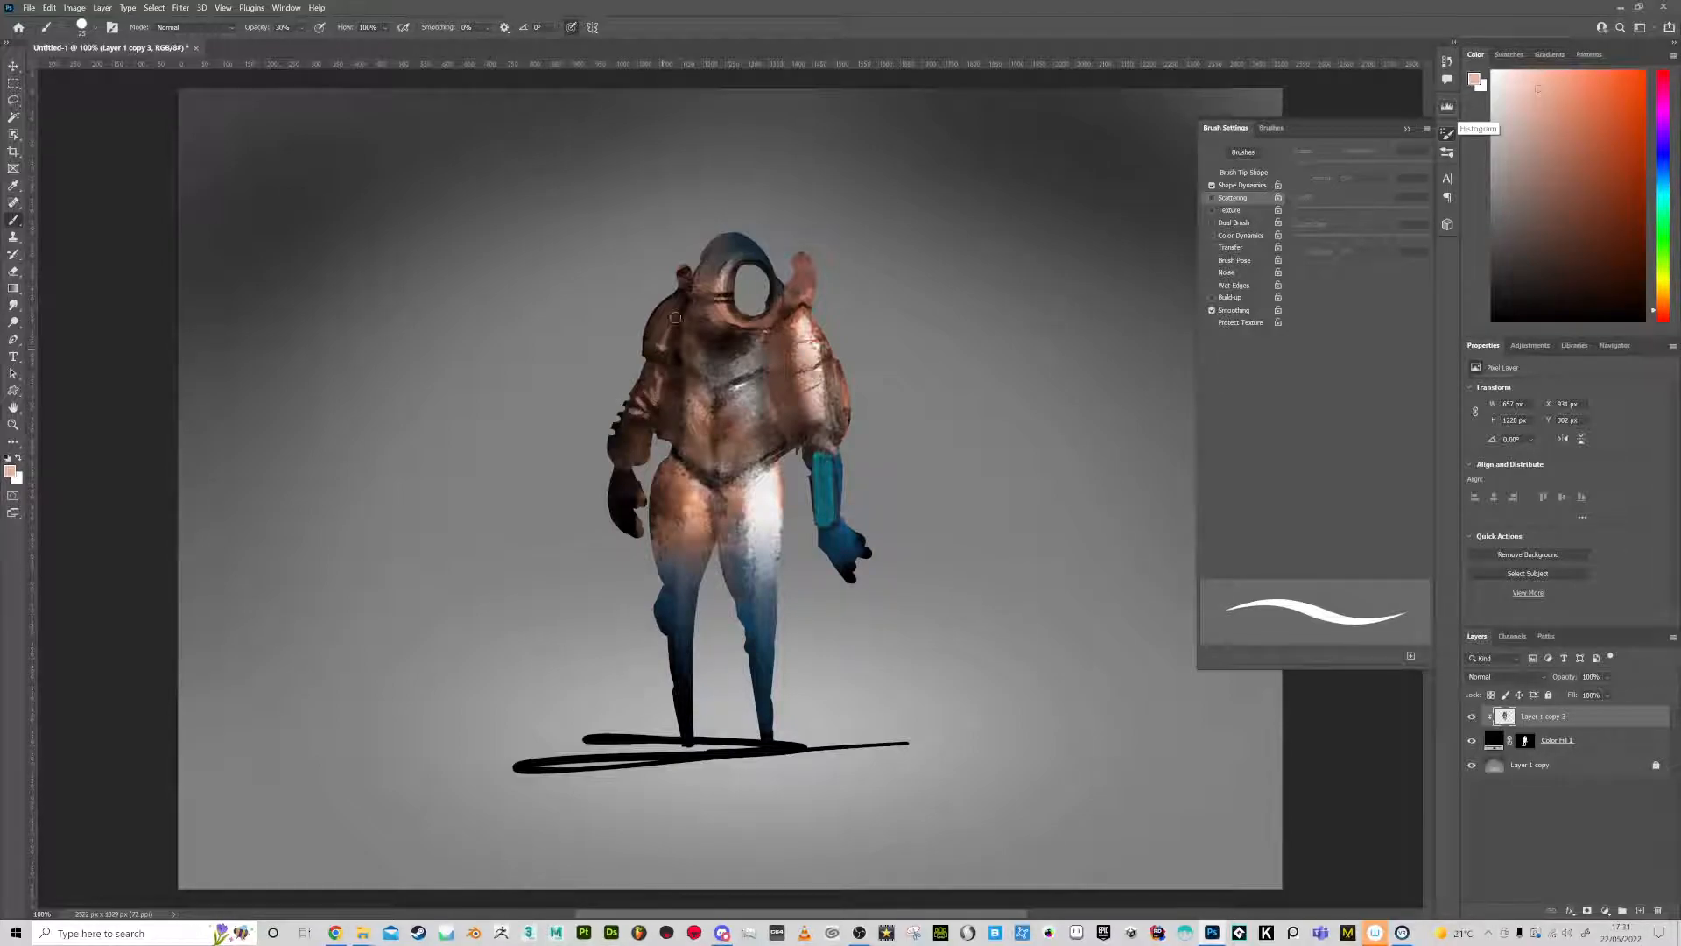
left_click_drag(646, 422, 634, 488)
mouse_move(705, 434)
left_mouse_down()
mouse_move(709, 392)
mouse_move(732, 440)
mouse_move(750, 379)
mouse_move(718, 370)
mouse_move(740, 358)
mouse_move(733, 335)
mouse_move(716, 386)
left_mouse_up()
Paint a near-white V-shaped collar highlight across the upper chest
left_click(1538, 89)
left_click_drag(689, 363, 721, 388)
mouse_move(720, 387)
left_mouse_down()
mouse_move(742, 377)
mouse_move(681, 361)
mouse_move(765, 366)
mouse_move(685, 363)
left_mouse_up()
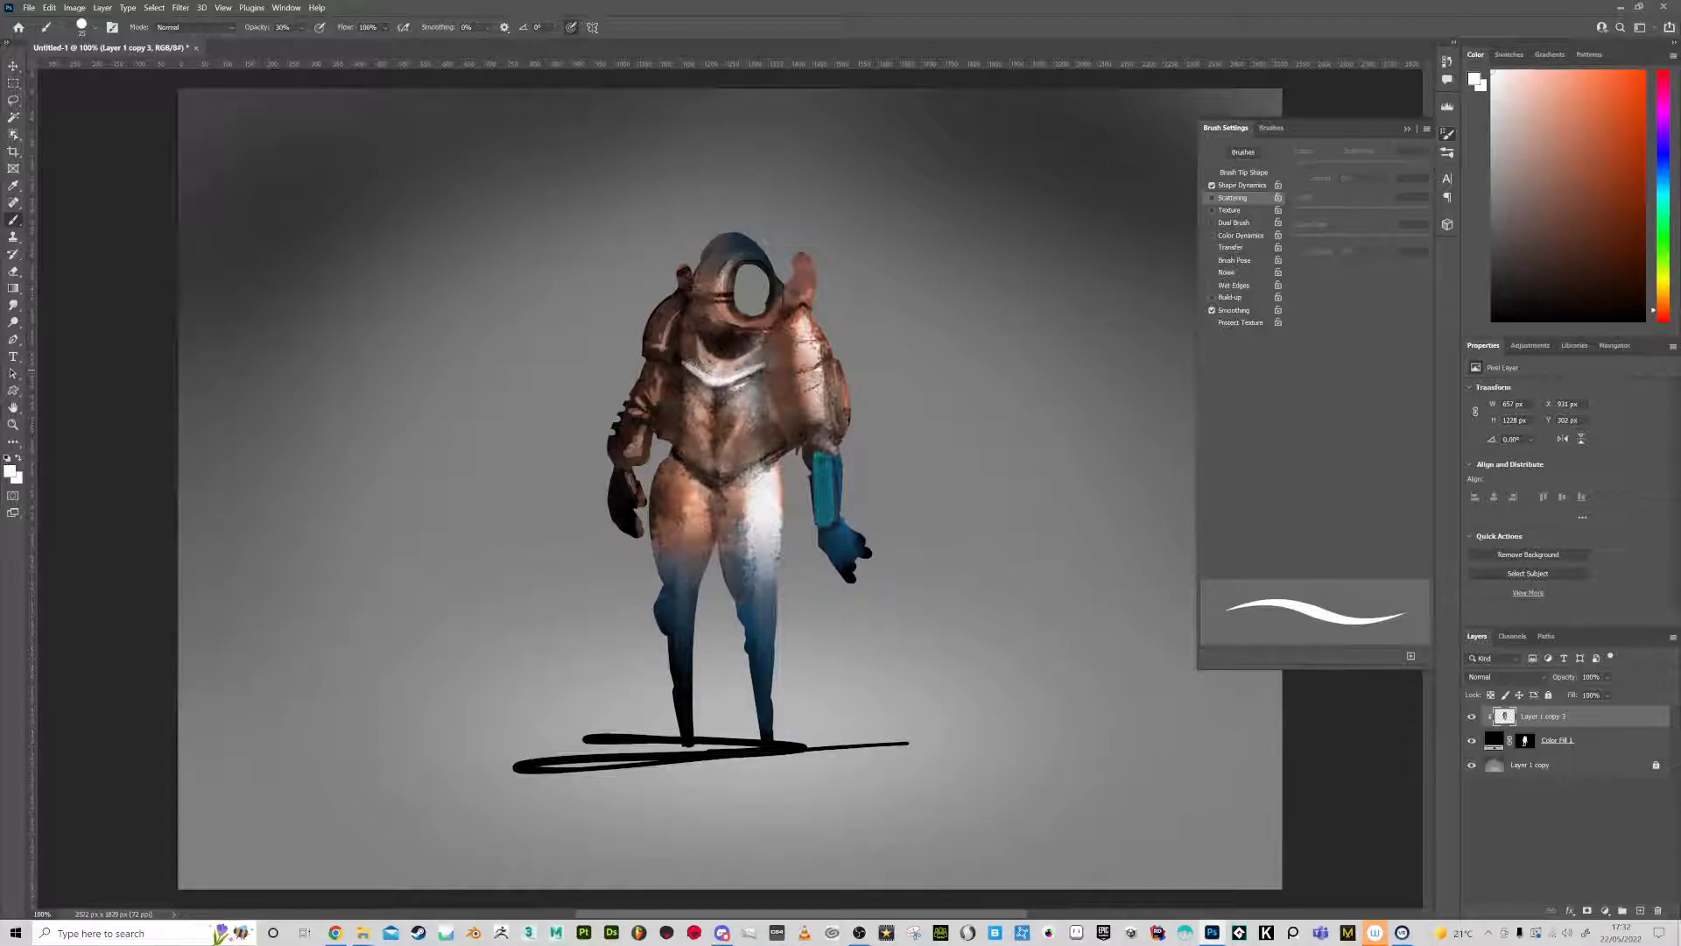
Group all three layers and duplicate the group
left_click(1605, 911)
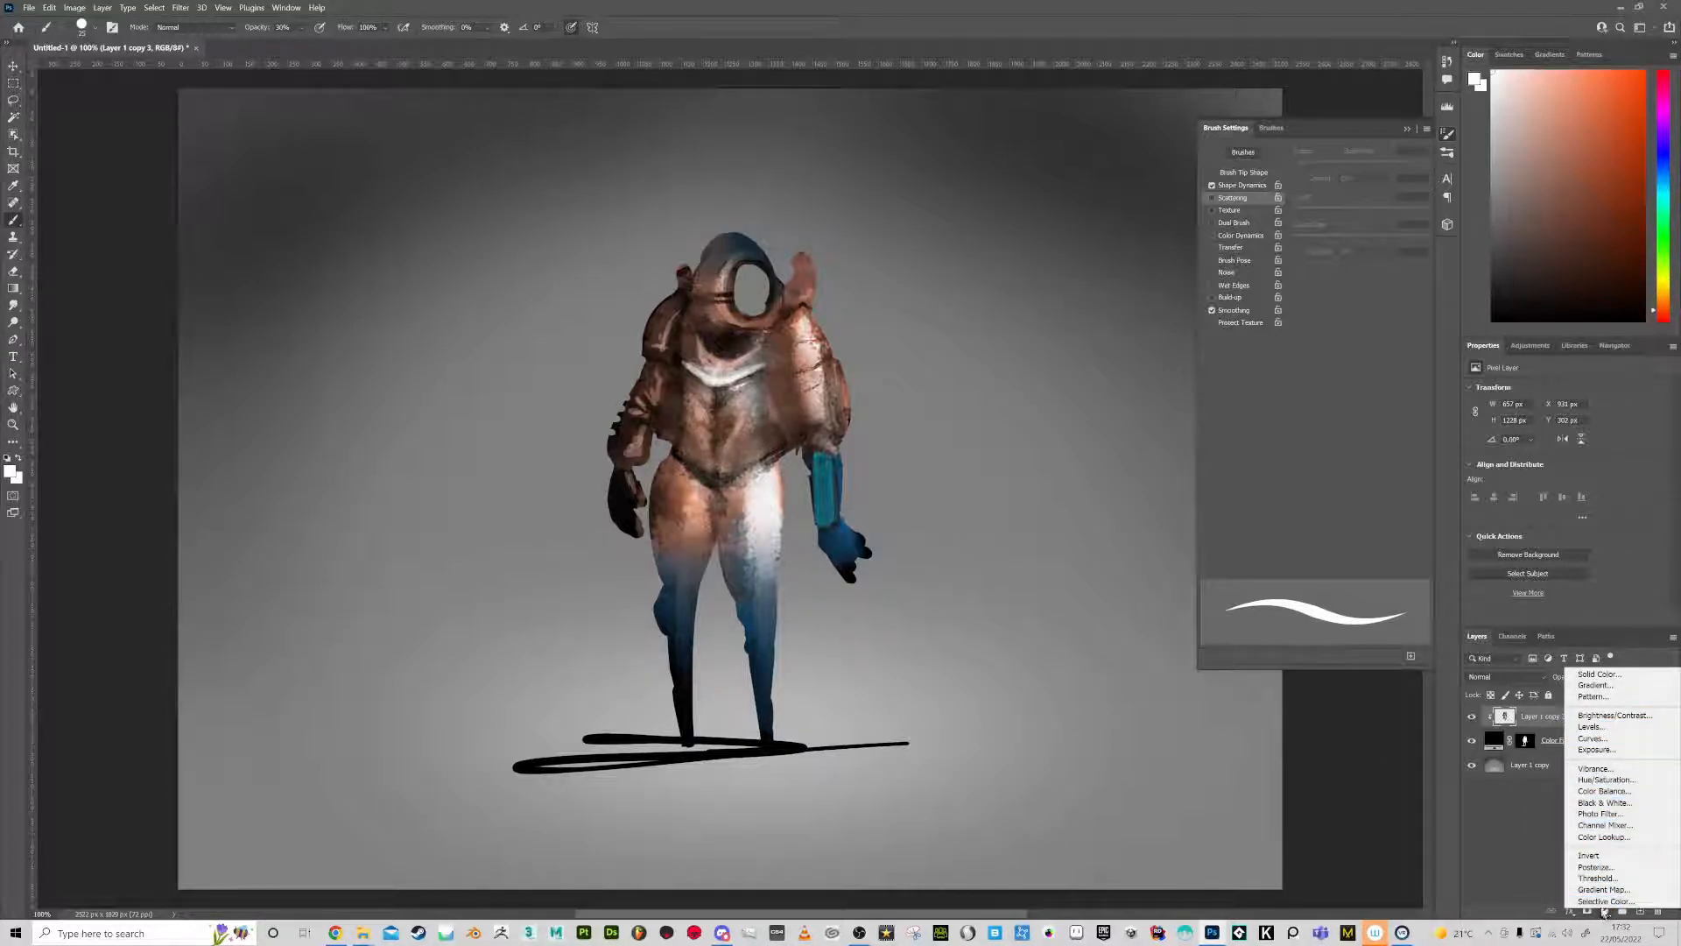
left_click(1532, 879)
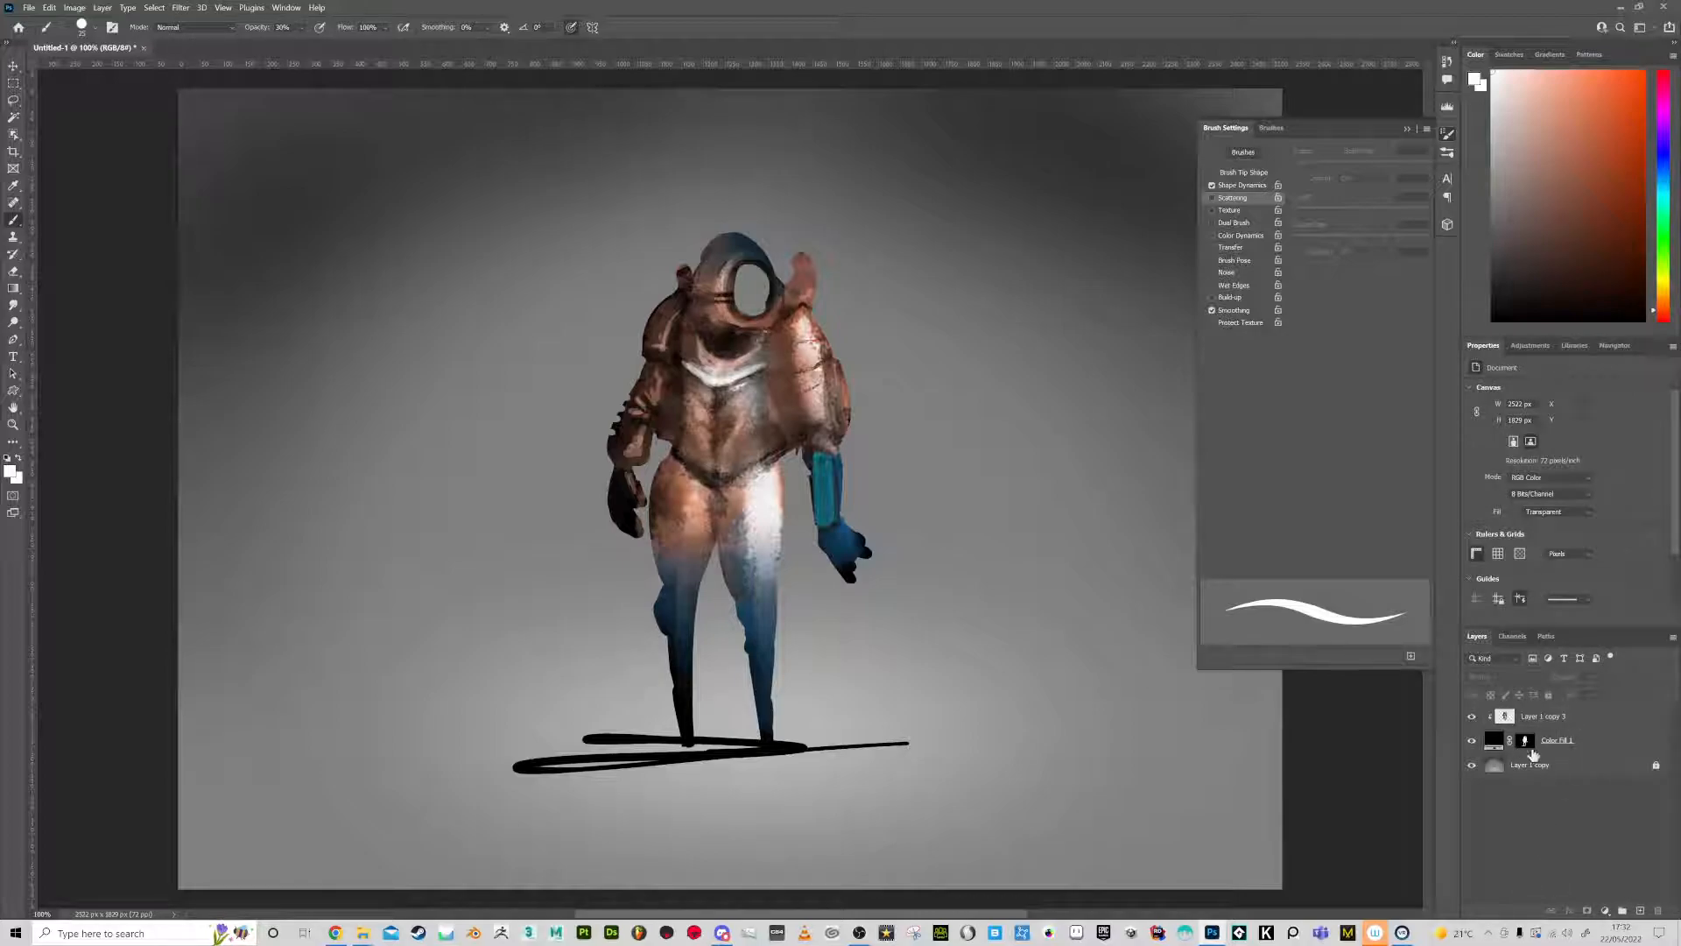
left_click(1564, 769, "shift")
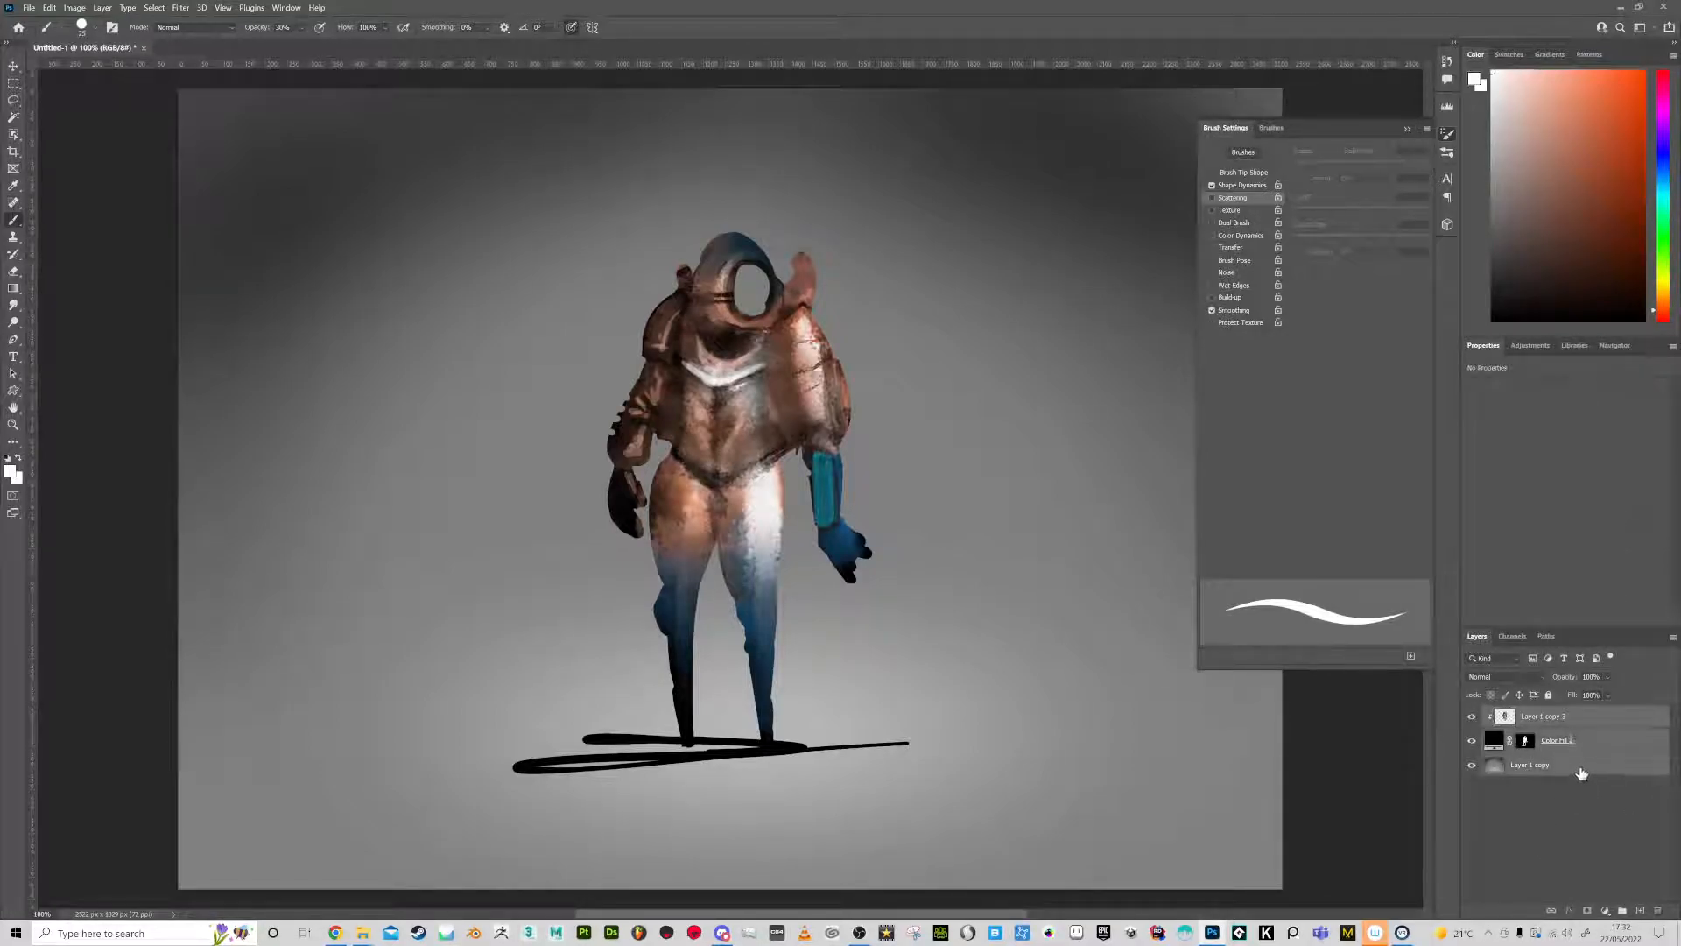
left_click(1622, 910)
left_click_drag(1546, 718, 1640, 912)
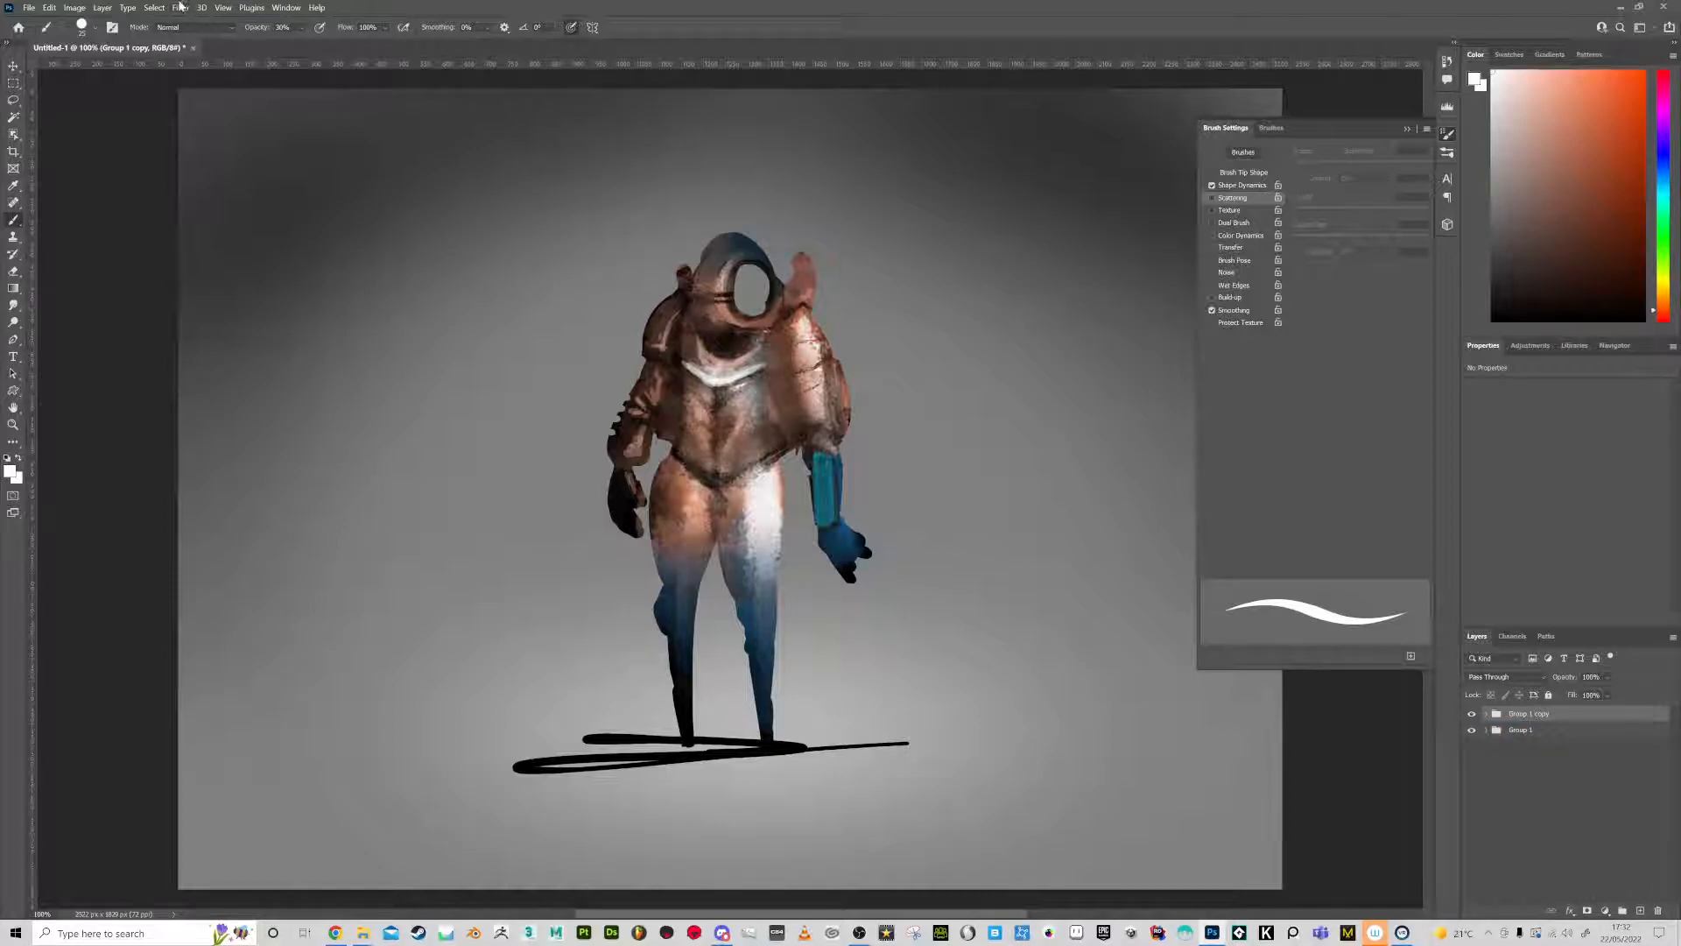
Merge the duplicated group into a single layer
left_click(180, 7)
left_click(1530, 723)
right_click(1530, 723)
left_click(1585, 607)
Apply a Gaussian Blur with a radius of 10 pixels to the merged copy
left_click(180, 7)
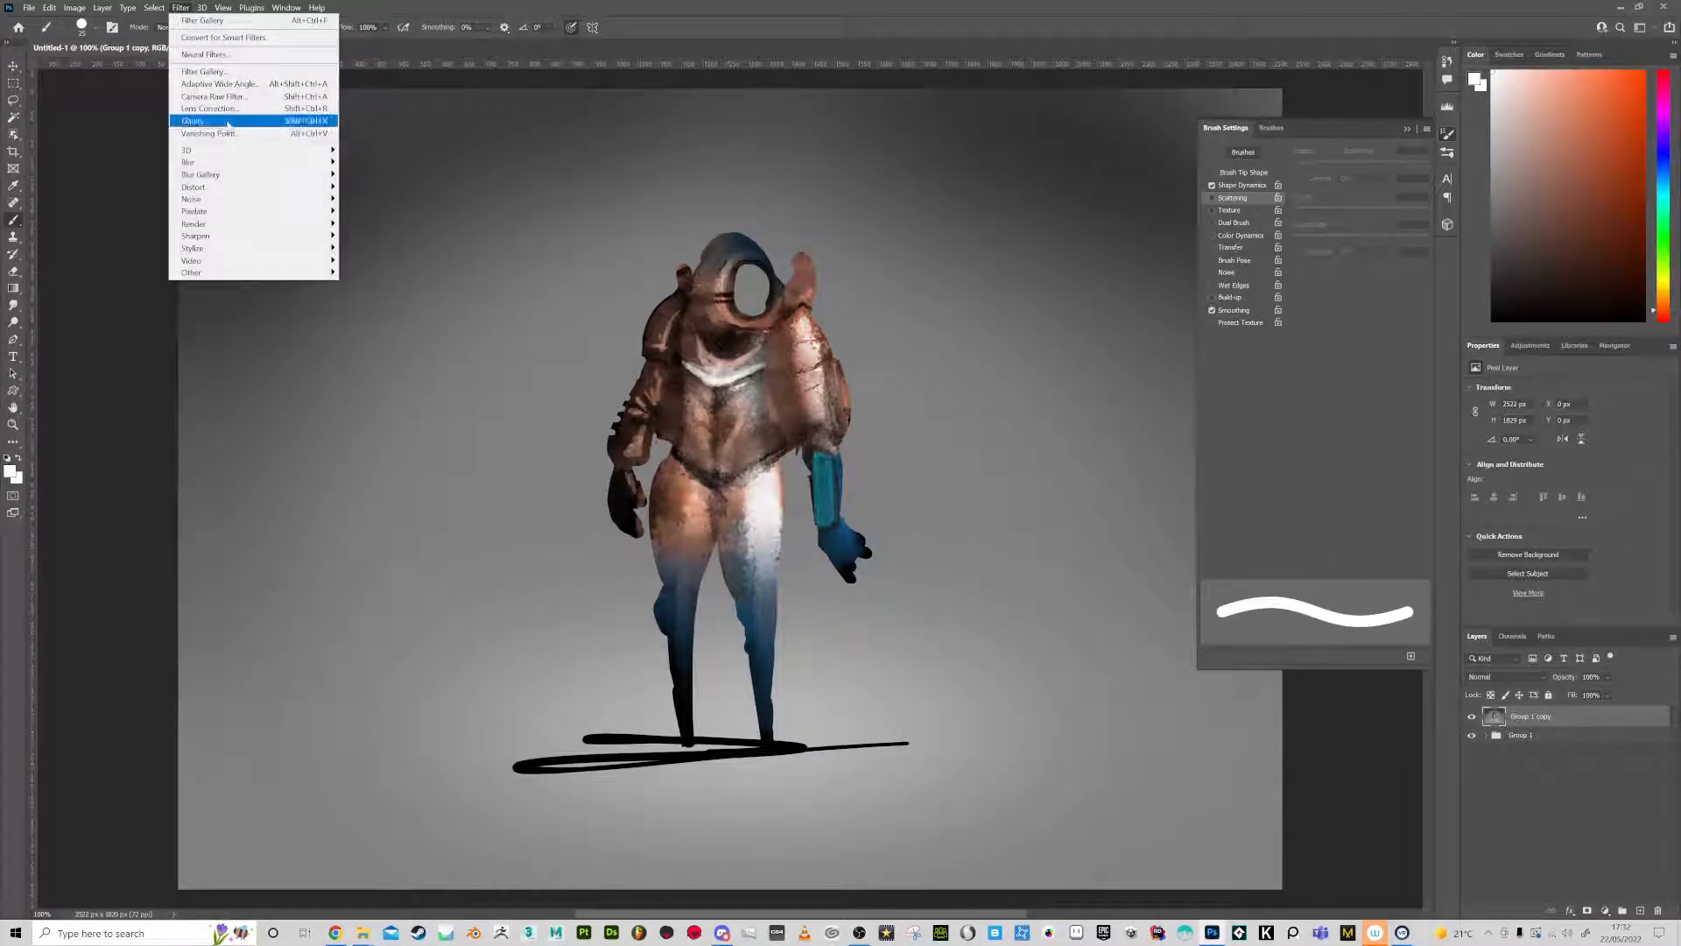
mouse_move(245, 163)
left_click(368, 211)
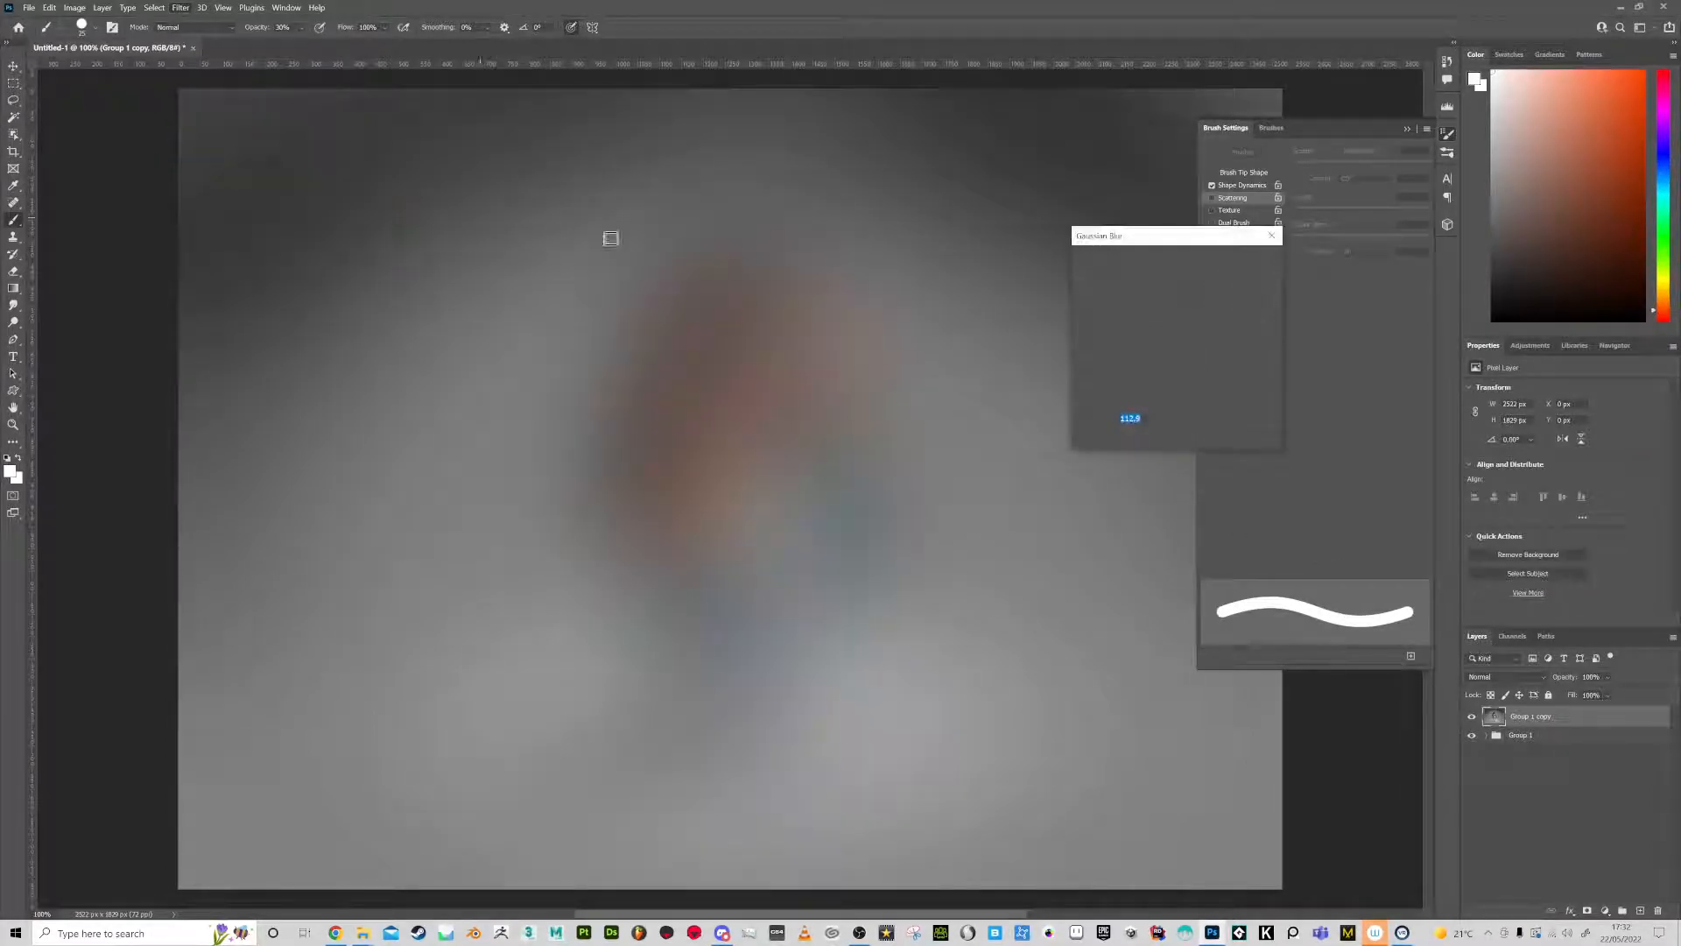
left_click_drag(1100, 433, 1127, 433)
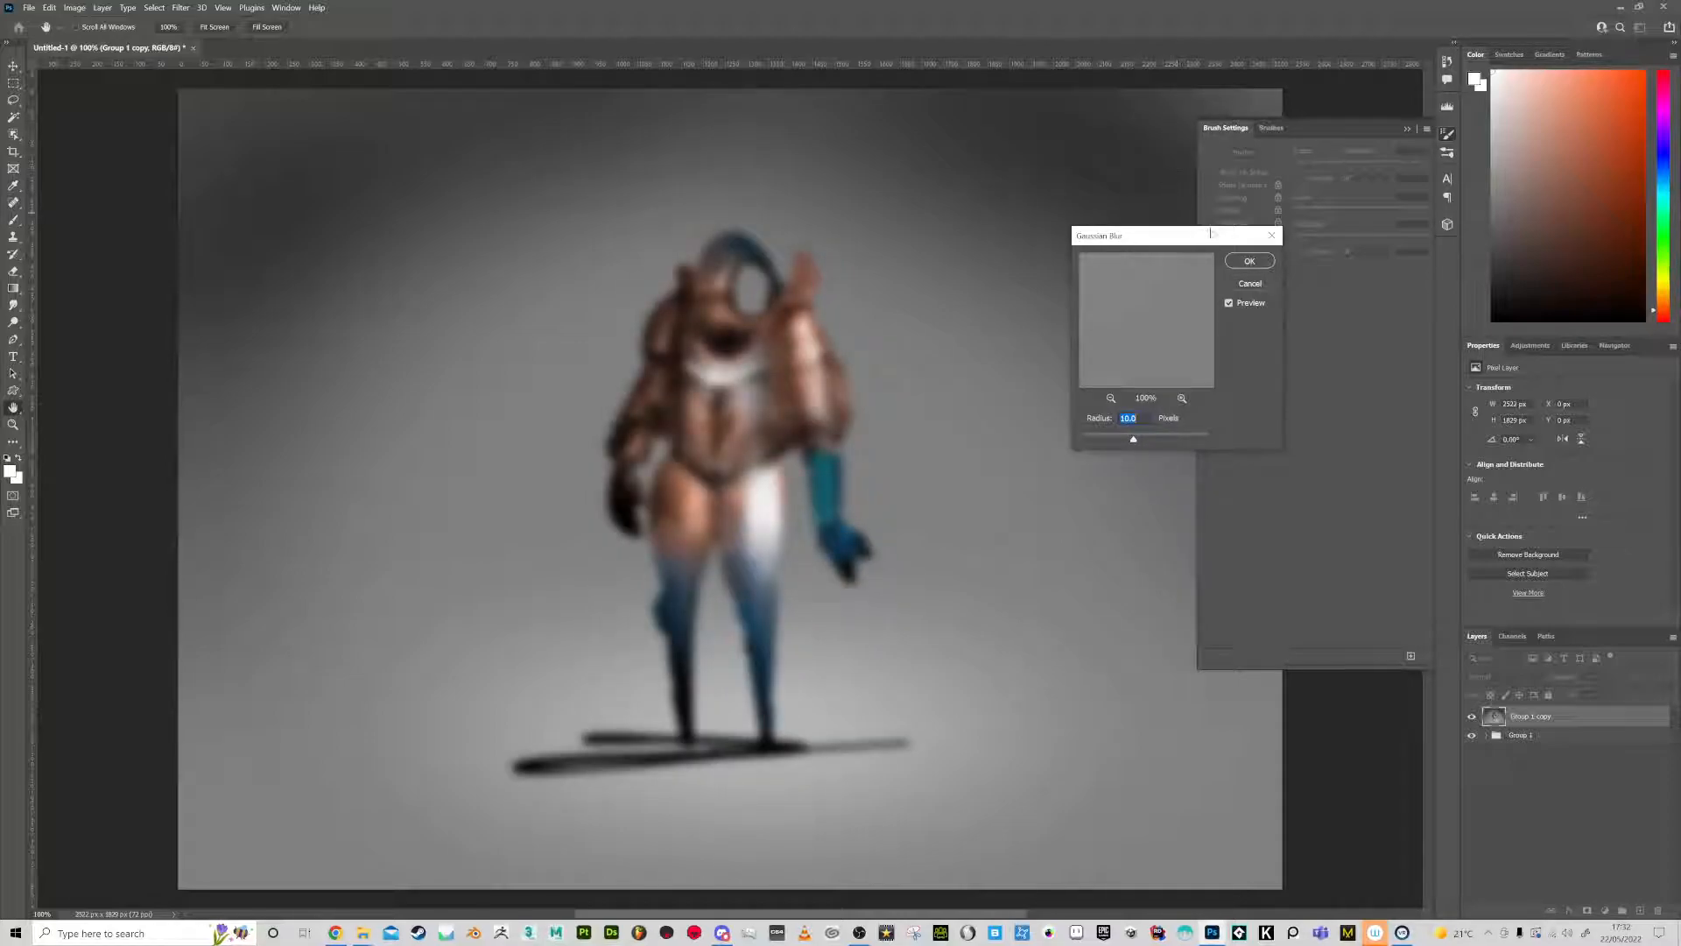
left_click(1252, 260)
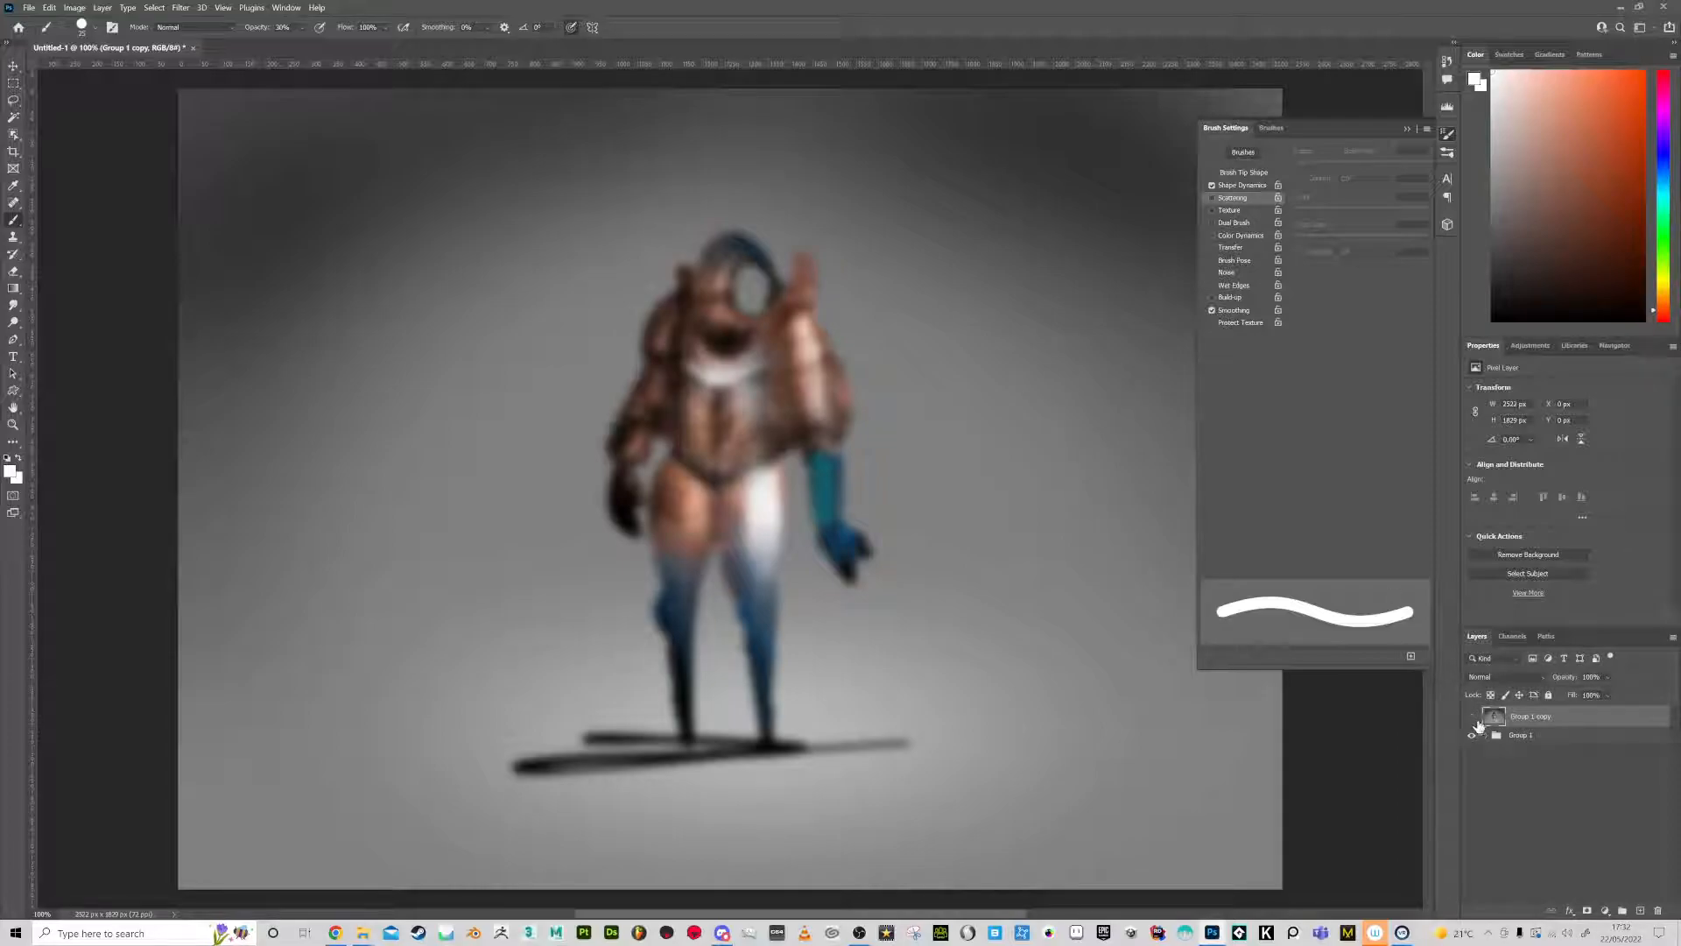
Delete the blurred merged copy and expand the original group
left_click(1472, 716)
left_click(1487, 736)
left_click_drag(1545, 717, 1657, 911)
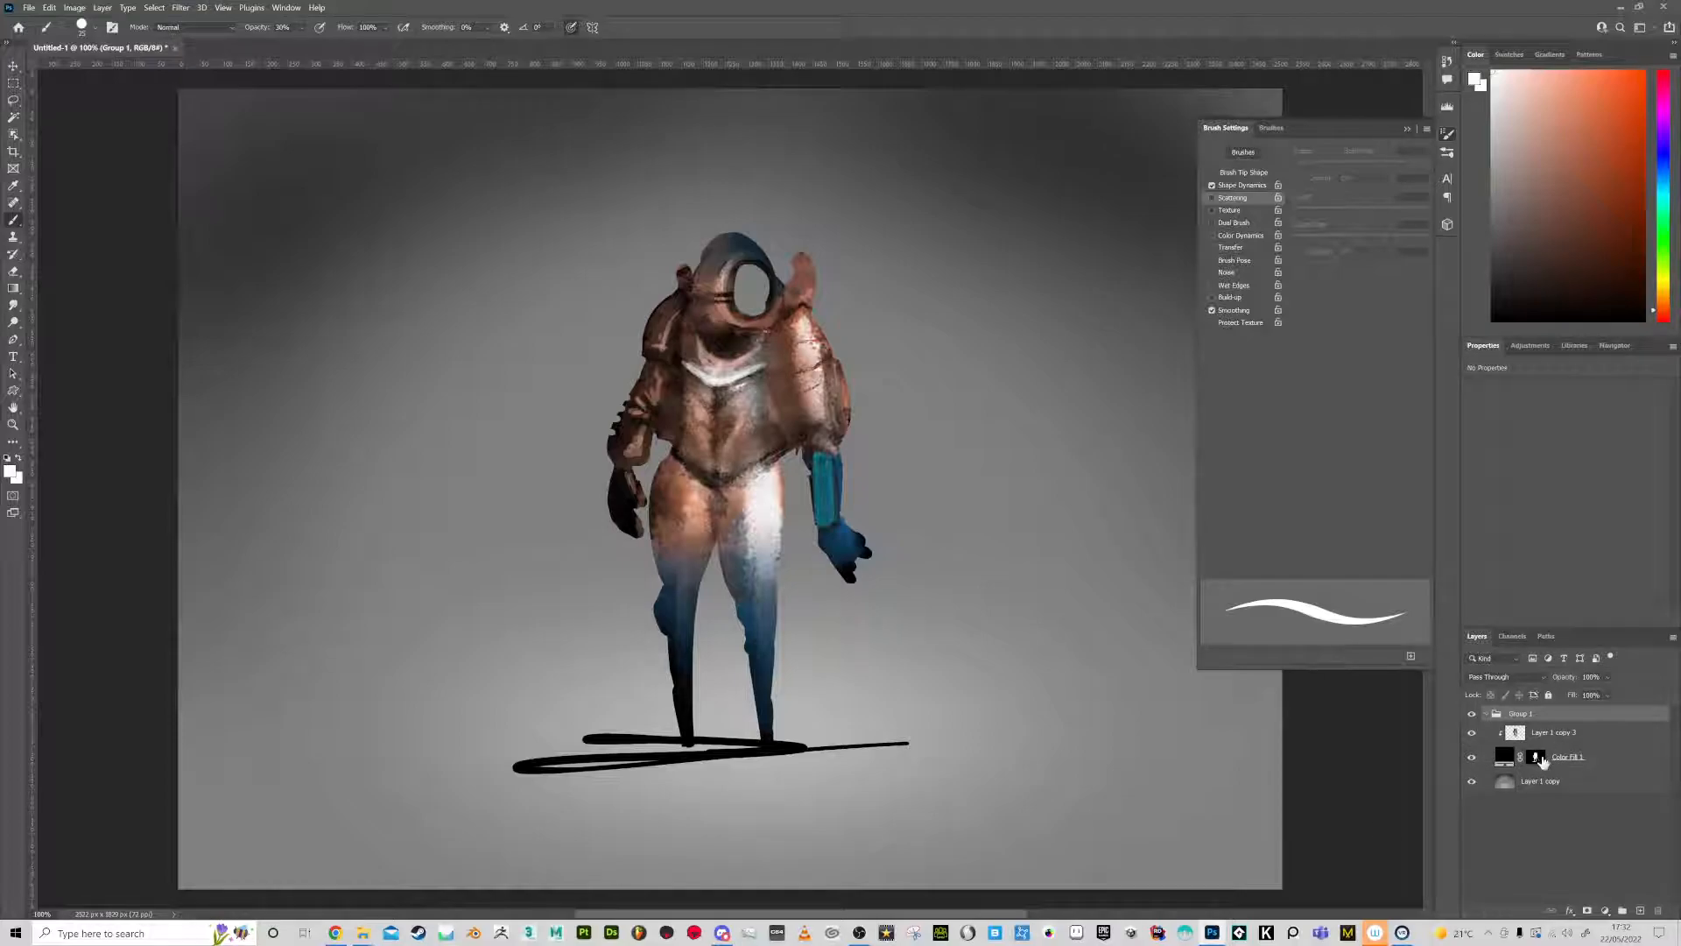
On the clipped layer, draw a thin dark V-shaped necklace across the chest at full opacity and brighten the collar above it in near-white
left_click(1523, 733)
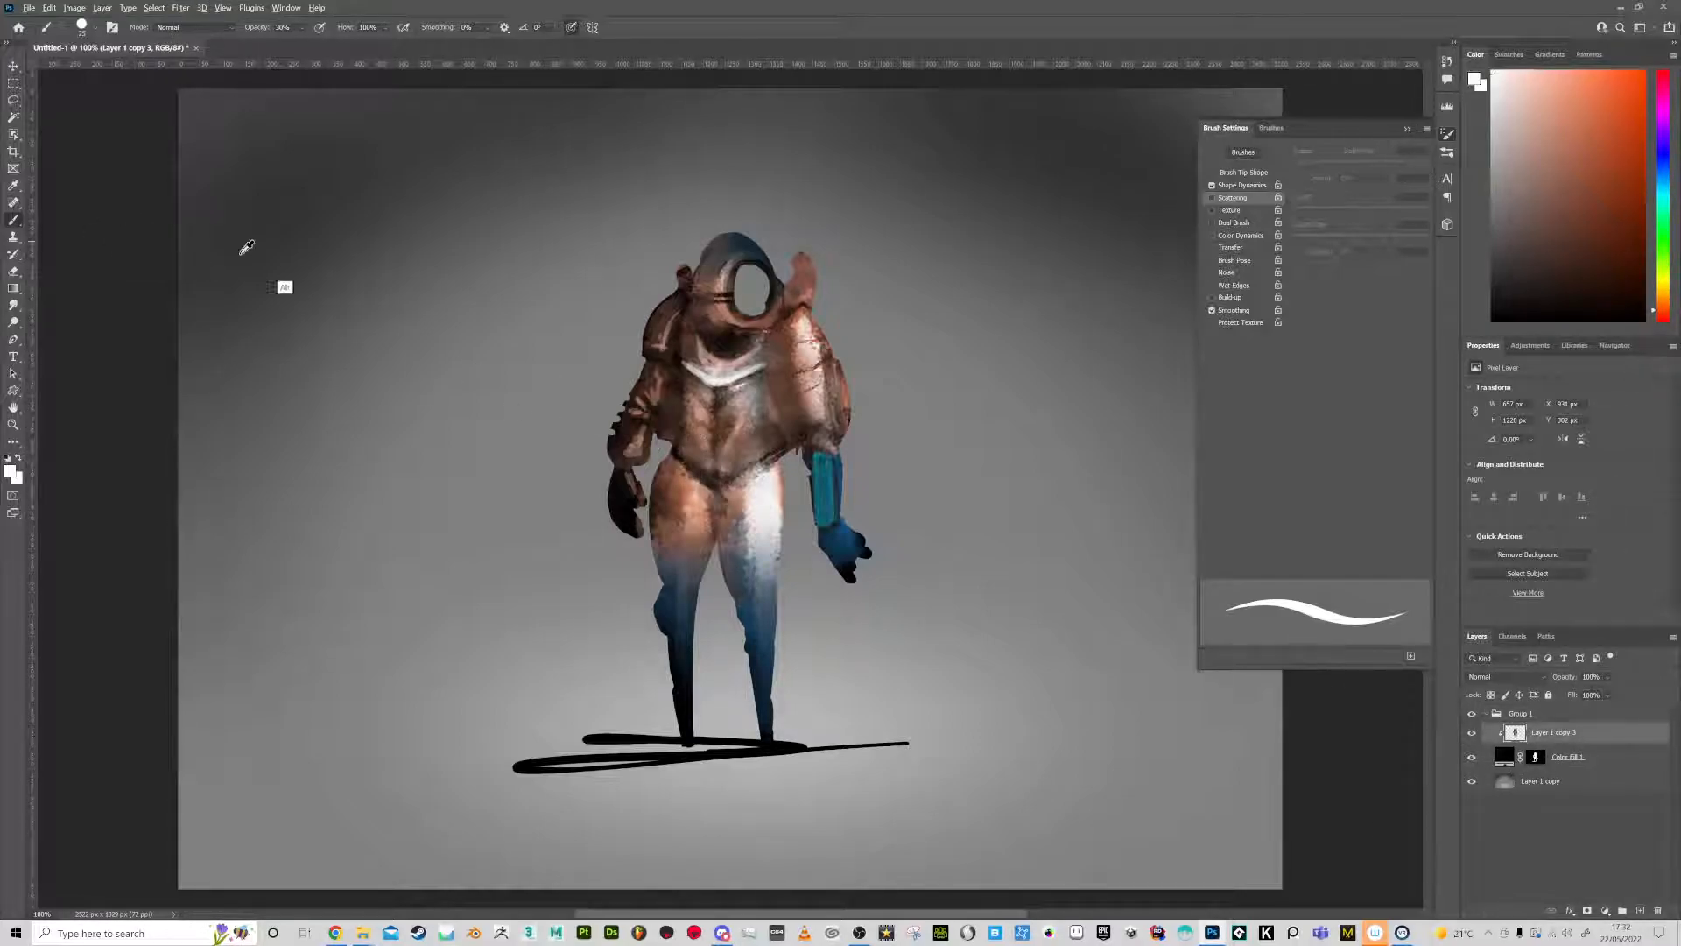
left_click(676, 449, "alt")
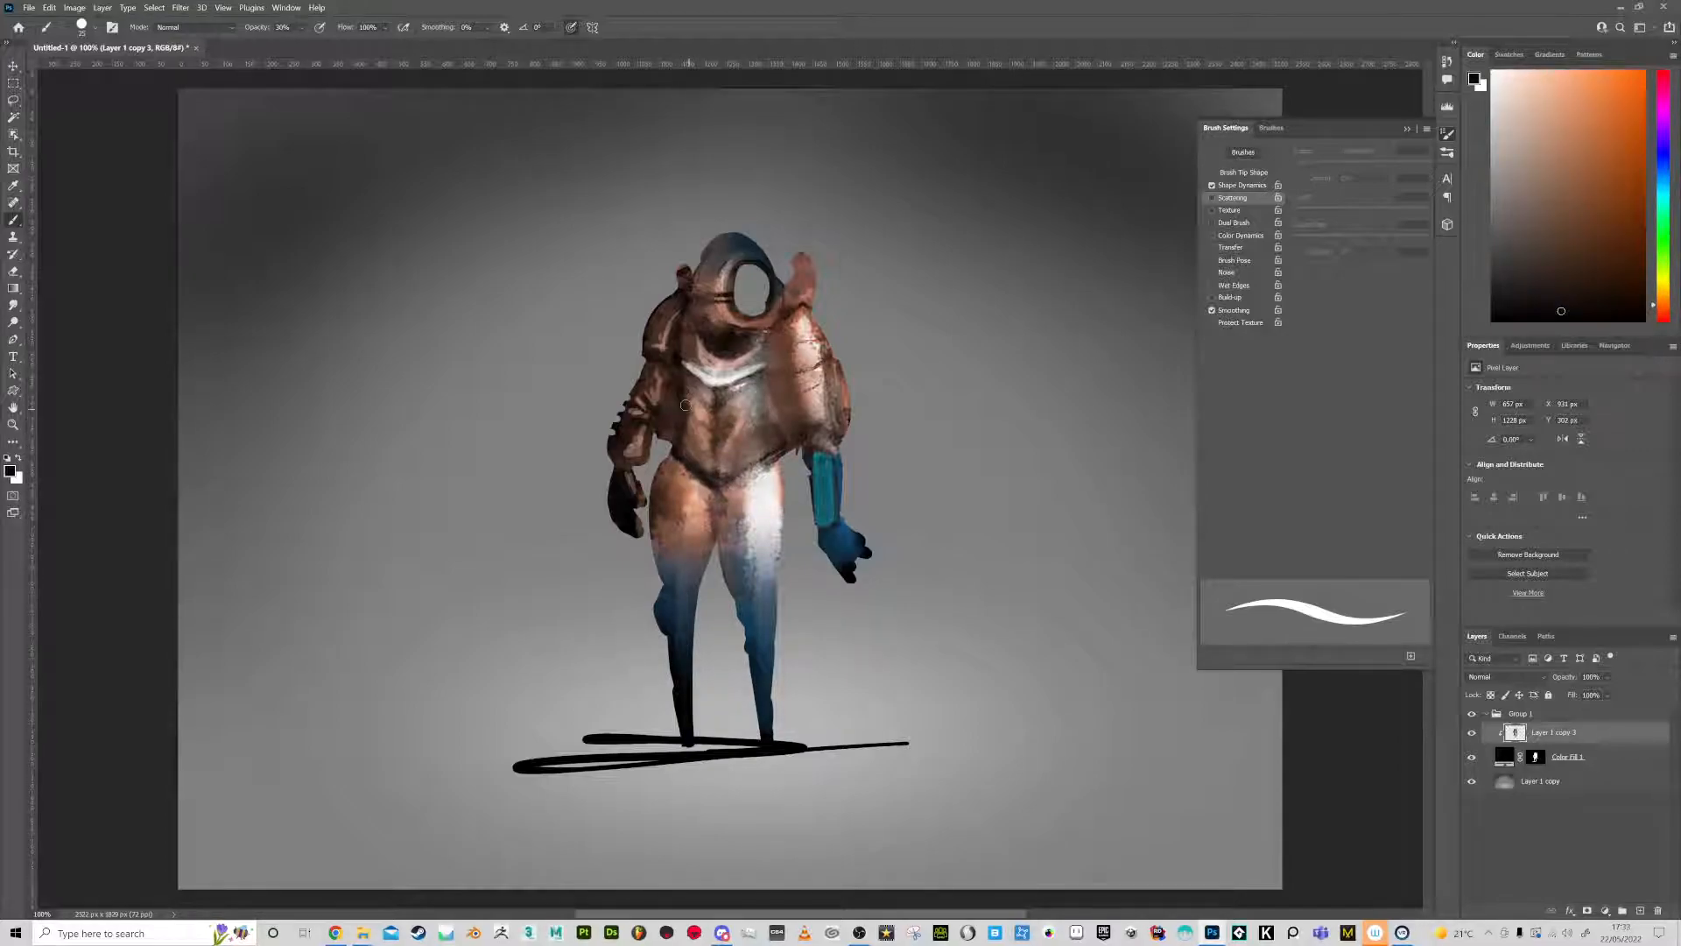
key("0")
key("bracketleft")
key("bracketleft")
key("bracketleft")
key("bracketleft")
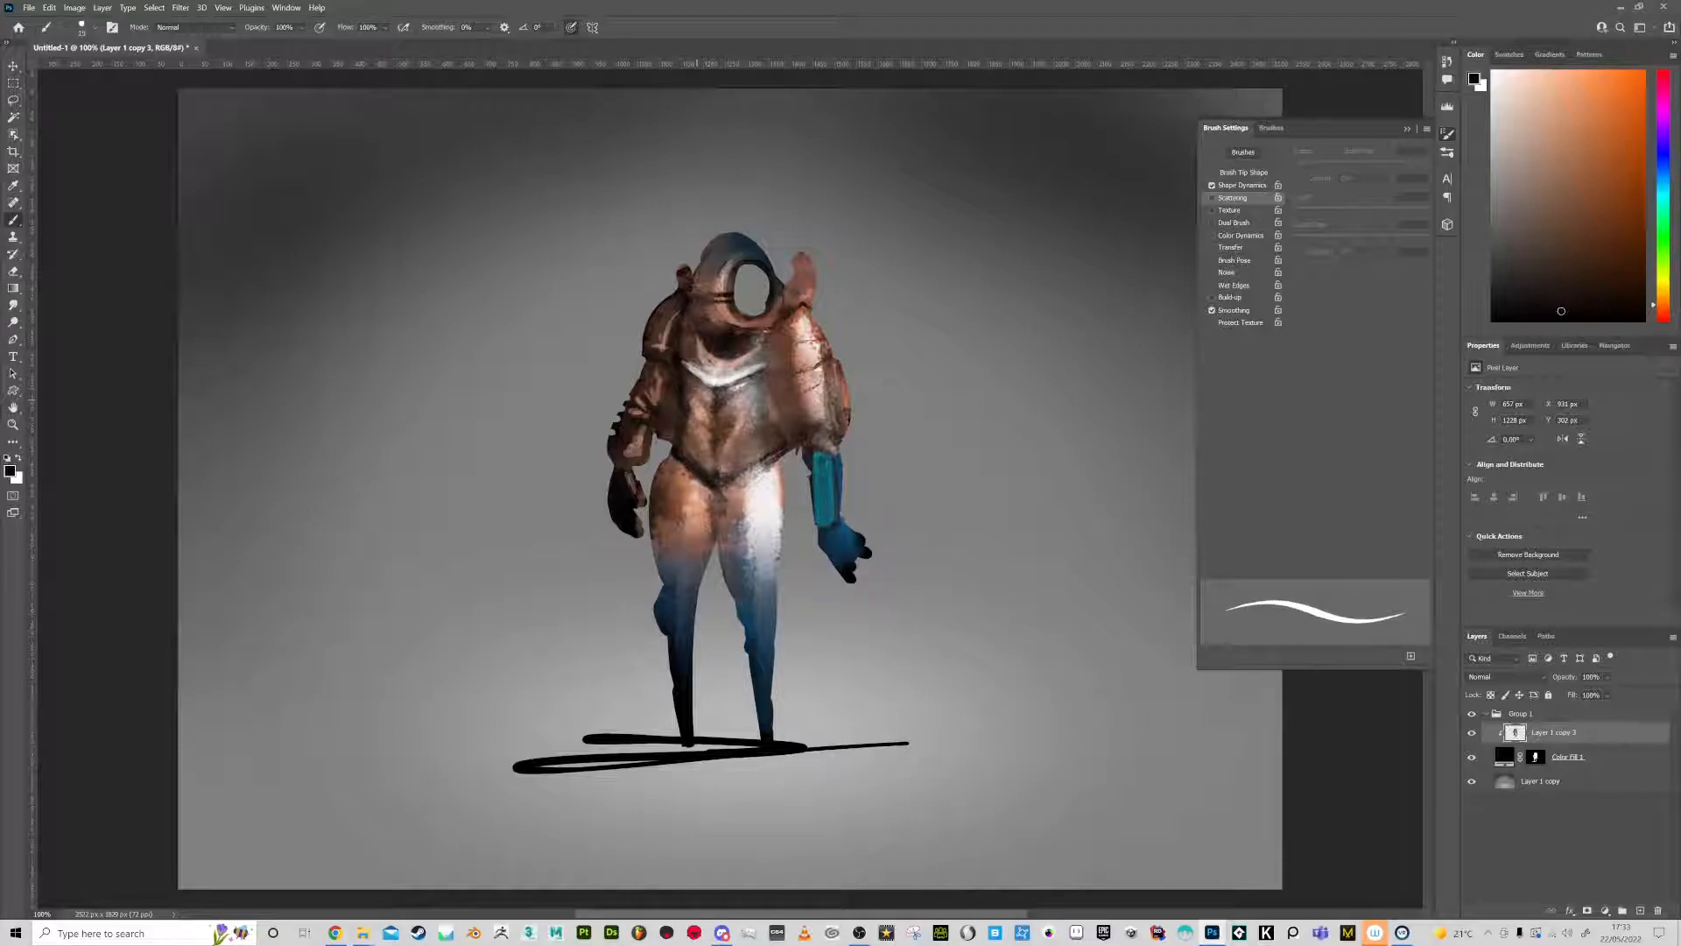
left_click_drag(686, 386, 714, 402)
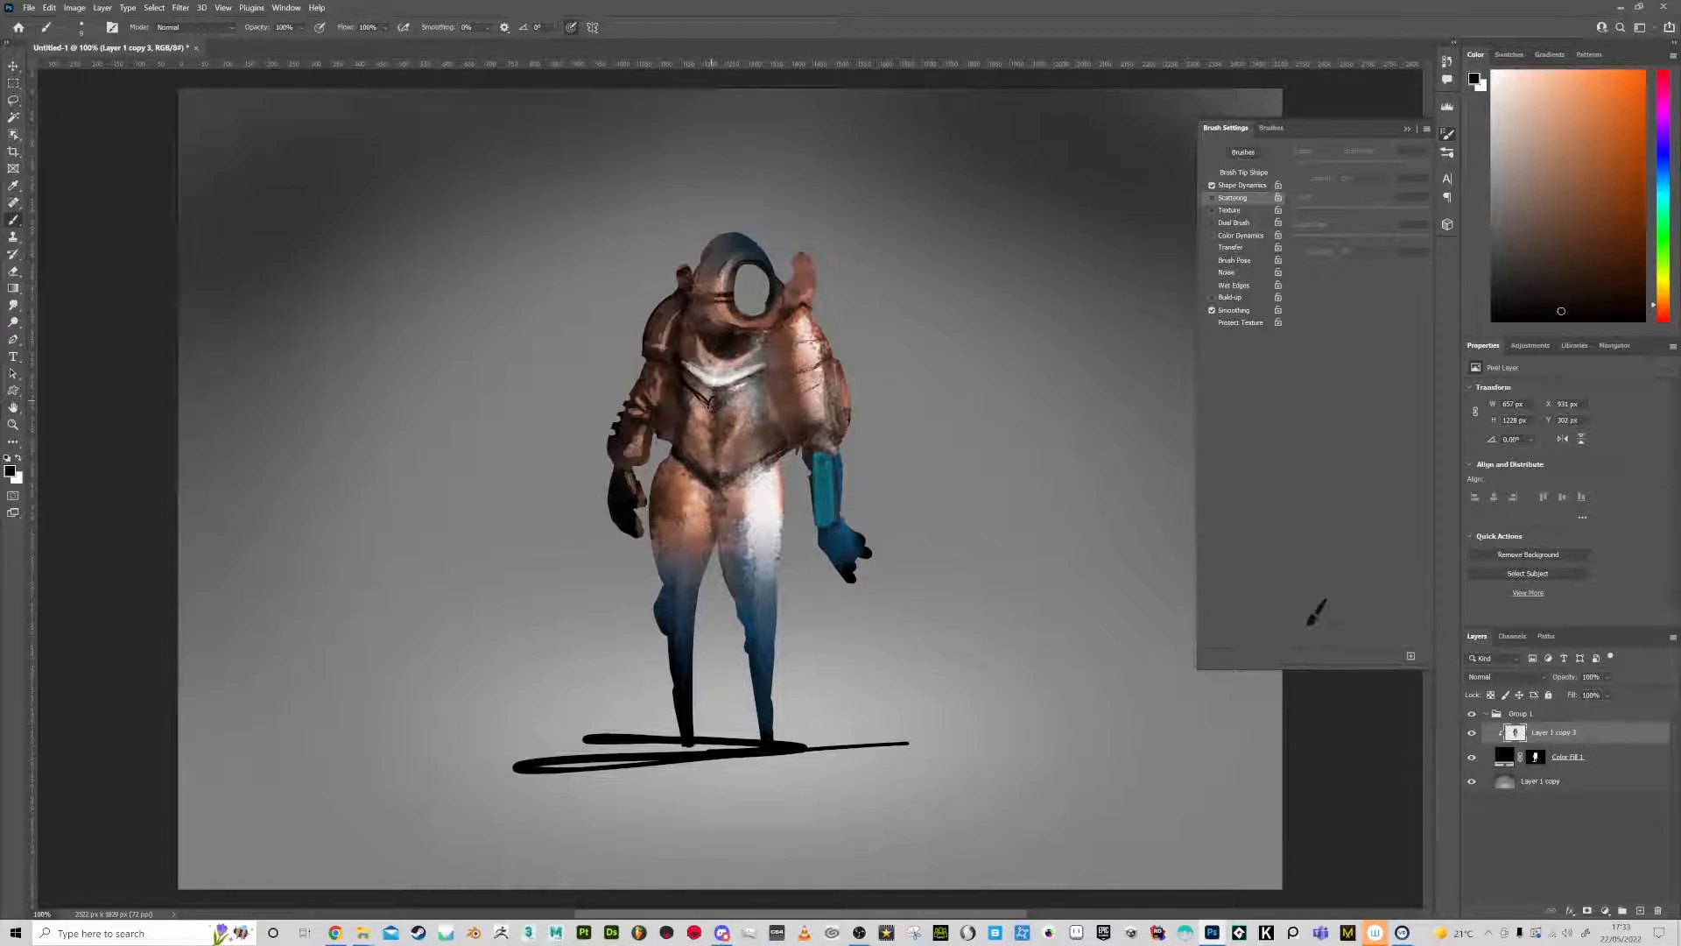
left_click_drag(716, 404, 765, 367)
left_click(714, 374, "alt")
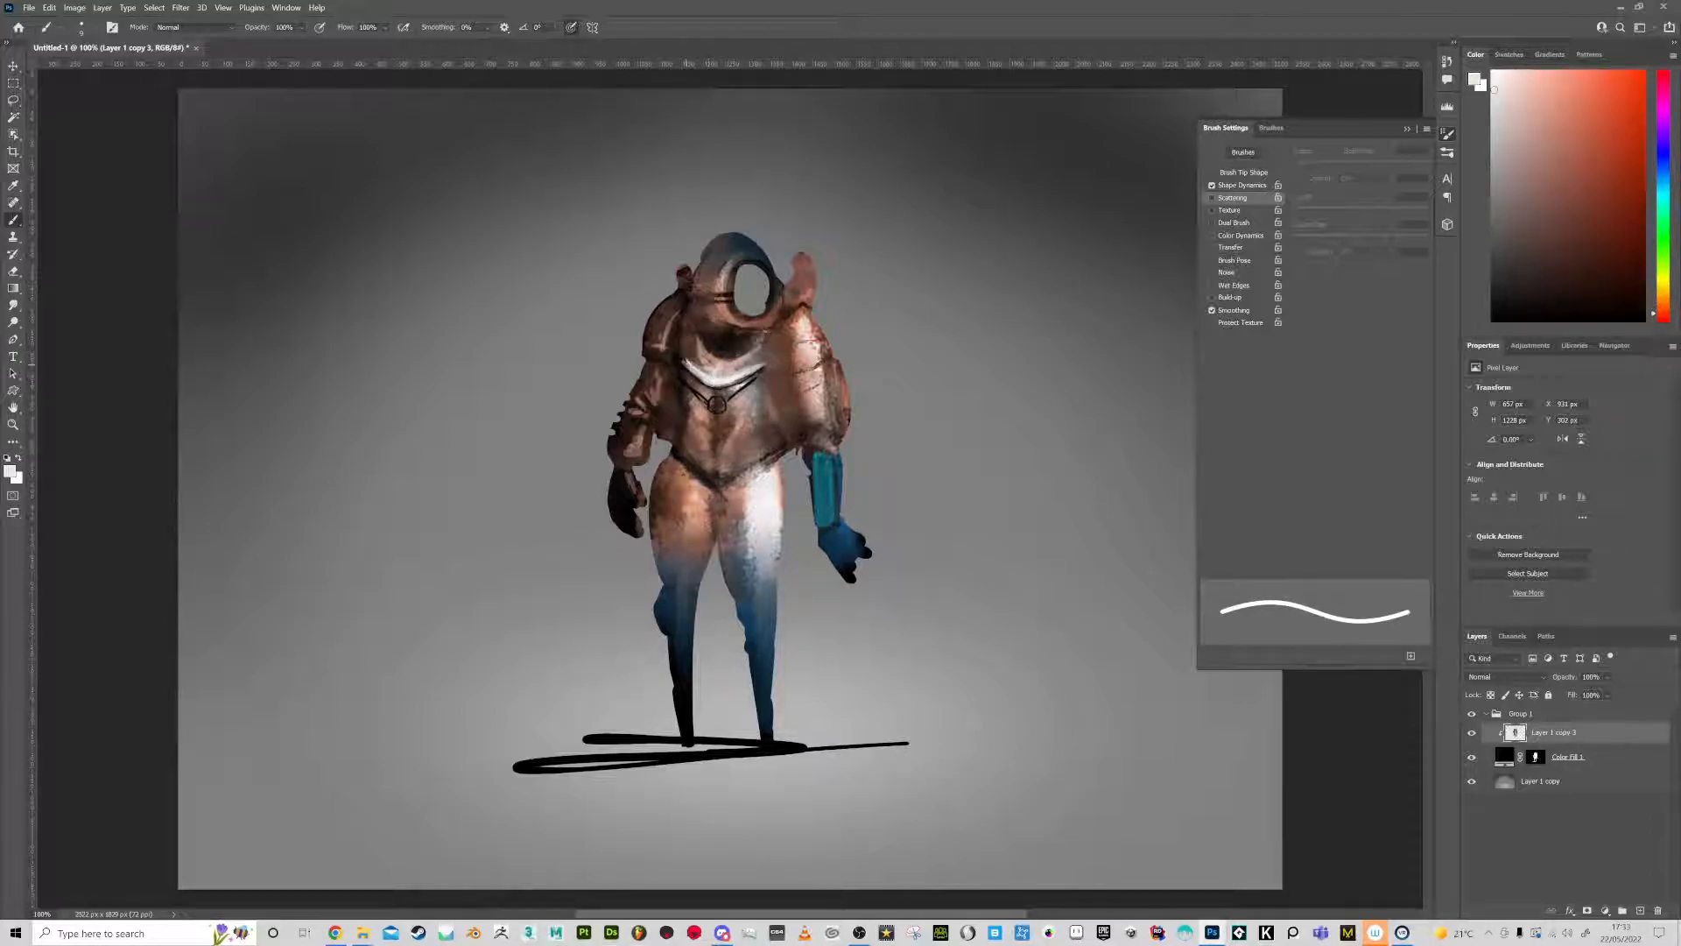
left_click_drag(720, 375, 760, 354)
Paint an orange-yellow patch on the collar with a larger brush at 60% opacity and smudge it into the white
left_click(1661, 296)
left_click(1624, 177)
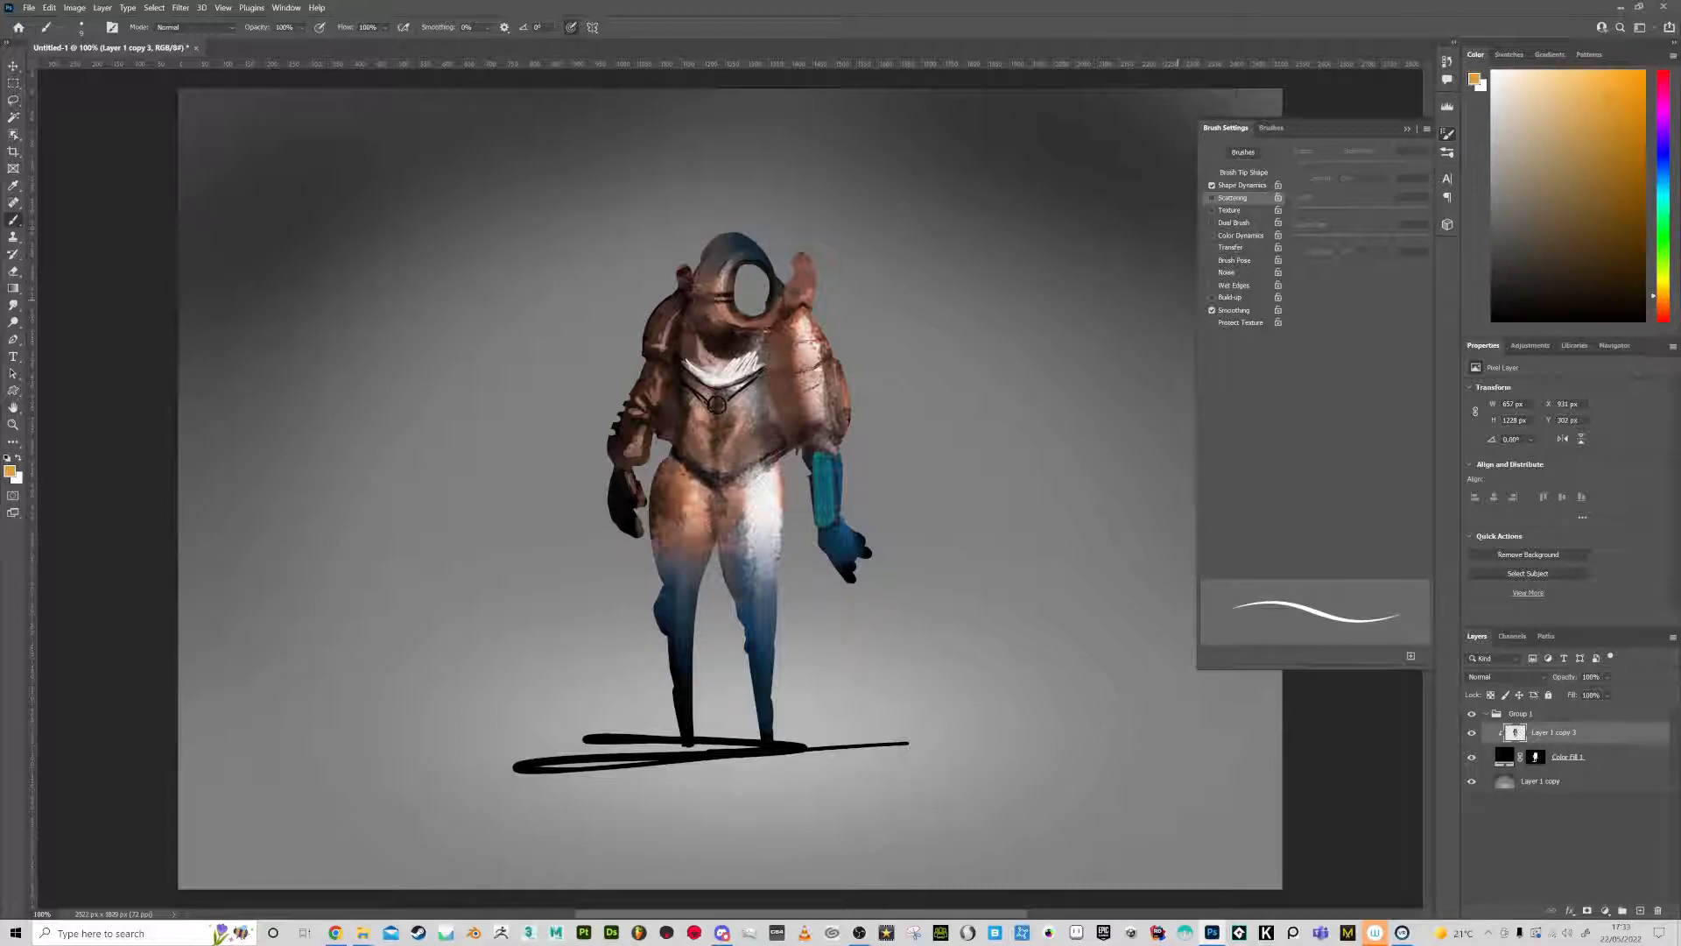
key("bracketright")
key("bracketright")
key("bracketright")
key("bracketright")
key("bracketright")
key("bracketright")
key("bracketright")
left_click_drag(758, 356, 741, 366)
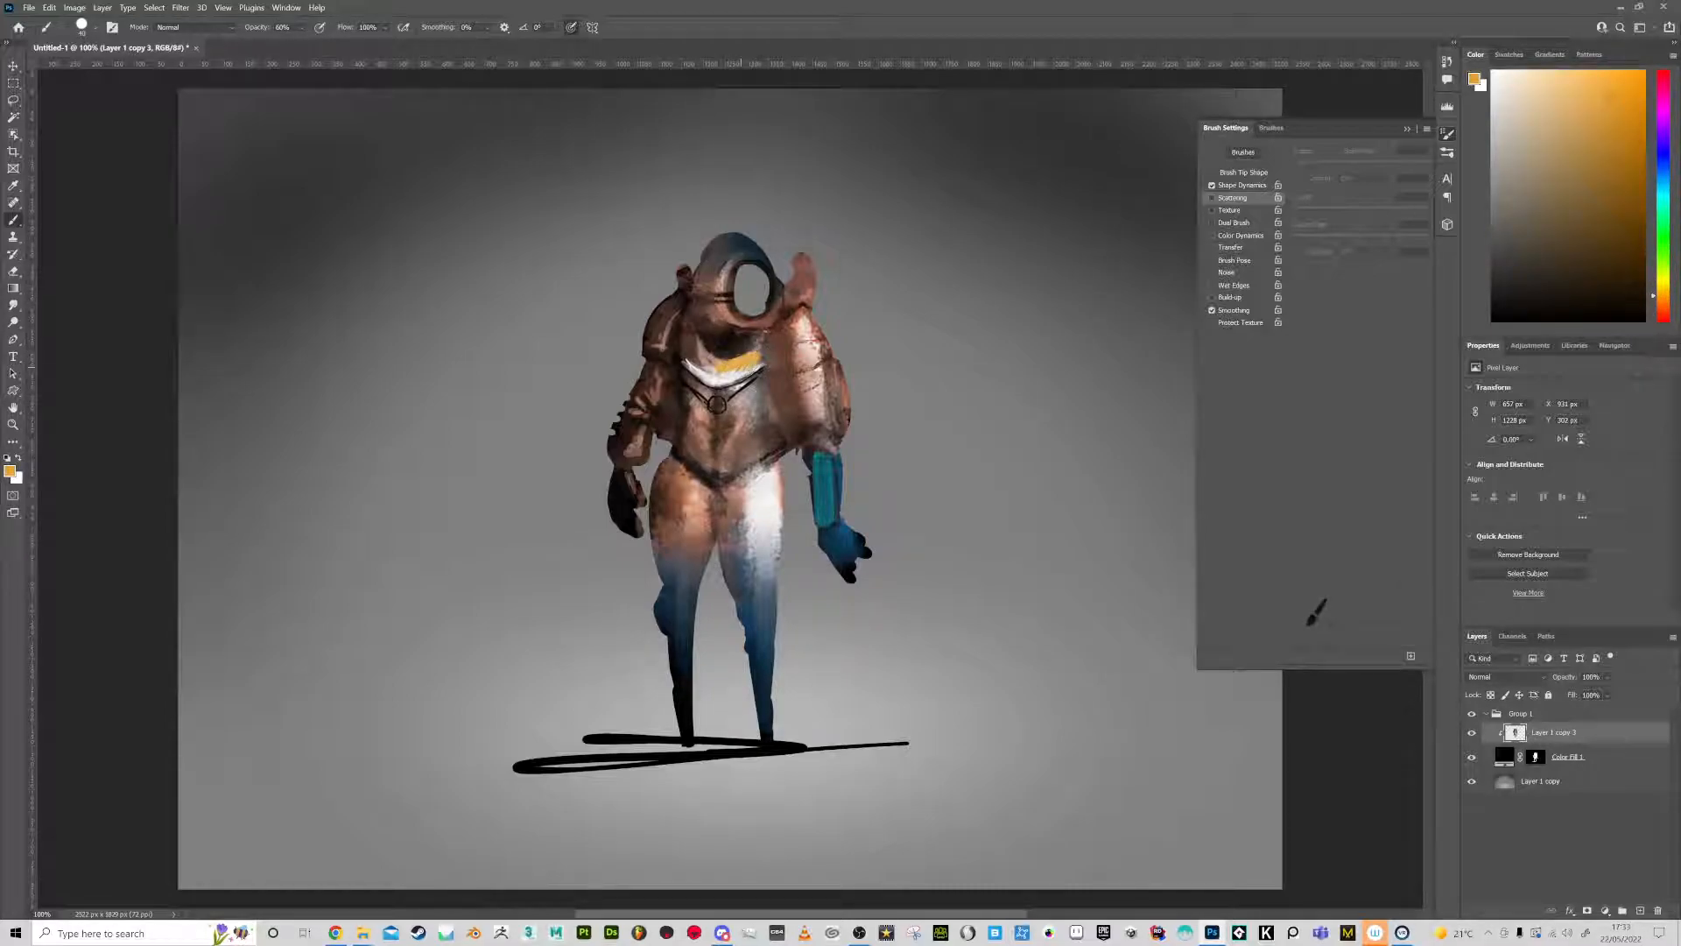
left_click(13, 305)
mouse_move(734, 373)
left_mouse_down()
mouse_move(687, 362)
mouse_move(697, 350)
left_mouse_up()
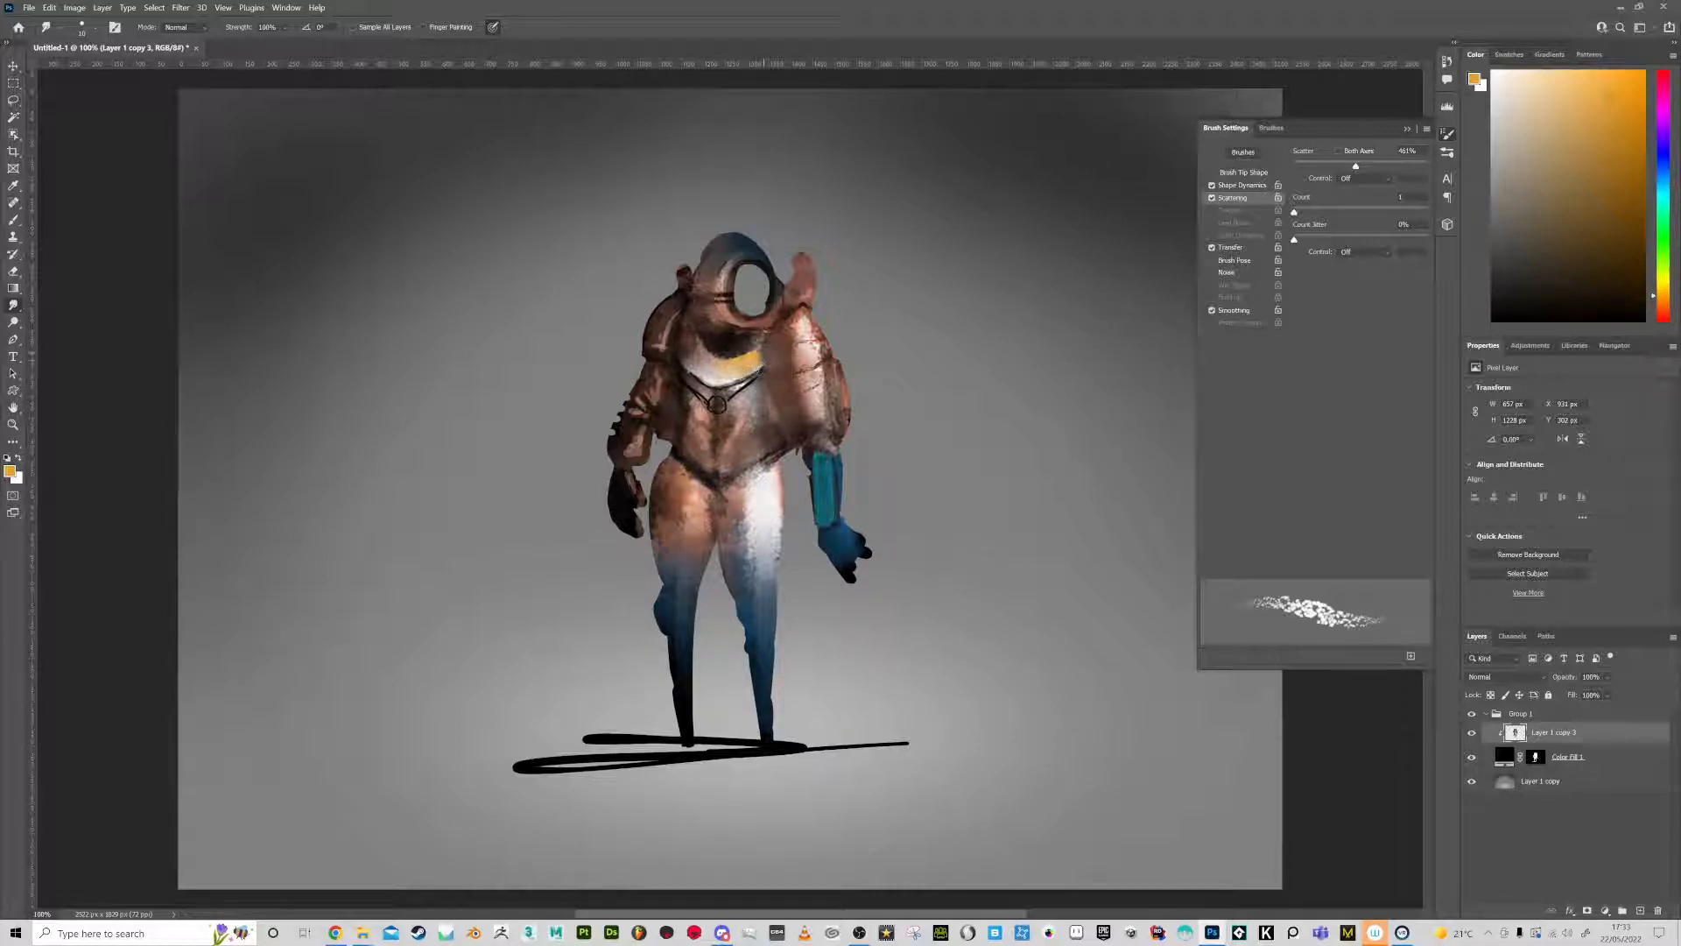
Paint orange-yellow accents on the left upper arm and a near-black band above its elbow
left_click(13, 219)
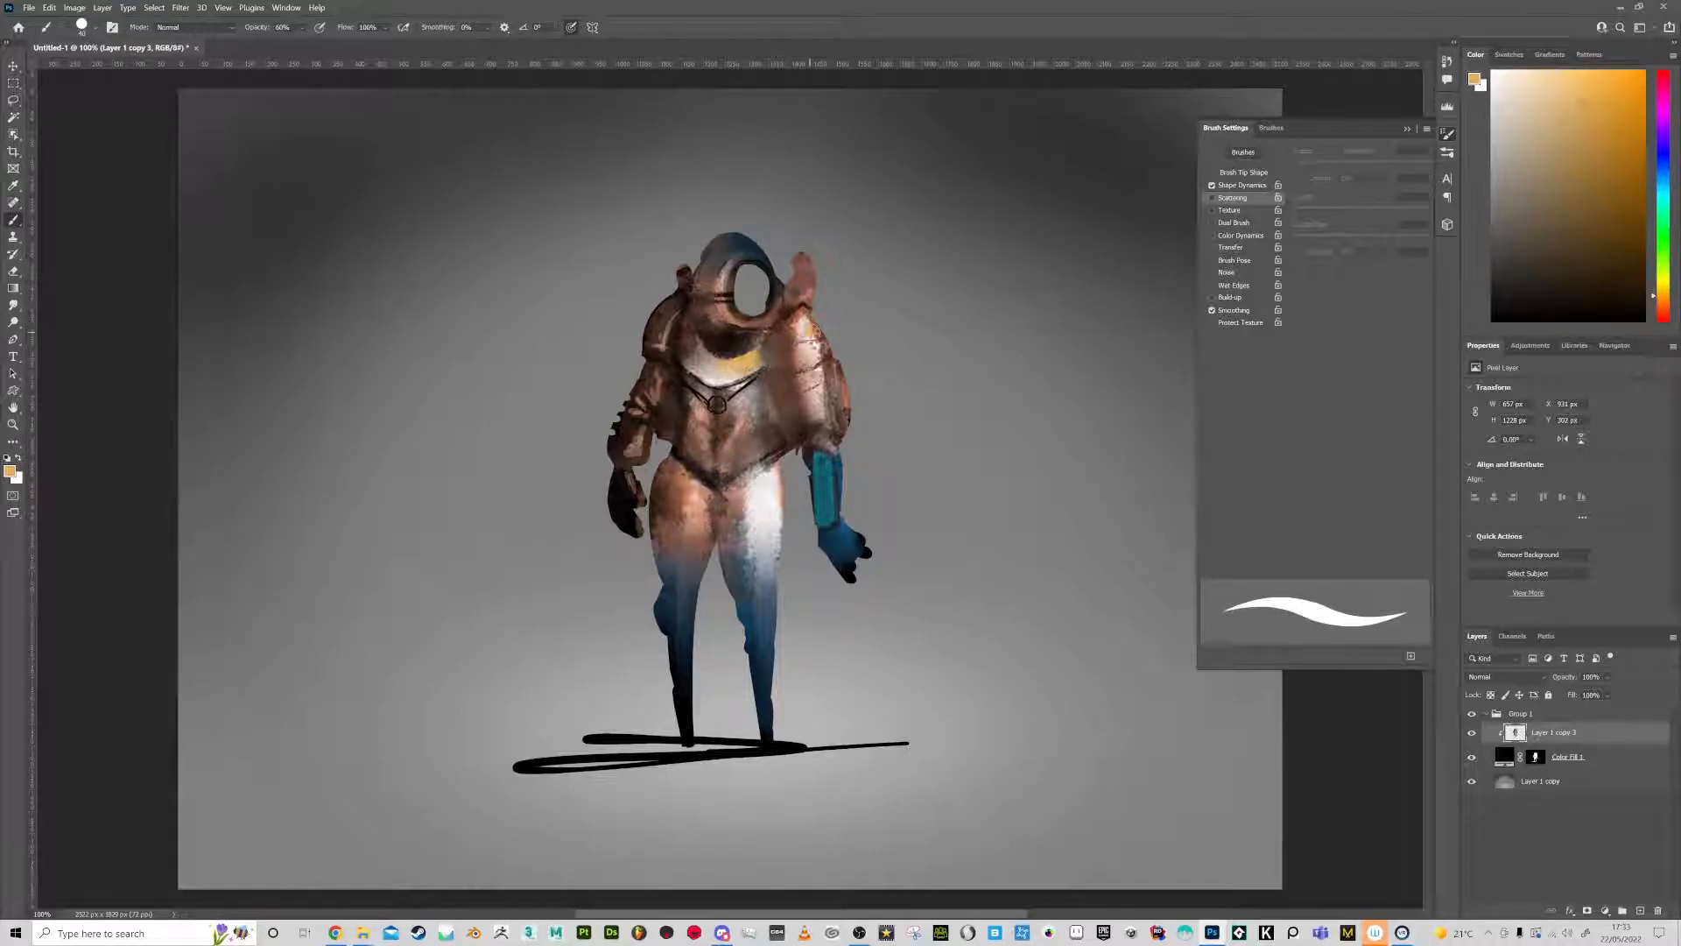
left_click_drag(815, 331, 846, 409)
left_click(638, 490, "alt")
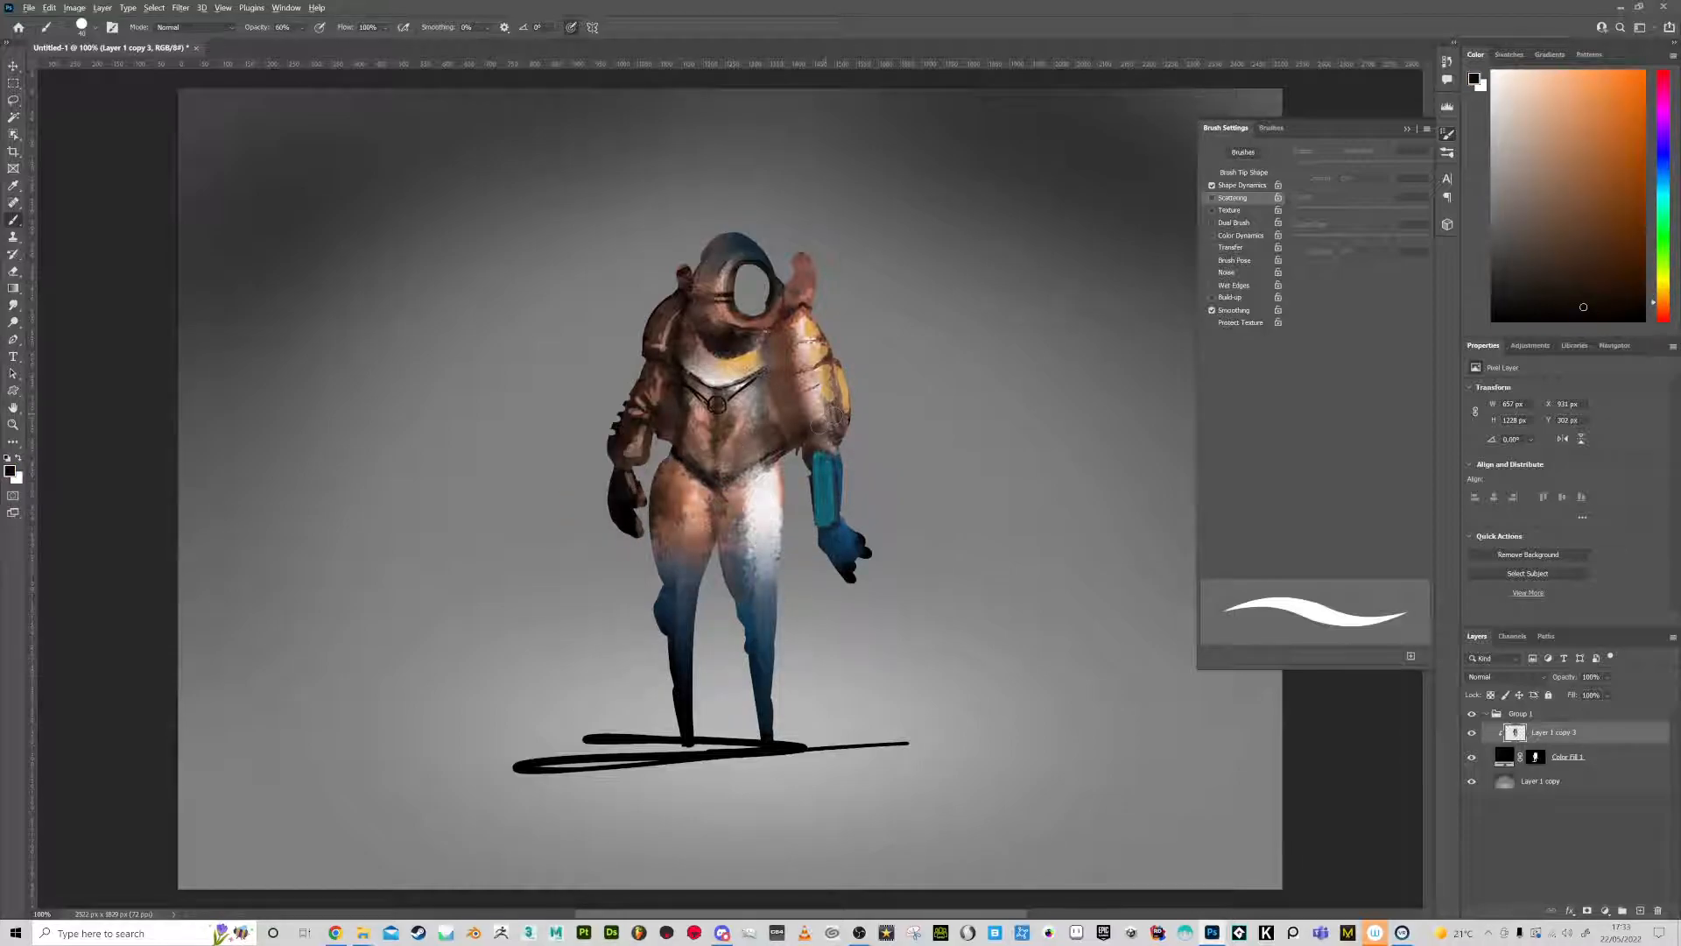
left_click_drag(807, 434, 832, 435)
Paint thin light pink highlight lines across the left upper arm with a small brush at full opacity
left_click(810, 409, "alt")
key("0")
key("bracketleft")
key("bracketleft")
key("bracketleft")
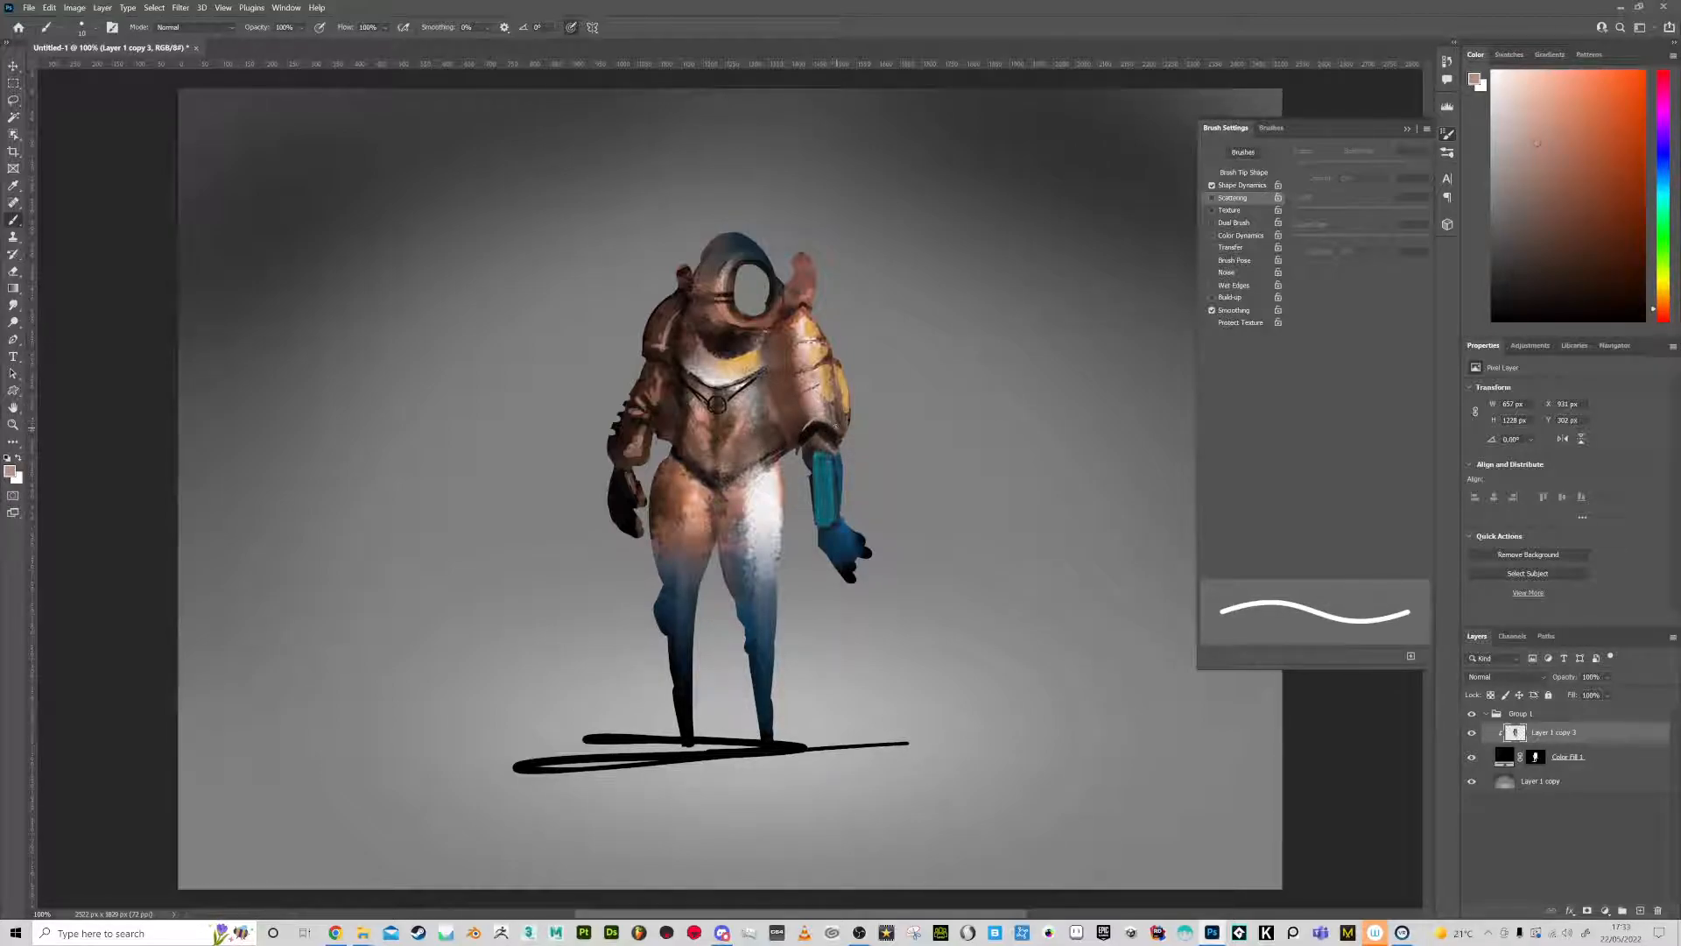
left_click_drag(809, 408, 793, 416)
left_click(1526, 77)
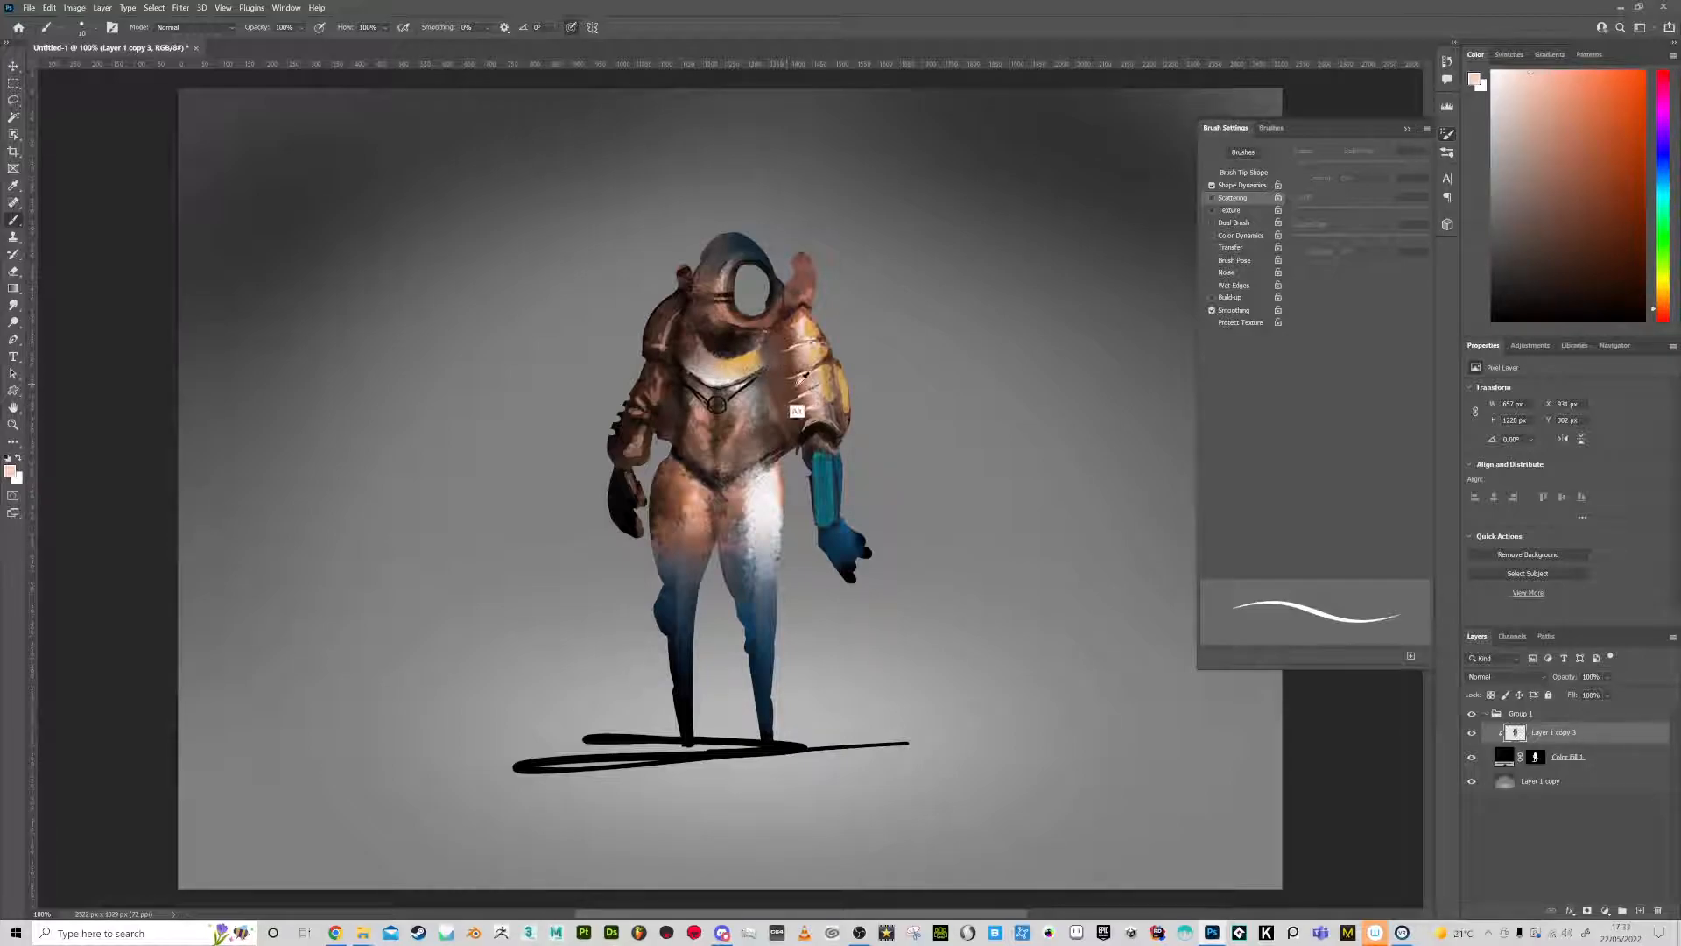
Shape the left upper arm into stacked armour plates with sampled pink and dark tones, darkening the section above the elbow
left_click(814, 455, "alt")
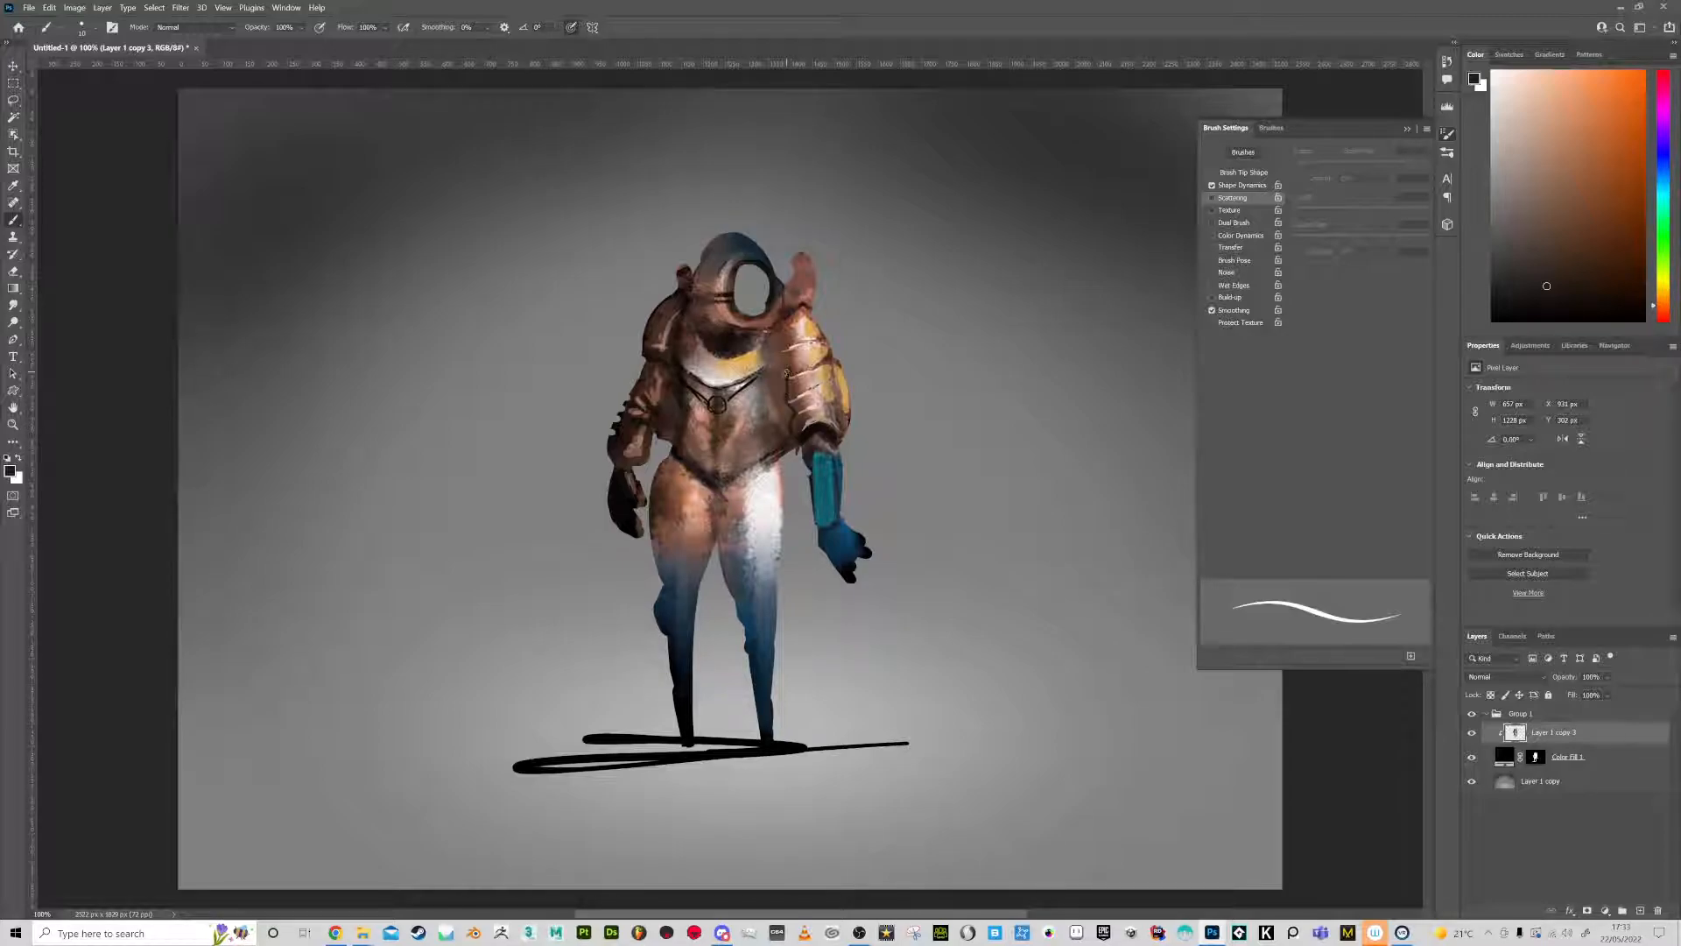
mouse_move(788, 319)
left_mouse_down()
mouse_move(804, 420)
mouse_move(837, 419)
mouse_move(798, 403)
mouse_move(846, 391)
mouse_move(810, 406)
mouse_move(833, 348)
left_mouse_up()
left_click(818, 386, "alt")
left_click(807, 403, "alt")
left_click(803, 379, "alt")
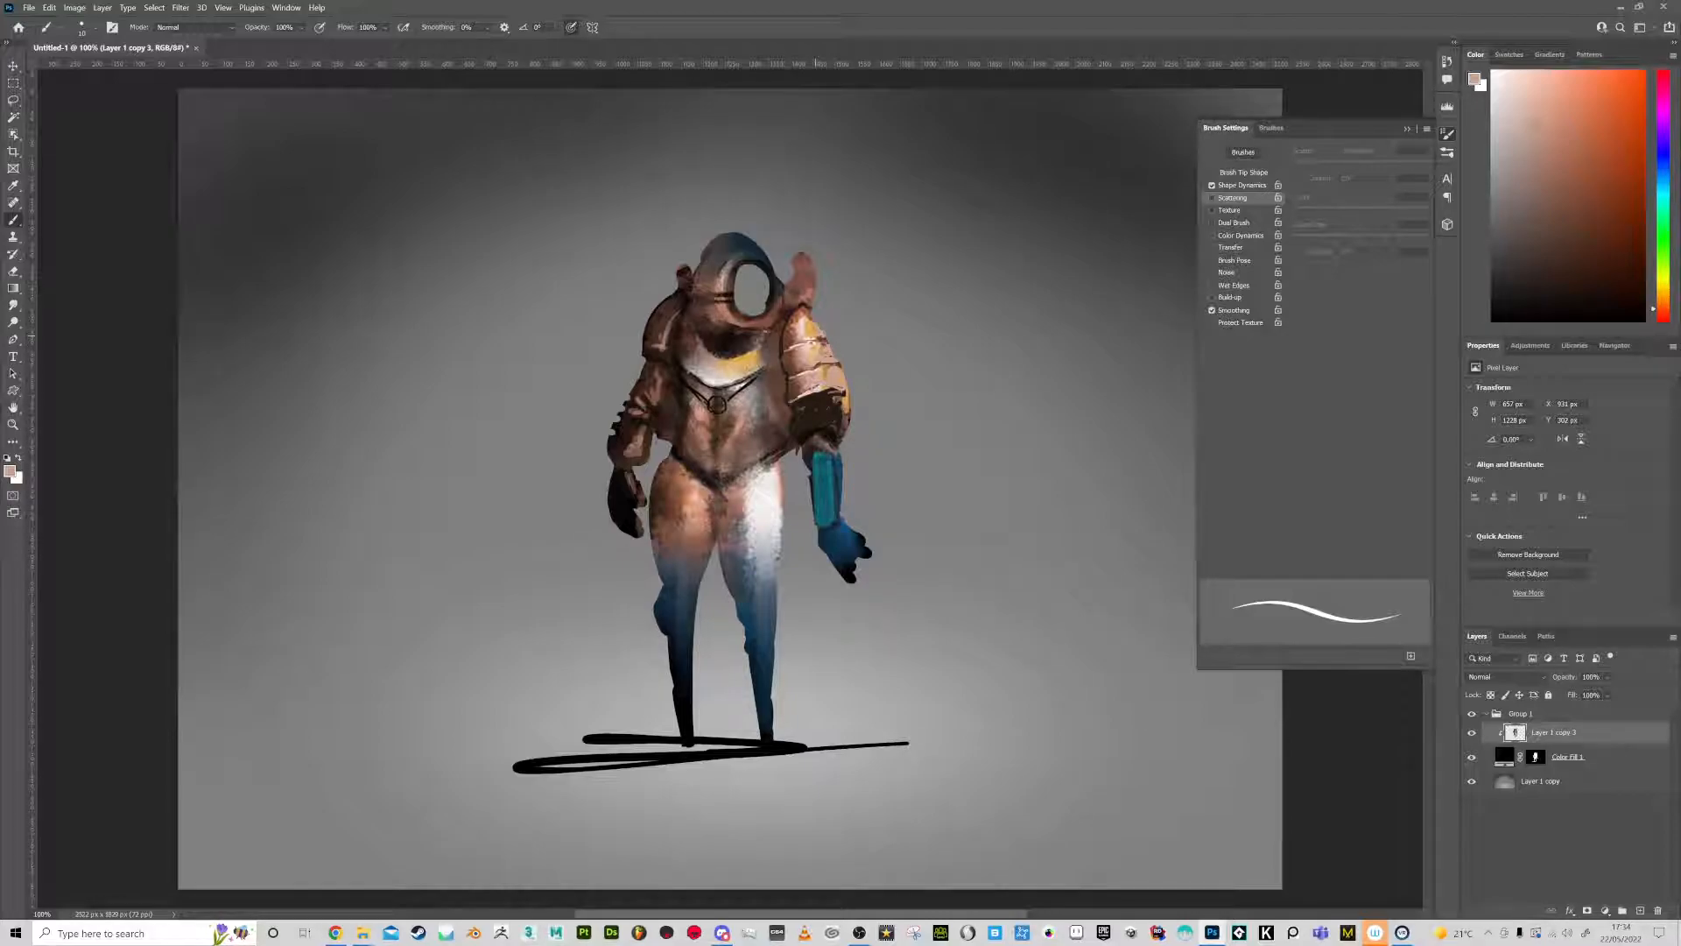
left_click(798, 350, "alt")
left_click_drag(842, 371, 829, 381)
Add light edge highlights and sampled shading to the right shoulder armour
left_click_drag(676, 296, 656, 310)
left_click(673, 332, "alt")
left_click_drag(670, 331, 654, 336)
left_click(664, 337, "alt")
left_click_drag(655, 320, 664, 319)
Paint a dark orange band around the helmet at visor height and add thin black detail to the helmet
left_click(1644, 76)
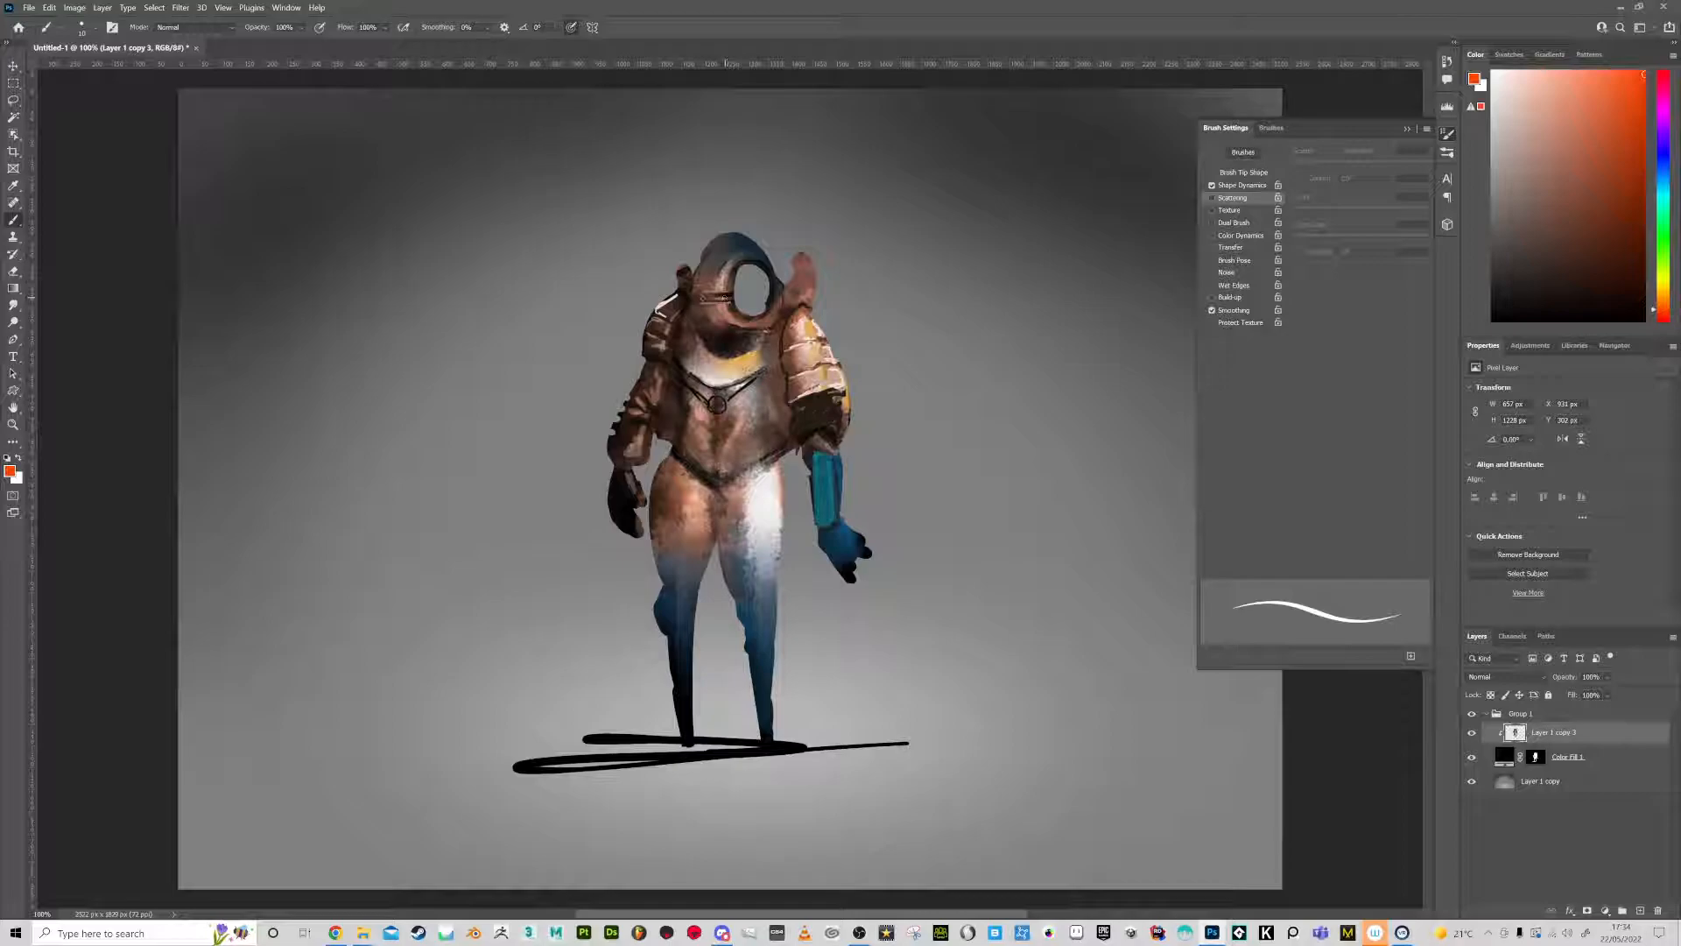
left_click(1626, 202)
left_click_drag(772, 295, 785, 295)
left_click(734, 303, "alt")
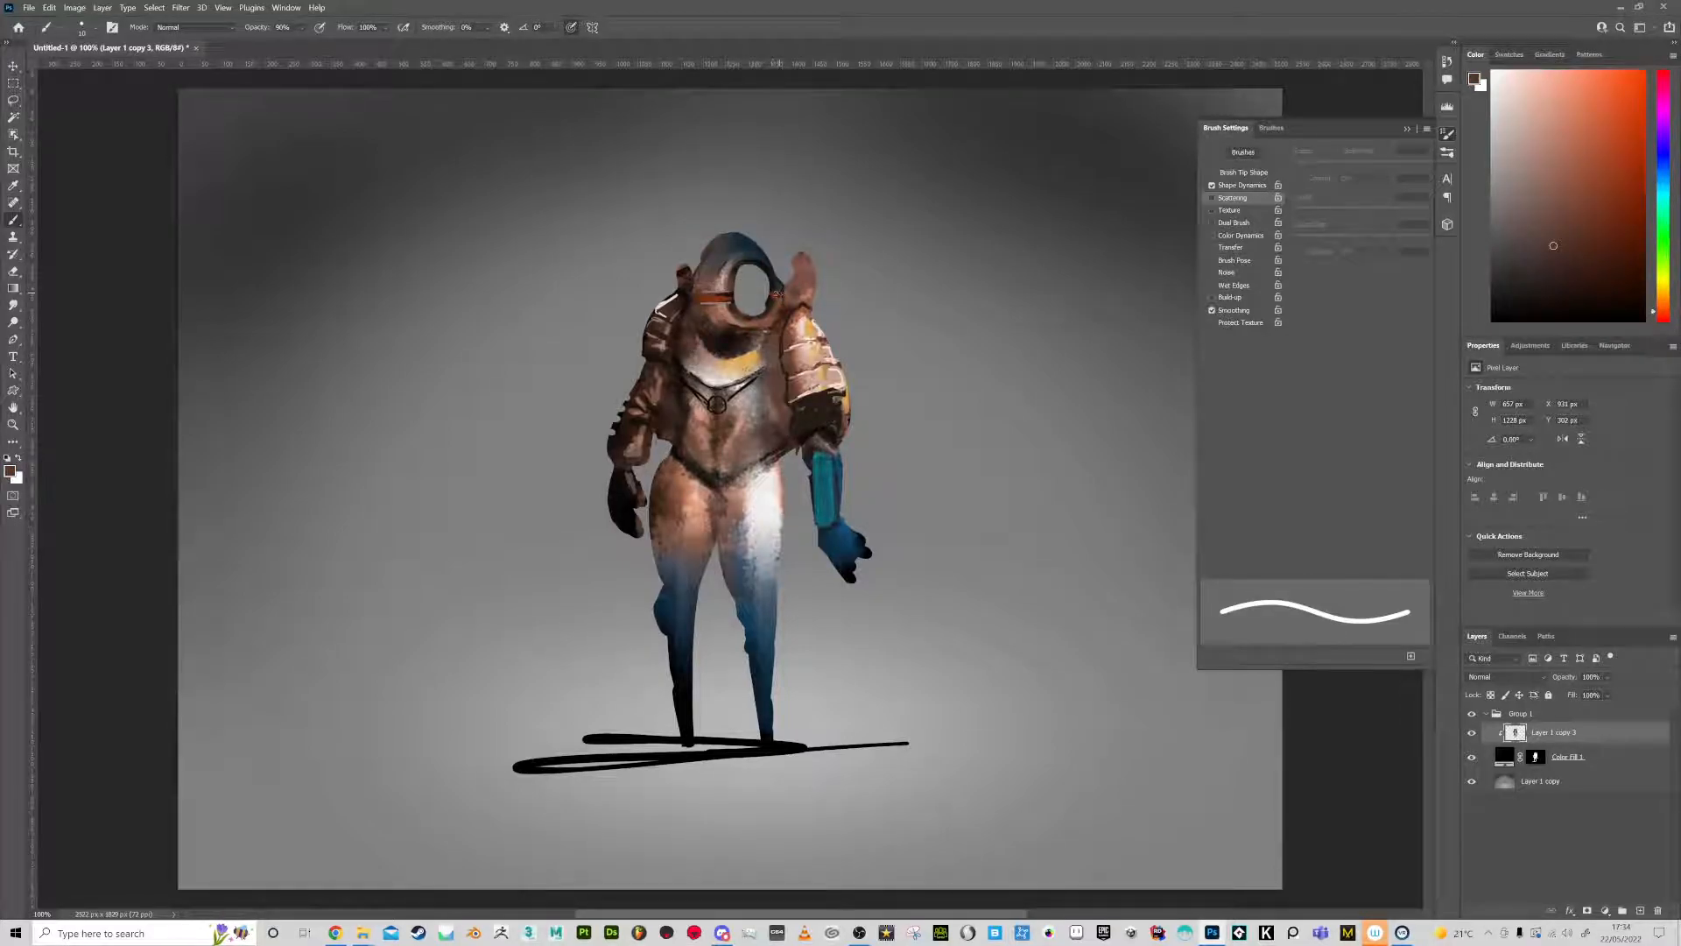
key("bracketleft")
key("0")
key("d")
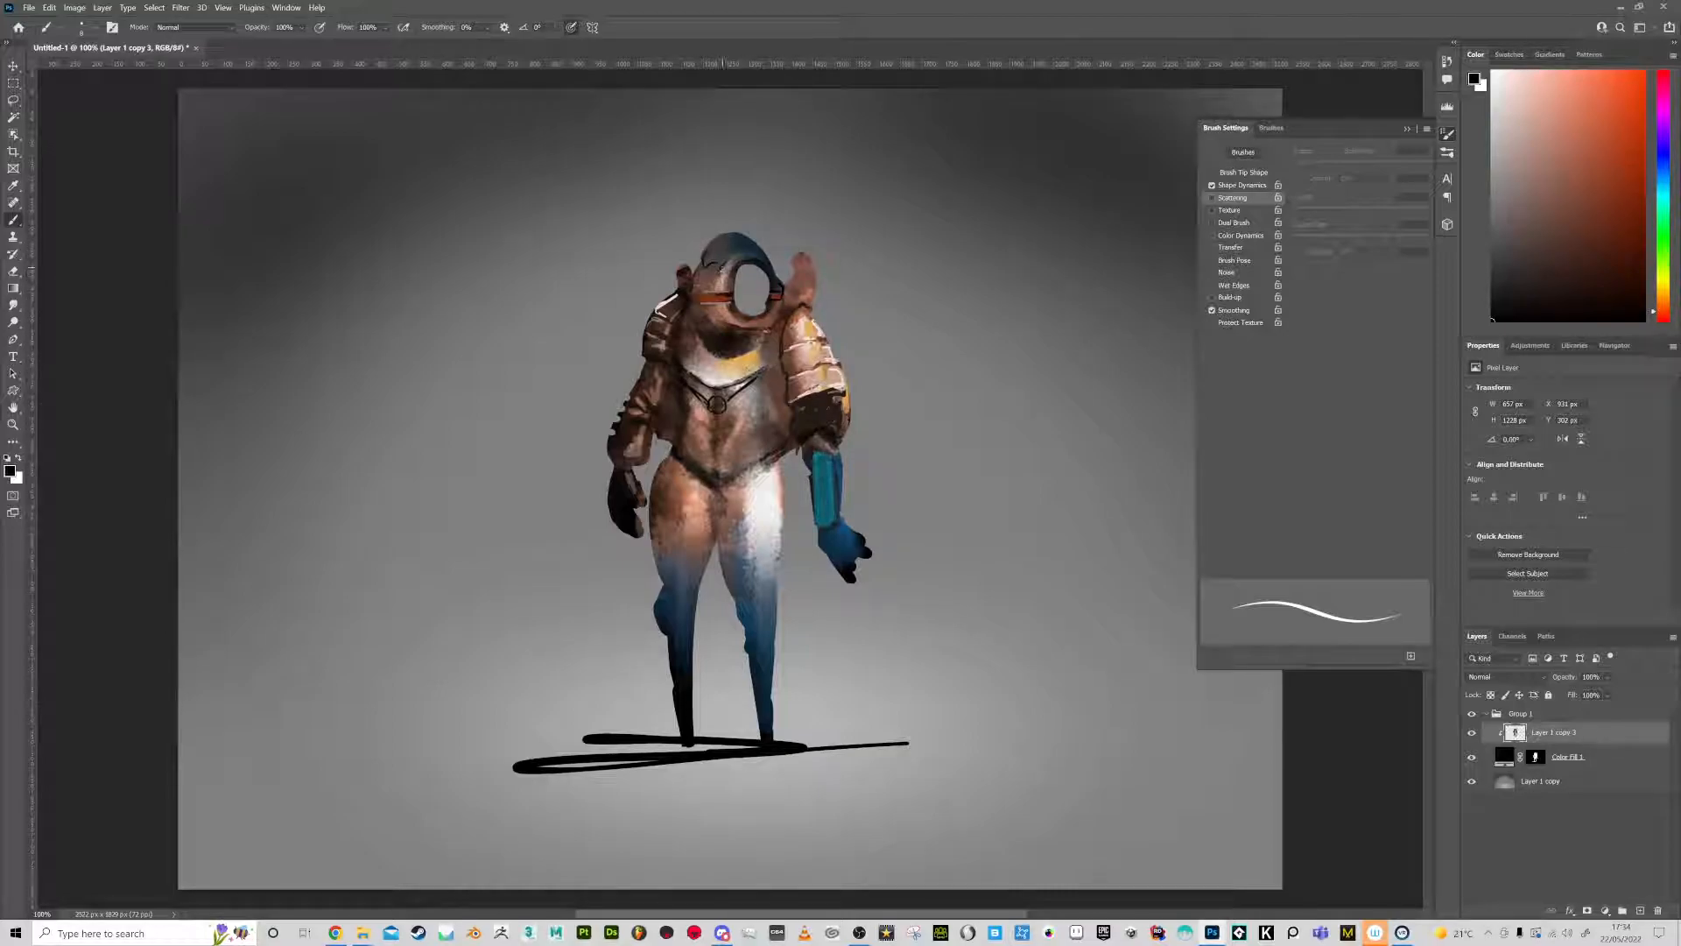
Smudge the painted highlights and shading on the left arm plates, torso and right arm with a smaller tip
left_click(13, 304)
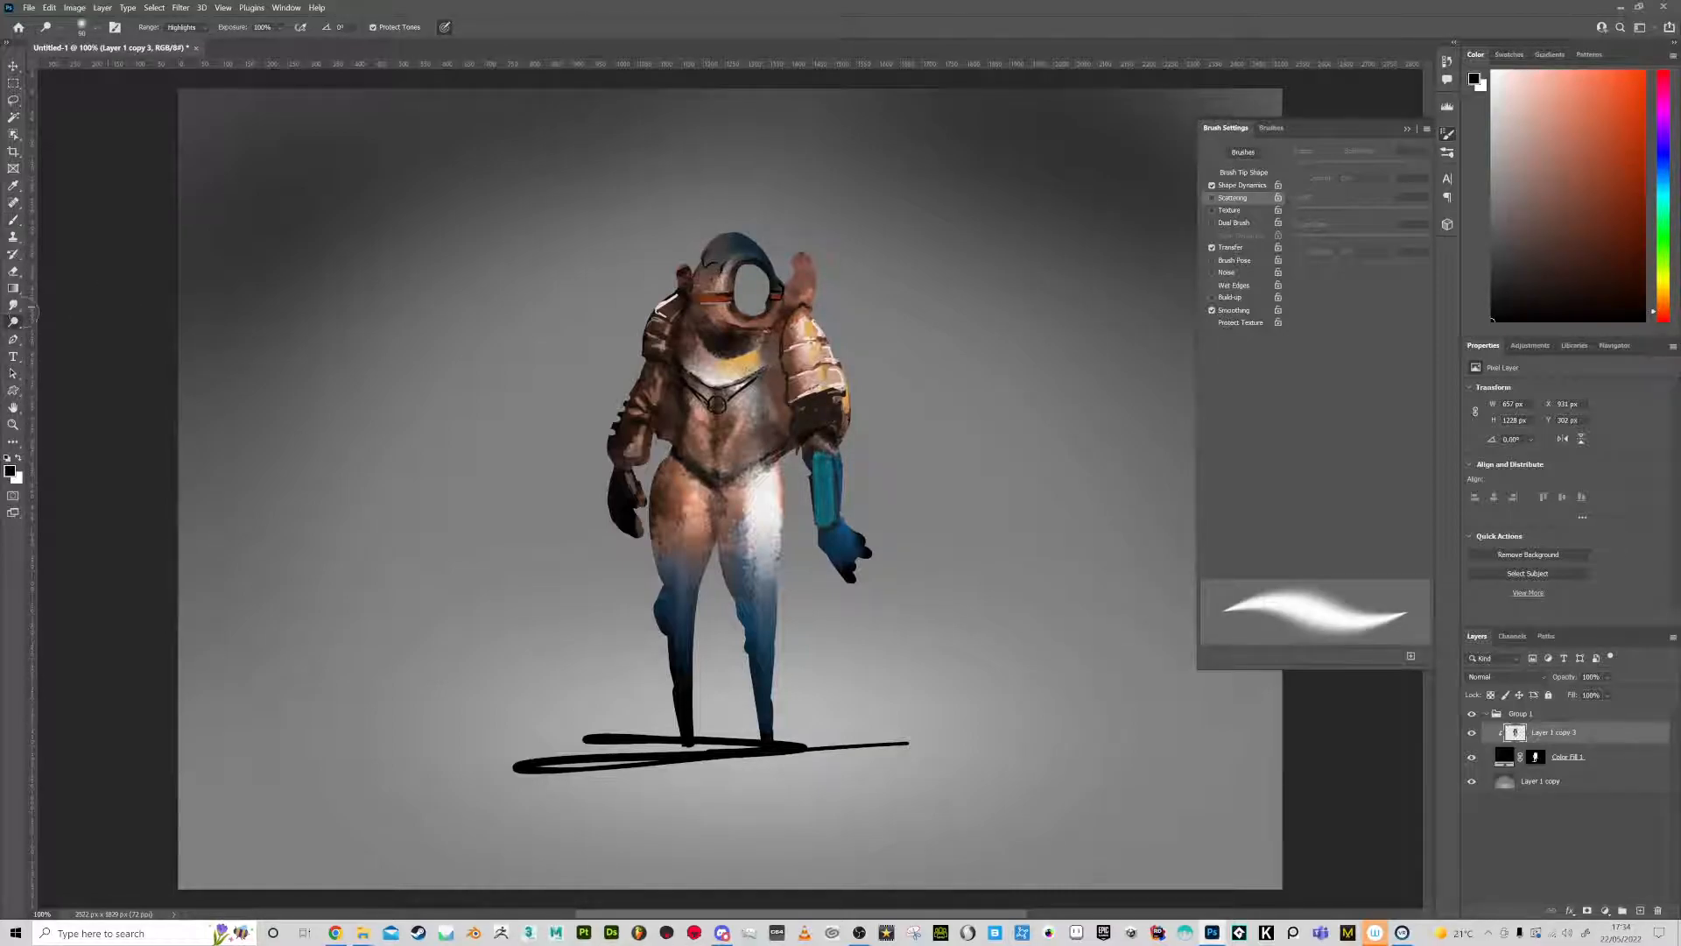
key("bracketleft")
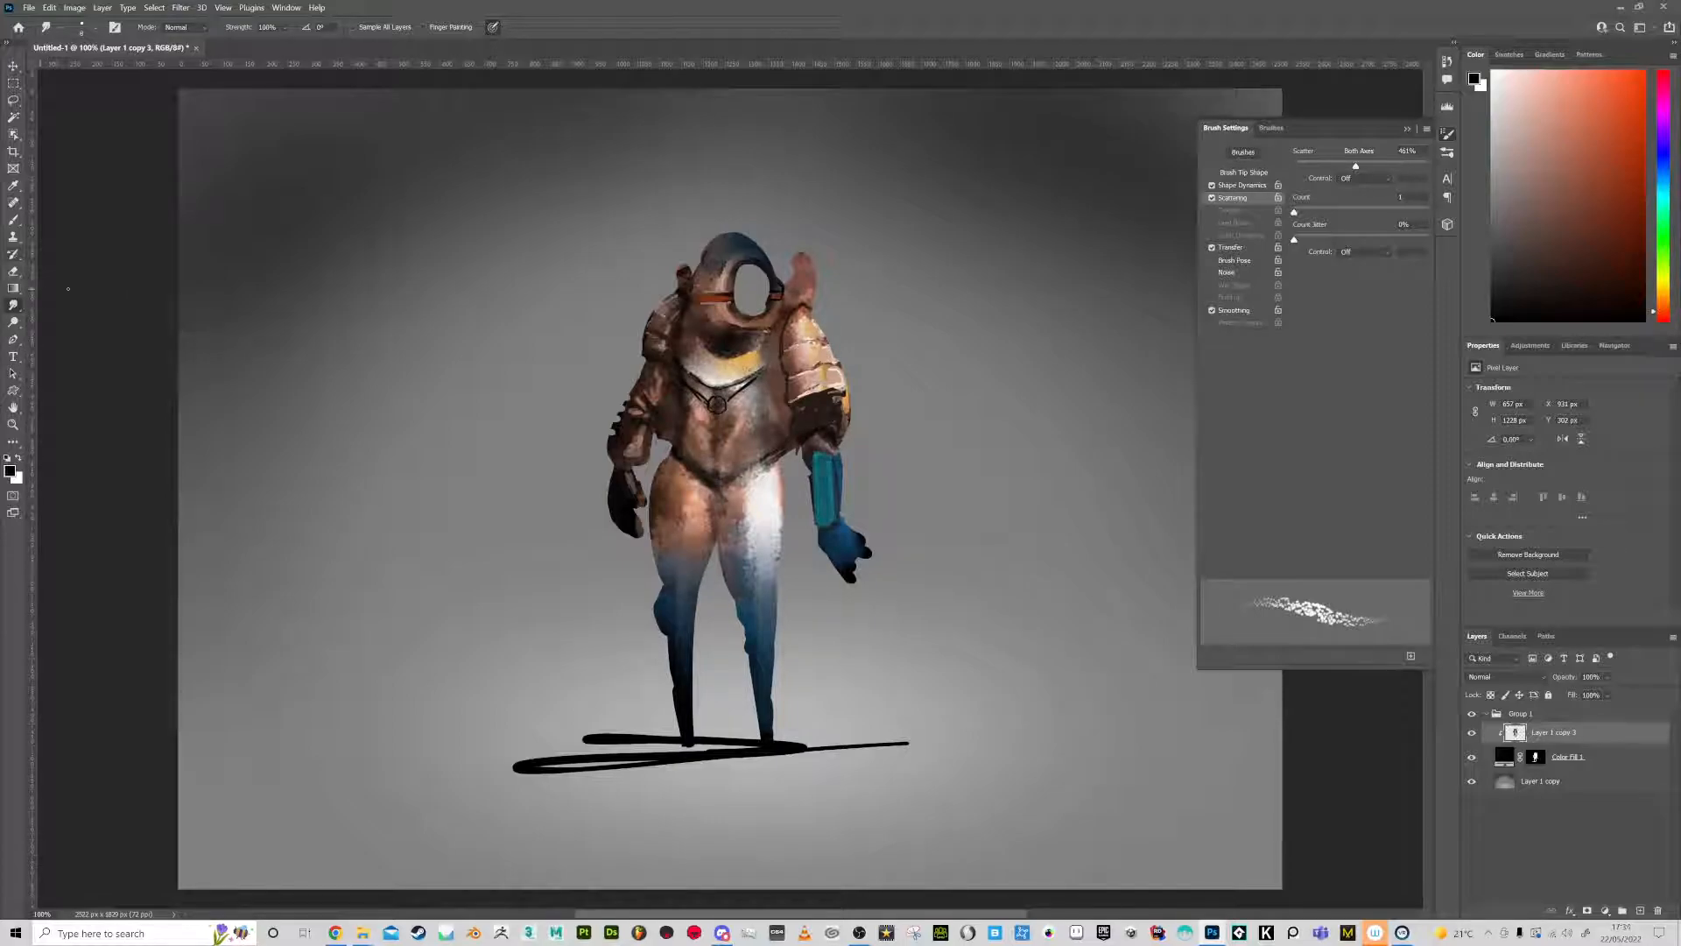
left_click_drag(834, 387, 727, 442)
left_click_drag(637, 400, 639, 505)
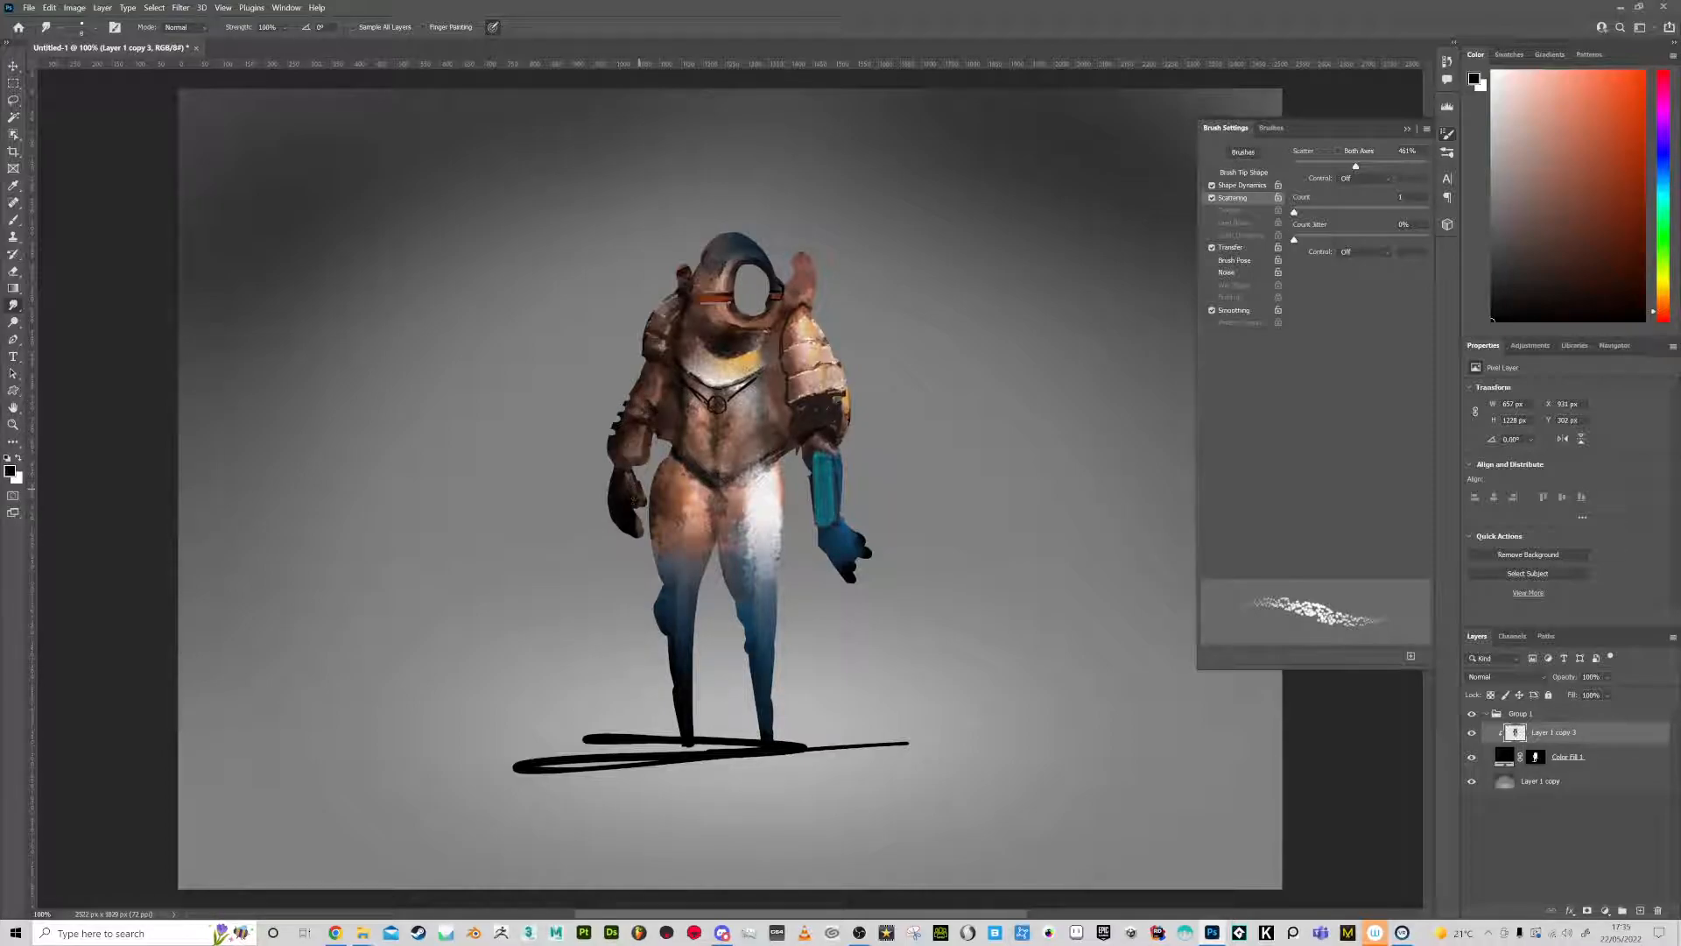
Outline both thighs with dark lines and fill the hip creases and inner thighs with black
left_click(14, 221)
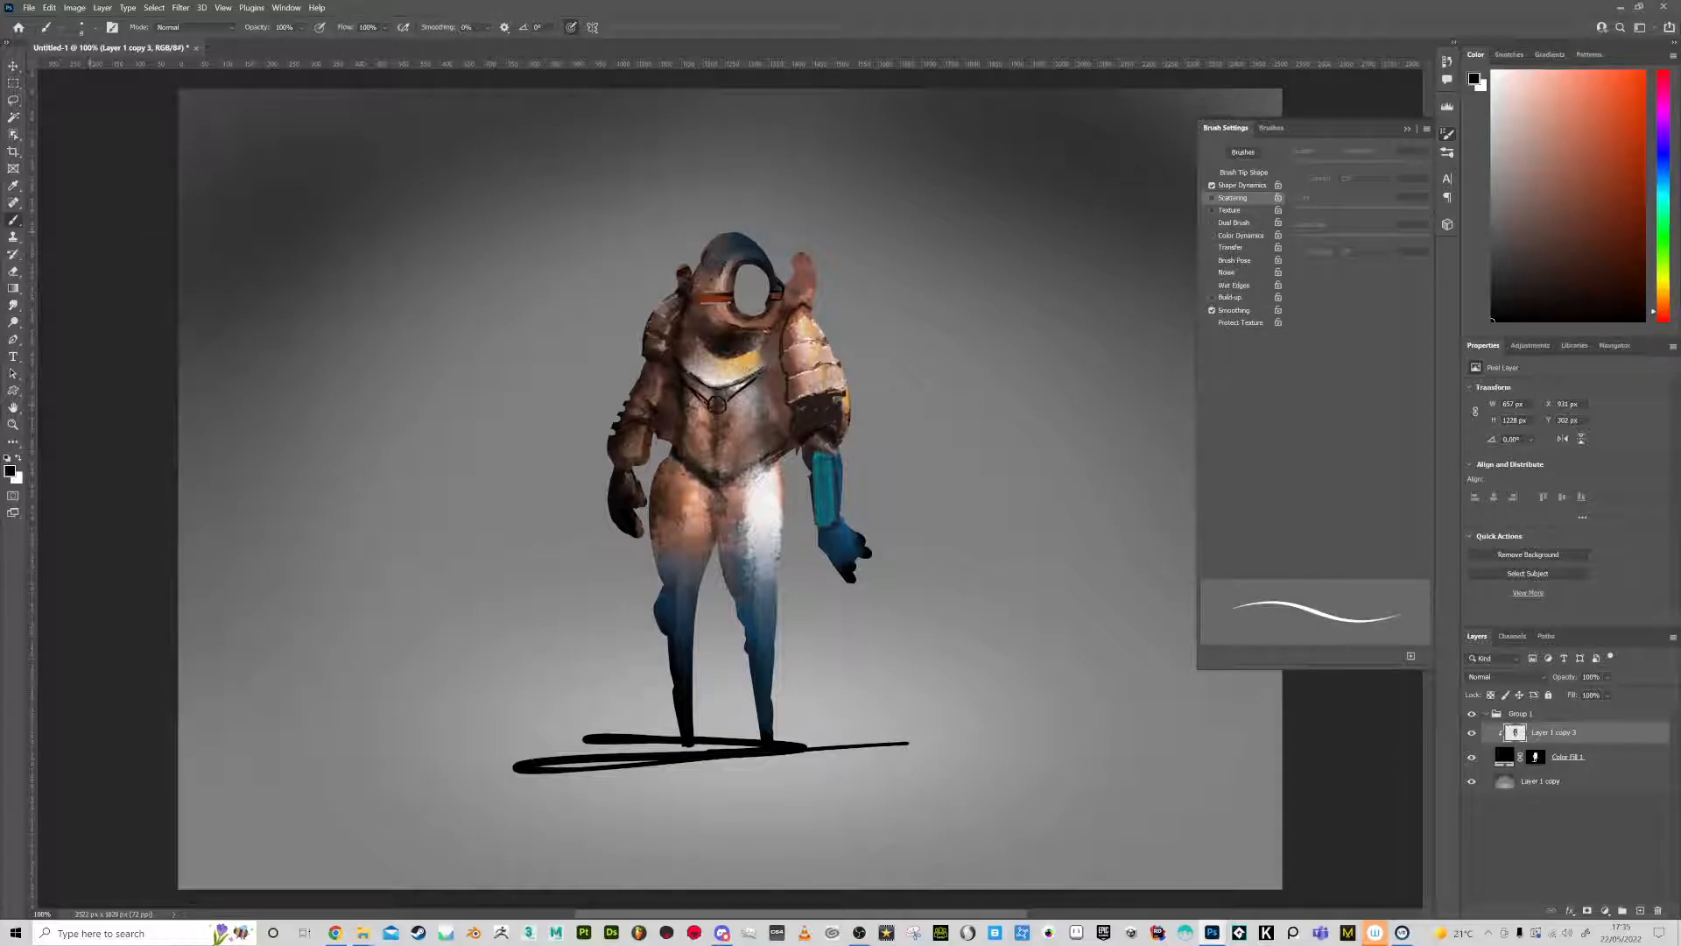
left_click(674, 478, "alt")
mouse_move(674, 478)
left_mouse_down()
mouse_move(699, 500)
mouse_move(679, 581)
left_mouse_up()
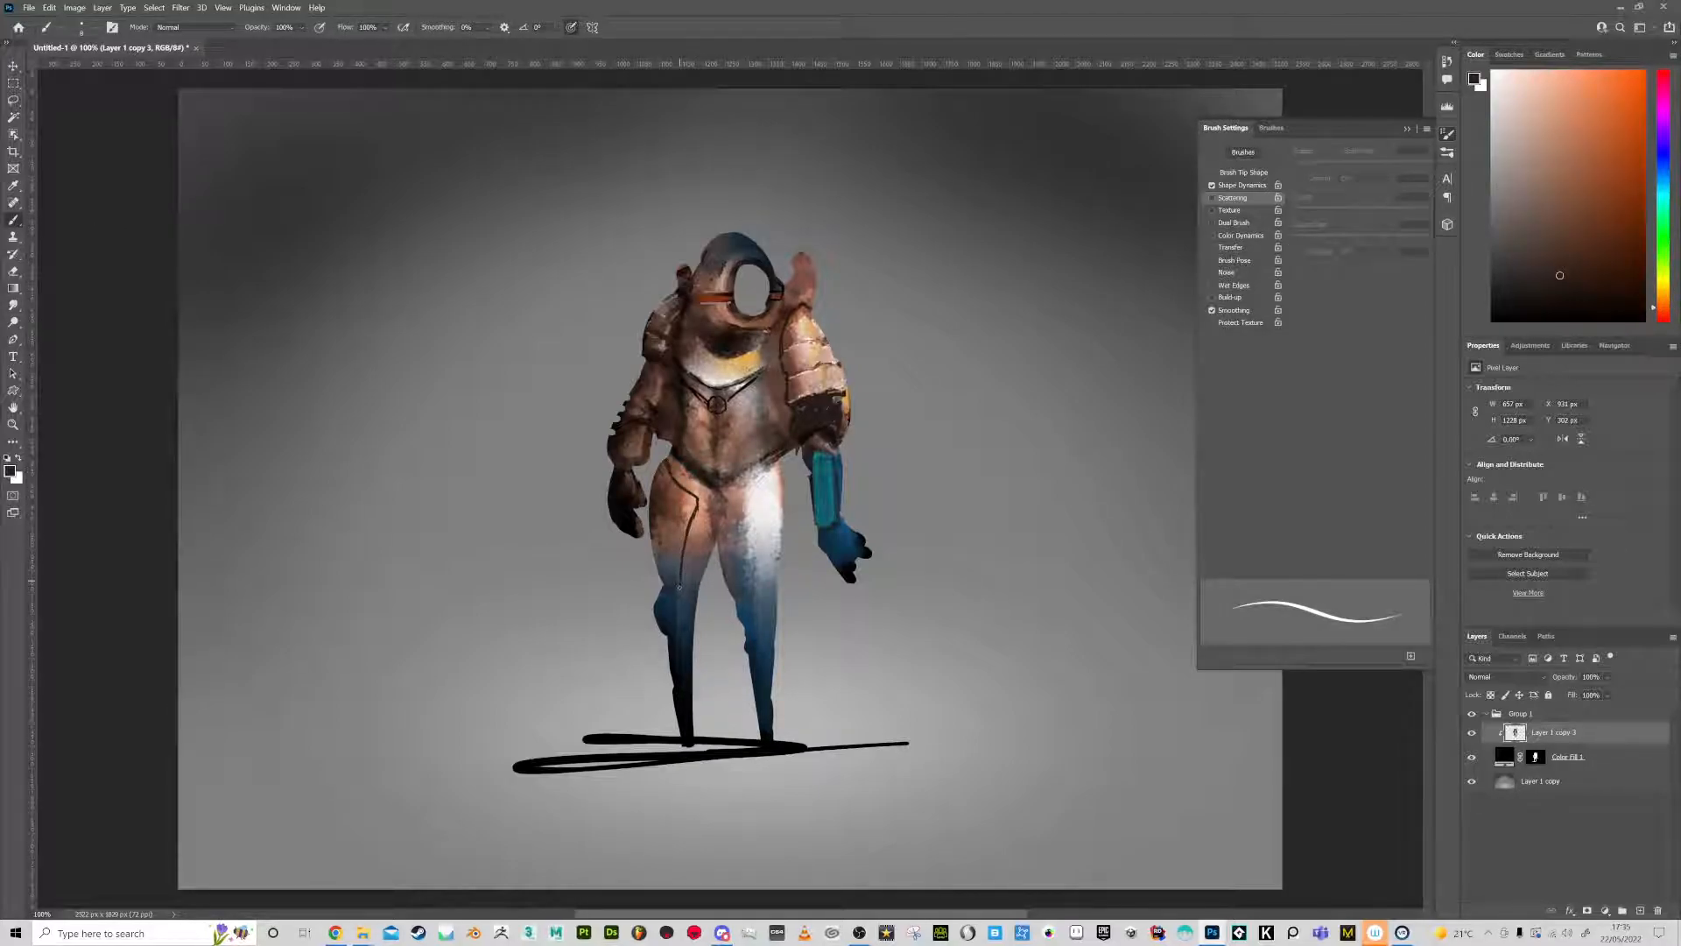
mouse_move(700, 506)
left_mouse_down()
mouse_move(713, 547)
mouse_move(757, 475)
mouse_move(785, 489)
mouse_move(734, 568)
left_mouse_up()
key("d")
key("]")
key("]")
mouse_move(700, 506)
left_mouse_down()
mouse_move(692, 571)
mouse_move(713, 510)
mouse_move(729, 573)
mouse_move(707, 494)
mouse_move(673, 461)
mouse_move(724, 493)
mouse_move(776, 474)
left_mouse_up()
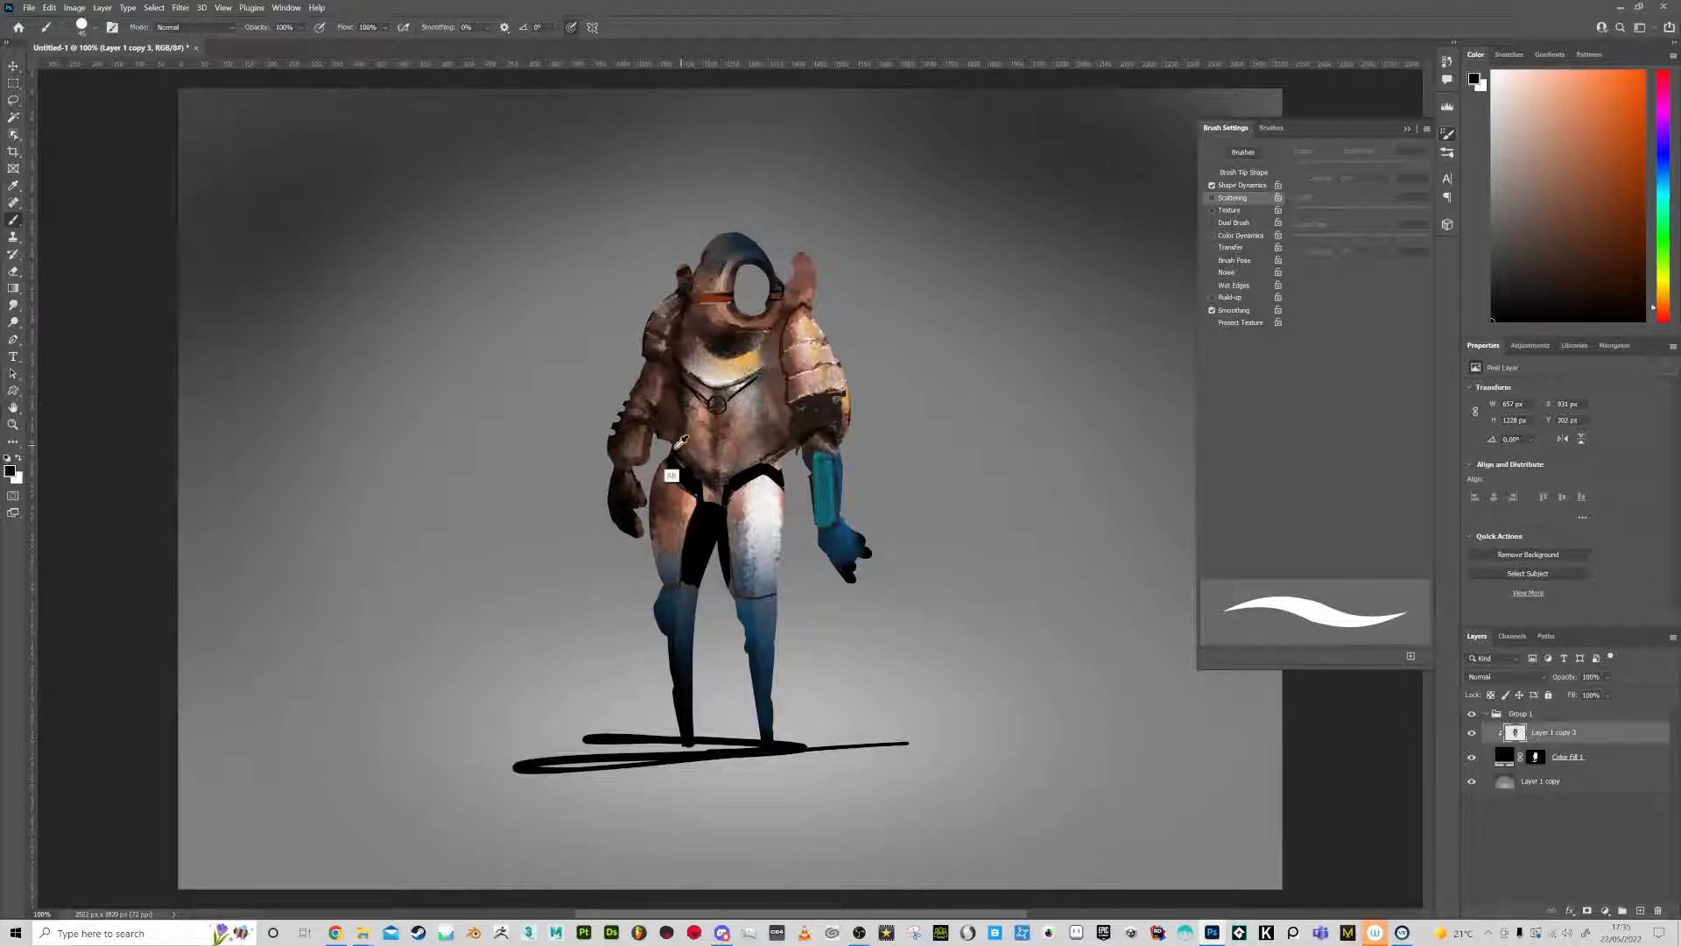
Paint sampled pinkish brown over the central pelvis and lower abdomen at 50% opacity
left_click(713, 484, "alt")
key("5")
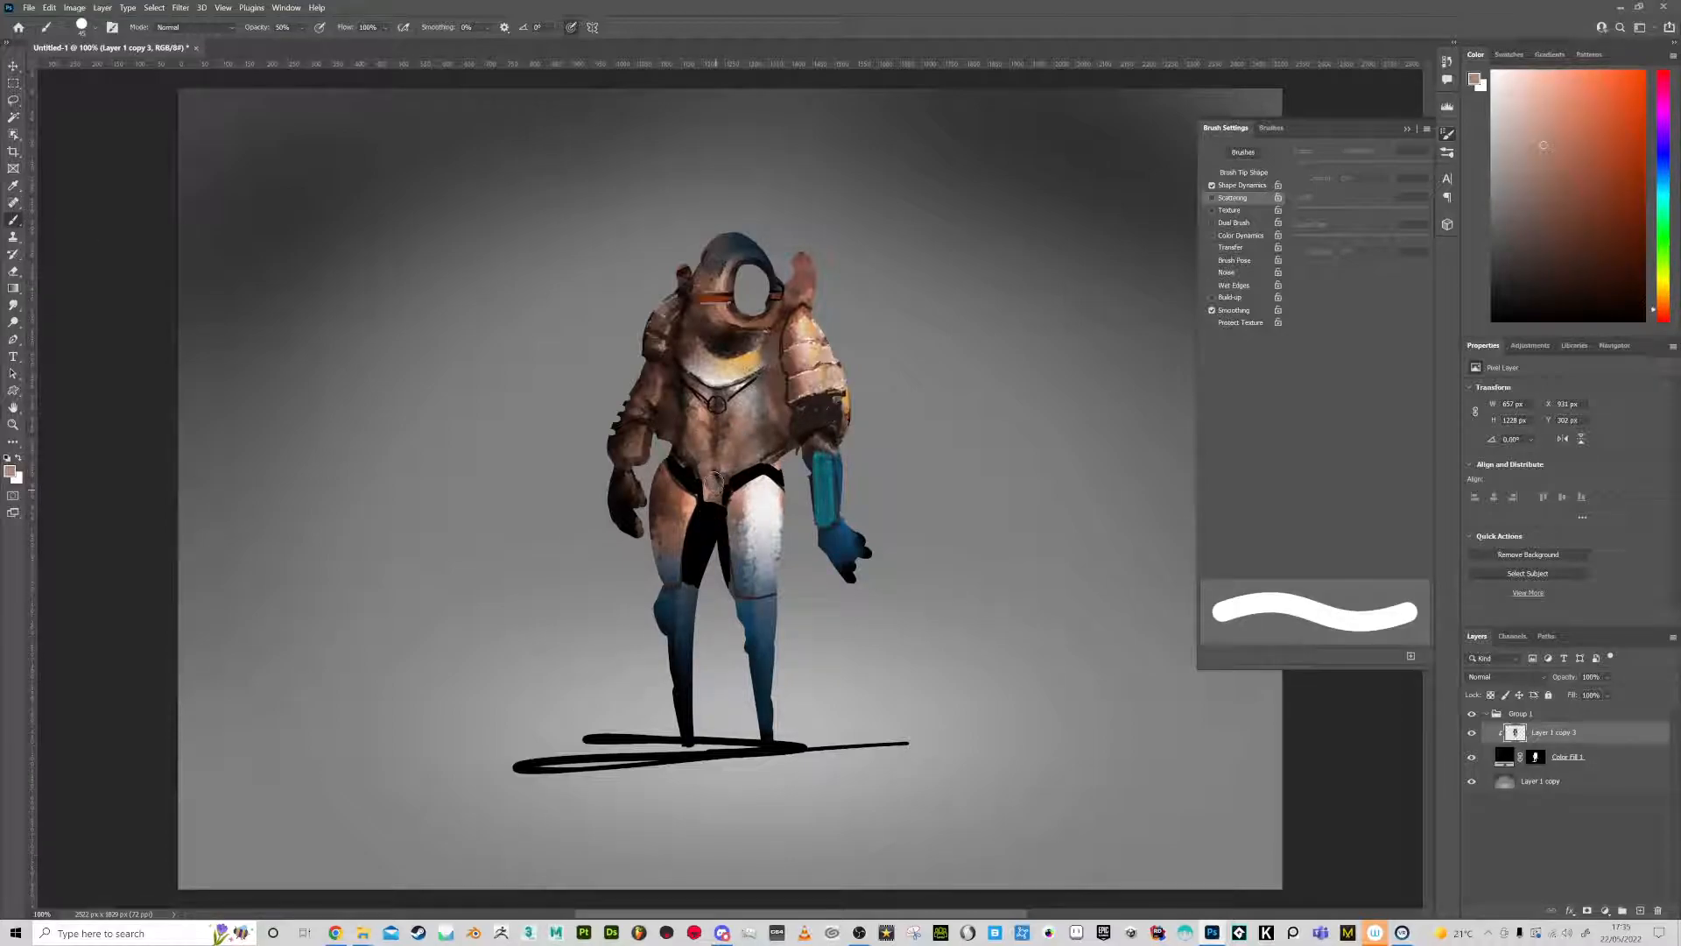
mouse_move(721, 487)
left_mouse_down()
mouse_move(715, 416)
mouse_move(710, 457)
left_mouse_up()
Paint near-white and light pink highlights down the left side of the chest and abdomen, plus a small light dot on the helmet
left_click(758, 523, "alt")
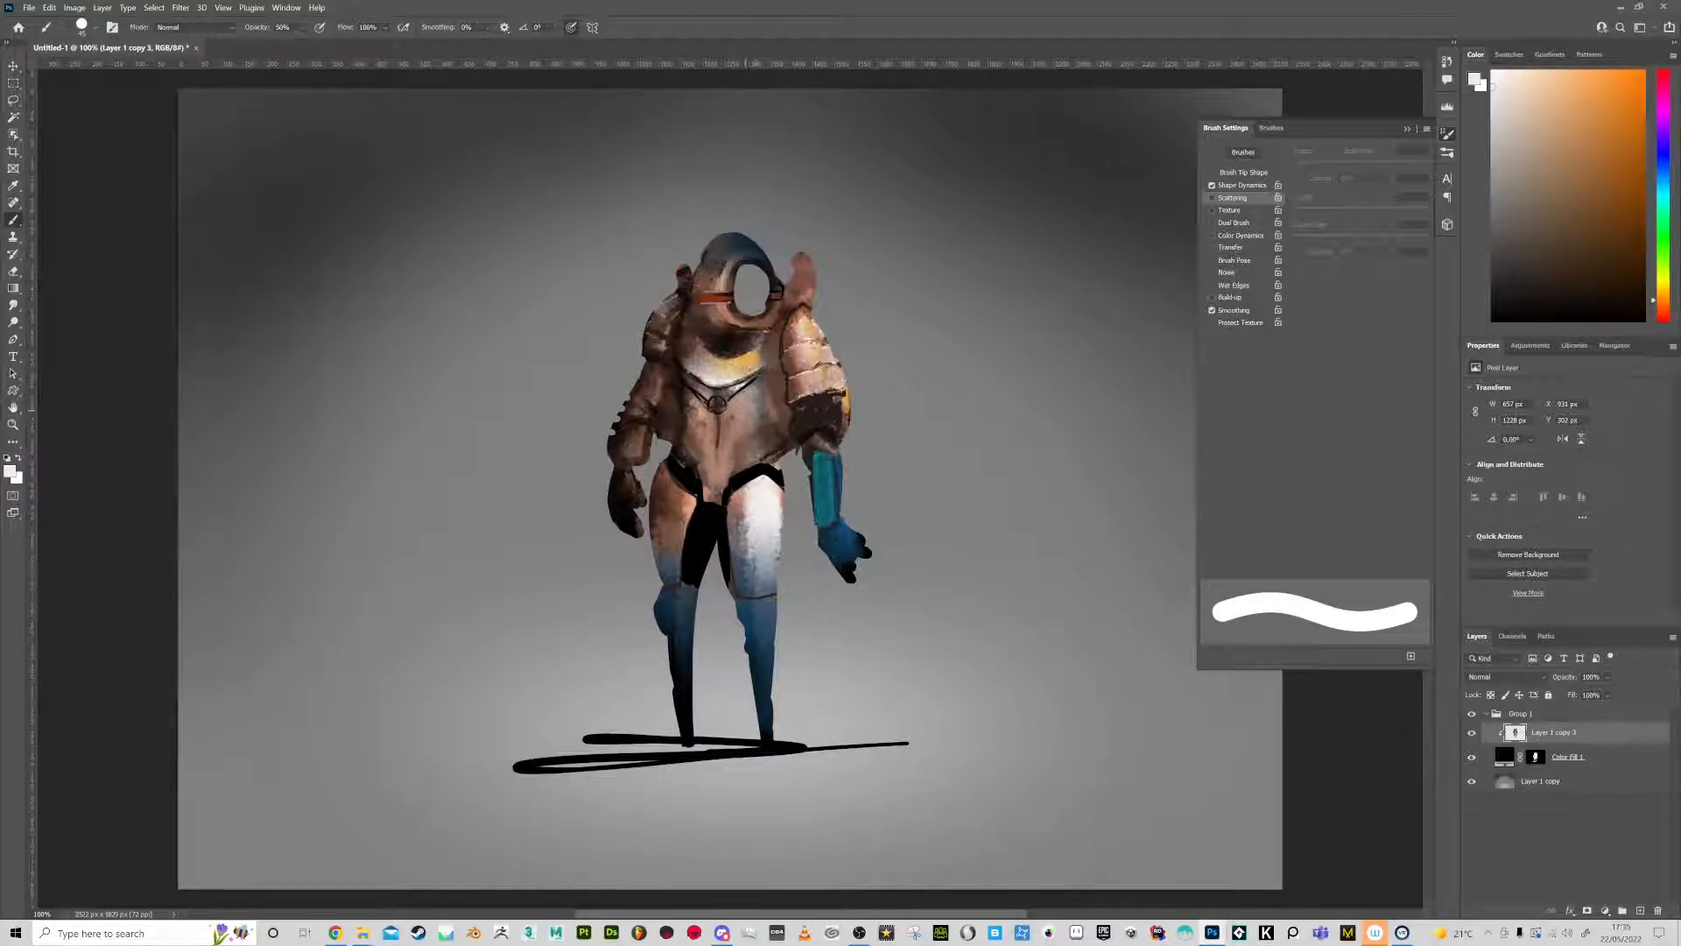
left_click_drag(758, 380, 751, 455)
left_click(811, 378, "alt")
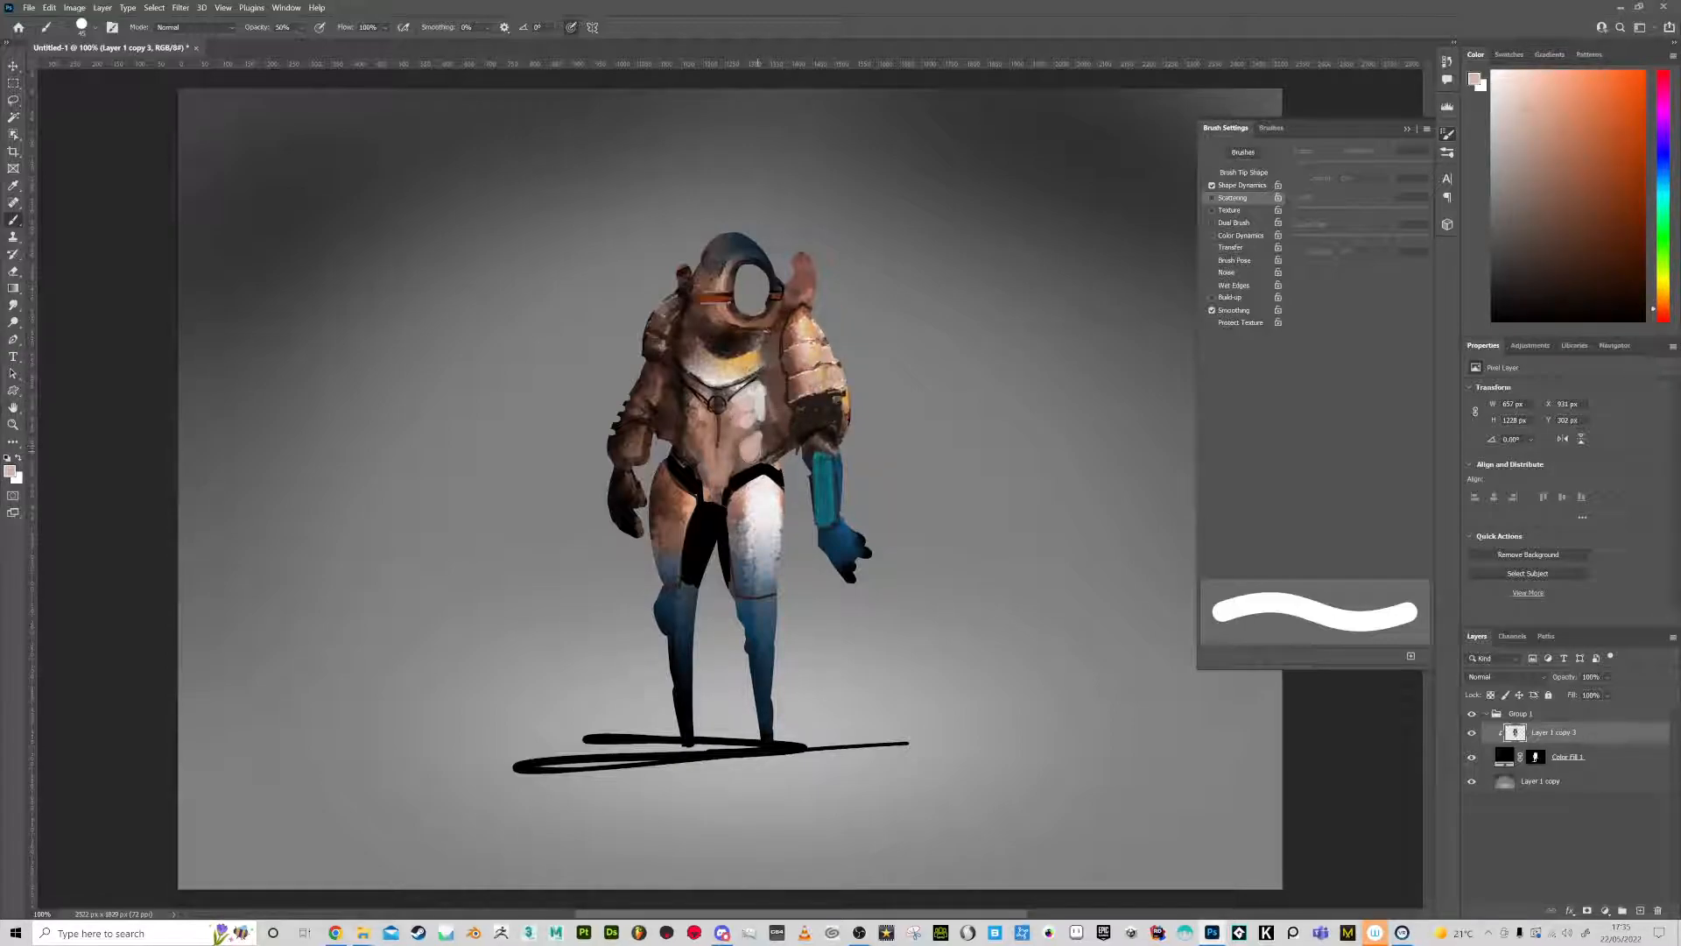
left_click(753, 249)
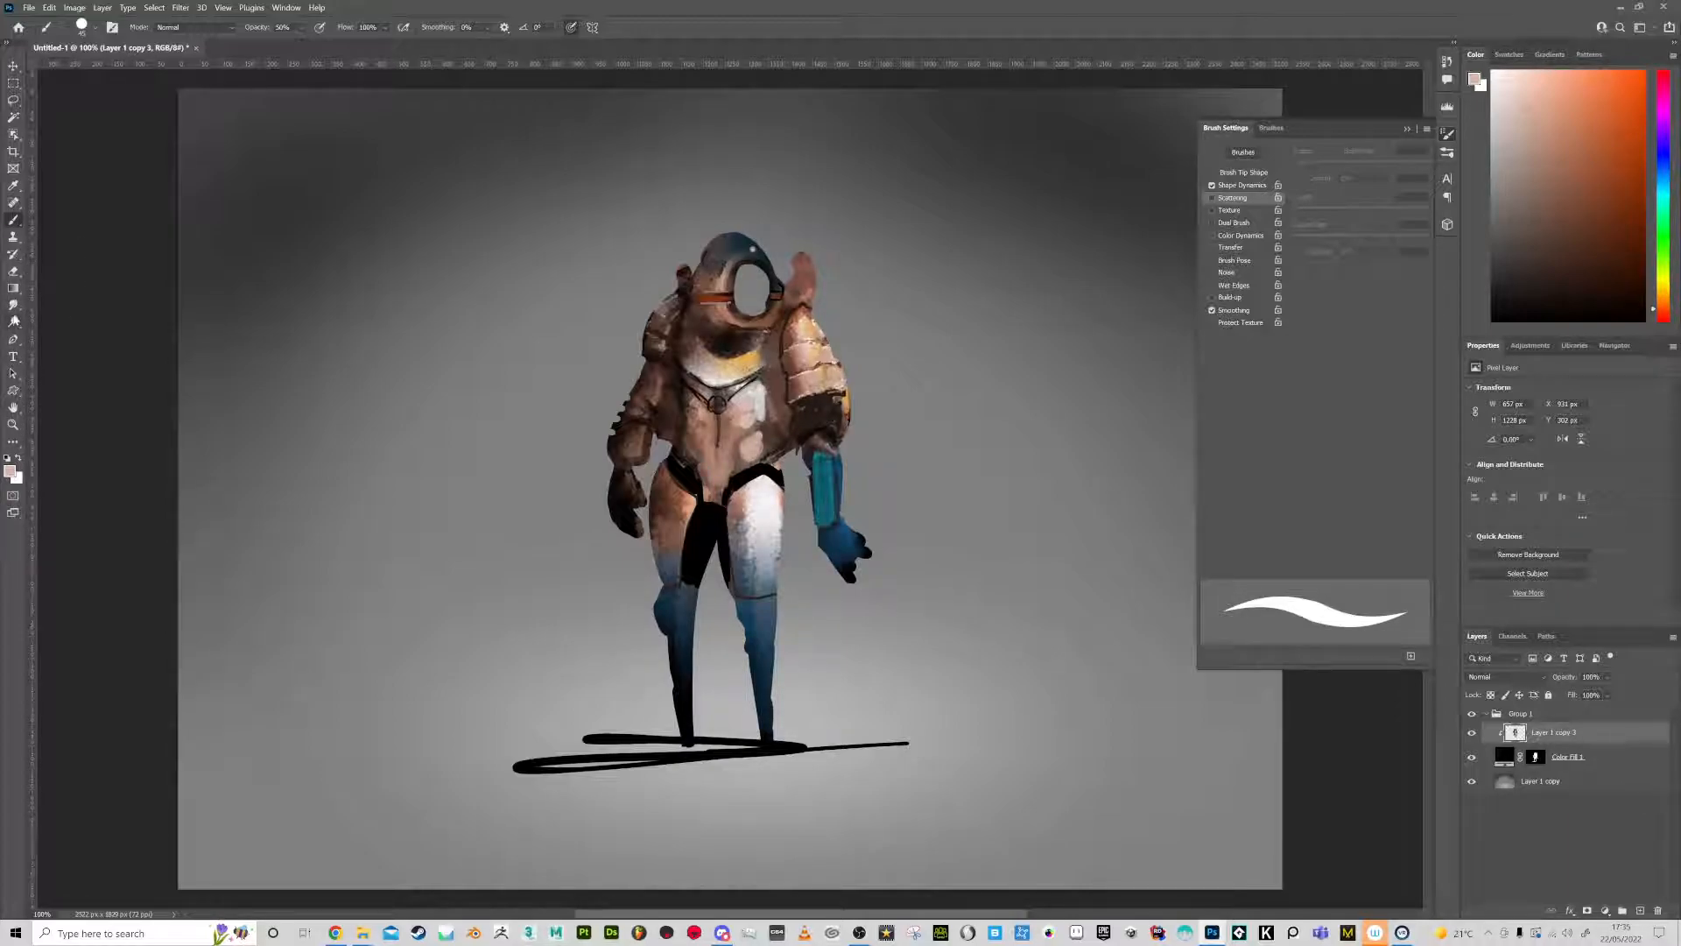
Smudge the edges of the black shading around the hips and inner legs, and ready the brush with black
left_click(13, 305)
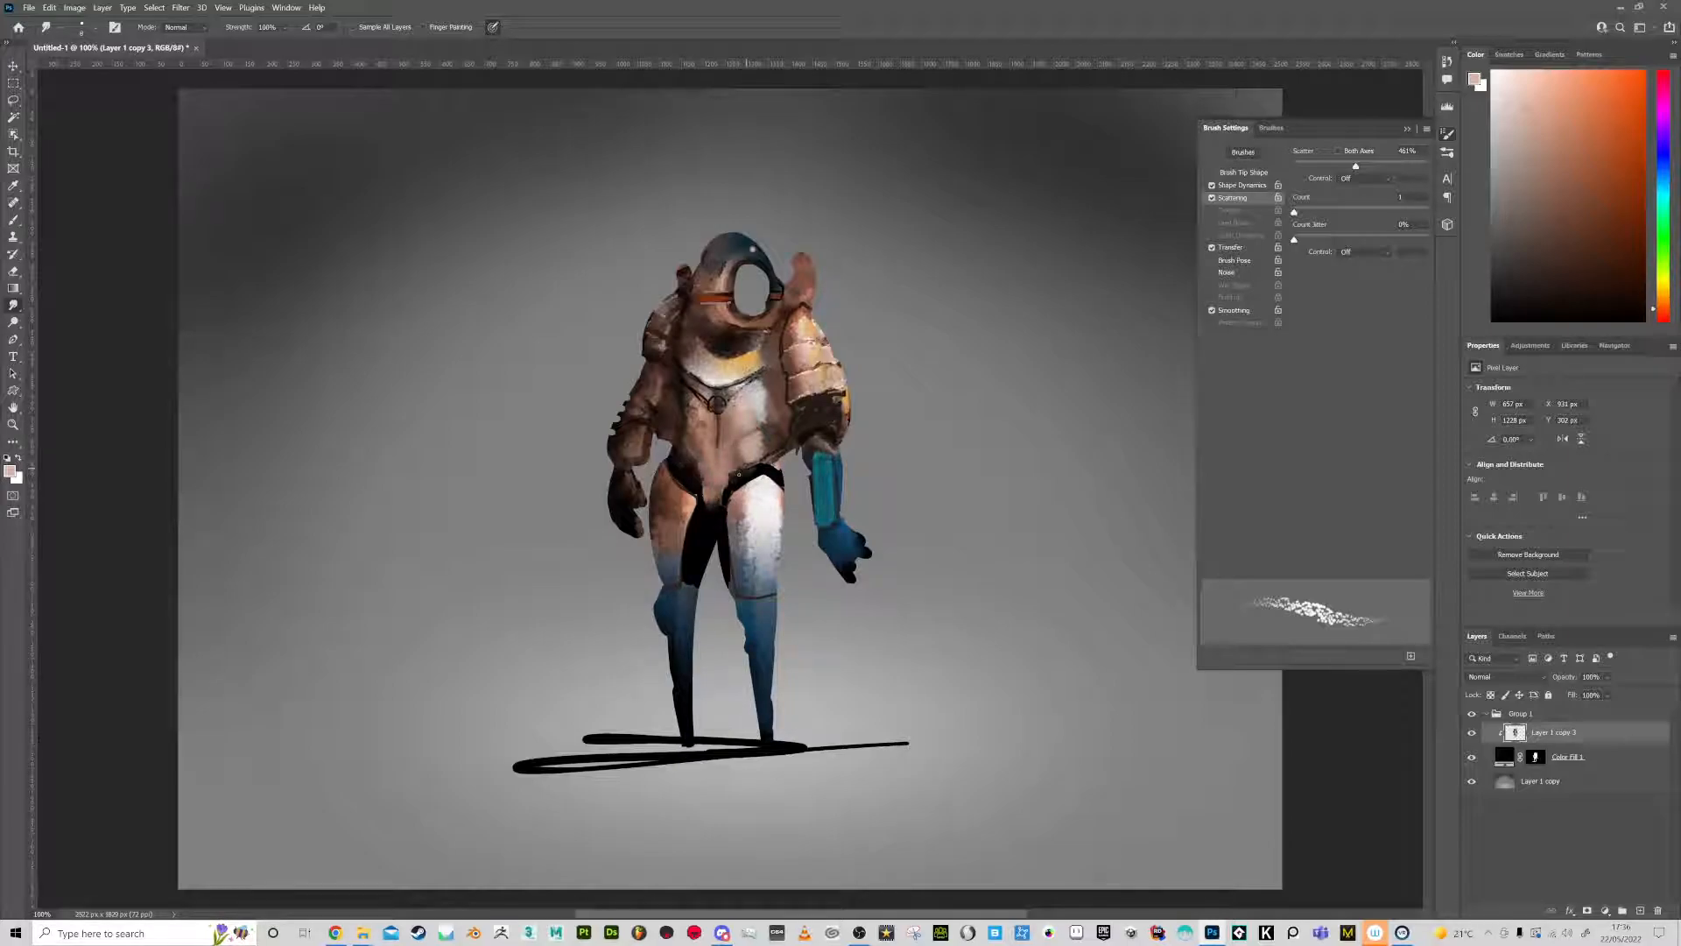
mouse_move(690, 587)
left_mouse_down()
mouse_move(687, 612)
mouse_move(734, 608)
left_mouse_up()
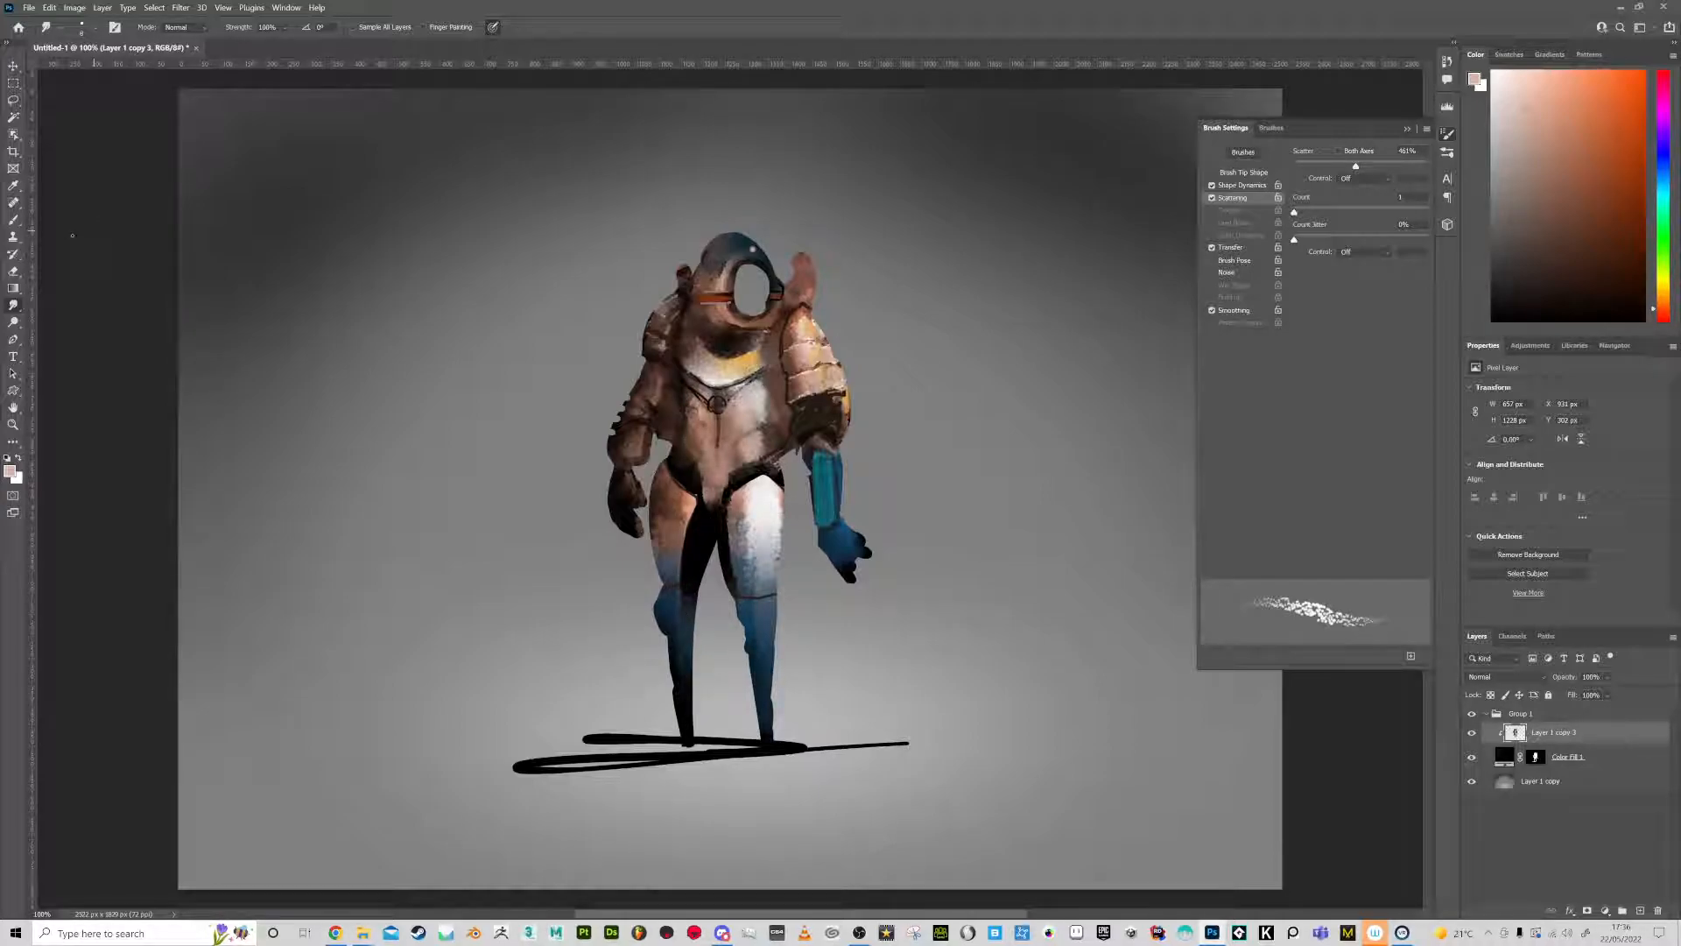
key("b")
key("d")
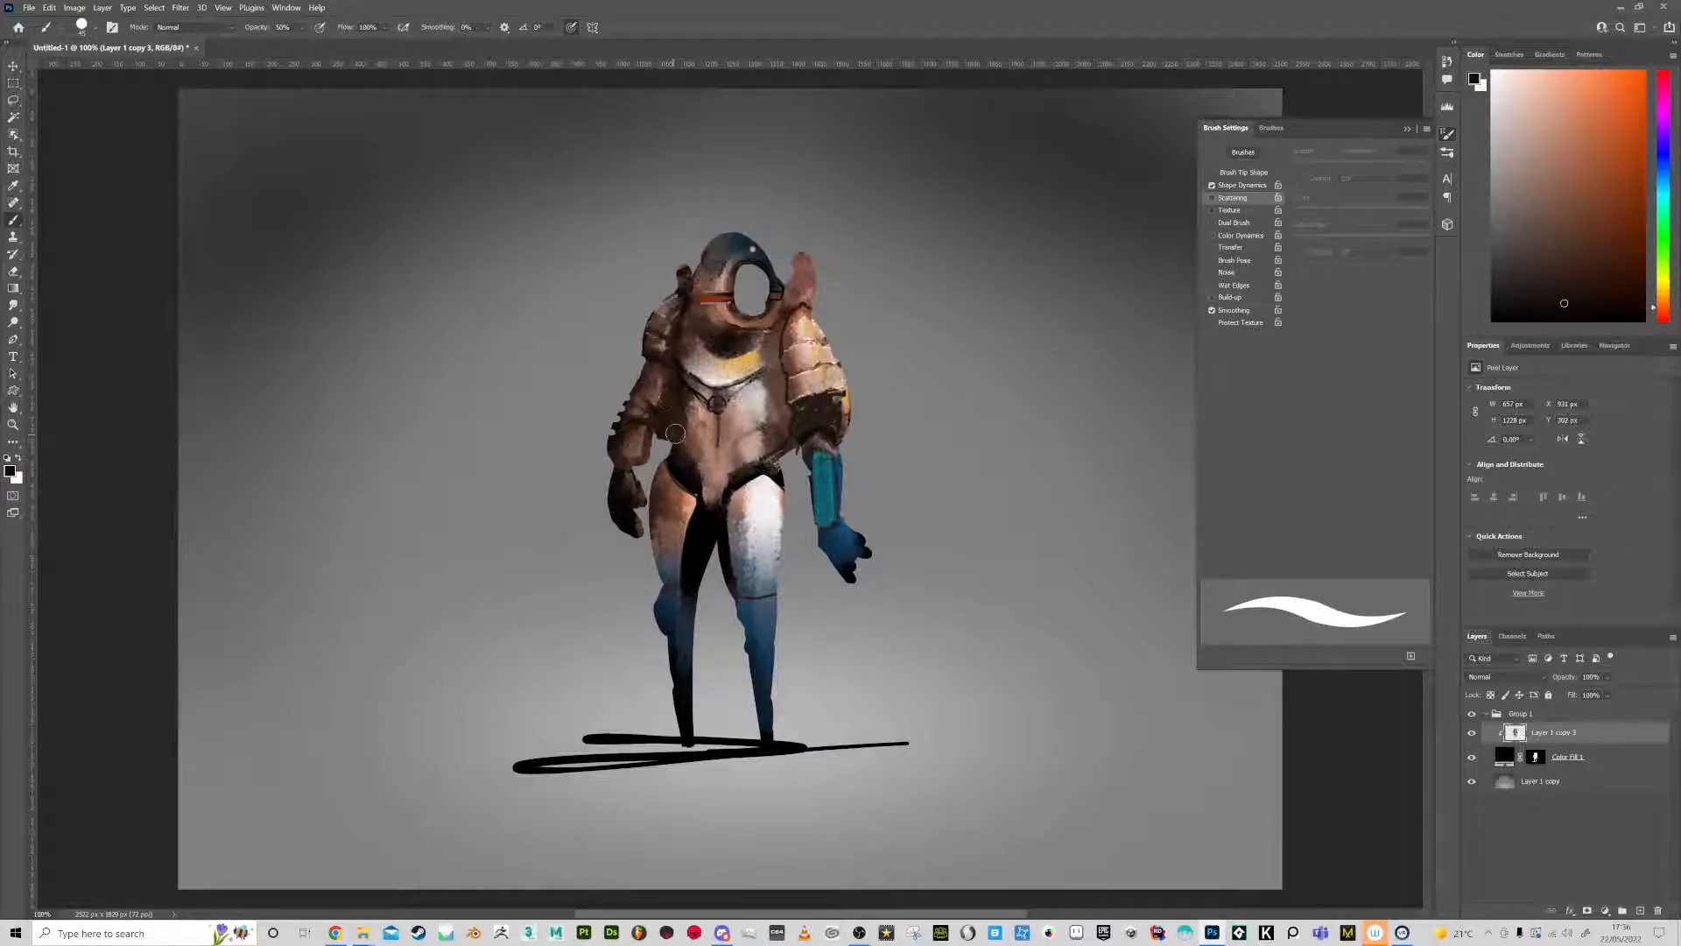
Fill in the helmet's visor opening on the Color Fill 1 mask with a smaller white brush at 100% opacity
left_click(1535, 757)
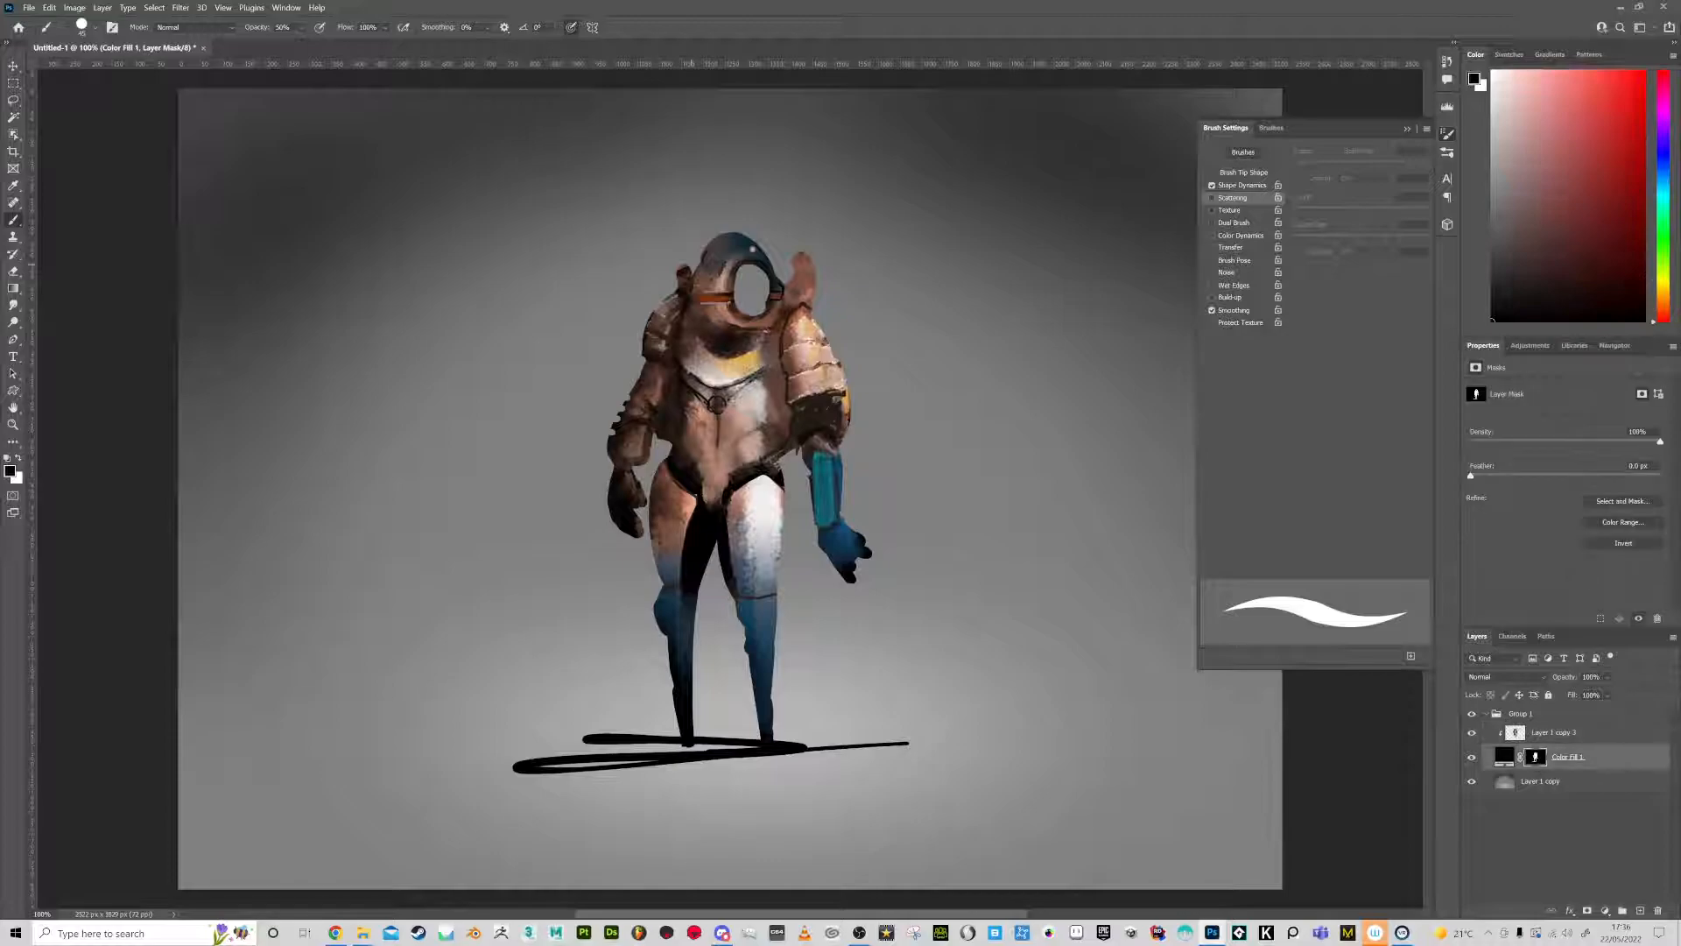
key("x")
key("bracketleft")
key("bracketleft")
key("bracketleft")
key("bracketleft")
key("bracketleft")
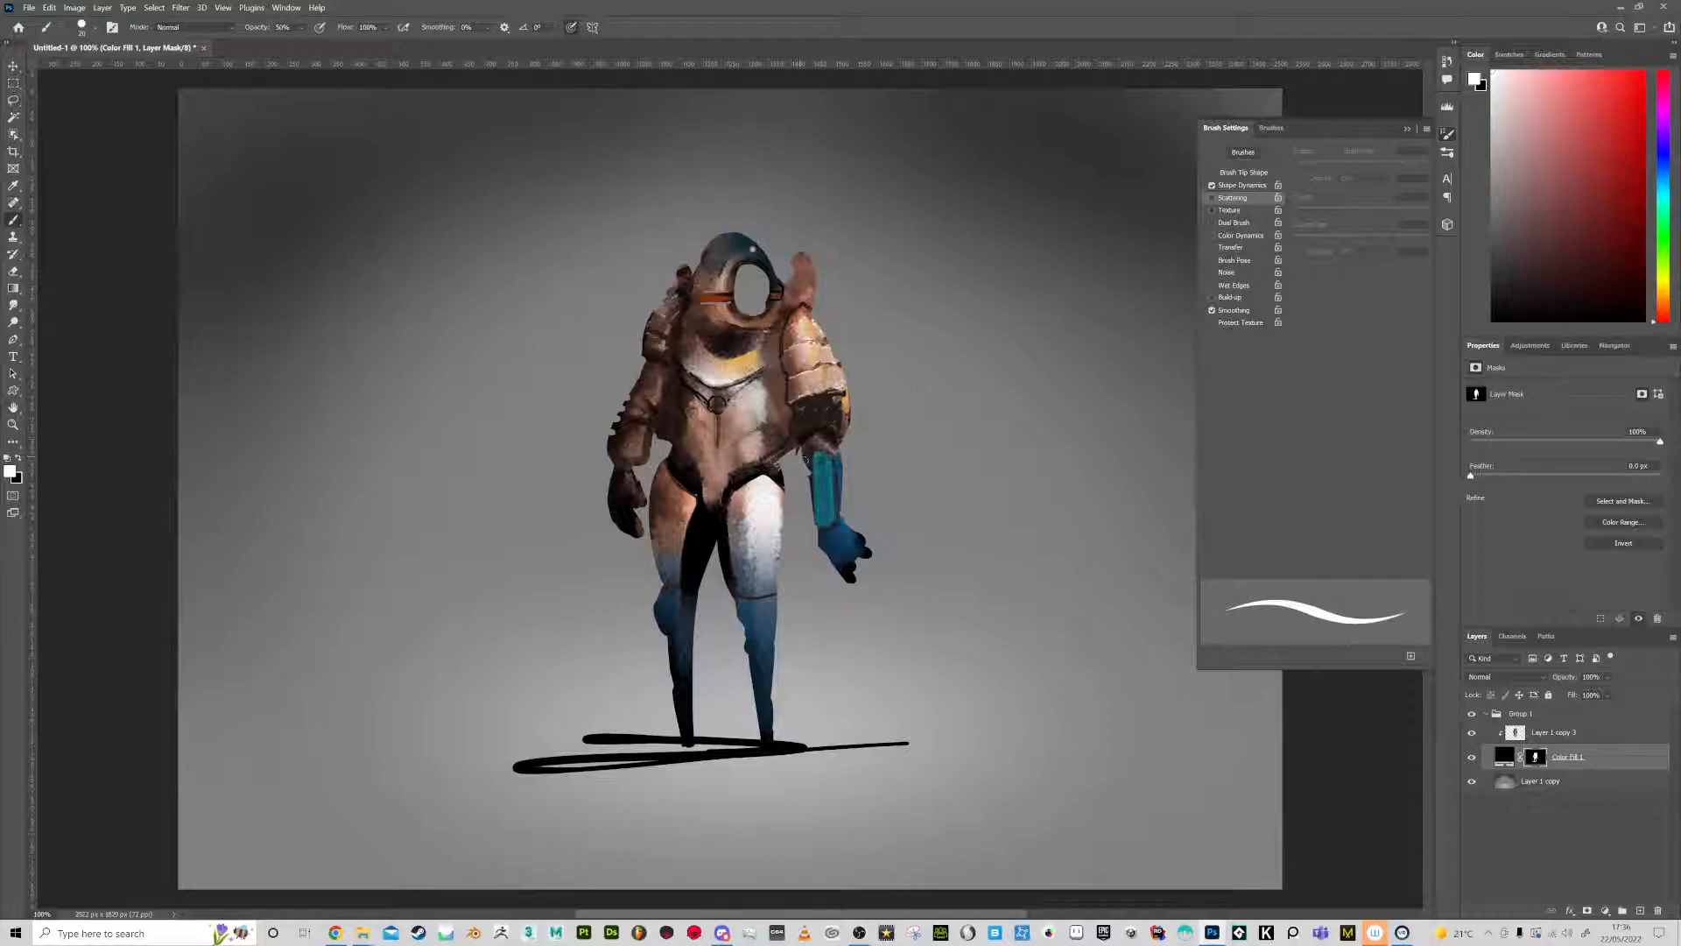
key("0")
mouse_move(745, 270)
left_mouse_down()
mouse_move(736, 286)
mouse_move(765, 309)
mouse_move(760, 268)
mouse_move(762, 300)
left_mouse_up()
Outline the helmet's visor in pale yellow on the clipped paint layer and smudge the colour across the glass
left_click(1520, 734)
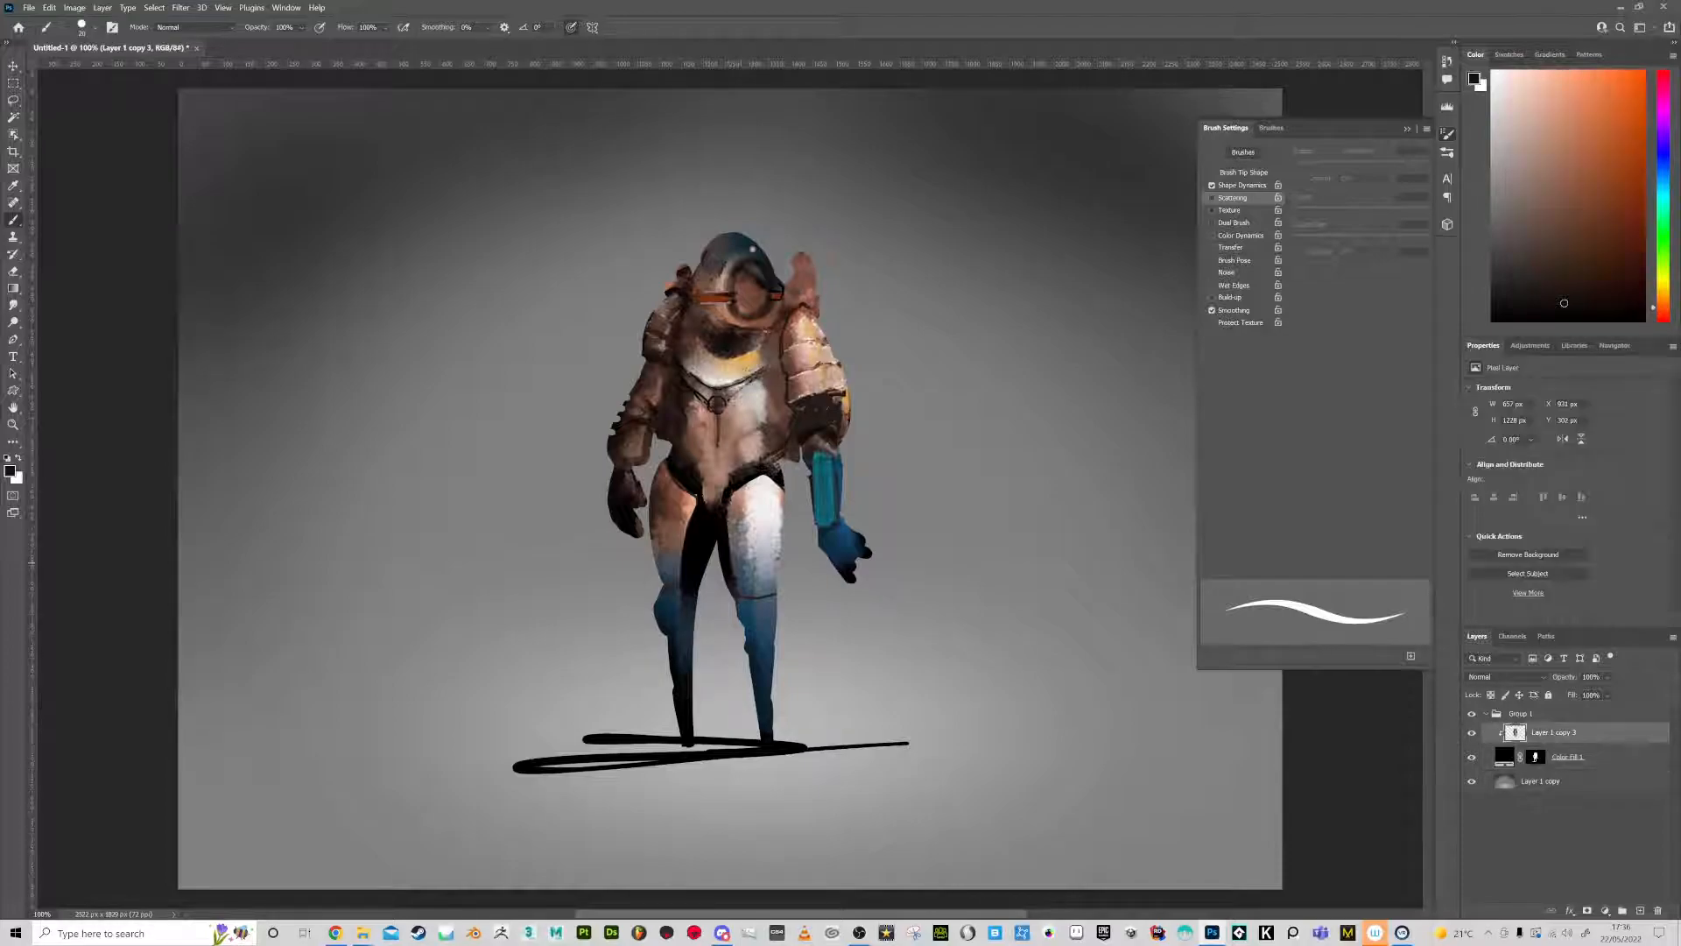
left_click(1654, 283)
left_click(1560, 79)
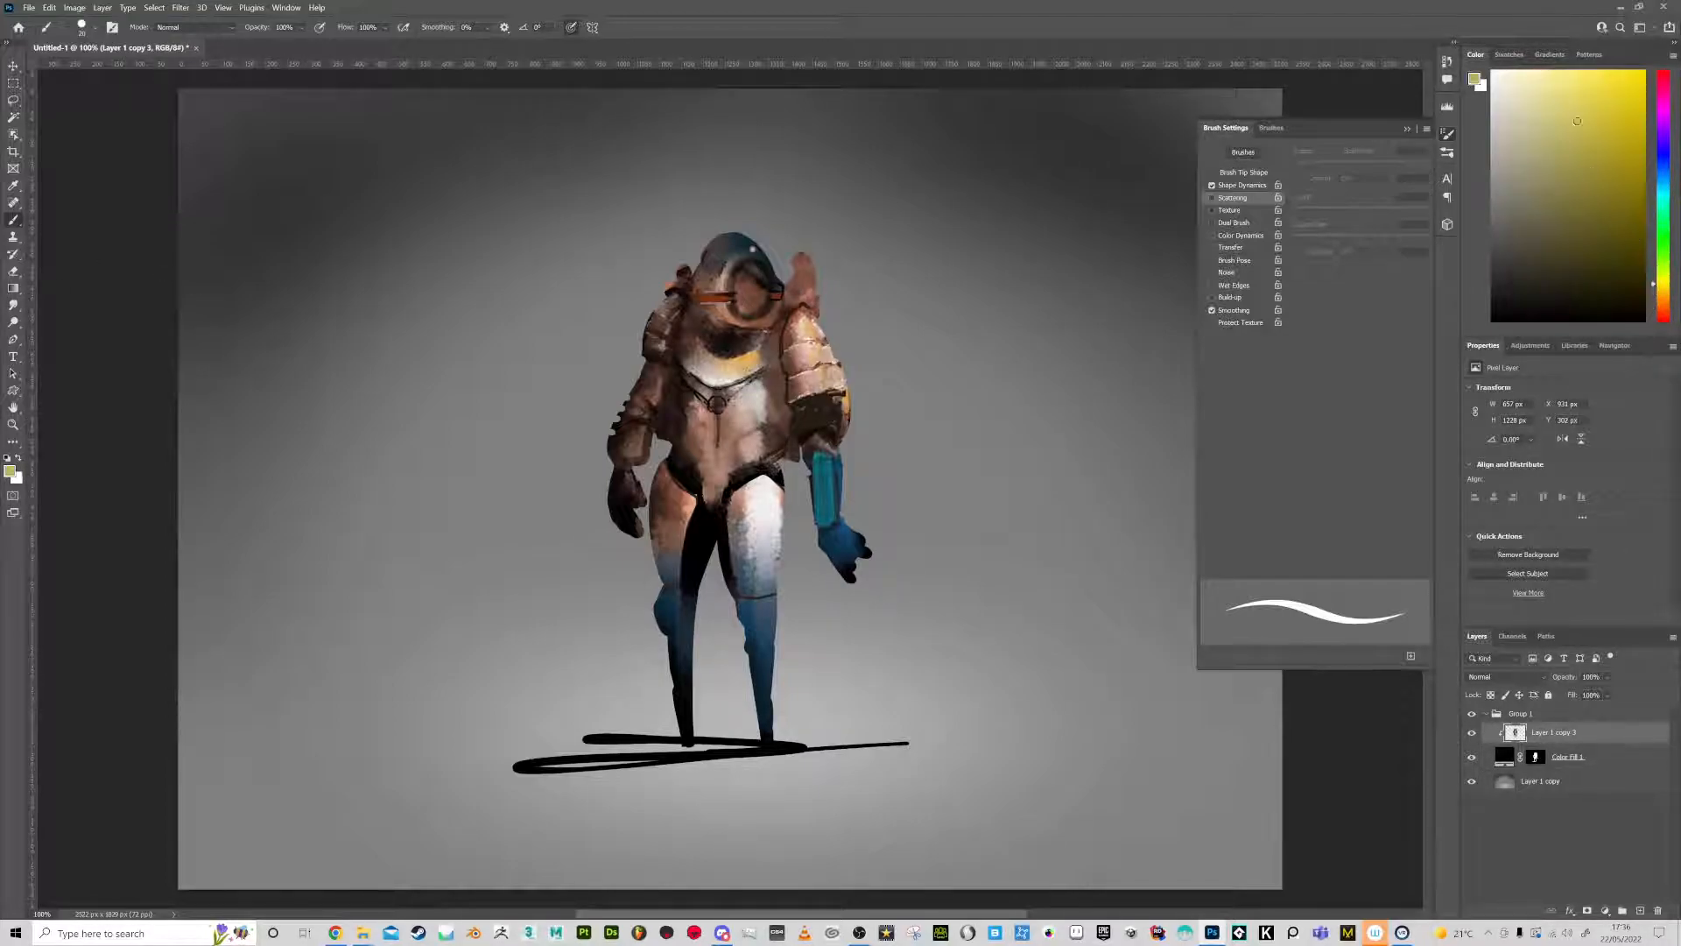
mouse_move(752, 250)
left_mouse_down()
mouse_move(735, 274)
mouse_move(764, 286)
left_mouse_up()
left_click(11, 306)
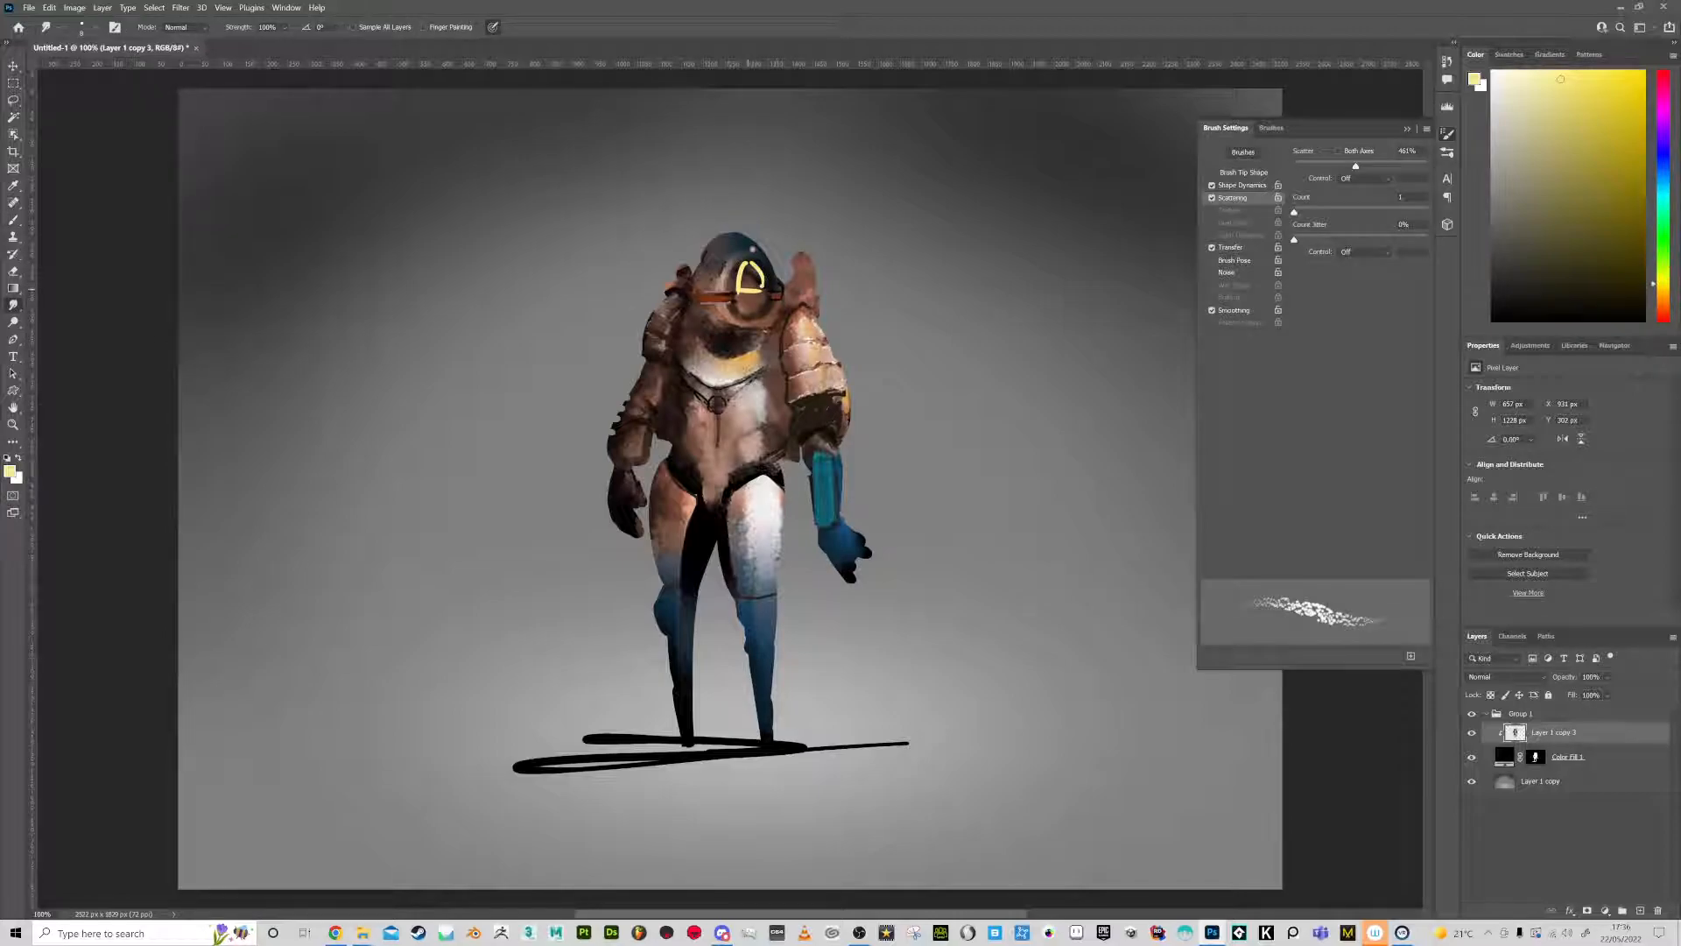
mouse_move(745, 288)
left_mouse_down()
mouse_move(763, 282)
mouse_move(749, 264)
mouse_move(764, 283)
mouse_move(747, 266)
left_mouse_up()
Paint near-white highlights on the visor glass and soften the lower ones with a small Smudge tool
left_click(1499, 74)
key("b")
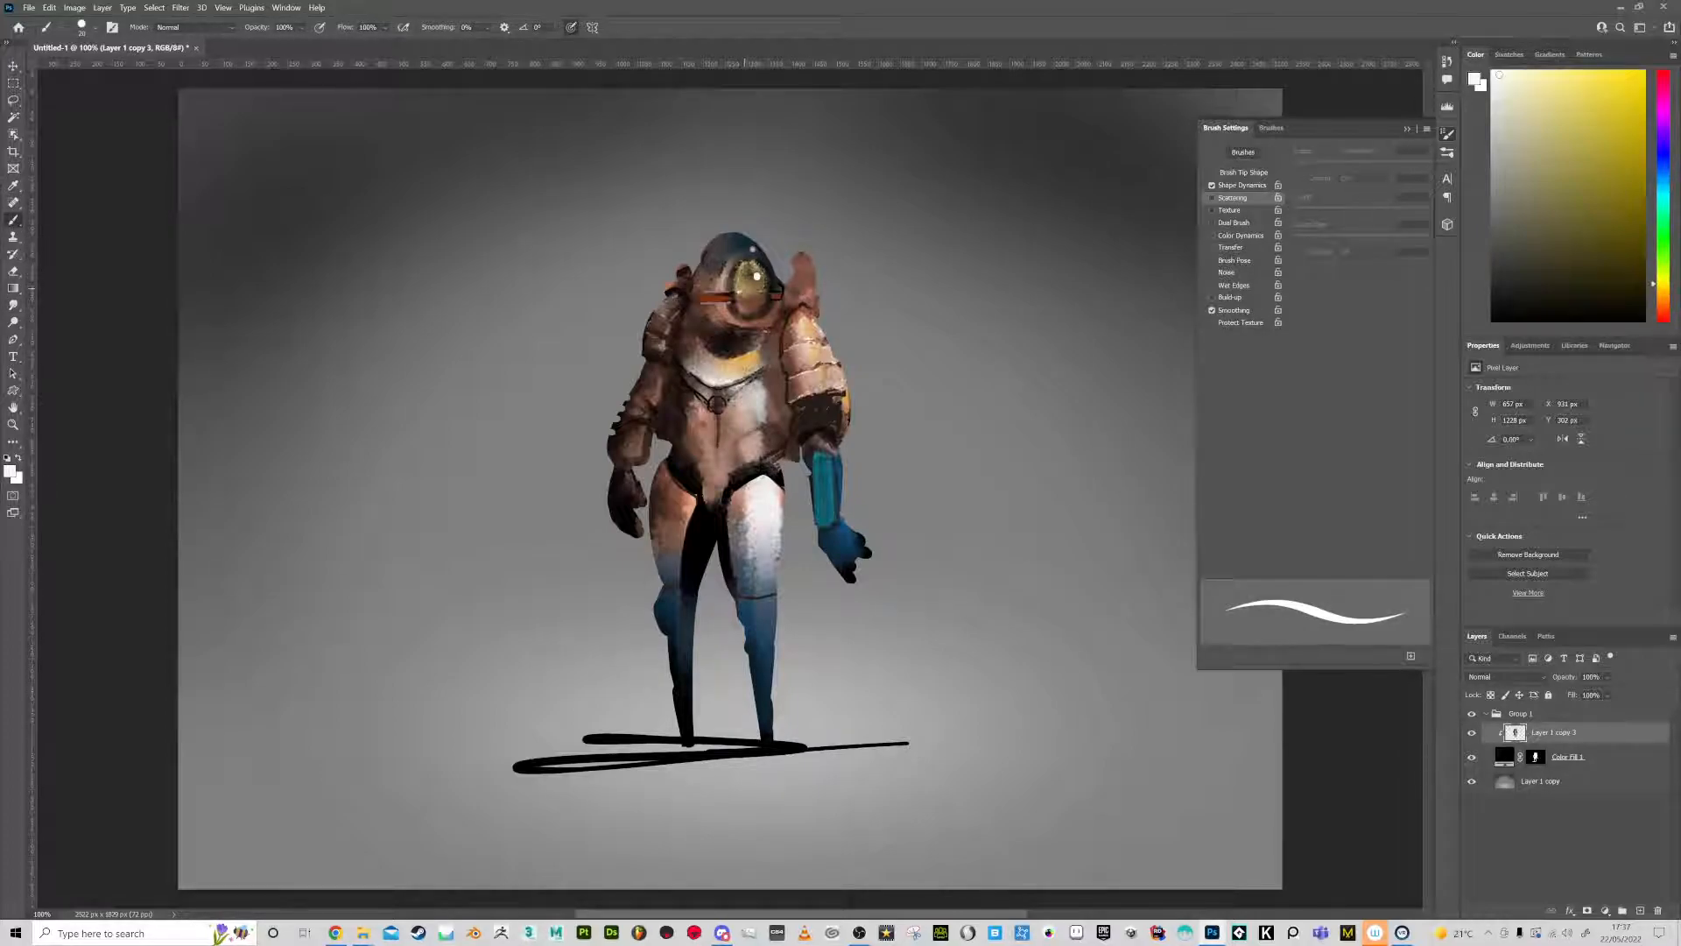
left_click_drag(750, 292, 764, 292)
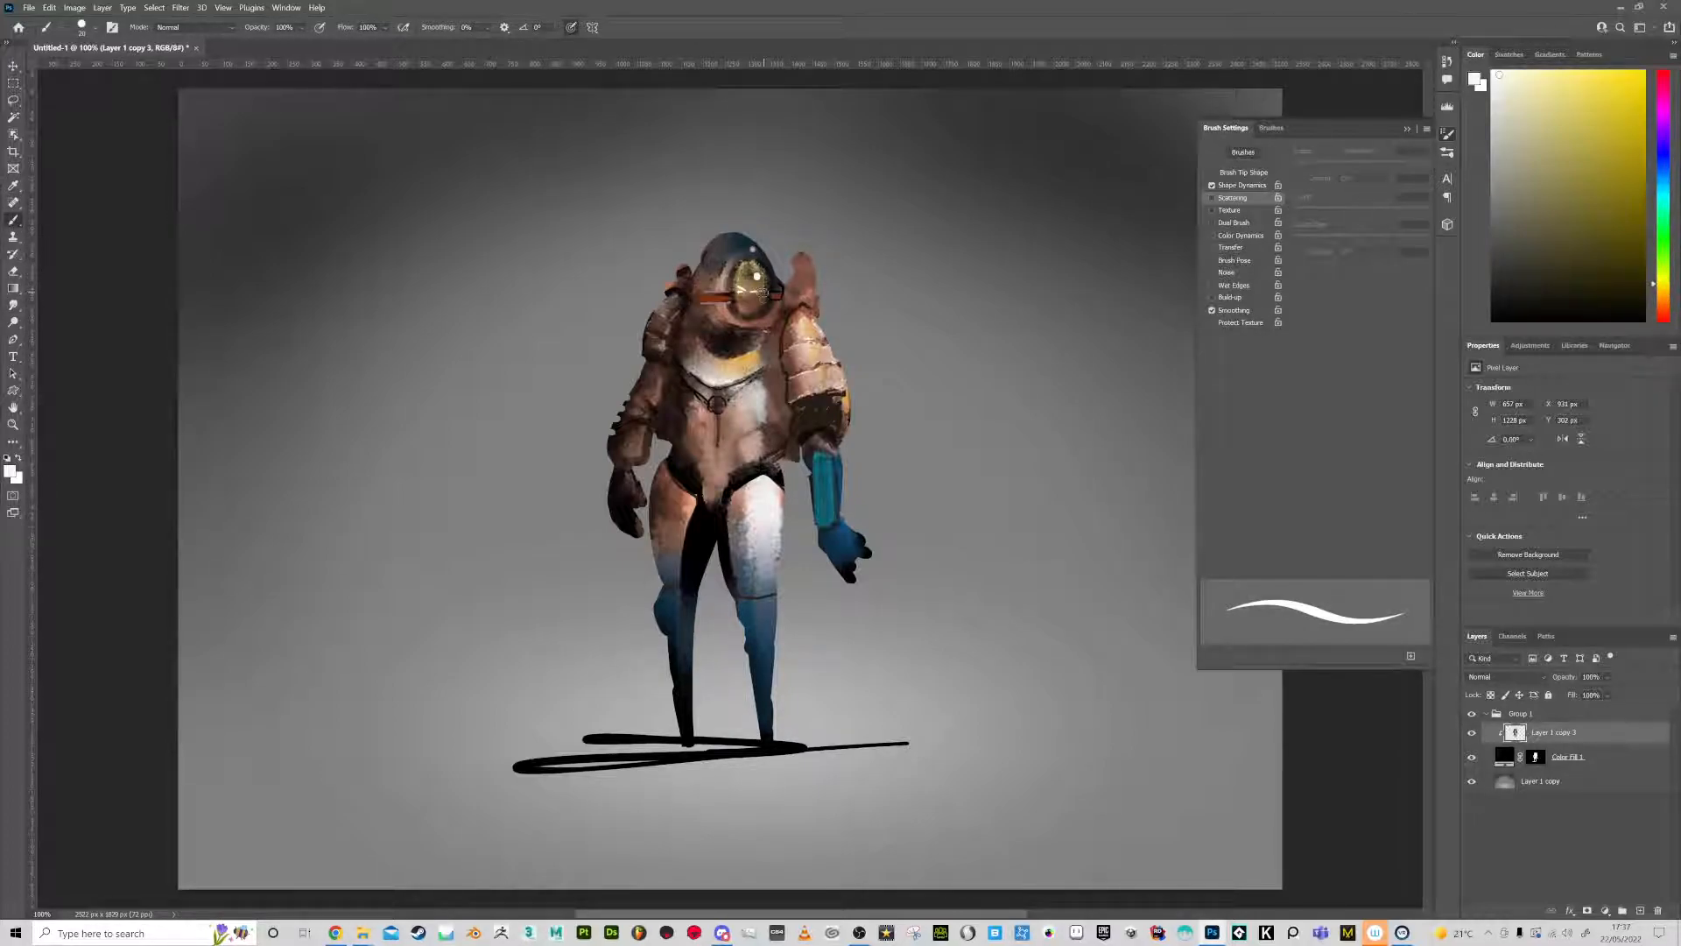
left_click(14, 305)
key("bracketleft")
key("bracketleft")
key("bracketleft")
key("bracketleft")
key("bracketleft")
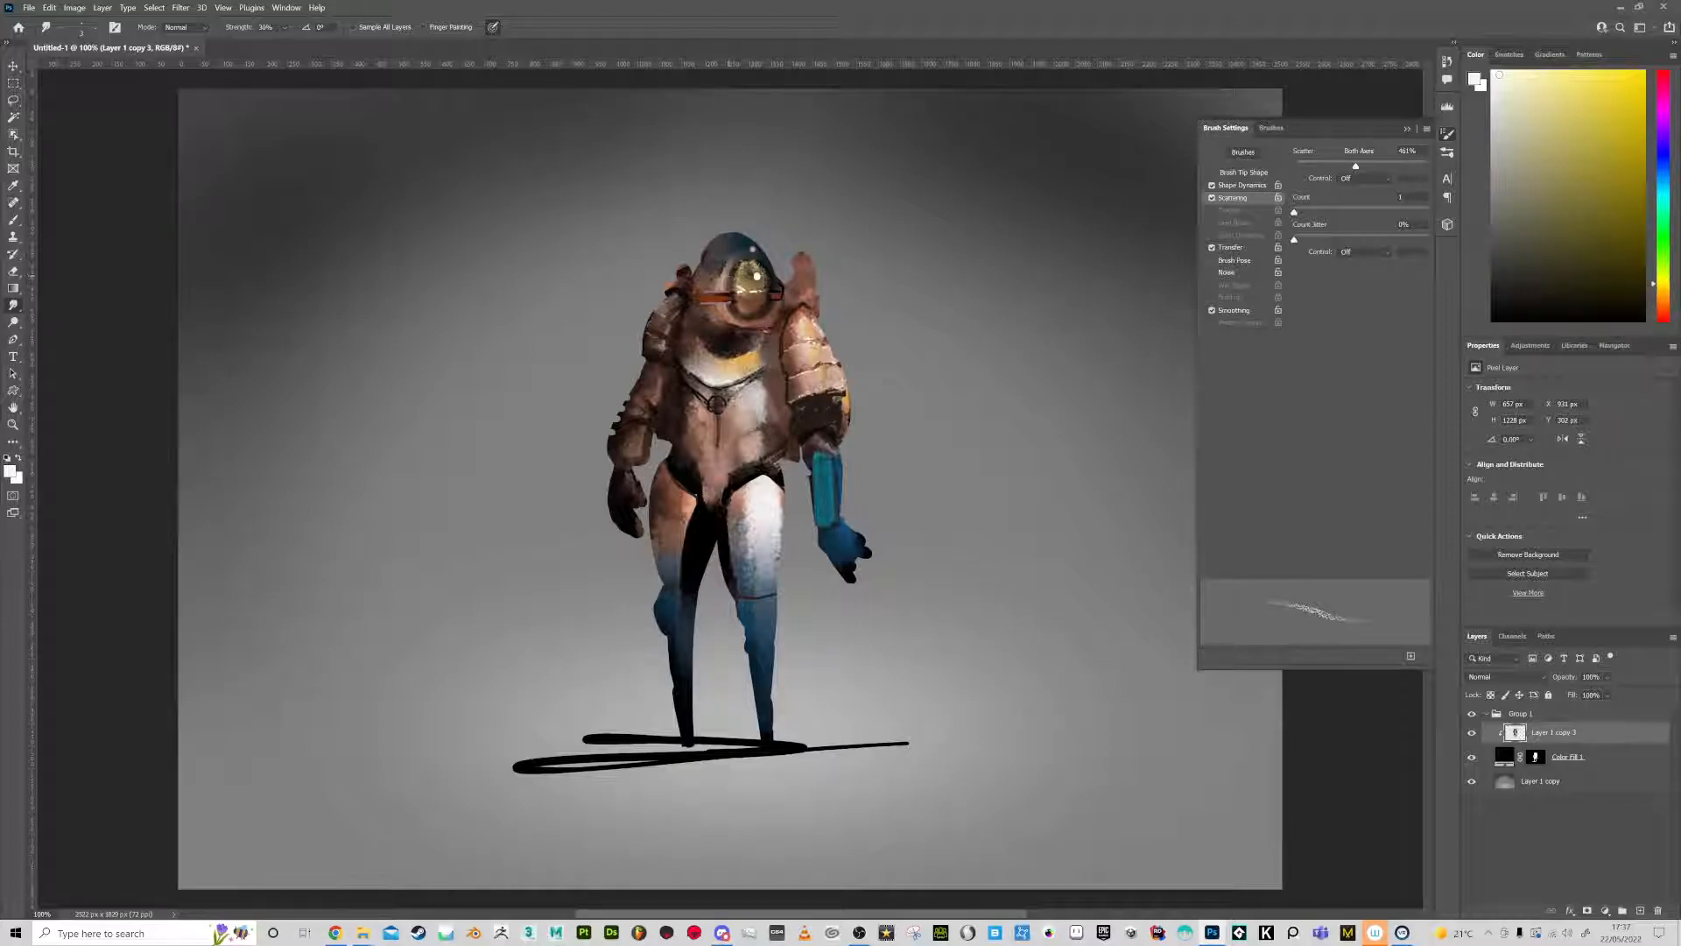
key("bracketright")
key("bracketright")
key("bracketright")
Paint the recess and curved collar rings below the helmet with sampled dark and reddish browns, lowering brush opacity to 30%
key("b")
key("d")
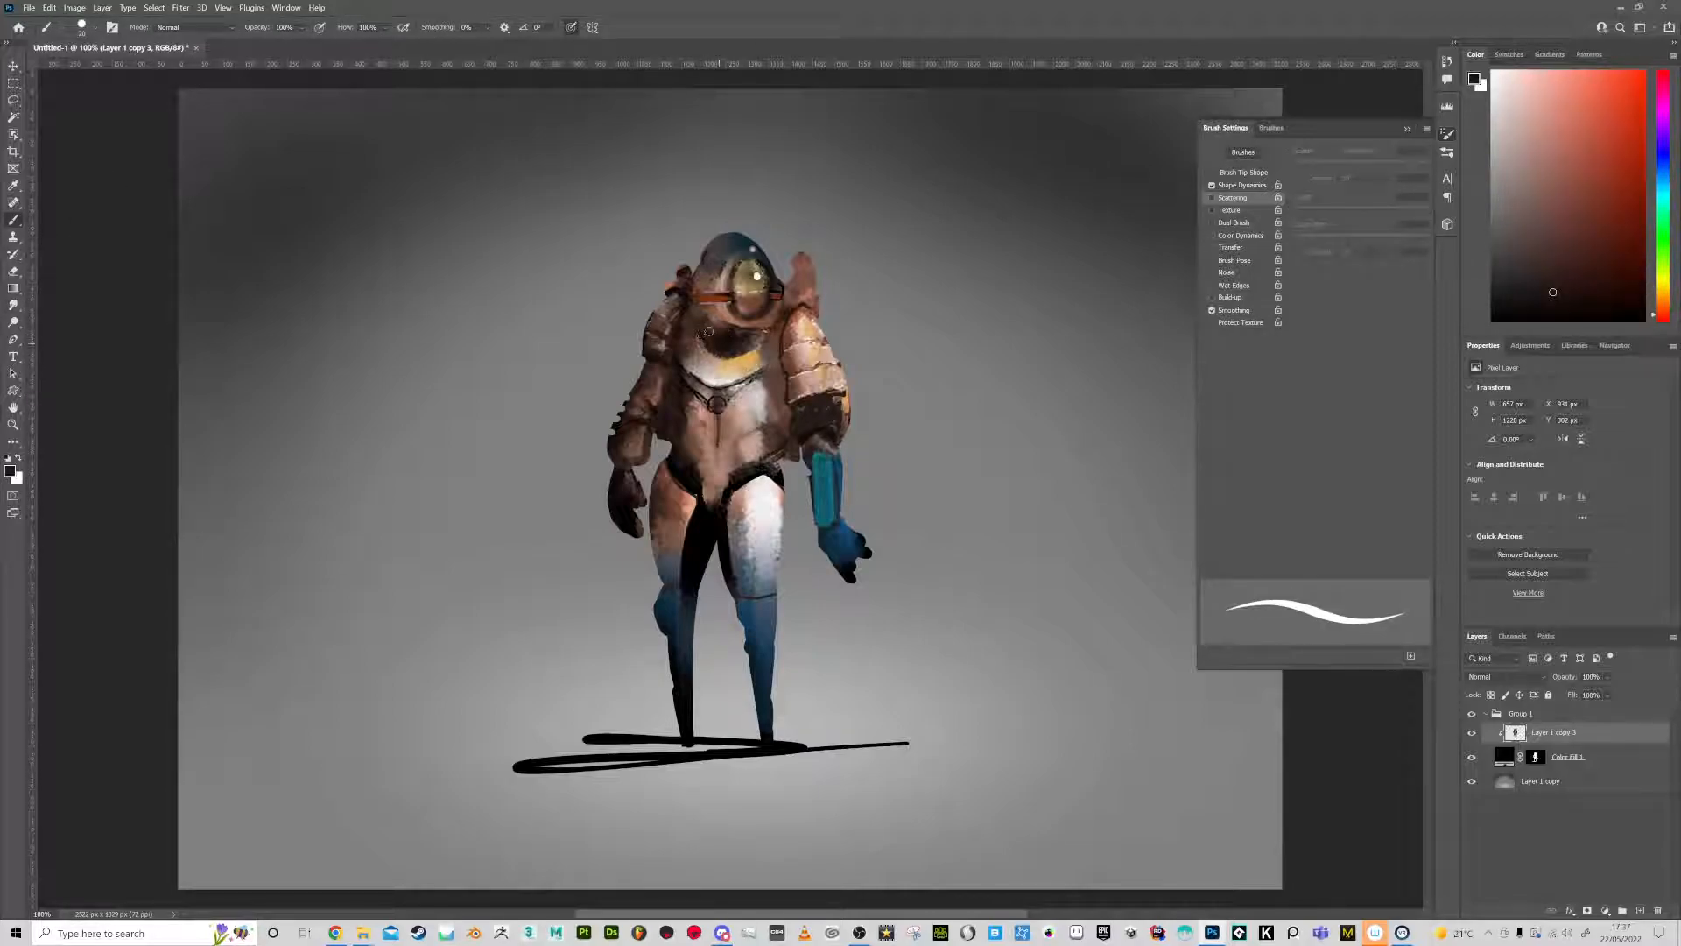
left_click(714, 322, "alt")
mouse_move(723, 348)
left_mouse_down()
mouse_move(704, 331)
mouse_move(731, 346)
left_mouse_up()
left_click(721, 319, "alt")
left_click(723, 349, "alt")
key("3")
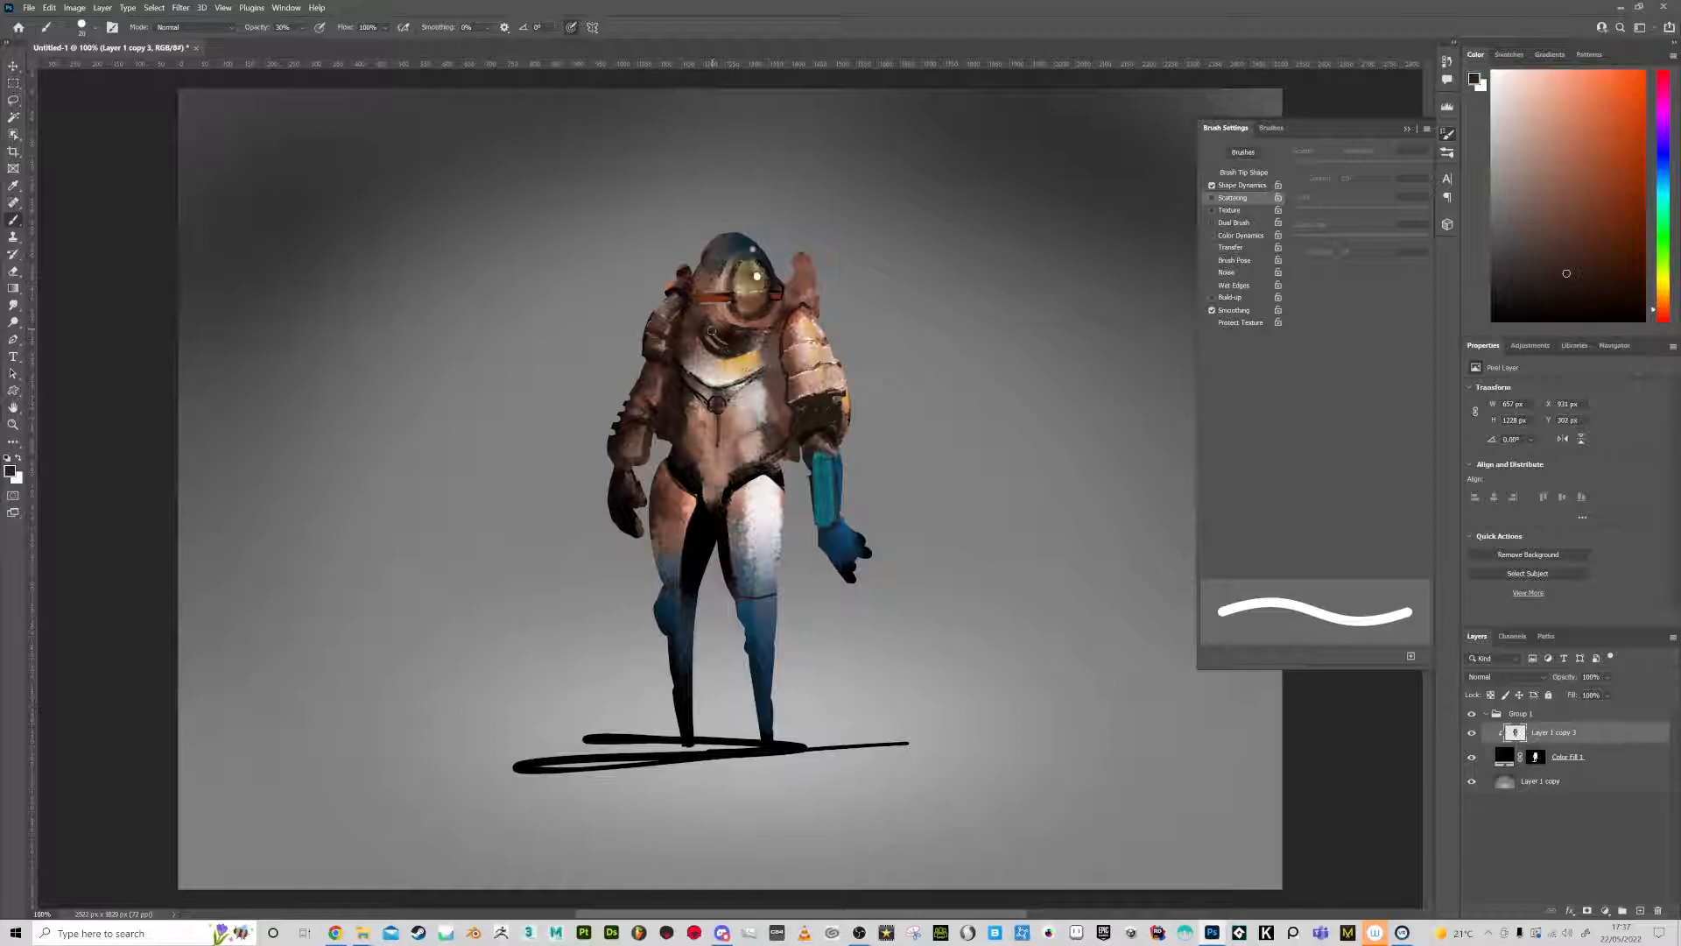
left_click(711, 333, "alt")
mouse_move(717, 345)
left_mouse_down()
mouse_move(744, 343)
mouse_move(731, 340)
left_mouse_up()
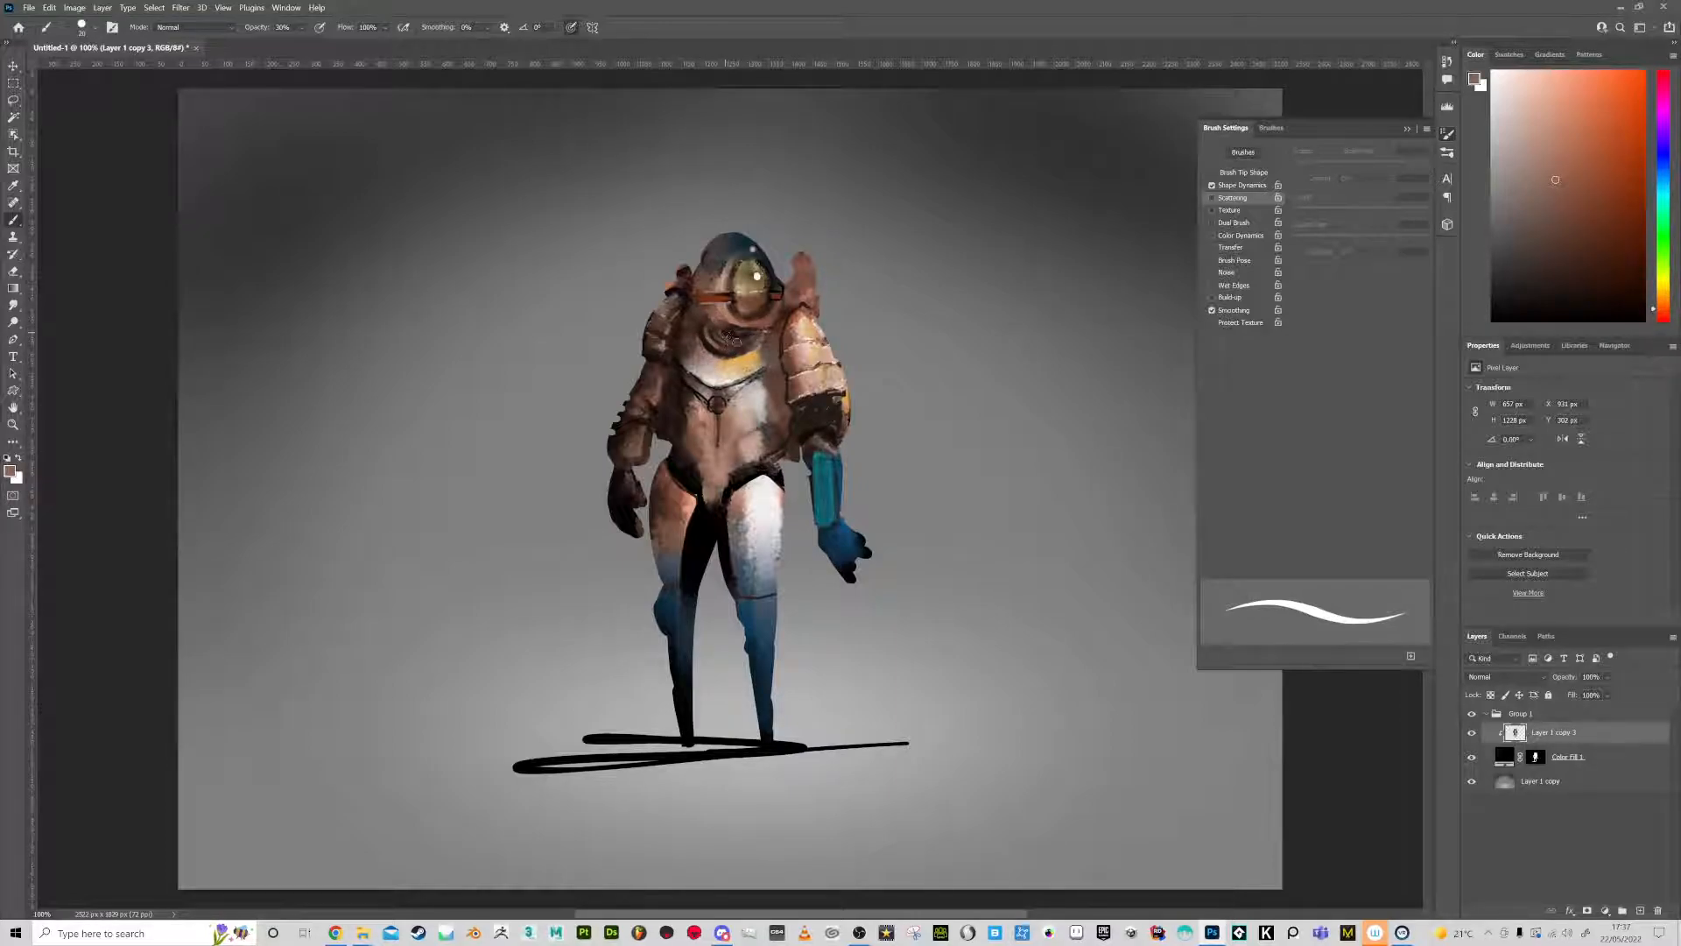
Paint sampled pinkish brown along the helmet's lower rim and light grey highlights beside the visor at 100% opacity
left_click(730, 310, "alt")
key("0")
key("bracketleft")
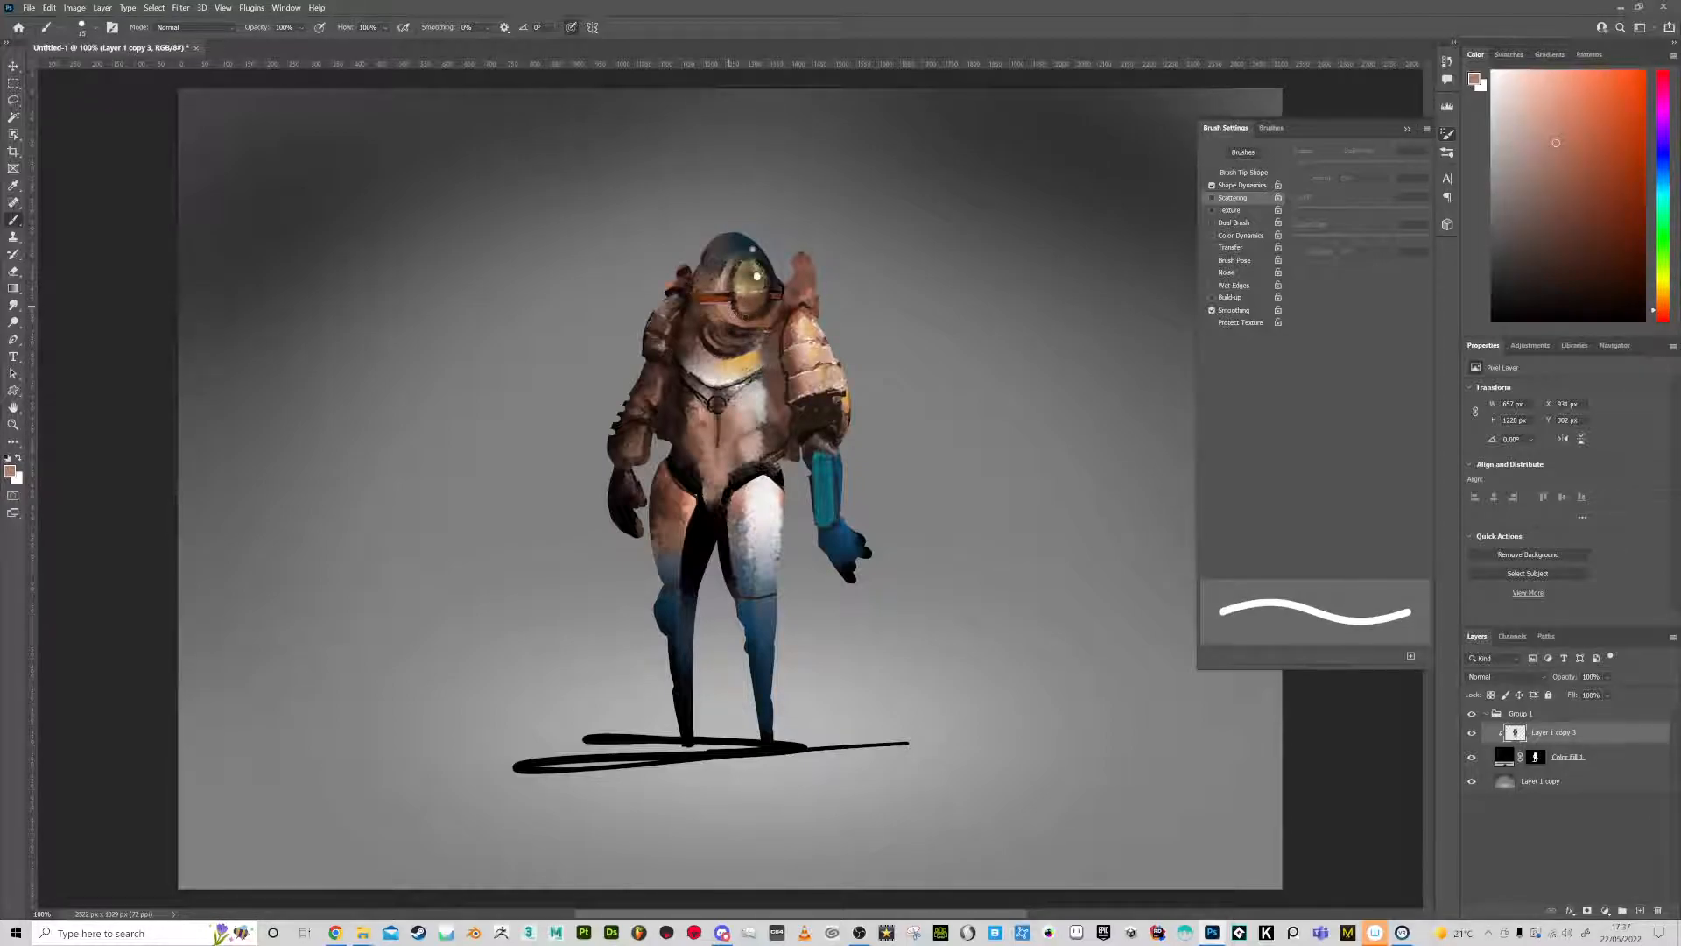
left_click_drag(761, 312, 772, 304)
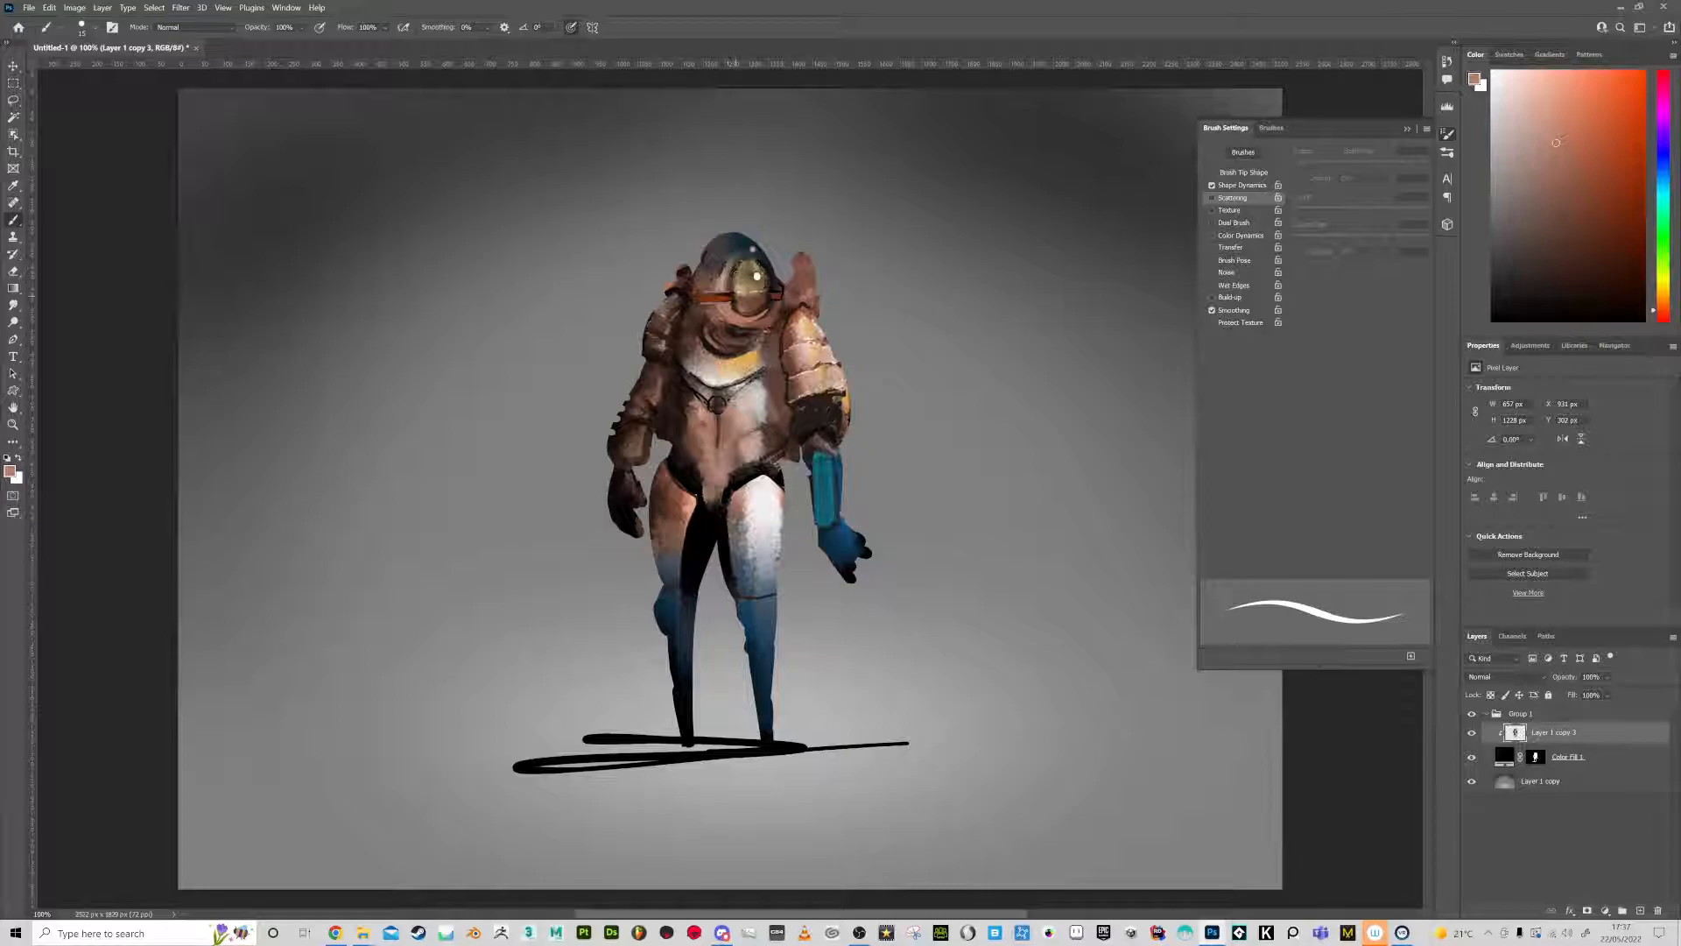
left_click(771, 390, "alt")
left_click_drag(726, 282, 729, 271)
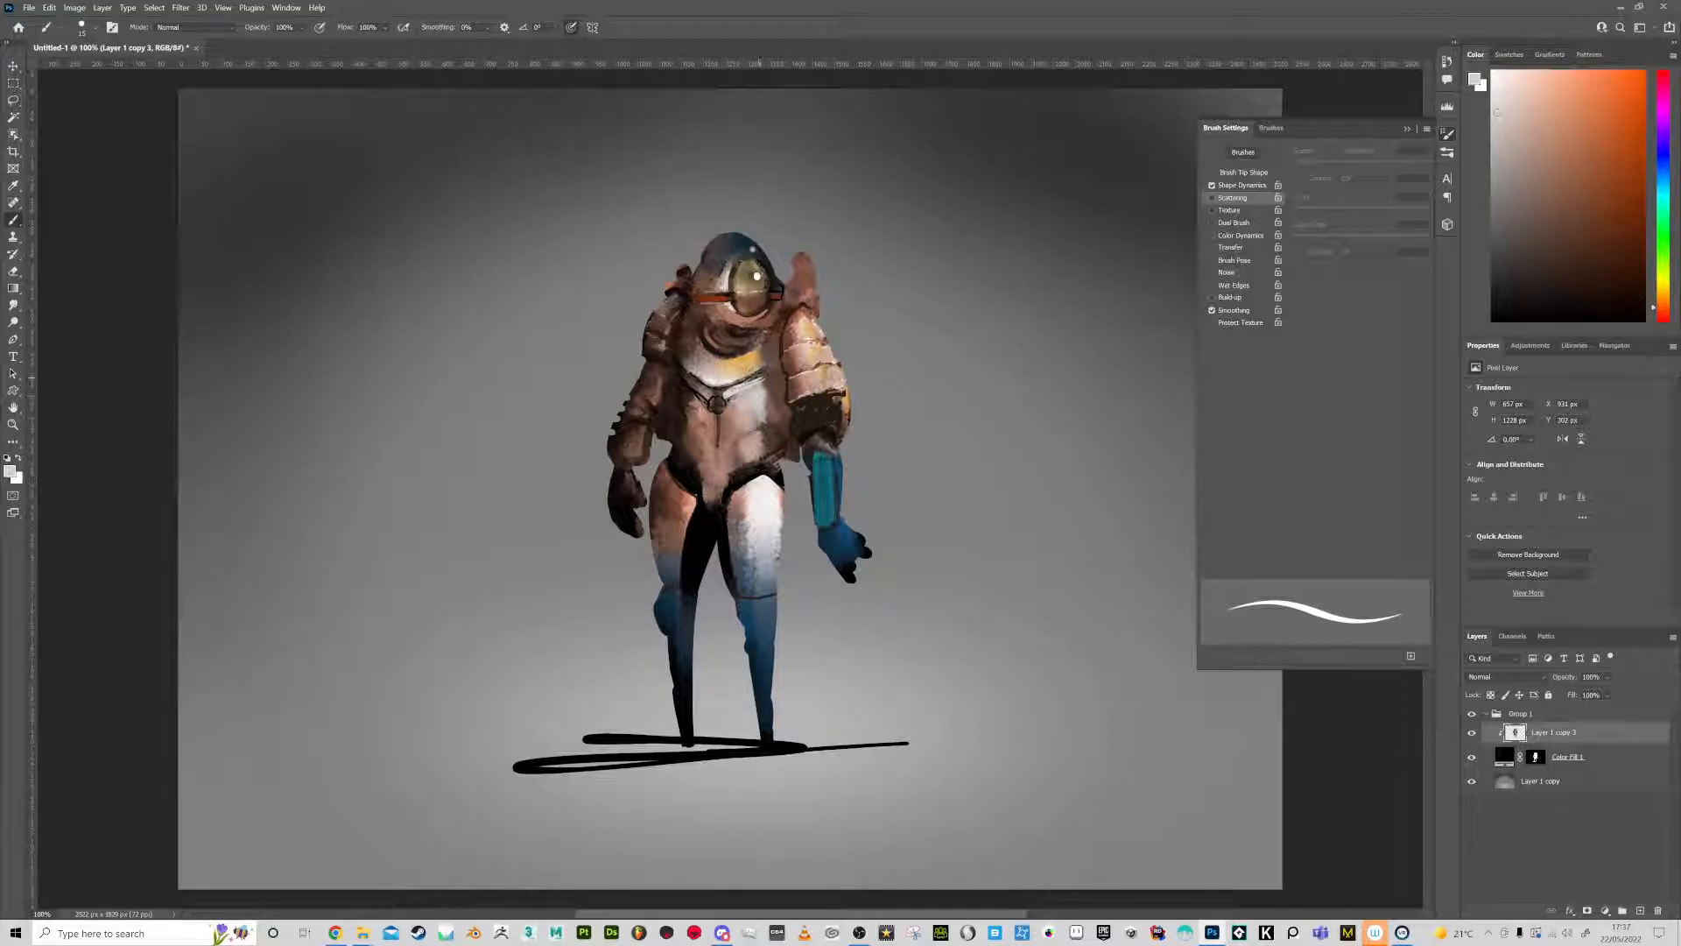
Refine the chest strap and round emblem with sampled grey-brown and light grey at 70% opacity
key("alt")
left_click(698, 399, "alt")
left_click(737, 462, "alt")
key("7")
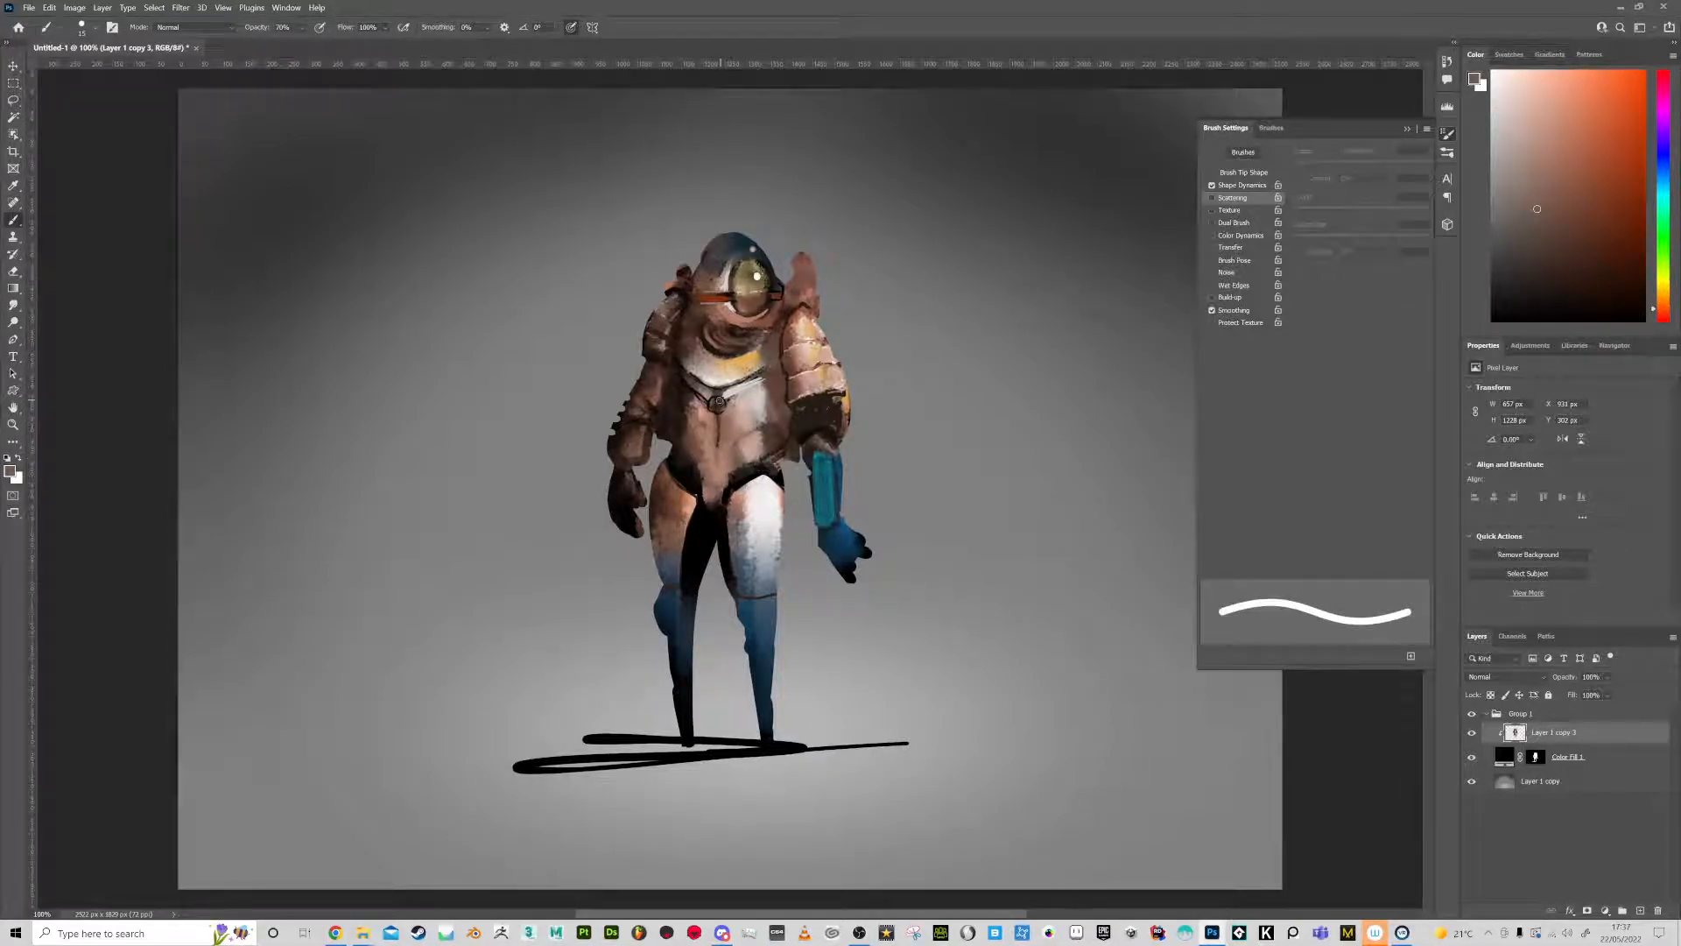
left_click(728, 394, "alt")
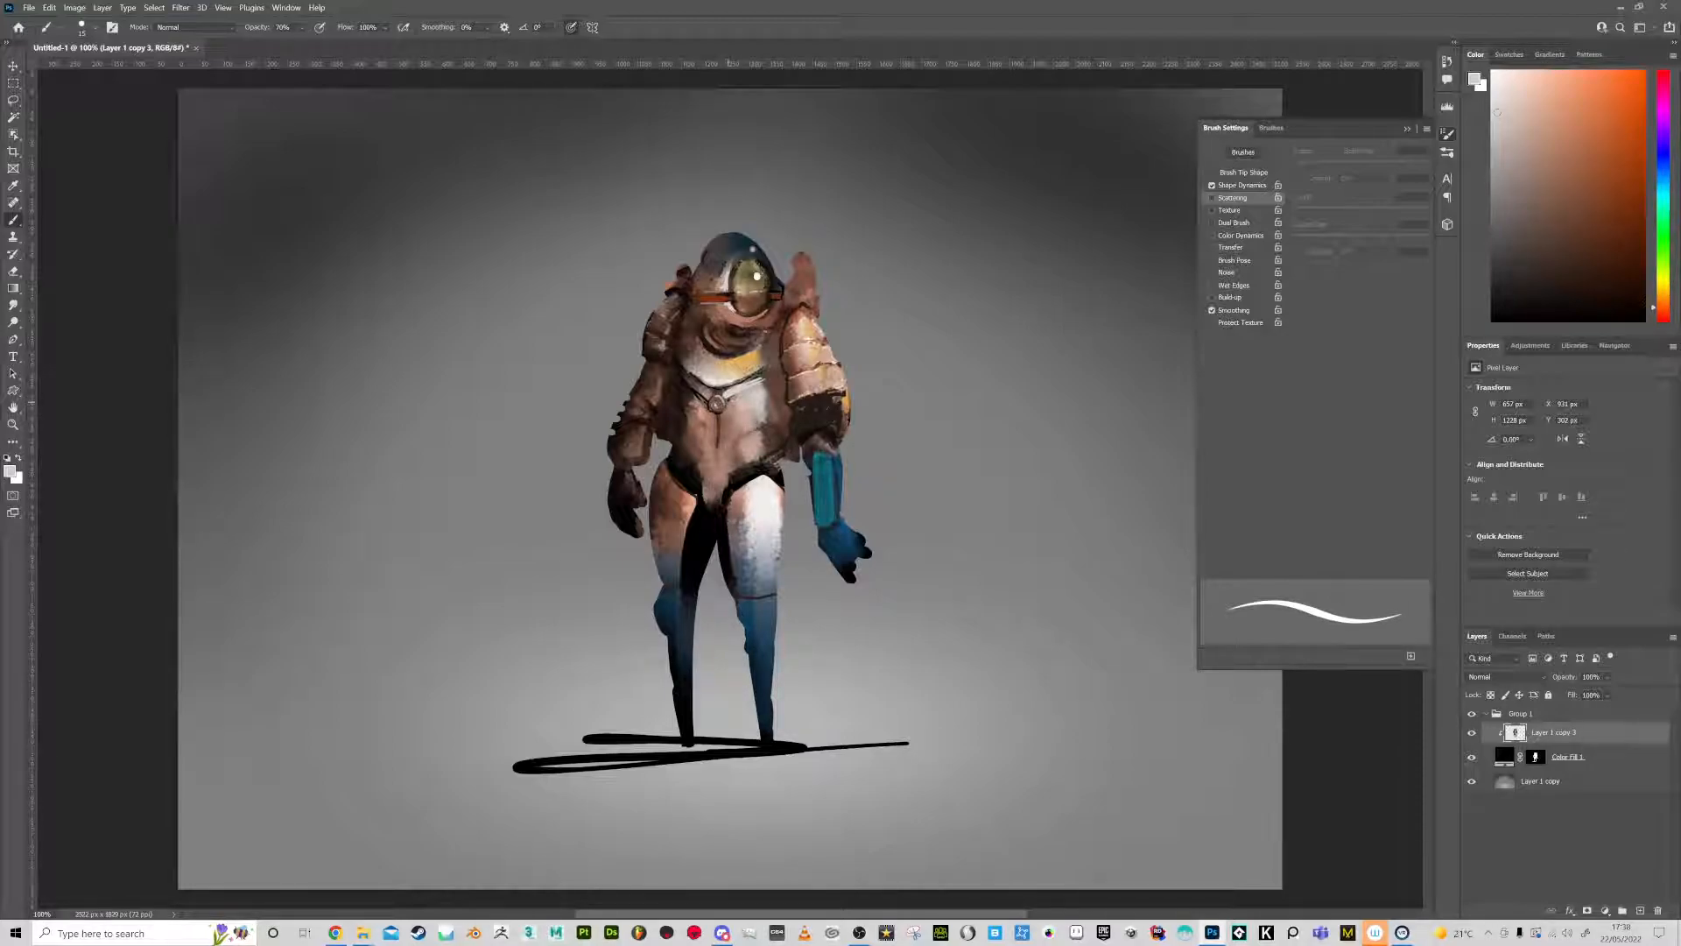
Paint bright cyan with pale glowing highlights on the chest emblem and the blue forearm panel, and ready black
left_click(1657, 185)
left_click_drag(1637, 156, 1668, 64)
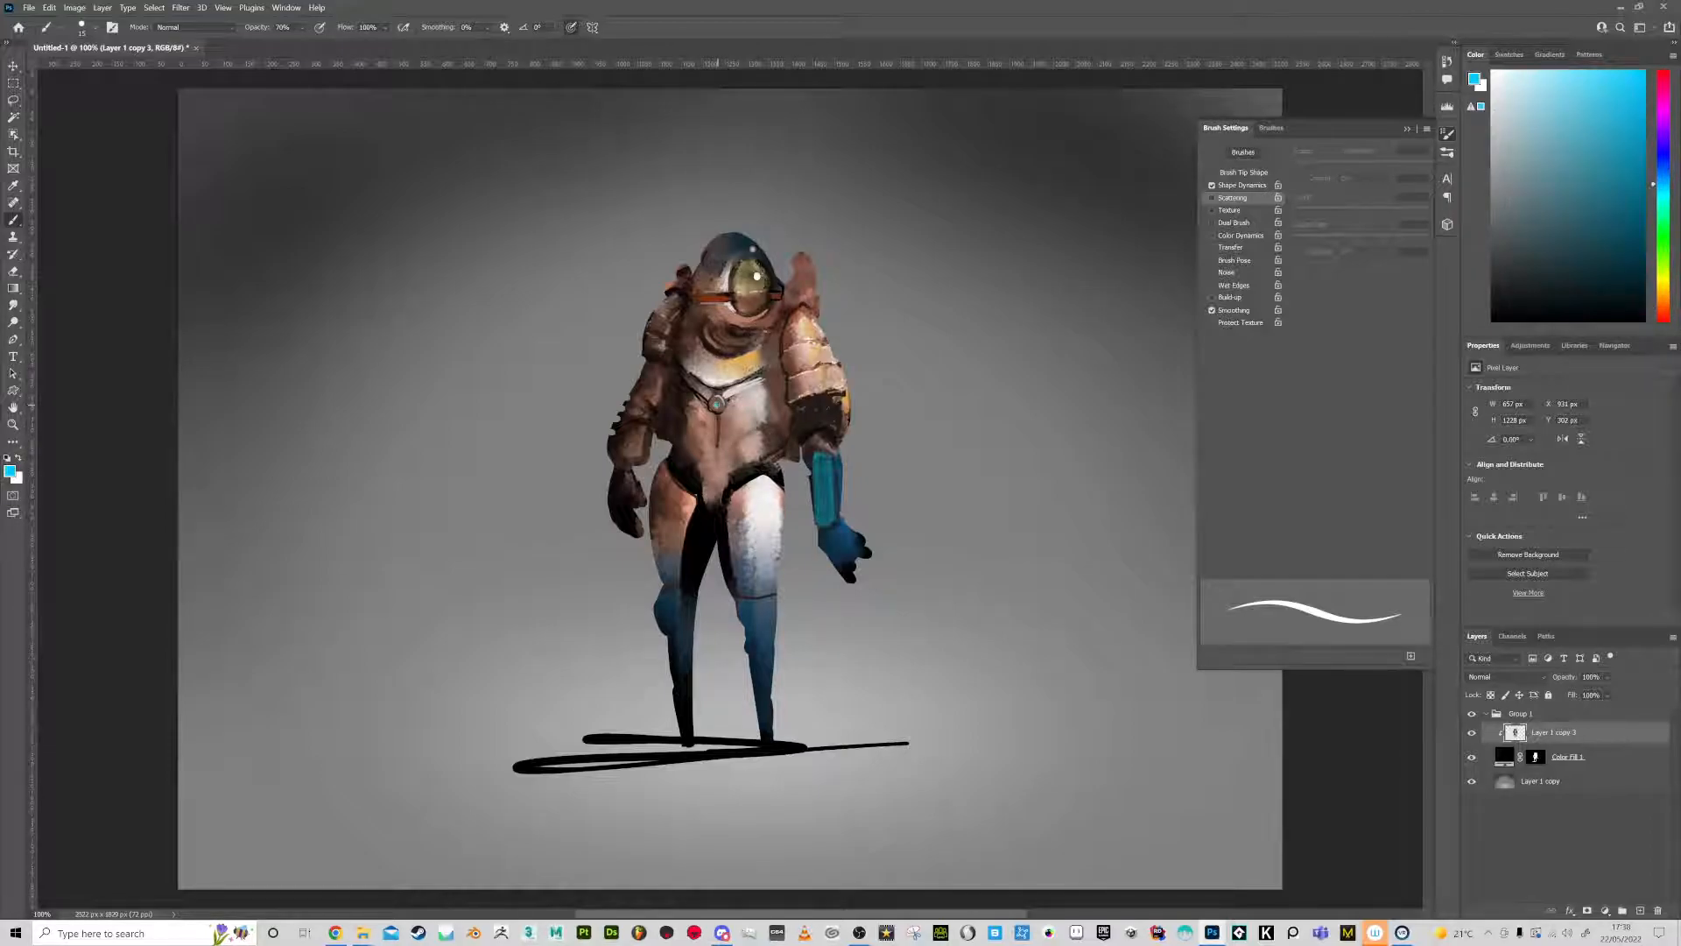
left_click_drag(822, 462, 832, 530)
left_click(1512, 84)
left_click_drag(824, 529, 821, 530)
key("d")
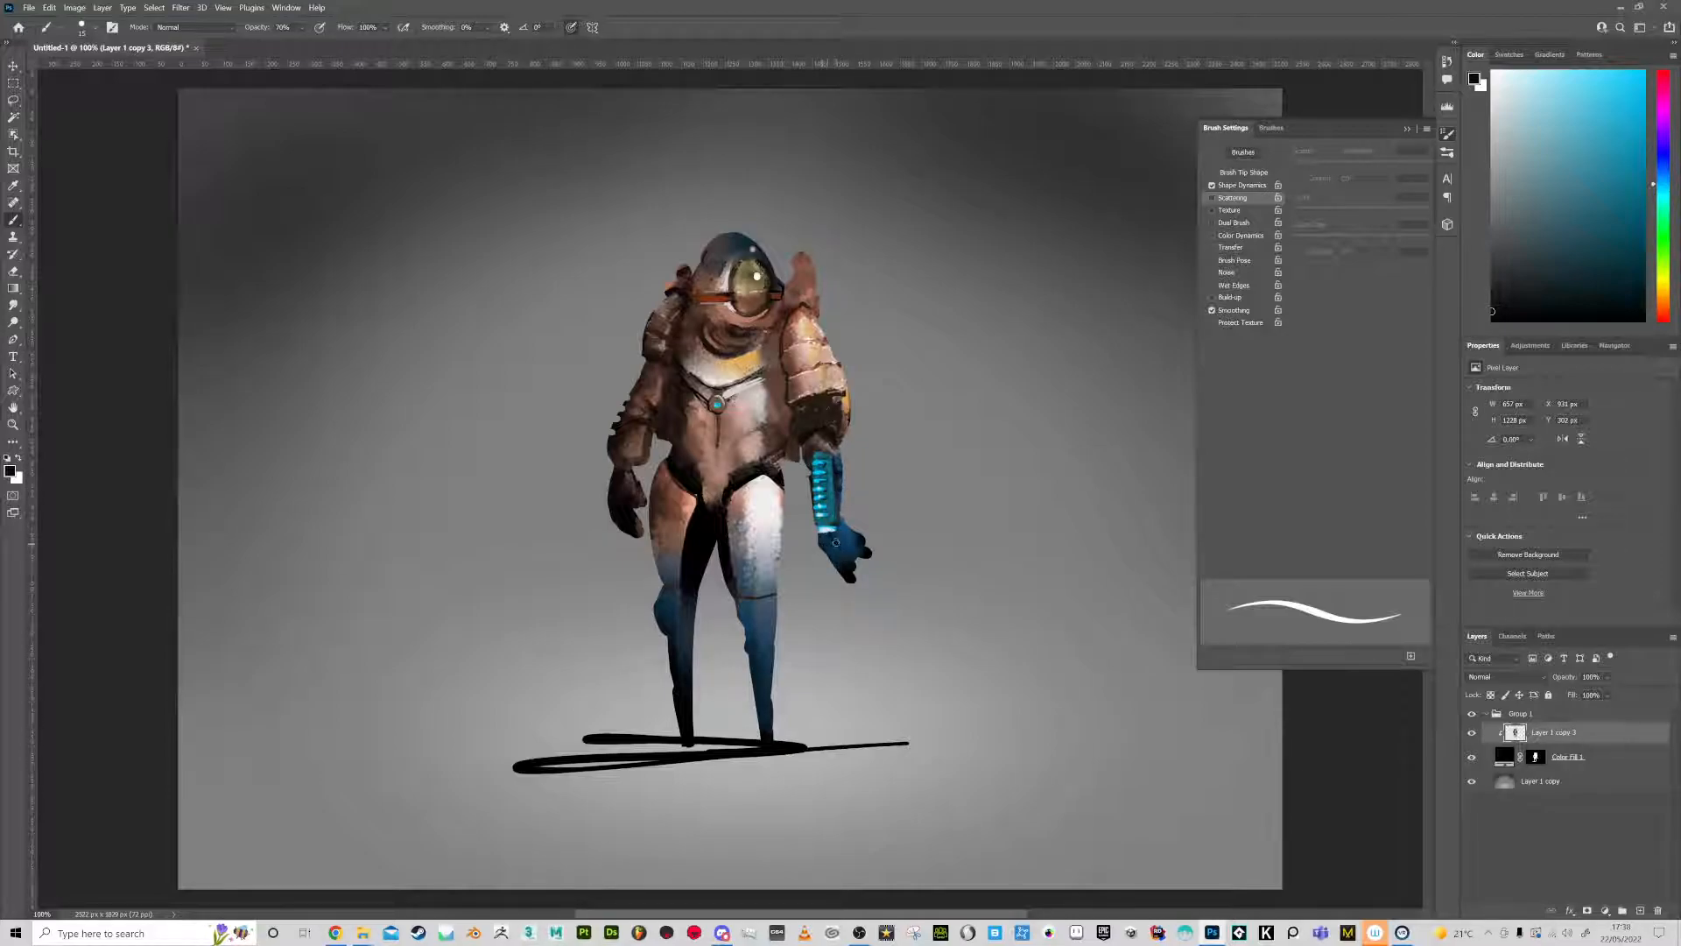
Merge the clipped paint layer with the Color Fill 1 layer
left_click(1576, 758, "shift")
right_click(1581, 734)
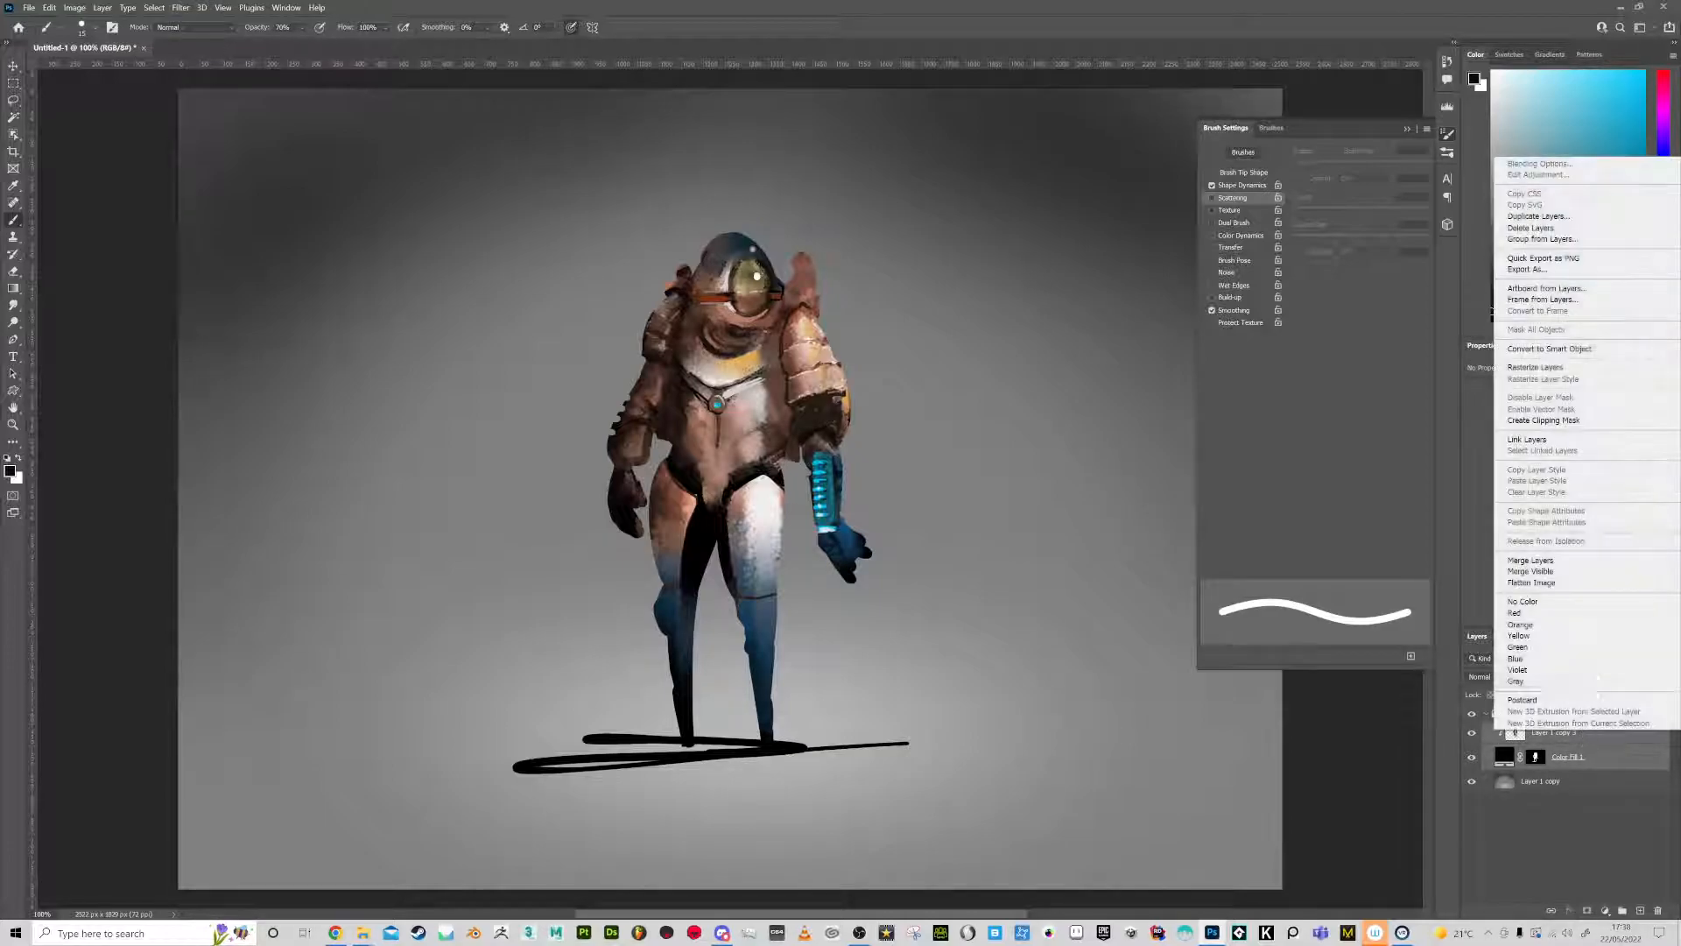
left_click(1547, 560)
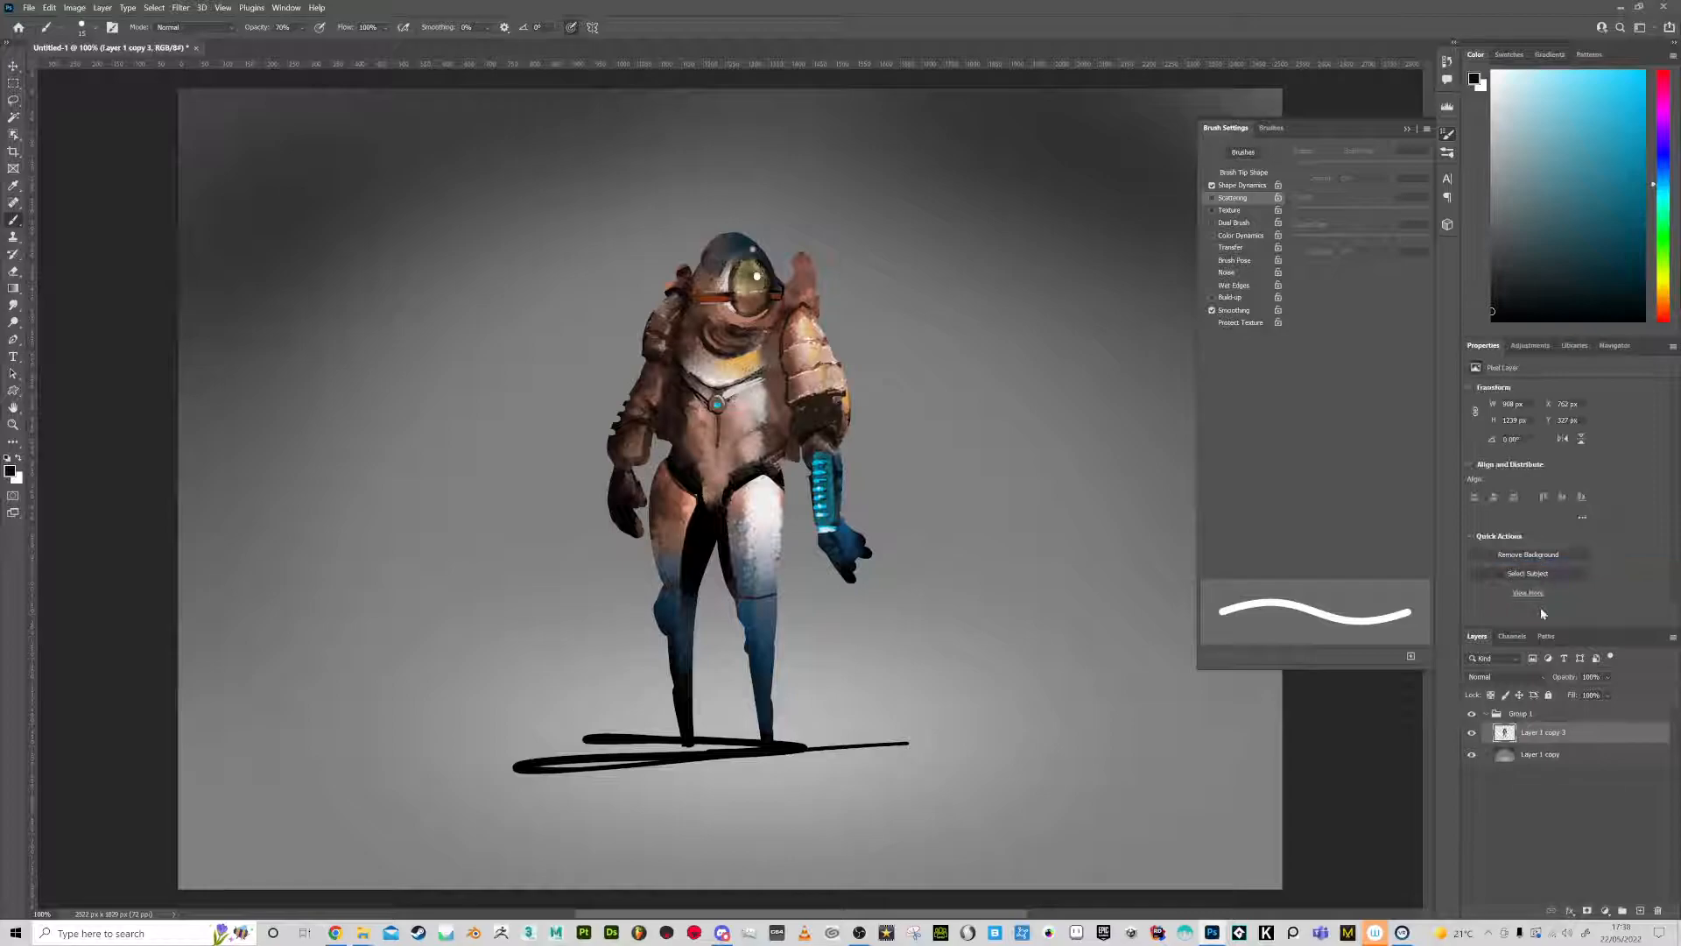
Paint downward fingers on the blue hand with sampled dark blue and near-black
left_click(823, 553, "alt")
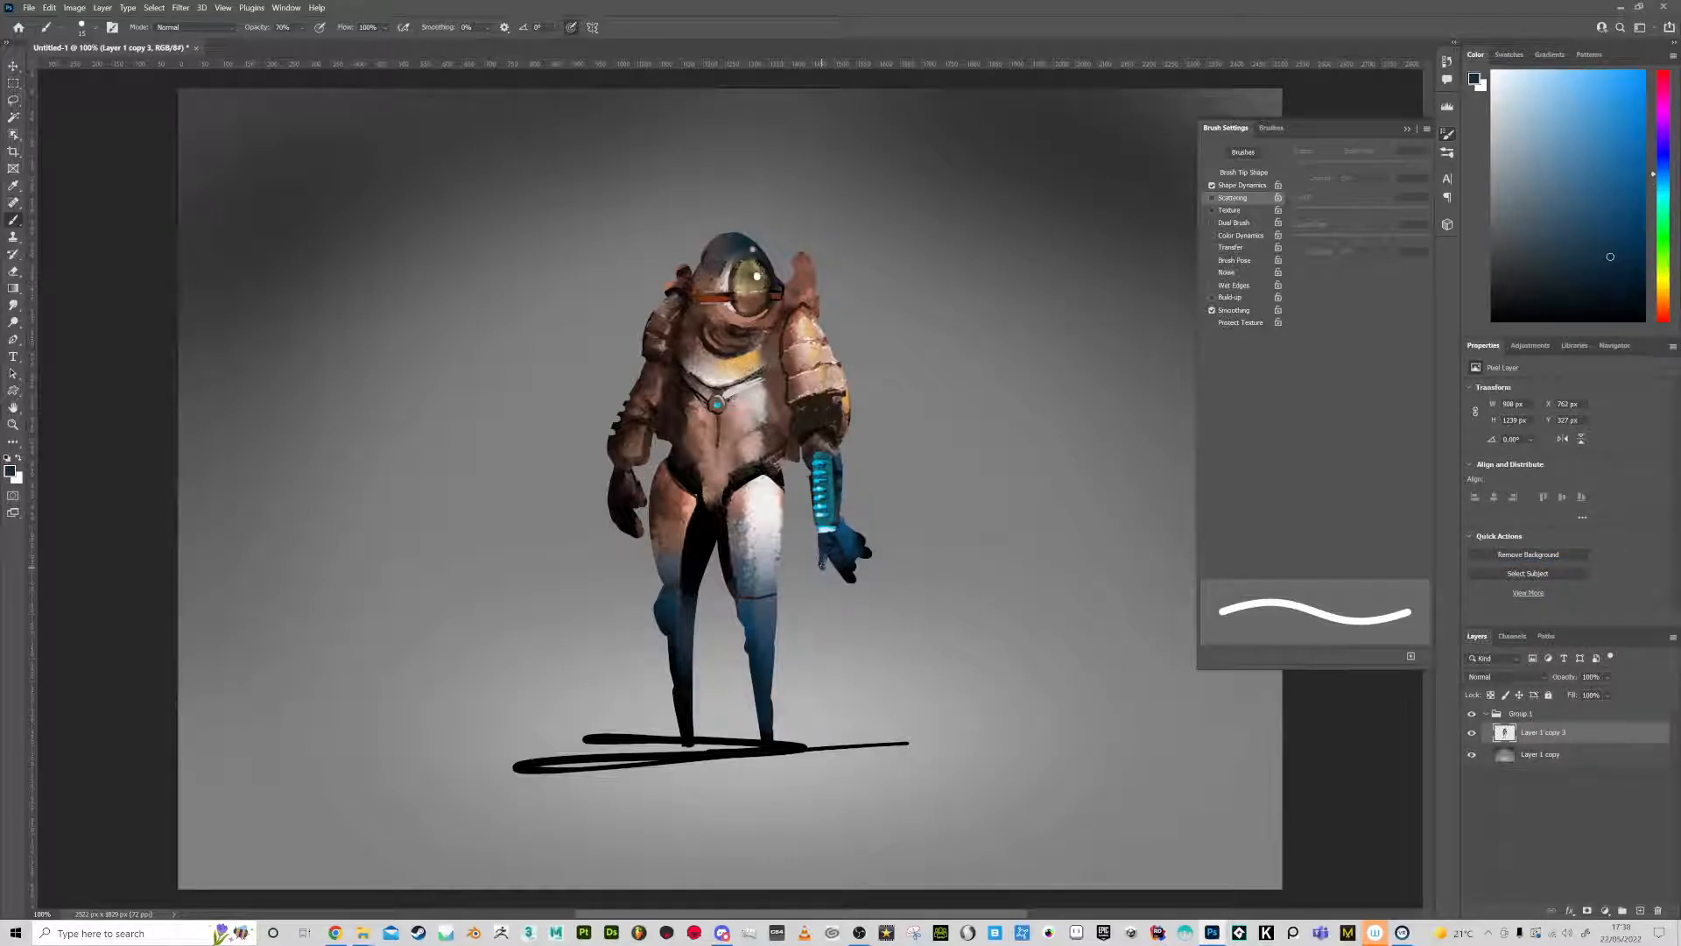
left_click(825, 557, "alt")
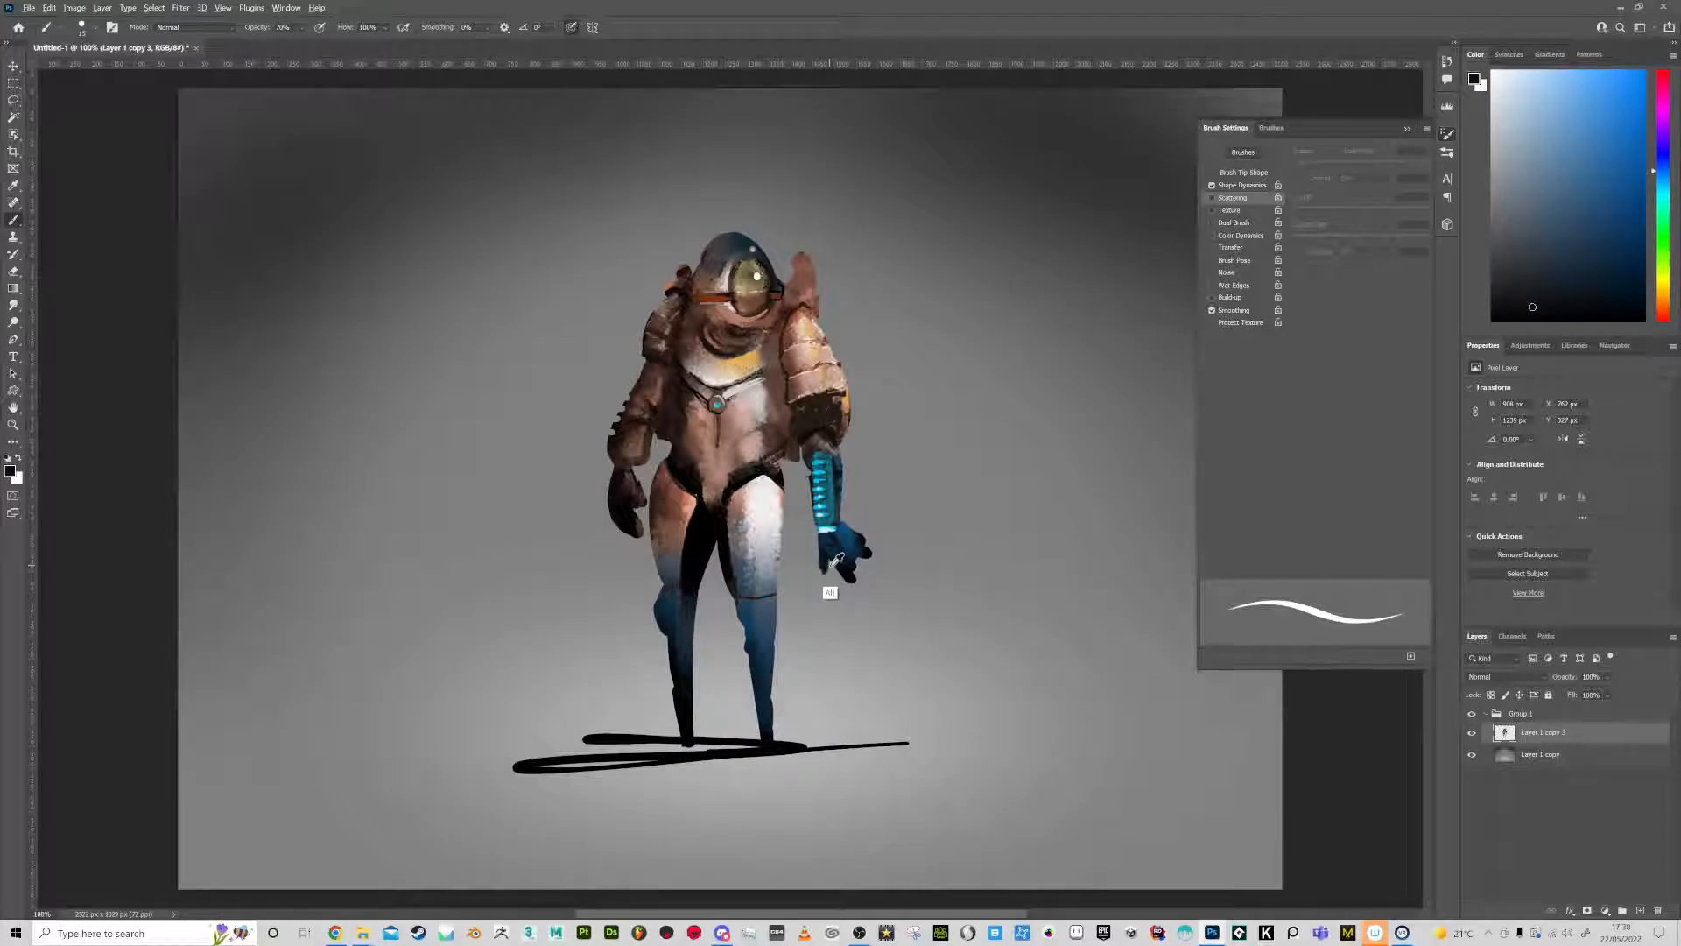
key("x")
Set the Eraser's hardness to 100% and trim the new fingers on the blue hand
key("e")
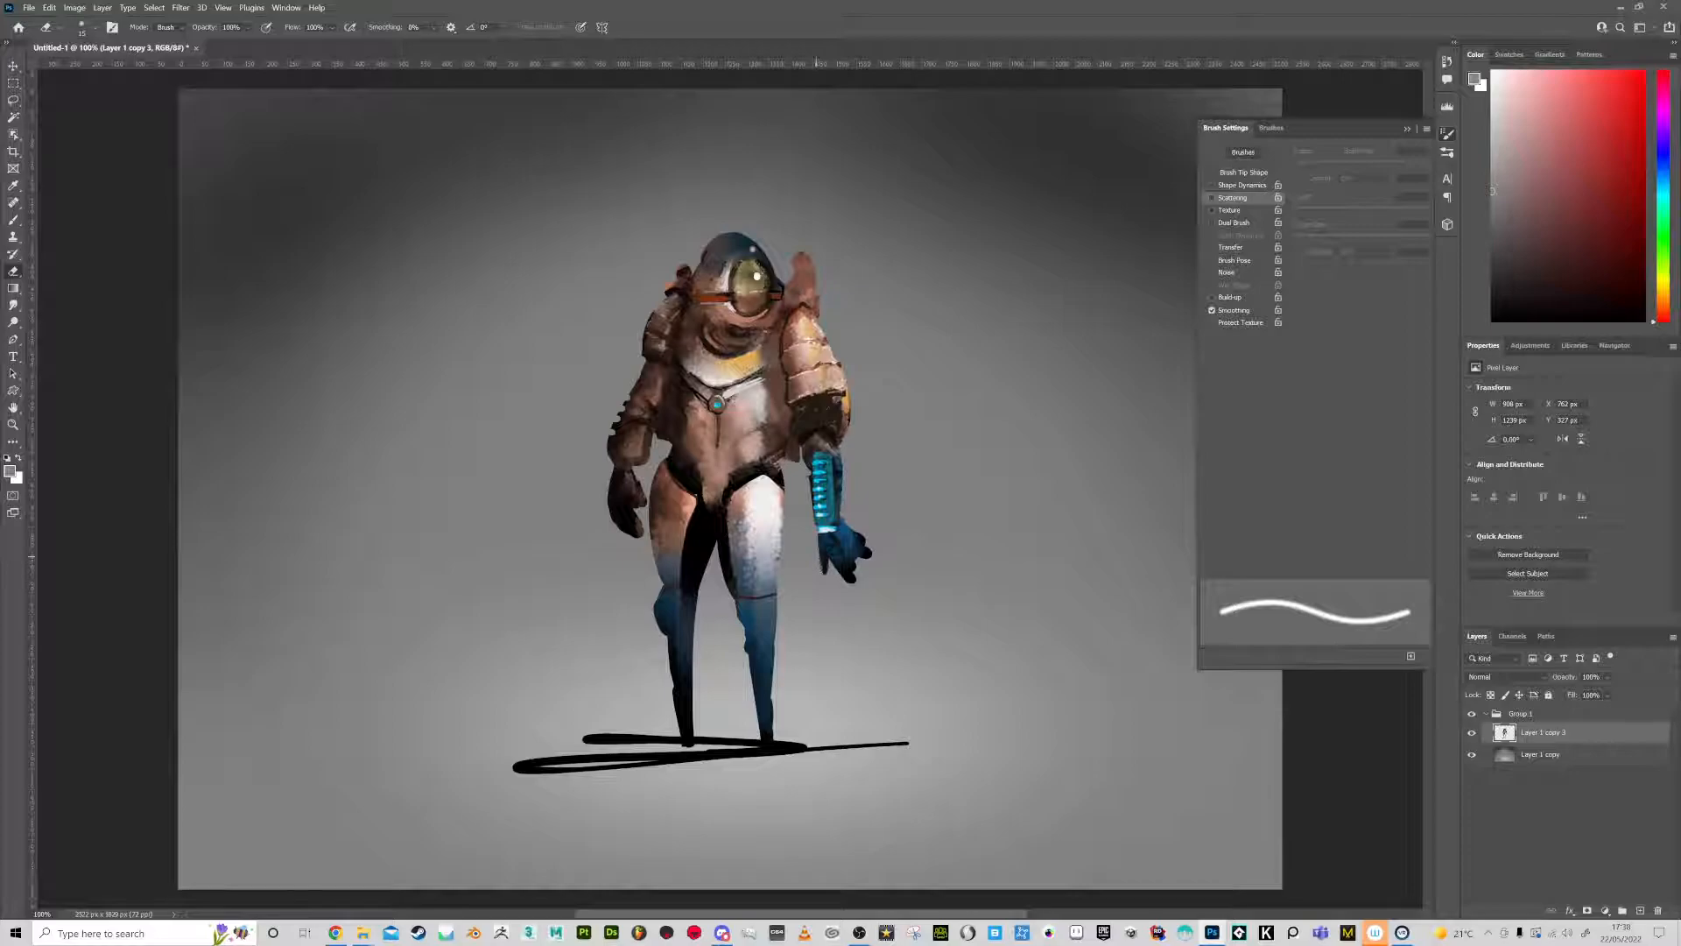
right_click(839, 529)
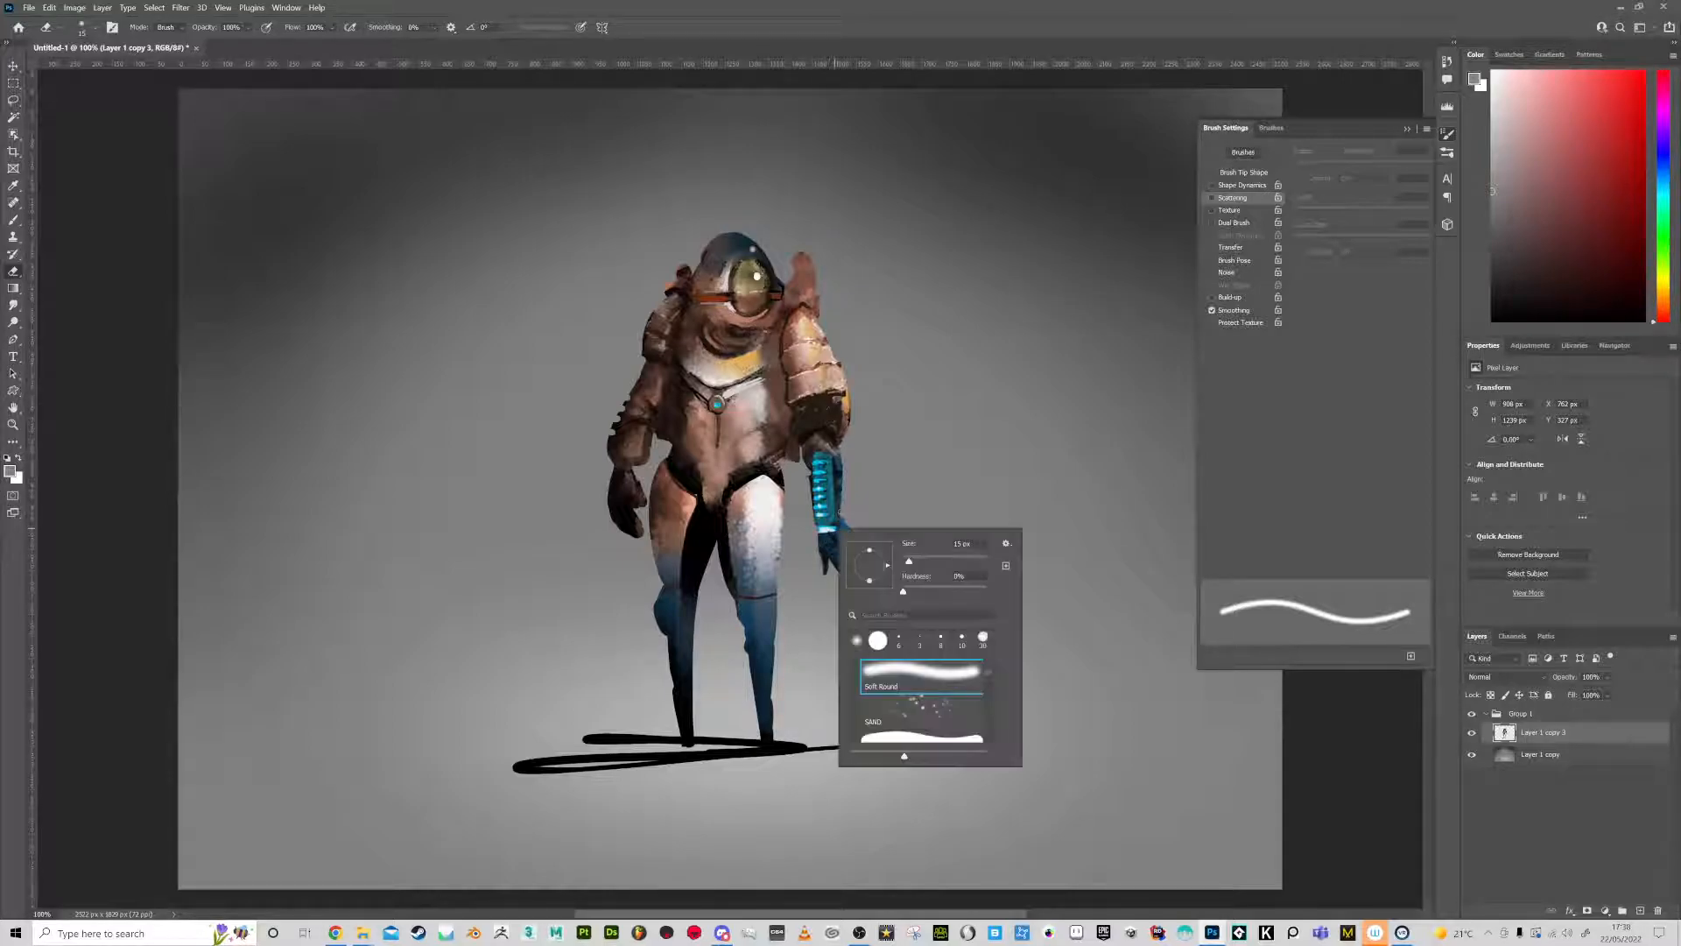
left_click_drag(978, 592, 994, 591)
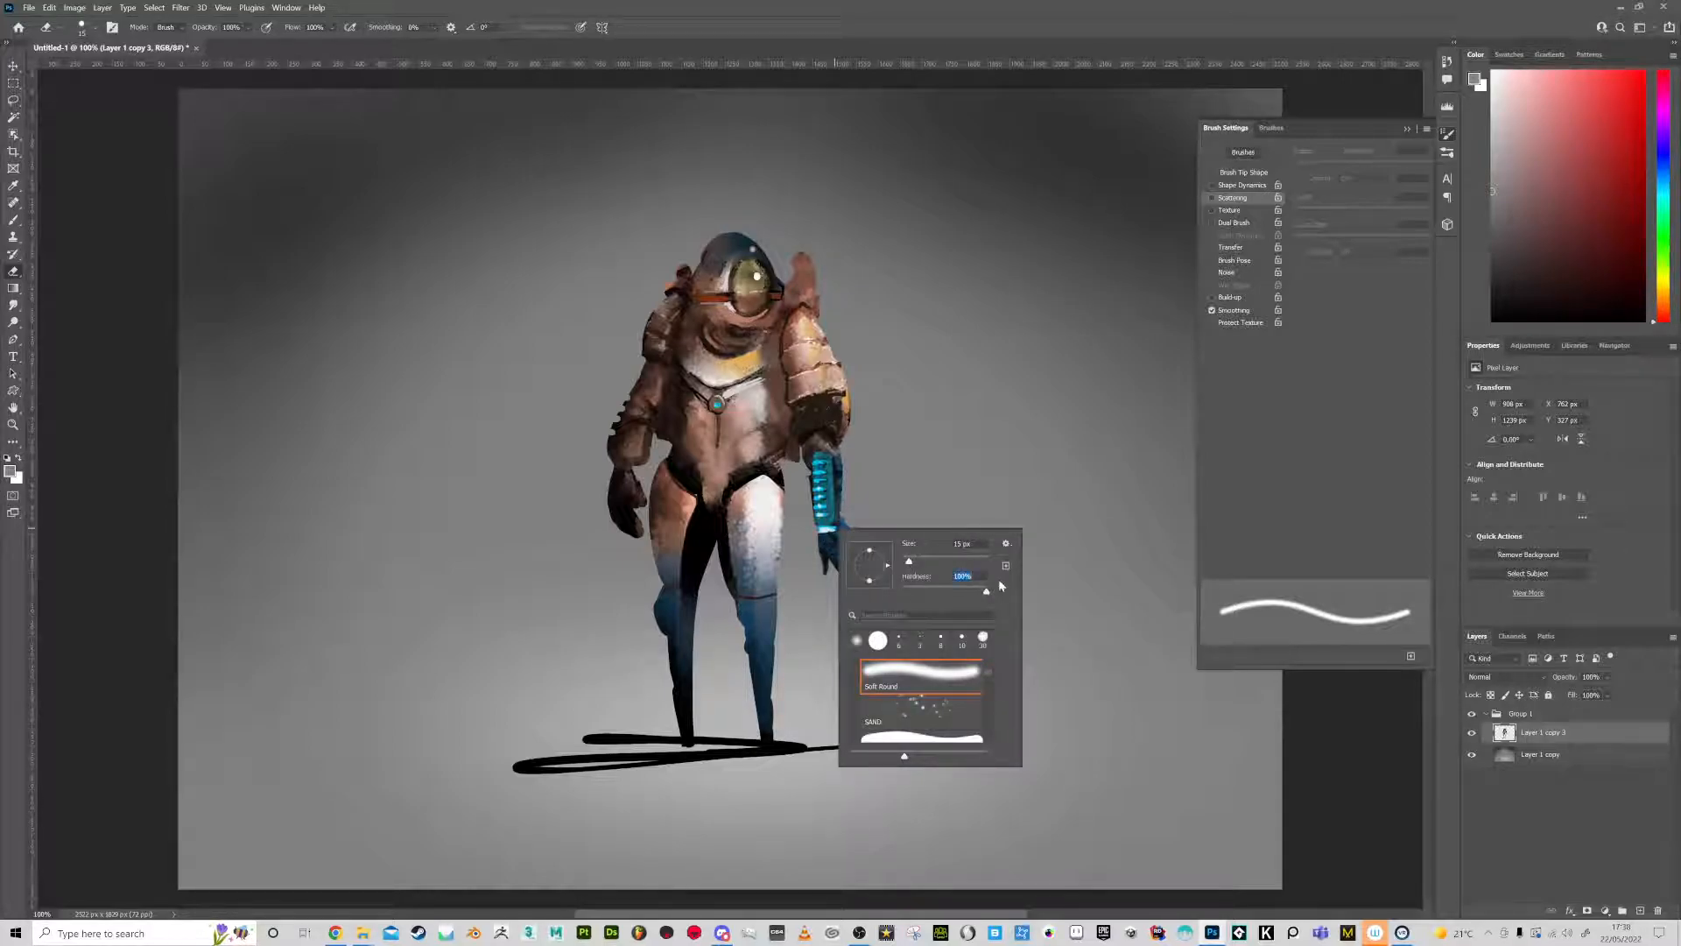
left_click(817, 558)
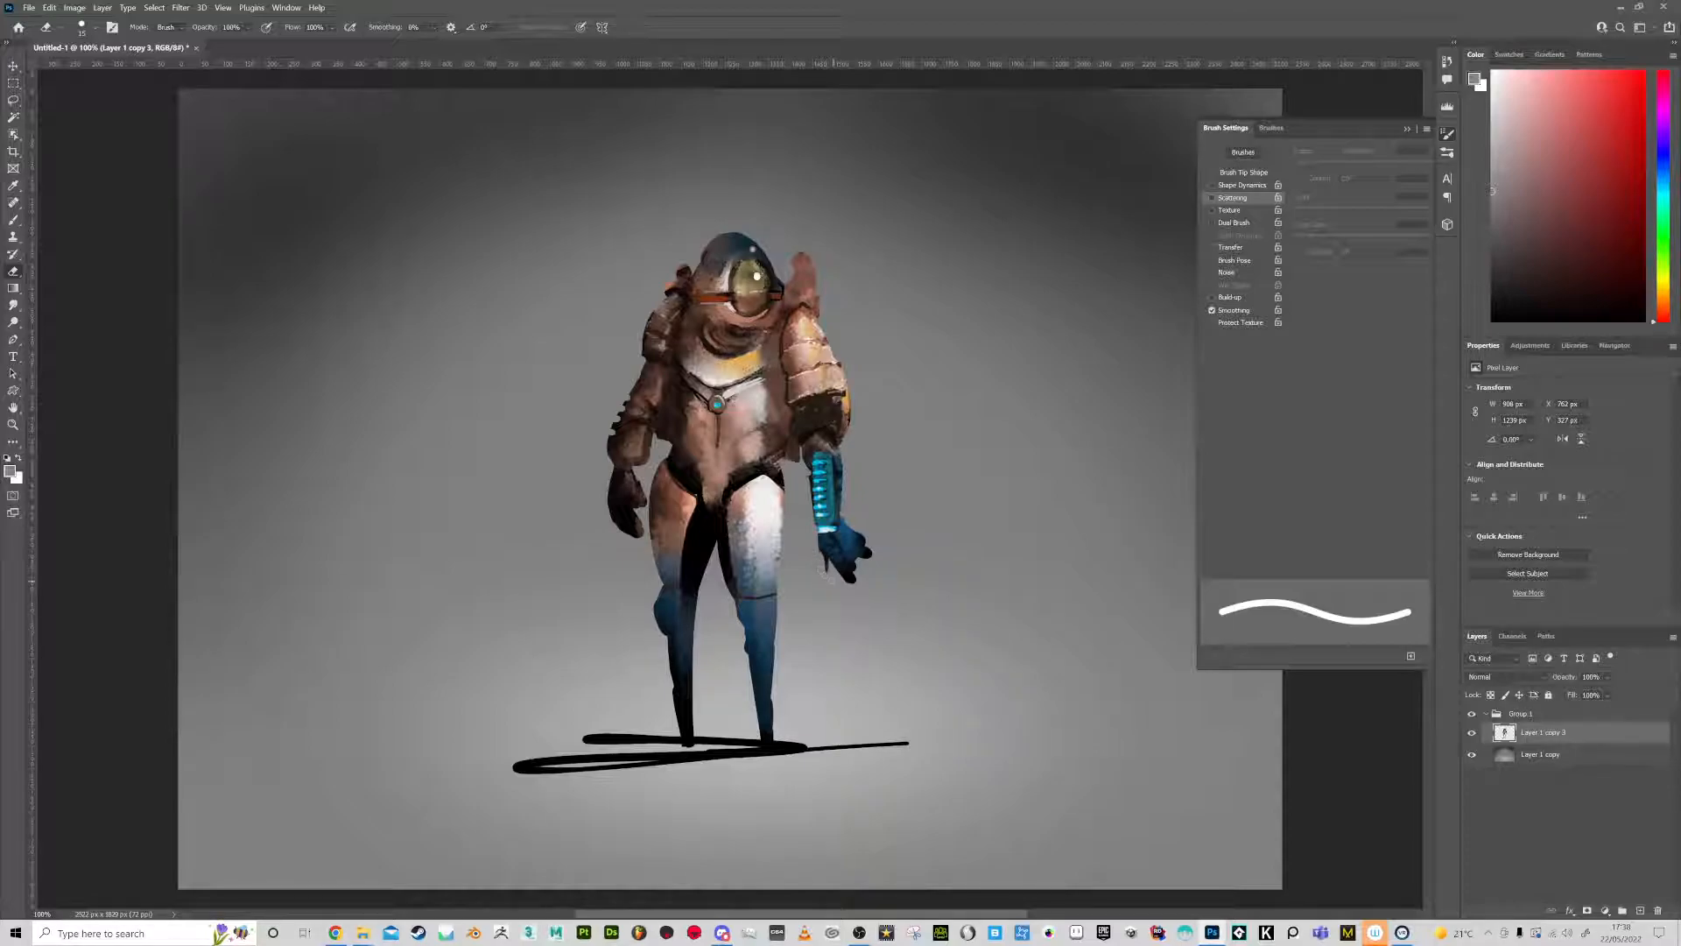
Repaint the blue hand's fingers and palm with sampled near-black and dark blue
key("b")
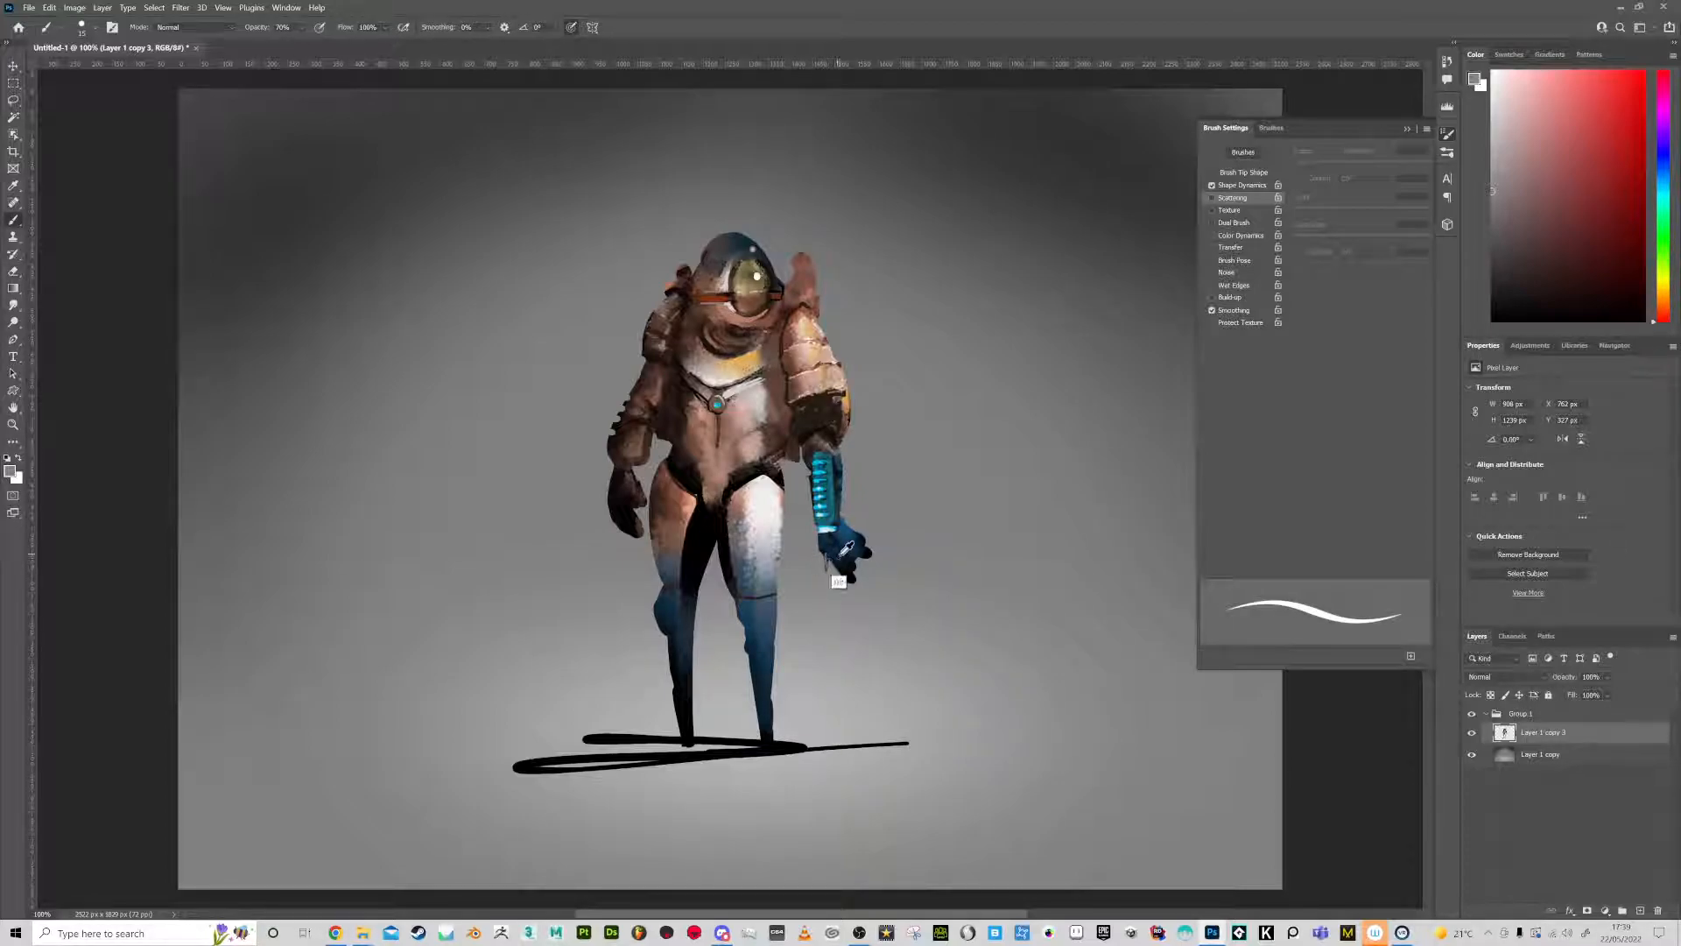
key("x")
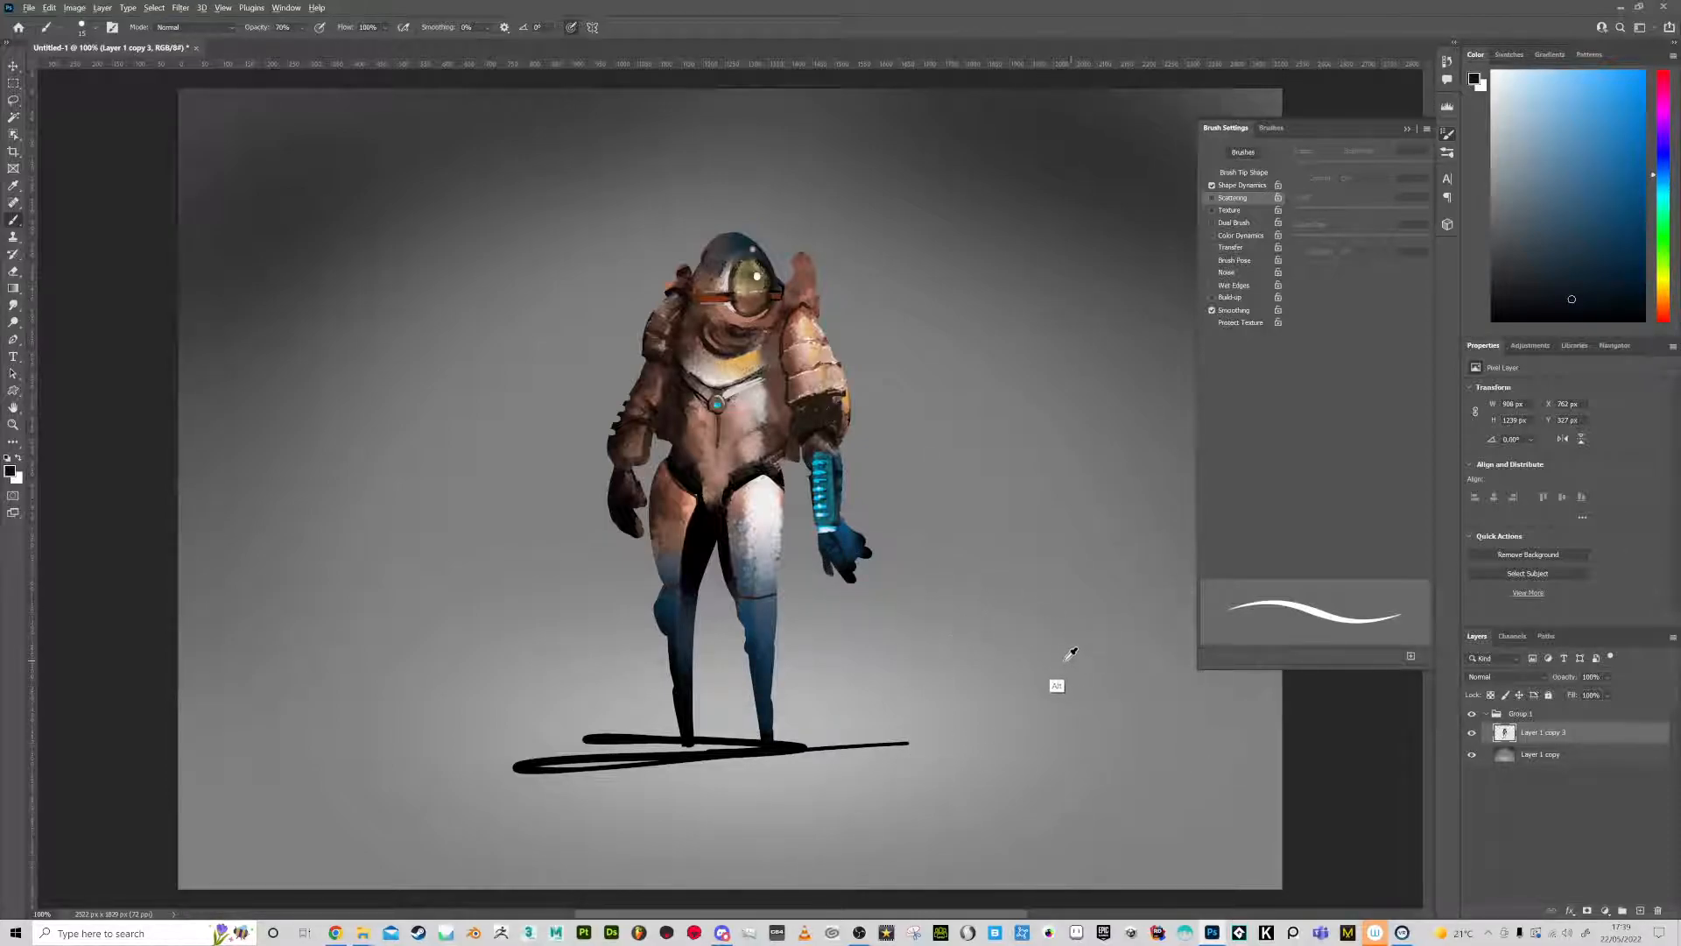
left_click(828, 559, "alt")
left_click(823, 545, "alt")
mouse_move(820, 541)
left_mouse_down()
mouse_move(824, 557)
mouse_move(833, 530)
mouse_move(867, 544)
left_mouse_up()
Erase the outstretched fingers and excess paint around the blue hand to narrow its silhouette
key("e")
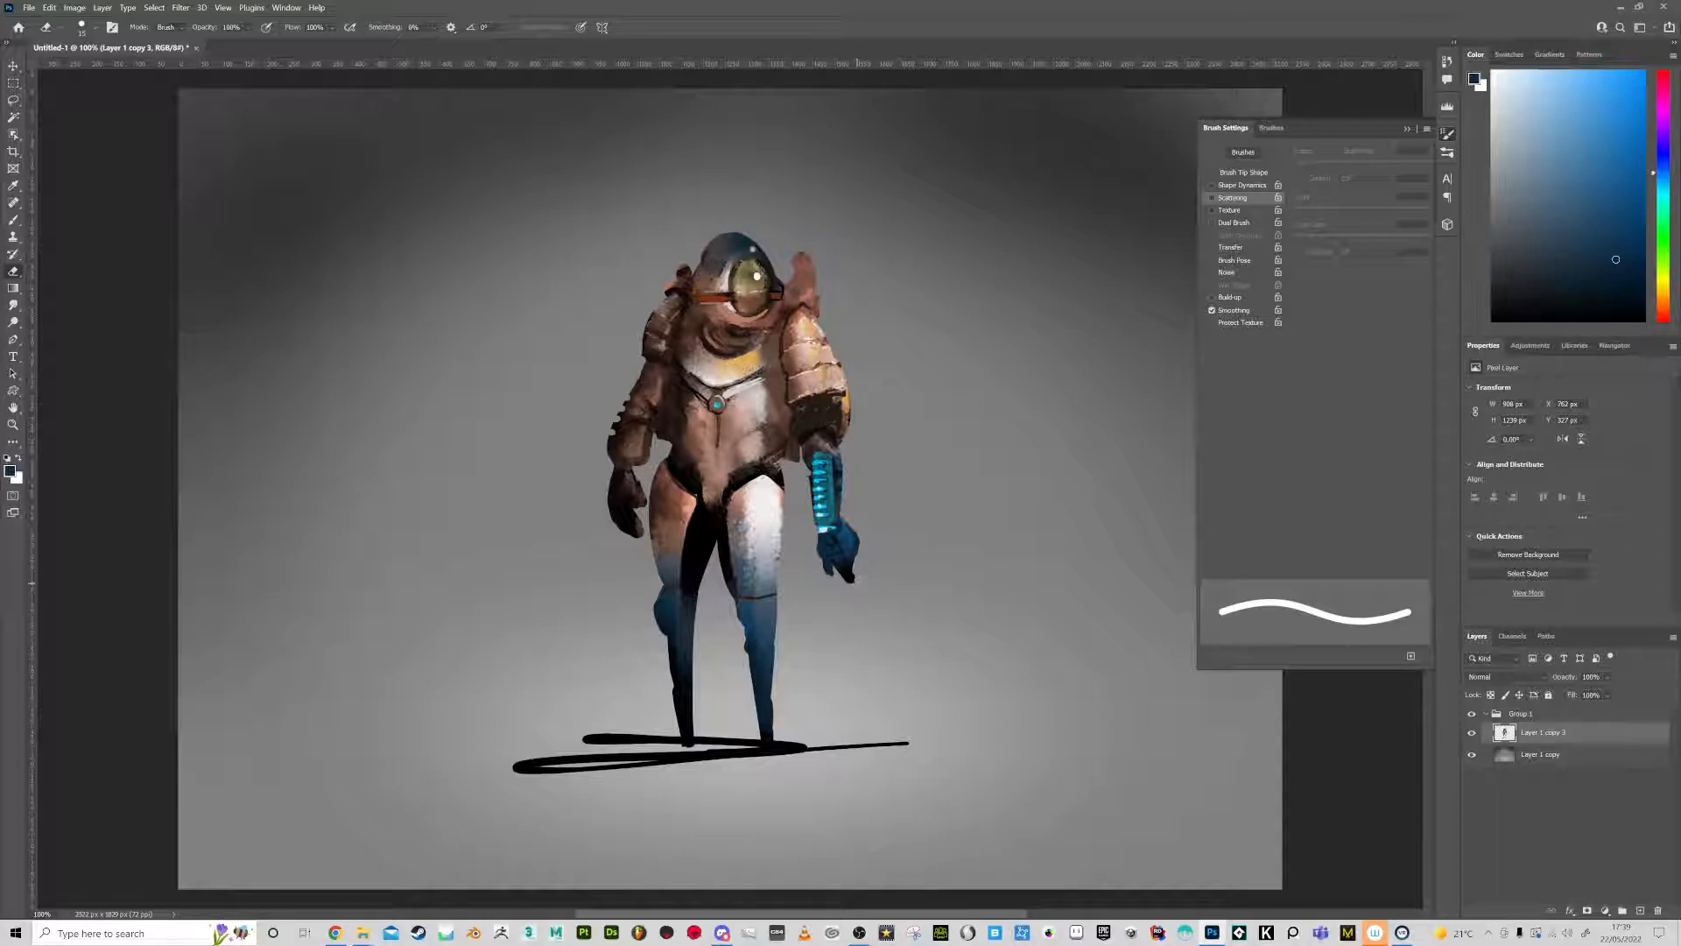
mouse_move(846, 577)
left_mouse_down()
mouse_move(859, 536)
mouse_move(820, 571)
left_mouse_up()
mouse_move(849, 566)
left_mouse_down()
mouse_move(854, 536)
mouse_move(848, 569)
left_mouse_up()
Reshape the blue hand into a compact hanging fist, shading it with sampled dark and mid blues
key("b")
left_click(828, 548, "alt")
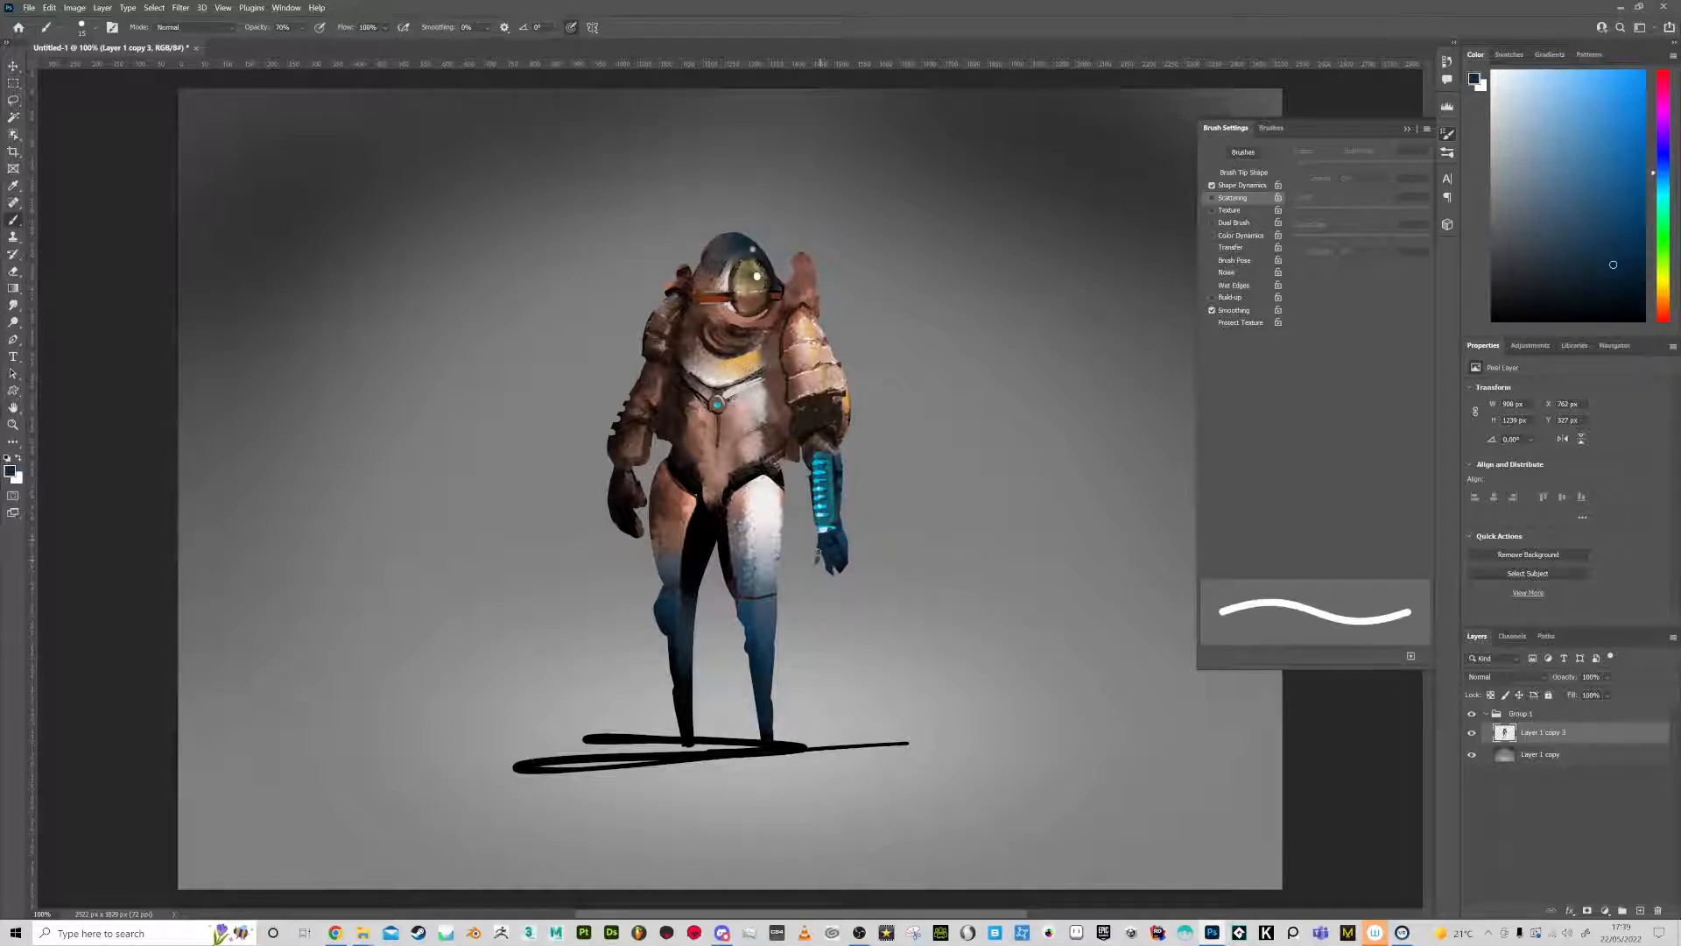
left_click_drag(824, 565, 841, 567)
left_click(843, 563, "alt")
left_click(836, 529, "alt")
left_click(837, 535, "alt")
left_click(833, 530, "alt")
left_click_drag(842, 530, 840, 544)
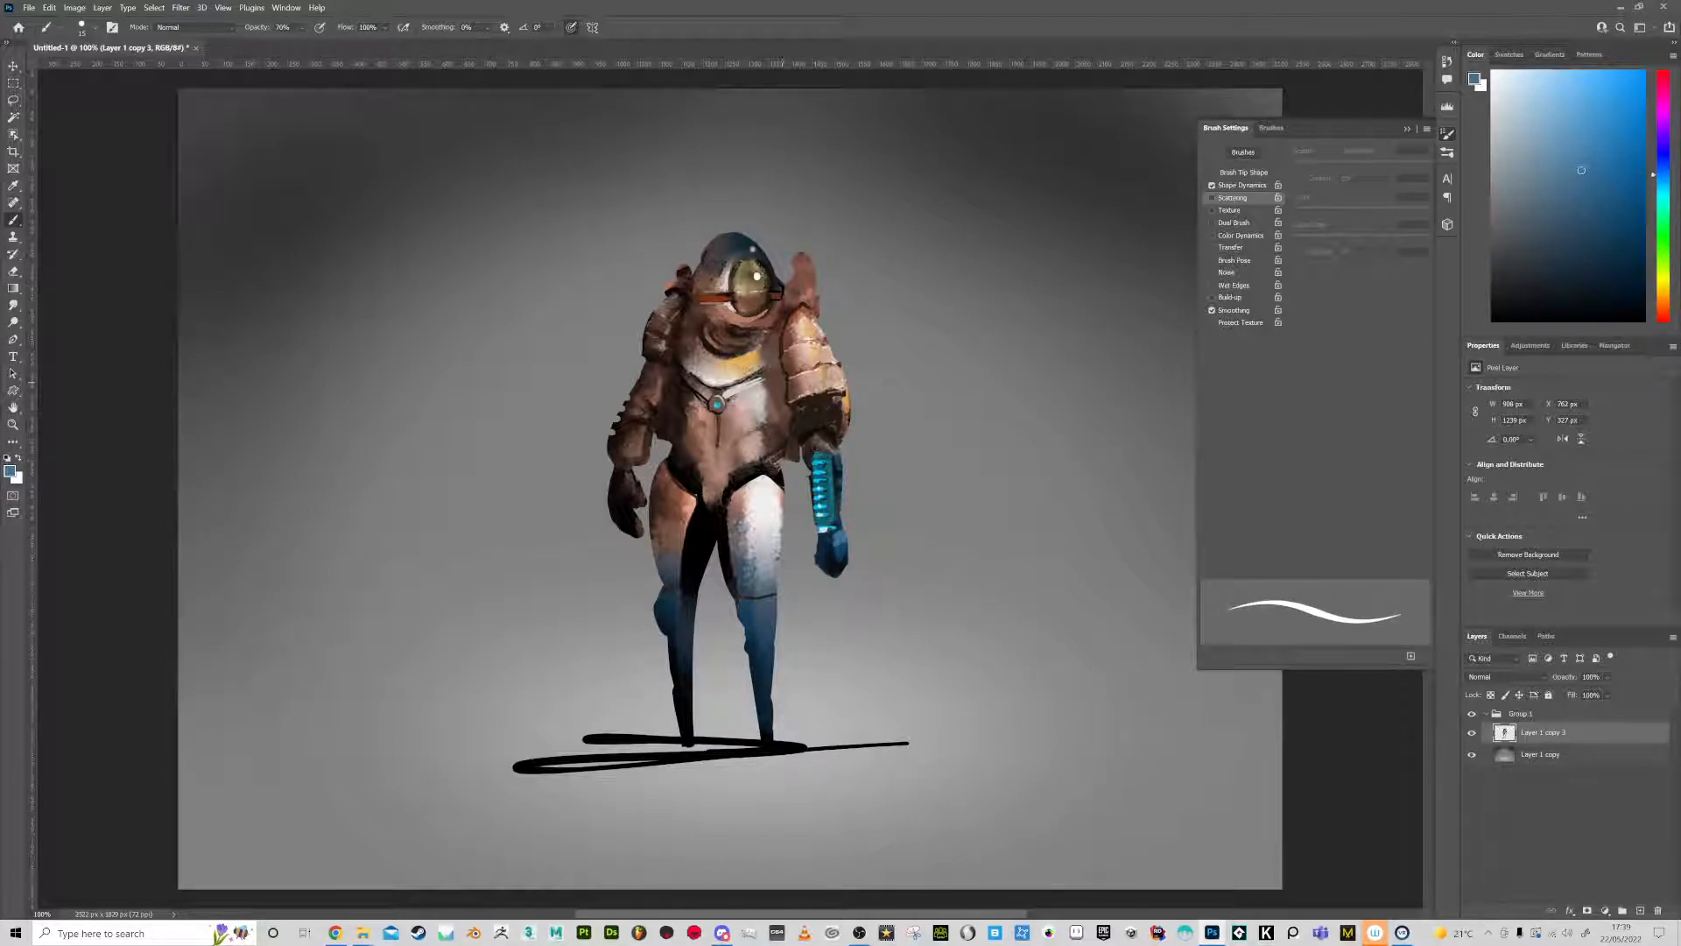
Widen the blue forearm's outer edge and paint a second glowing cyan panel with sampled blues and teals
left_click(841, 468, "alt")
left_click_drag(836, 456, 842, 522)
left_click(829, 512, "alt")
left_click_drag(836, 455, 845, 520)
left_click(825, 526, "alt")
mouse_move(838, 457)
left_mouse_down()
mouse_move(840, 509)
mouse_move(848, 475)
left_mouse_up()
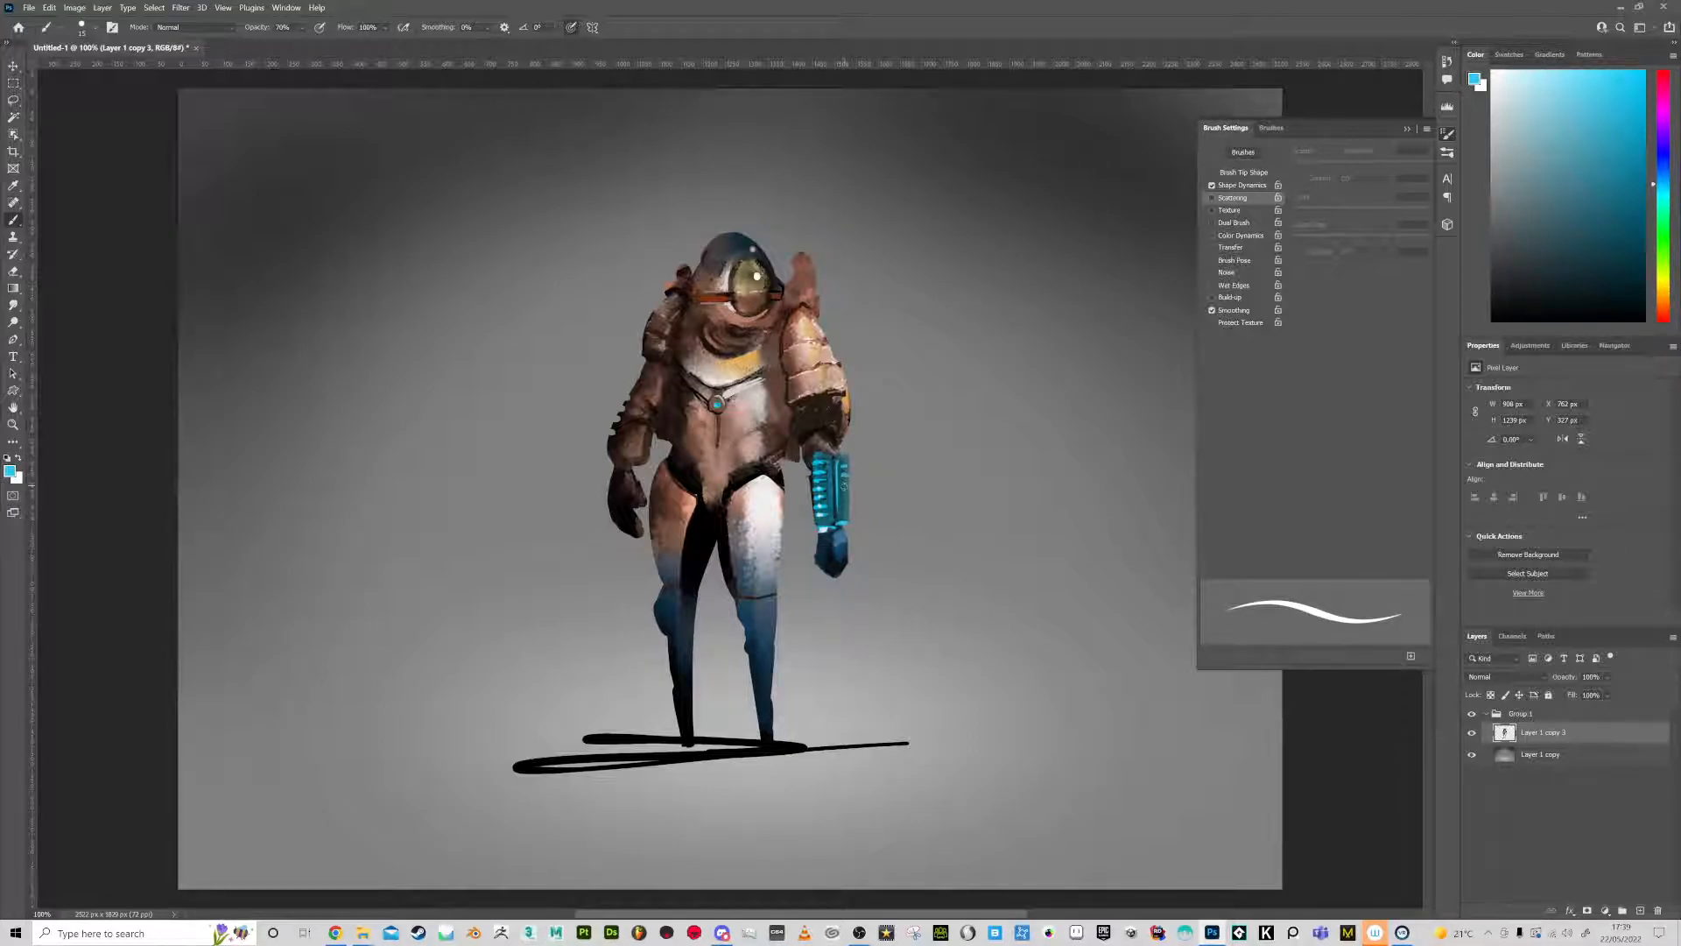
Paint a dark cuff across the upper end of the glowing forearm with sampled dark tones, and sample its teal
left_click(813, 457, "alt")
left_click_drag(813, 457, 846, 456)
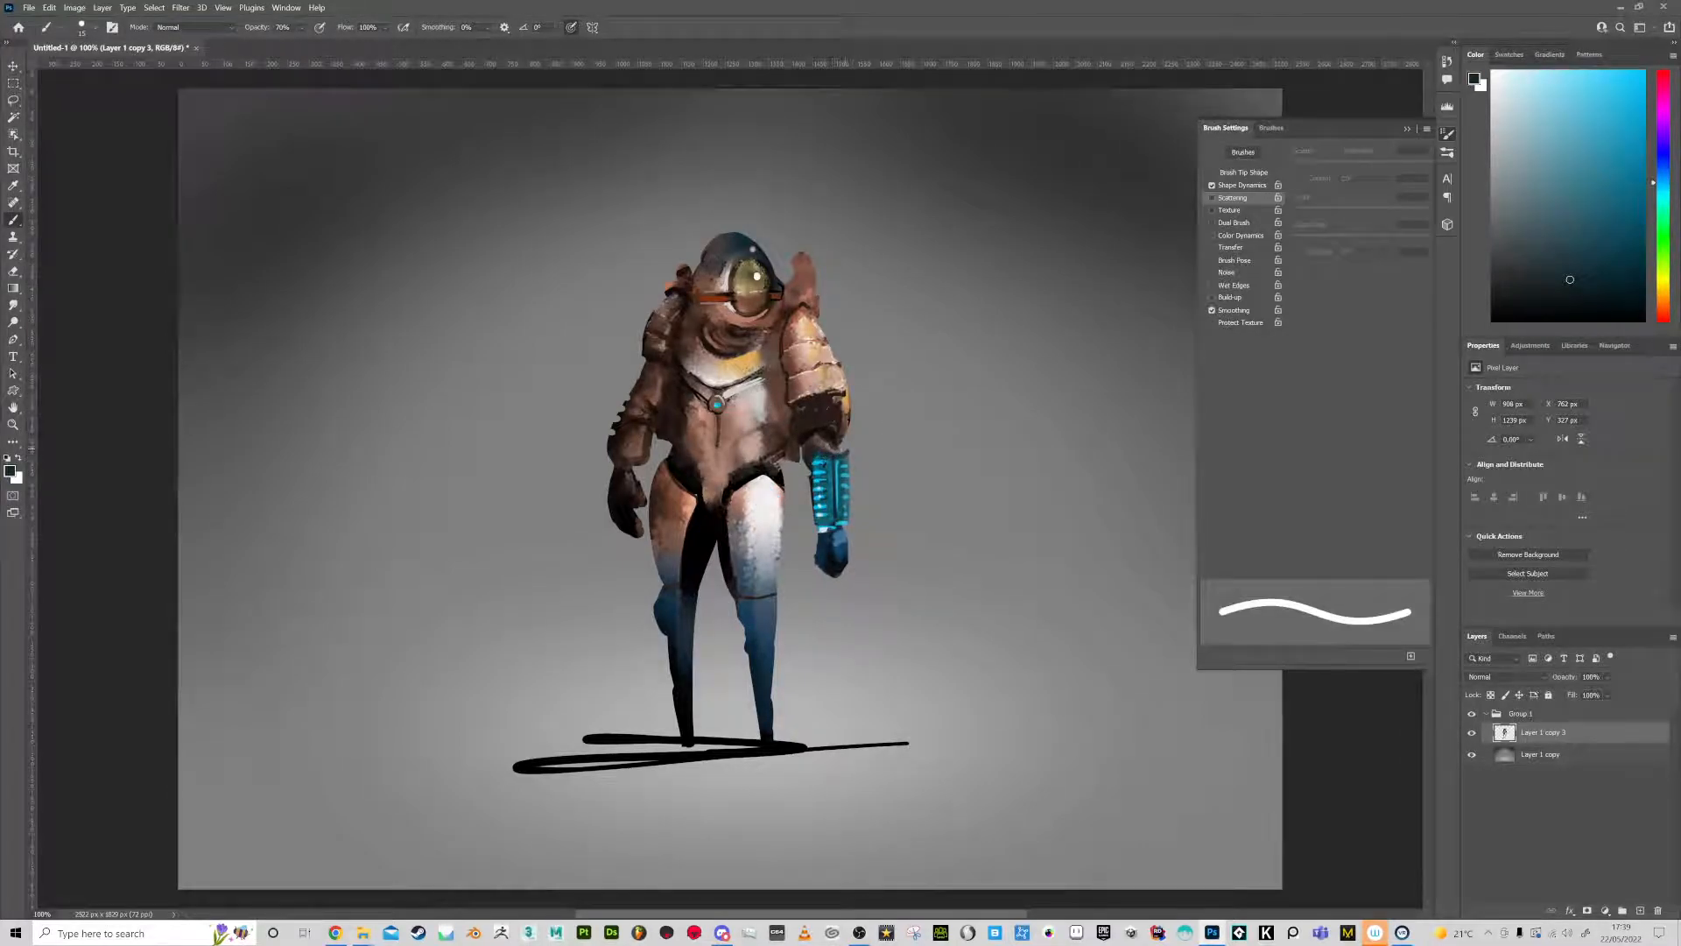
left_click(806, 481, "alt")
left_click_drag(814, 456, 847, 454)
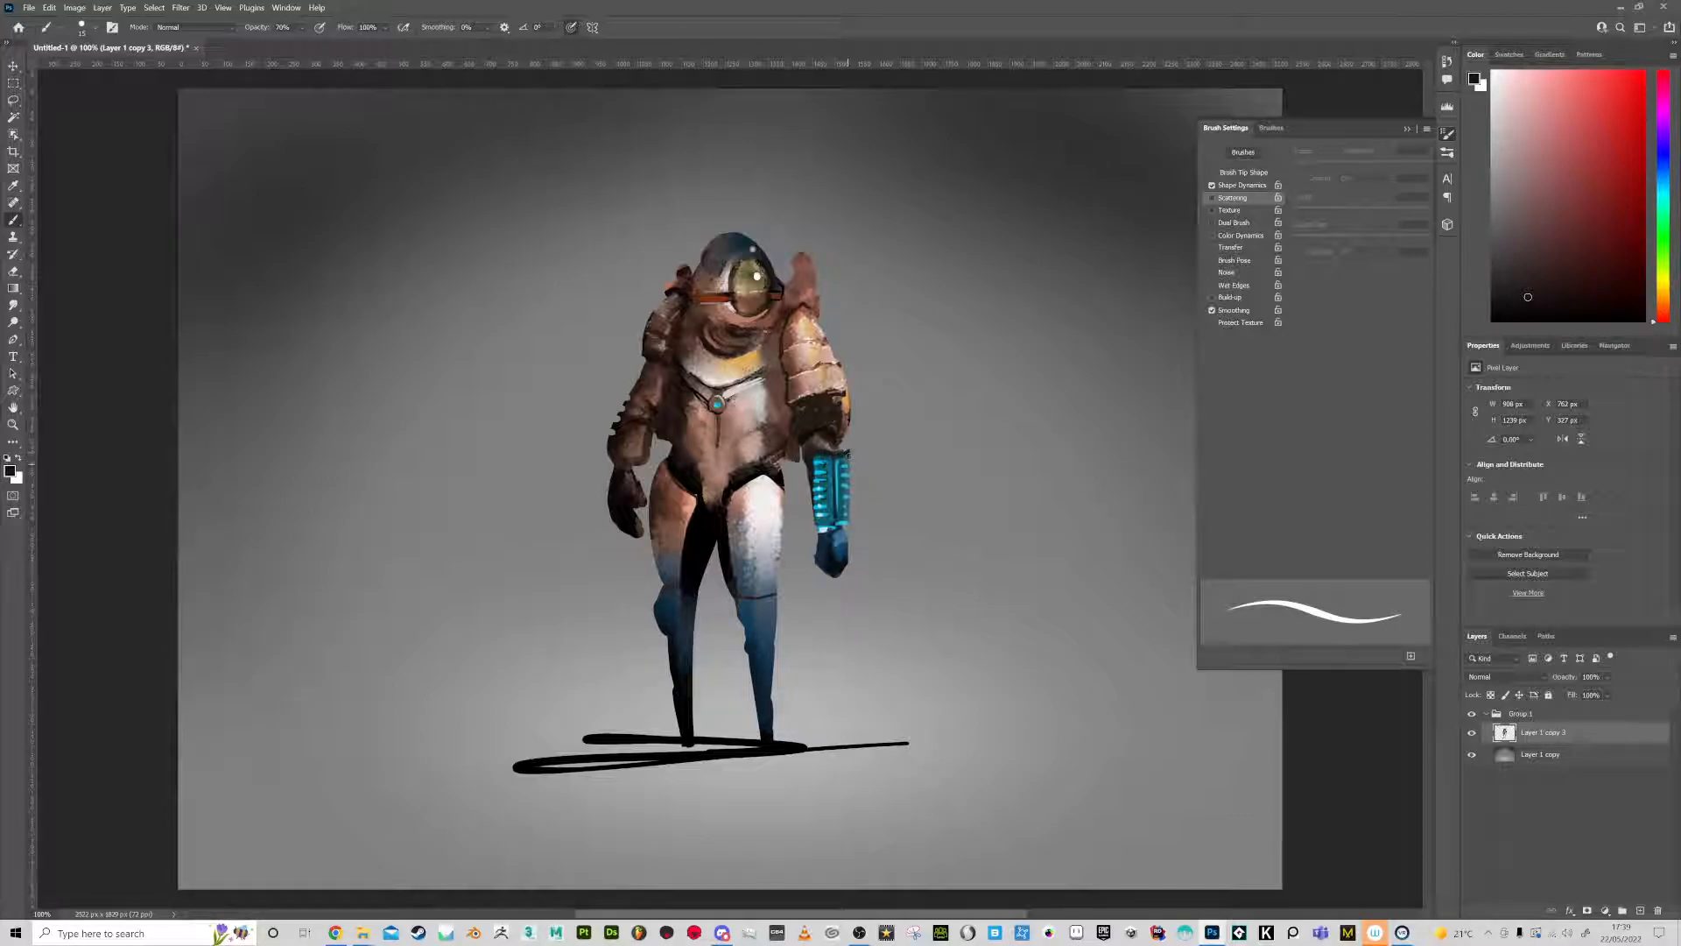
left_click(828, 486, "alt")
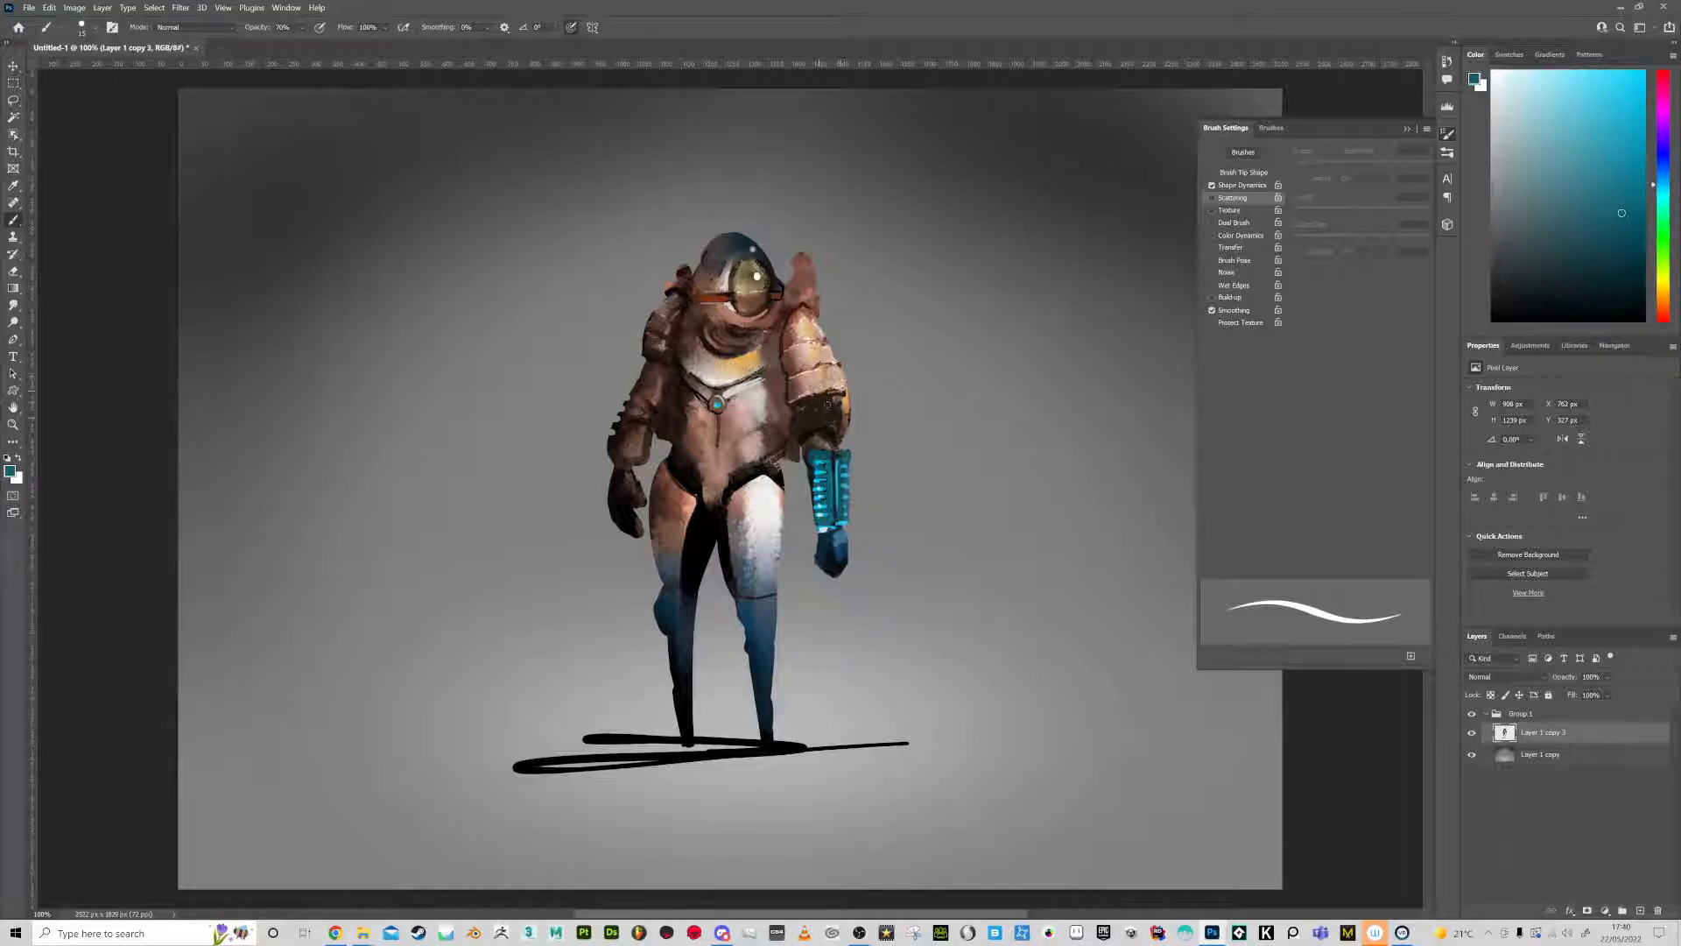
Deepen the shading around the elbow and torso side with a sampled dark brown, and sample the torso's tone
left_click(812, 461, "alt")
left_click_drag(1583, 306, 1539, 317)
left_click_drag(823, 410, 790, 405)
left_click(775, 413, "alt")
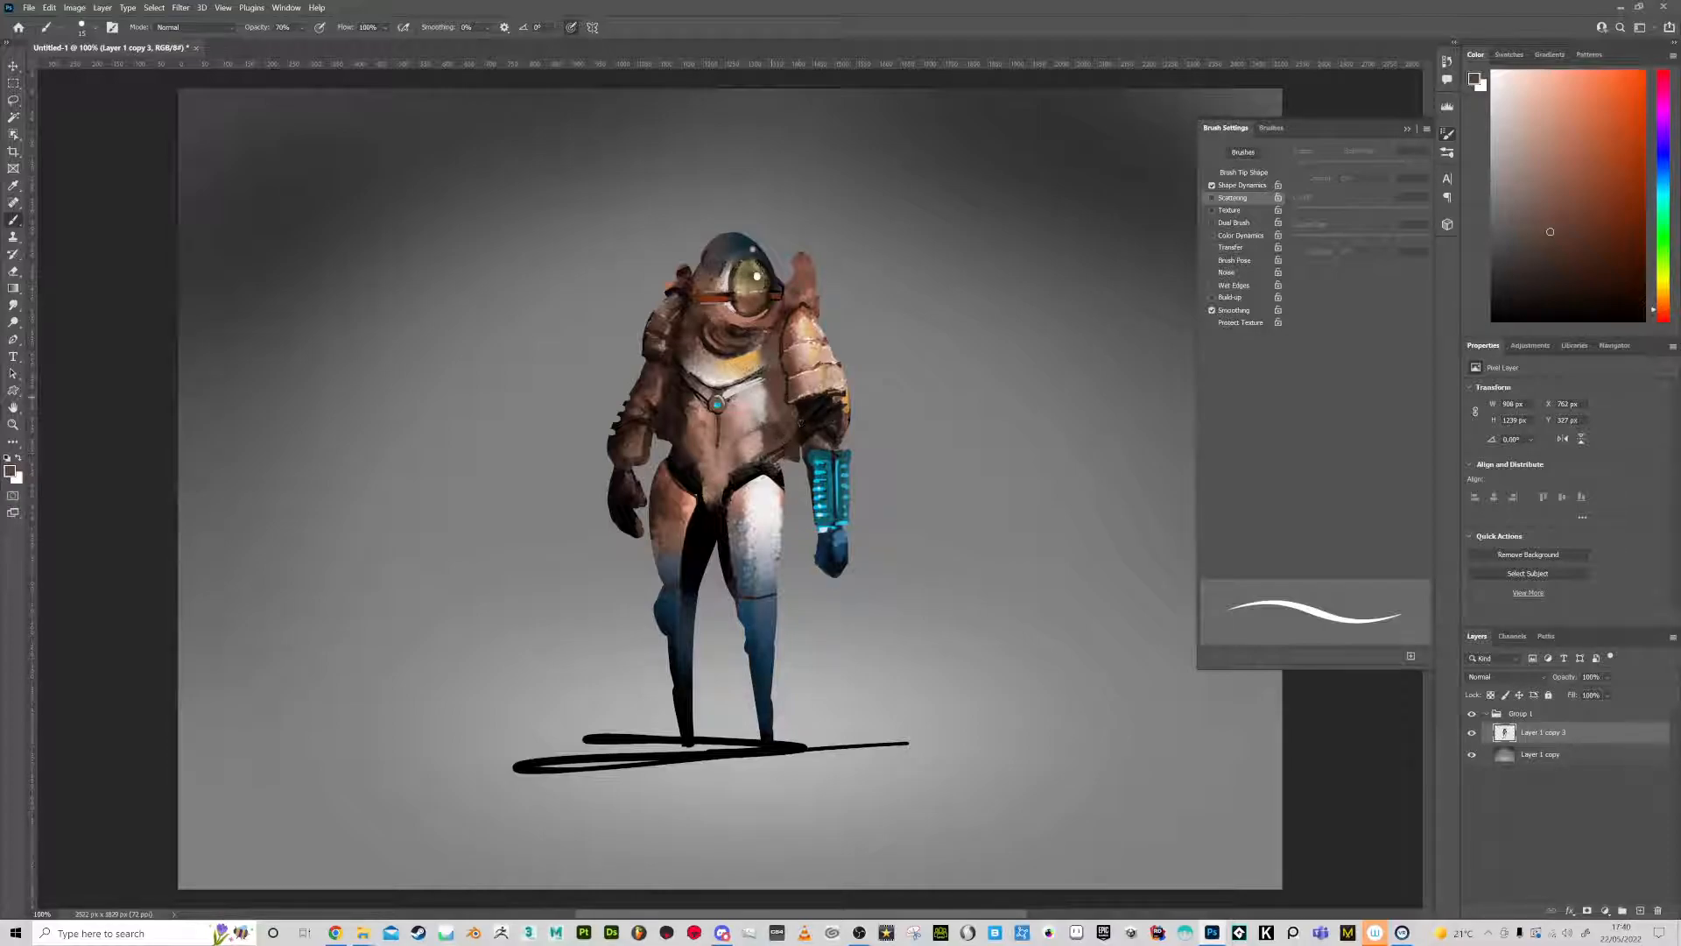
Erase the paint along both sides of the waist to narrow the torso, adjusting the eraser size
key("e")
mouse_move(784, 445)
left_mouse_down()
mouse_move(792, 410)
mouse_move(792, 437)
left_mouse_up()
key("bracketright")
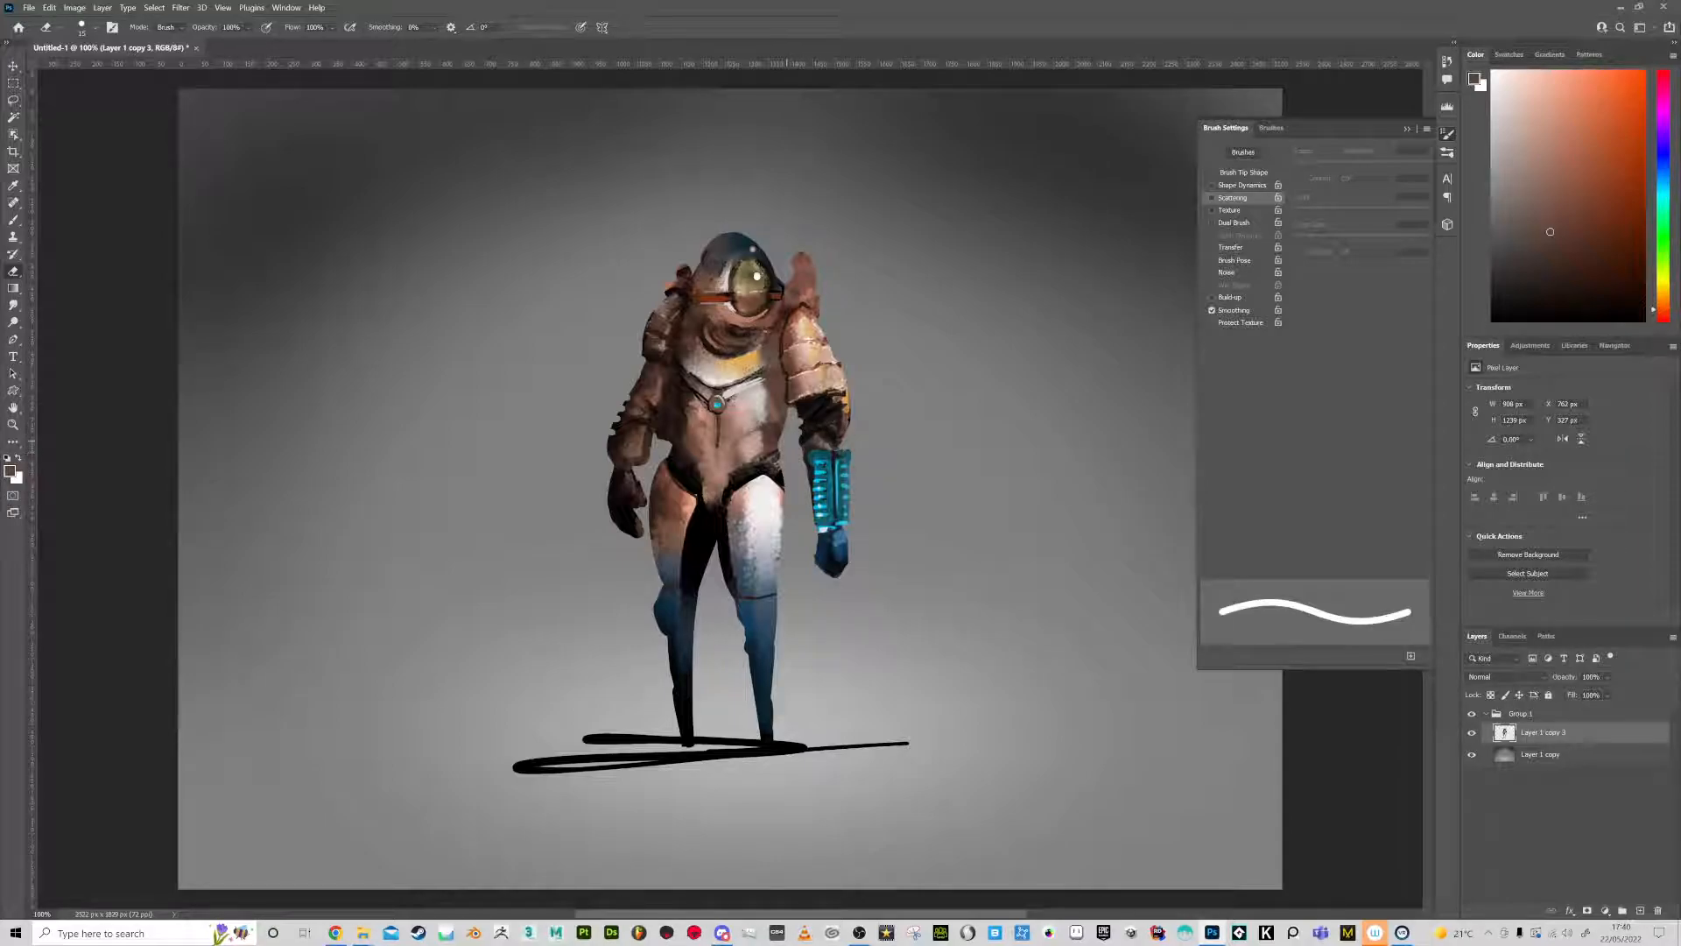
key("bracketleft")
mouse_move(674, 438)
left_mouse_down()
mouse_move(672, 401)
mouse_move(665, 437)
left_mouse_up()
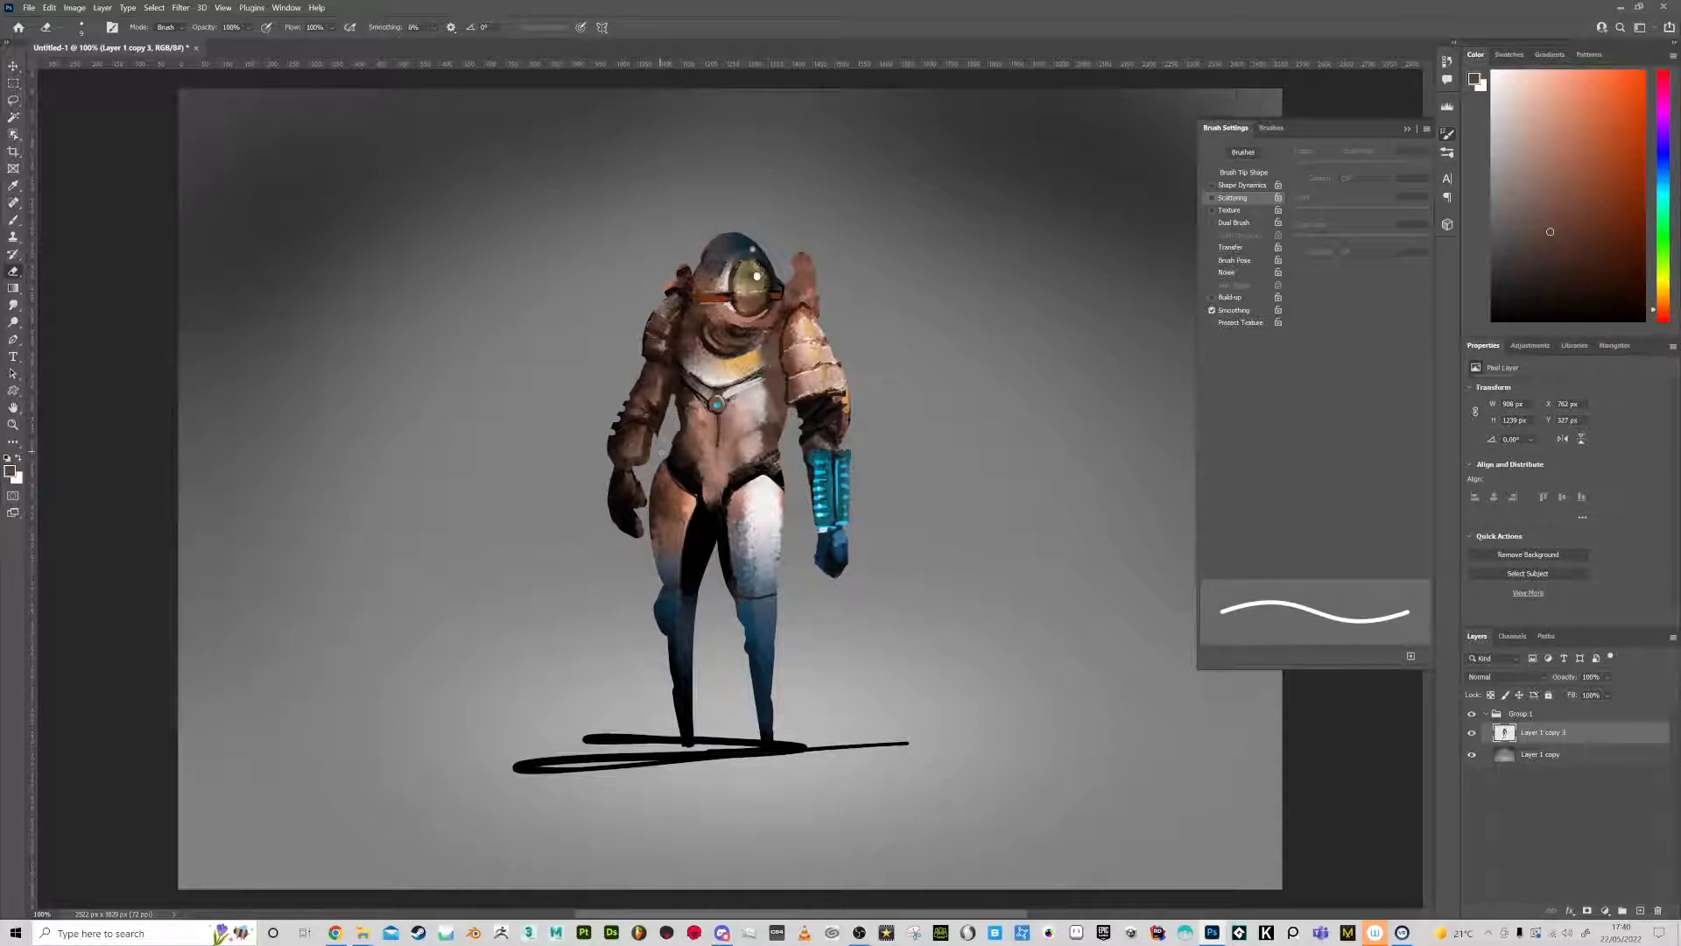
left_click_drag(661, 424, 655, 435)
Paint a dark belt with abdominal plates around the hips, and draw dark panel lines across the torso armour
key("b")
mouse_move(683, 450)
left_mouse_down()
mouse_move(765, 451)
mouse_move(686, 448)
mouse_move(725, 449)
mouse_move(697, 466)
mouse_move(729, 472)
mouse_move(696, 468)
mouse_move(727, 474)
mouse_move(697, 471)
mouse_move(709, 503)
left_mouse_up()
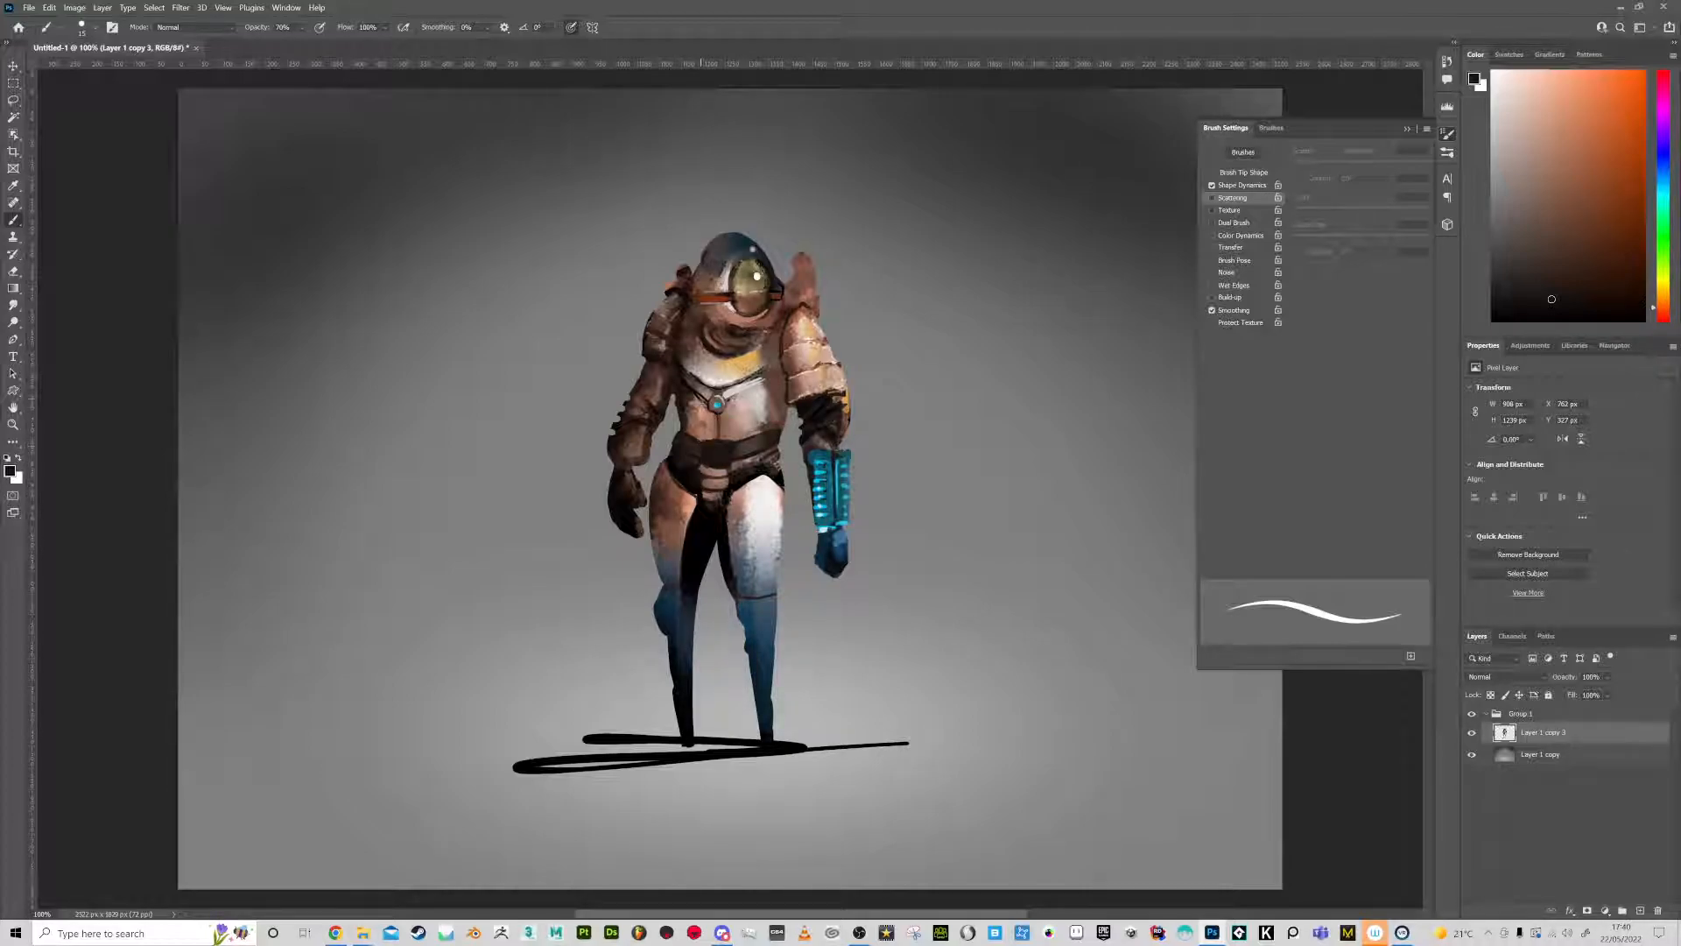
mouse_move(702, 401)
left_mouse_down()
mouse_move(704, 439)
mouse_move(738, 441)
mouse_move(753, 390)
left_mouse_up()
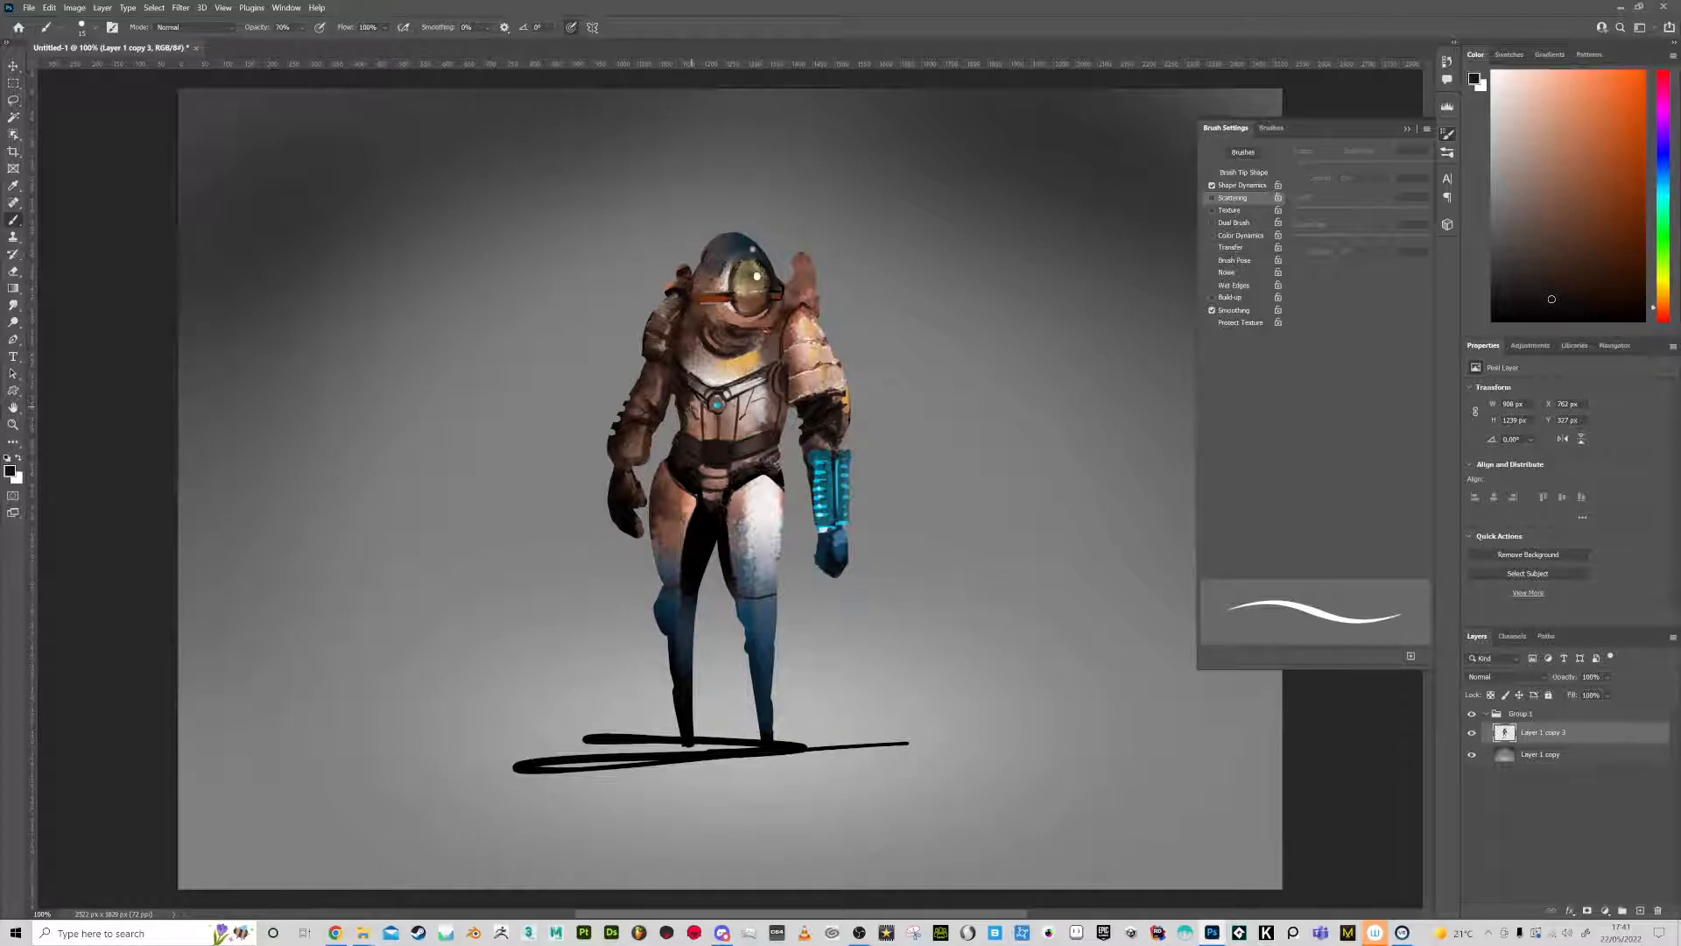
Paint a small branching emblem at the centre of the belt in bright cyan and recolour it bright blue
left_click(771, 433, "alt")
left_click(809, 439, "alt")
left_click(1658, 194)
left_click(1643, 74)
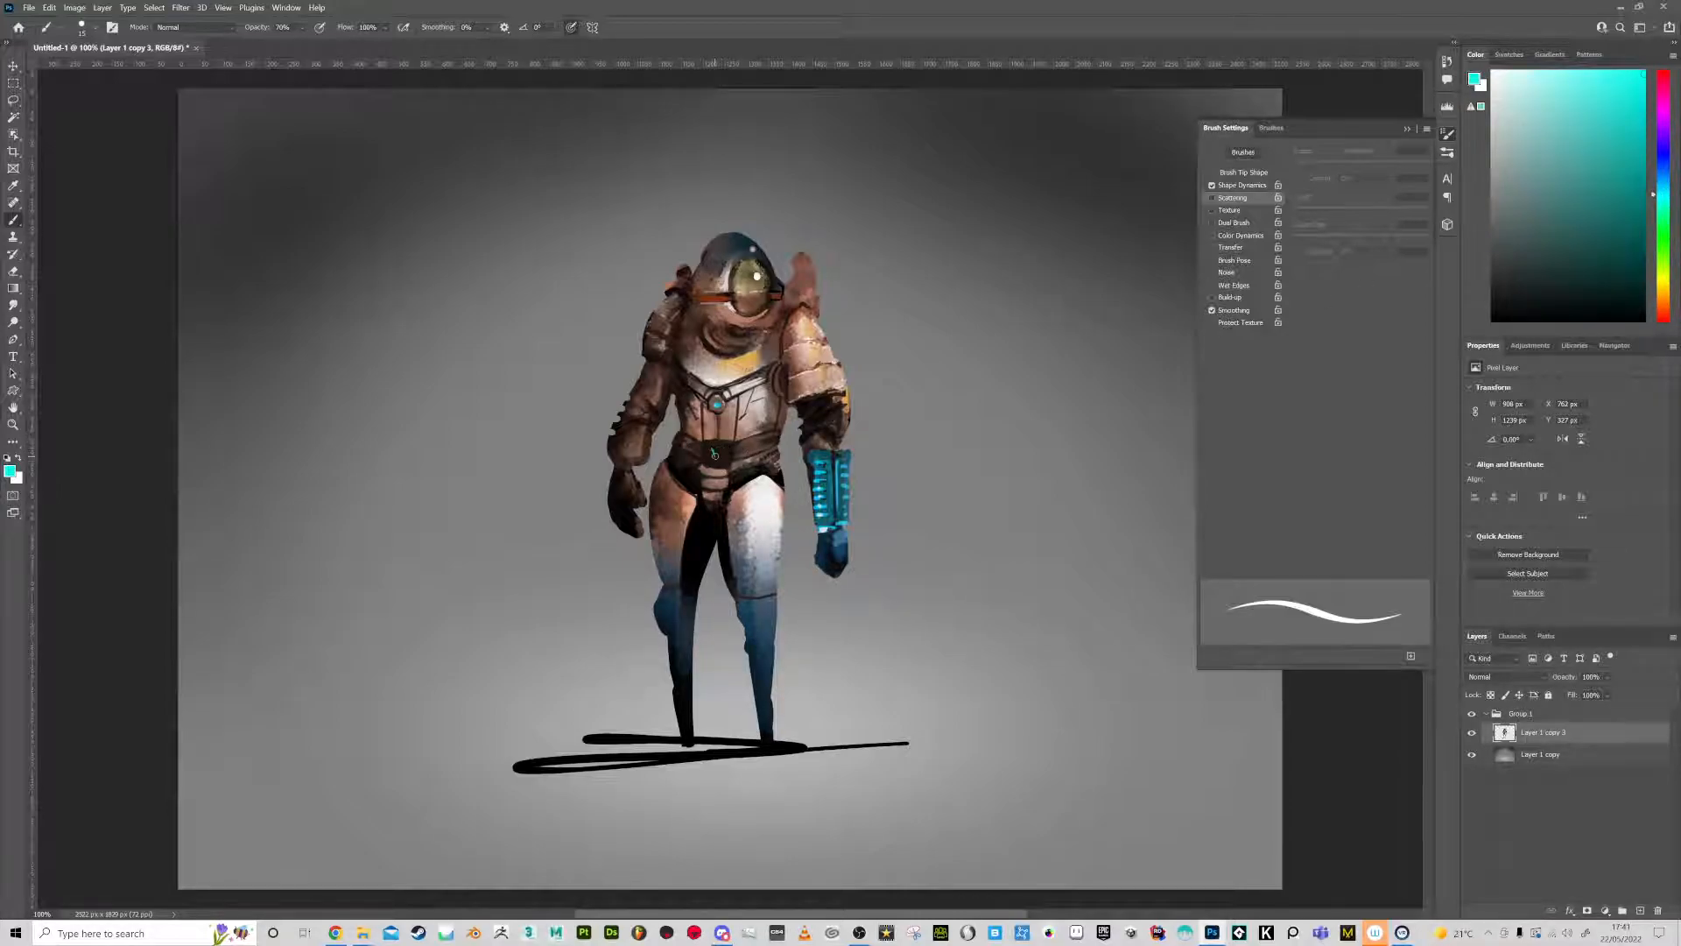
left_click_drag(715, 458, 709, 459)
left_click(1662, 172)
left_click_drag(1636, 138, 1642, 100)
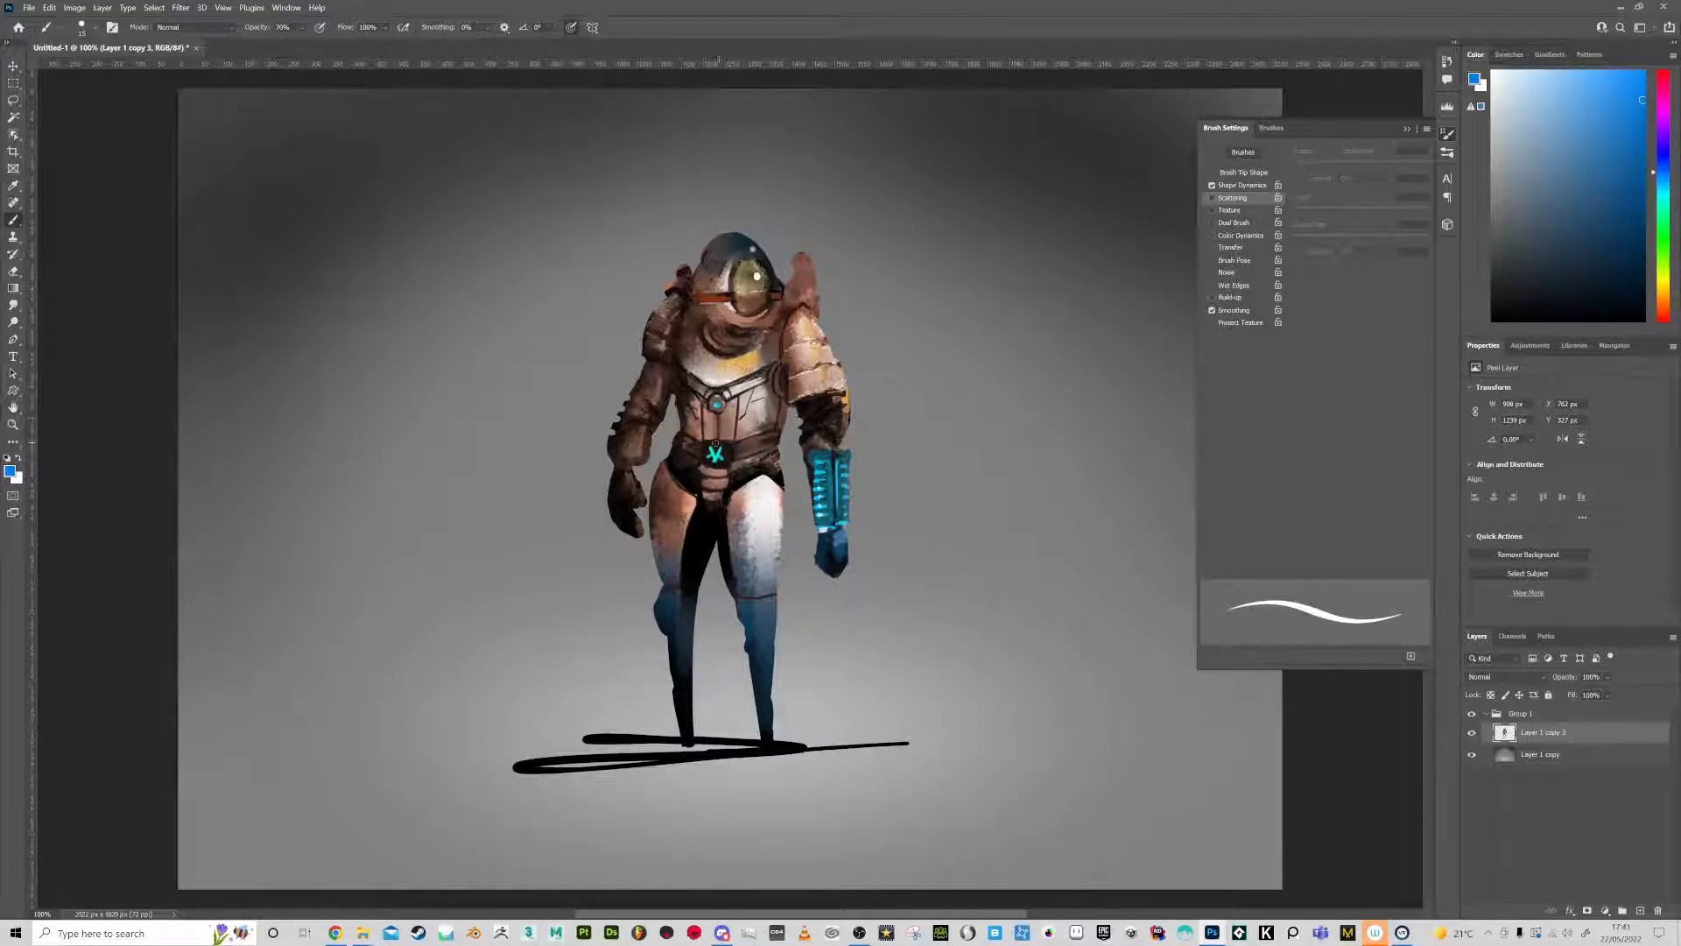
left_click_drag(708, 443, 715, 451)
Darken the helmet's edge and the lower half of the visor with near-black, and pick a pale blue-grey for highlights
left_click(763, 279, "alt")
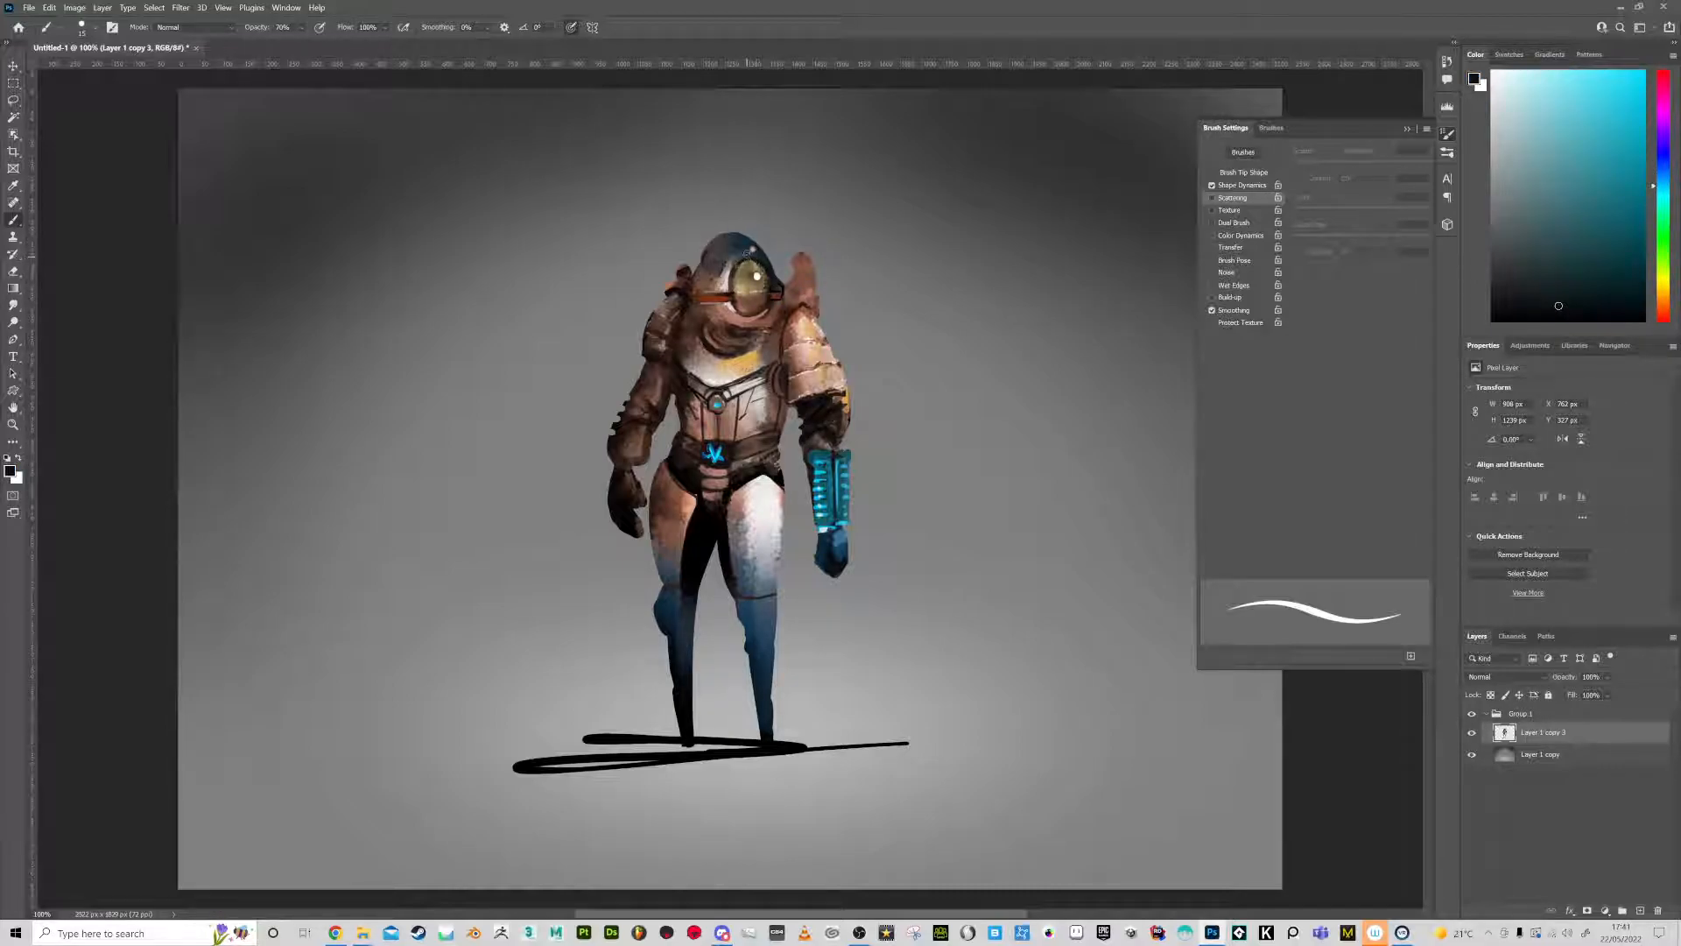
left_click_drag(719, 238, 700, 254)
left_click(1519, 94)
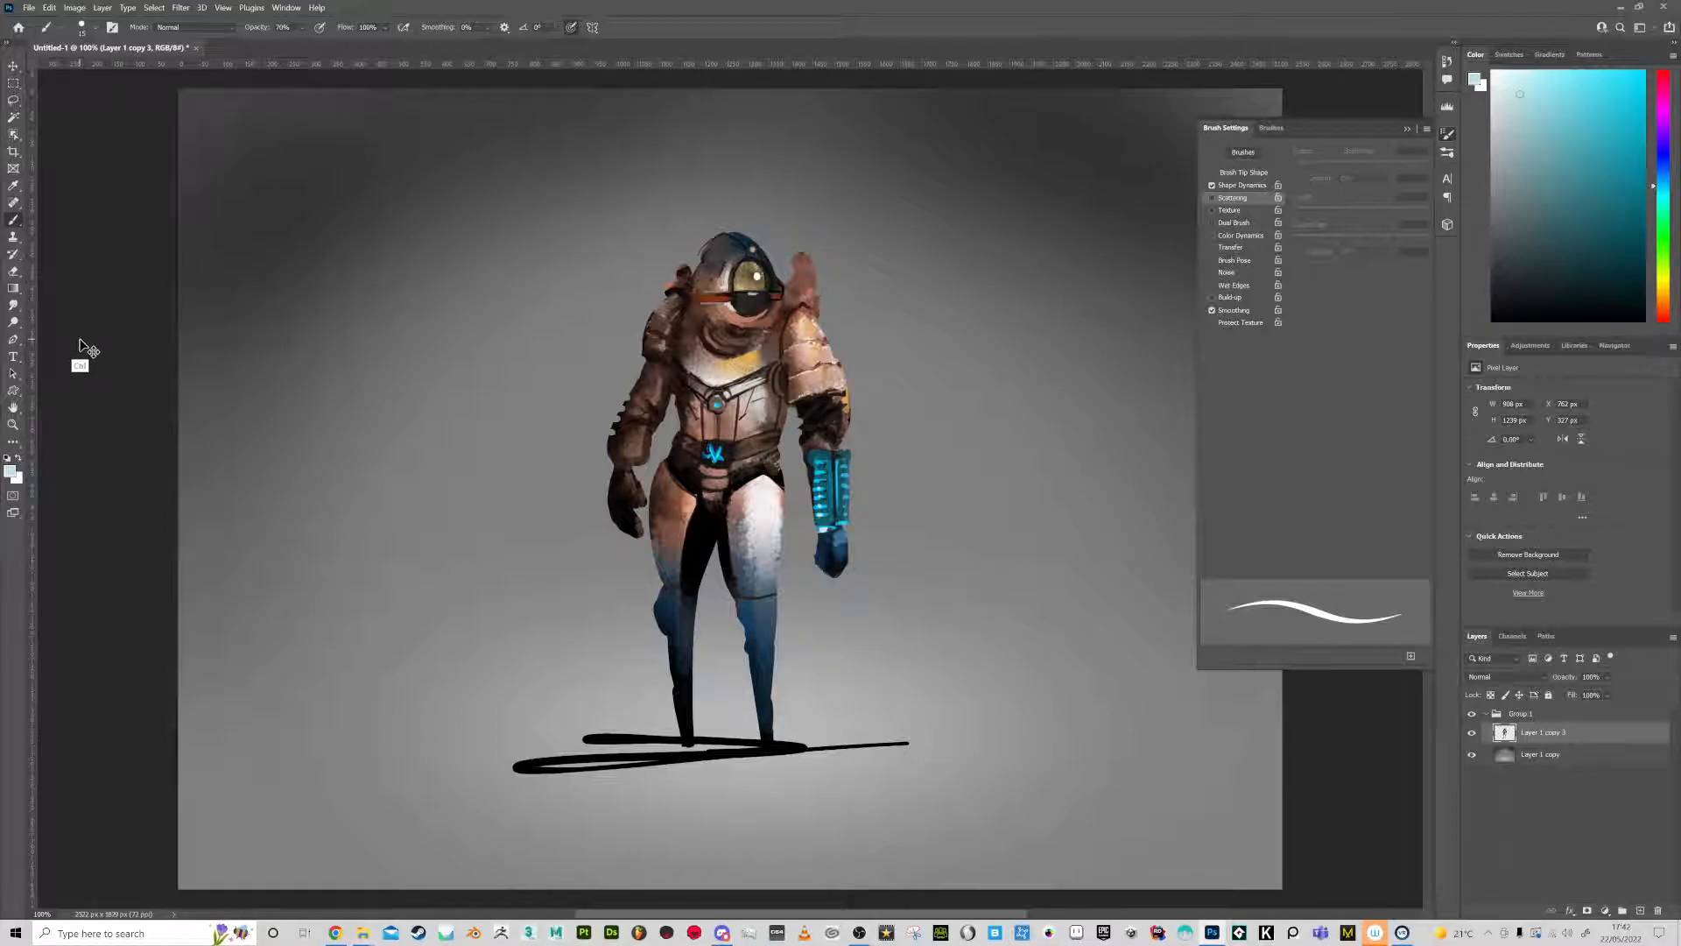
Brighten the lower half of the visor using the Dodge tool with its range set to Midtones
key("o")
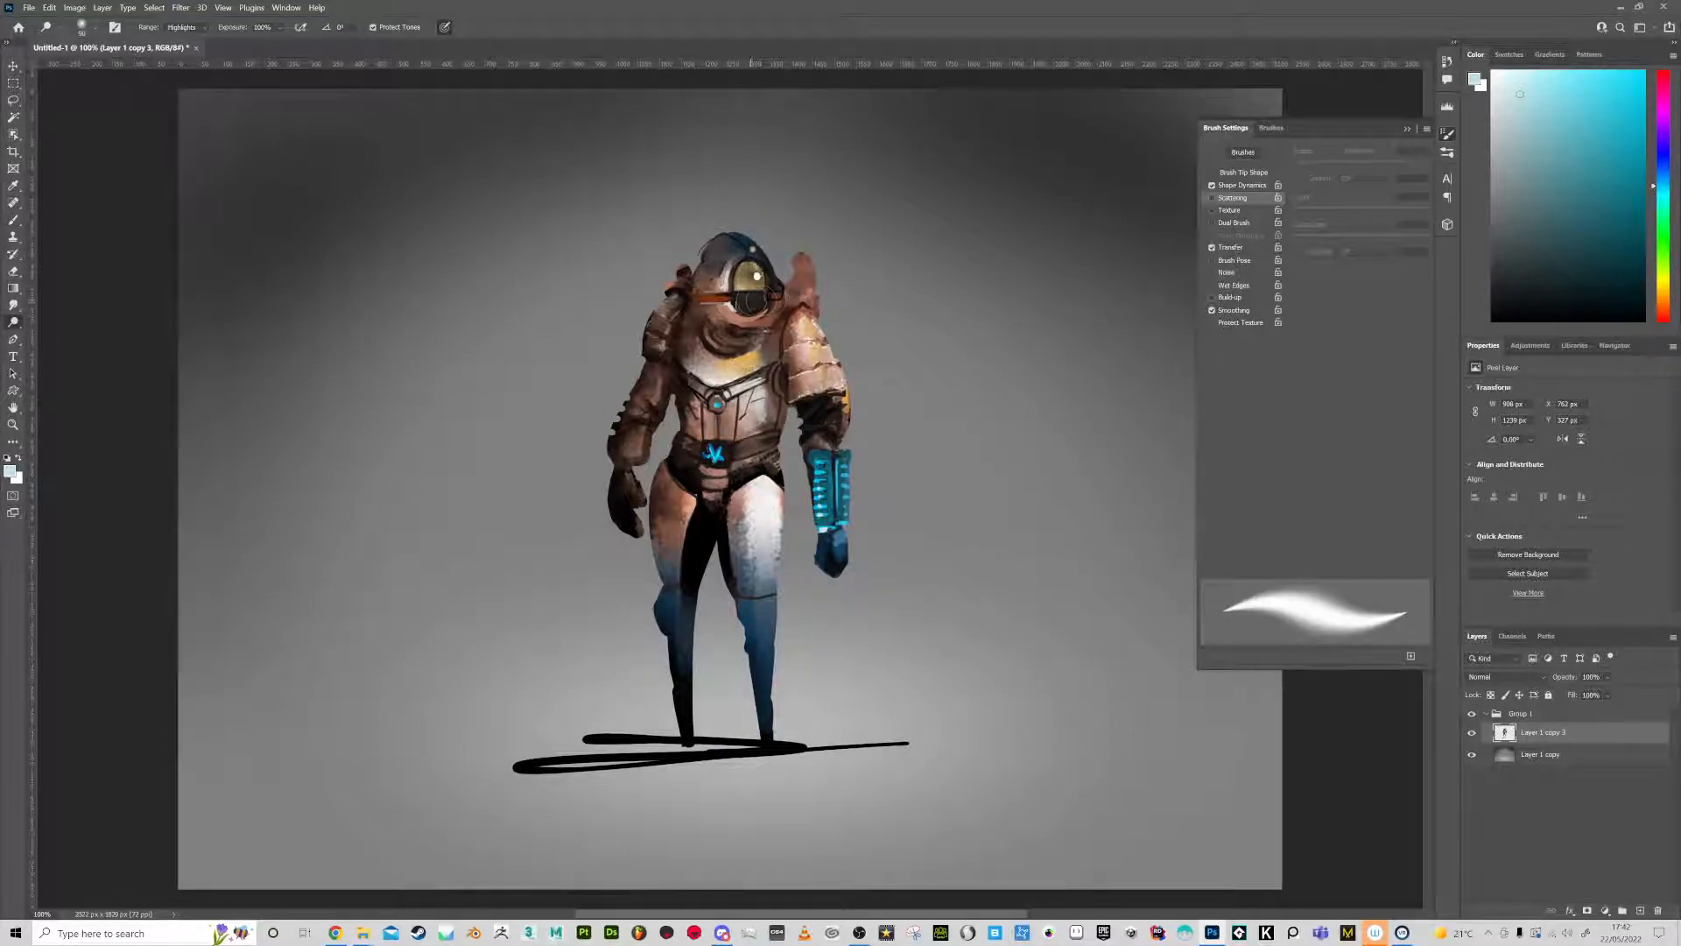
left_click(182, 28)
left_click(184, 44)
left_click_drag(758, 302, 746, 304)
Desaturate the lower half of the visor with a neutral grey brush in Saturation mode
left_click(13, 219)
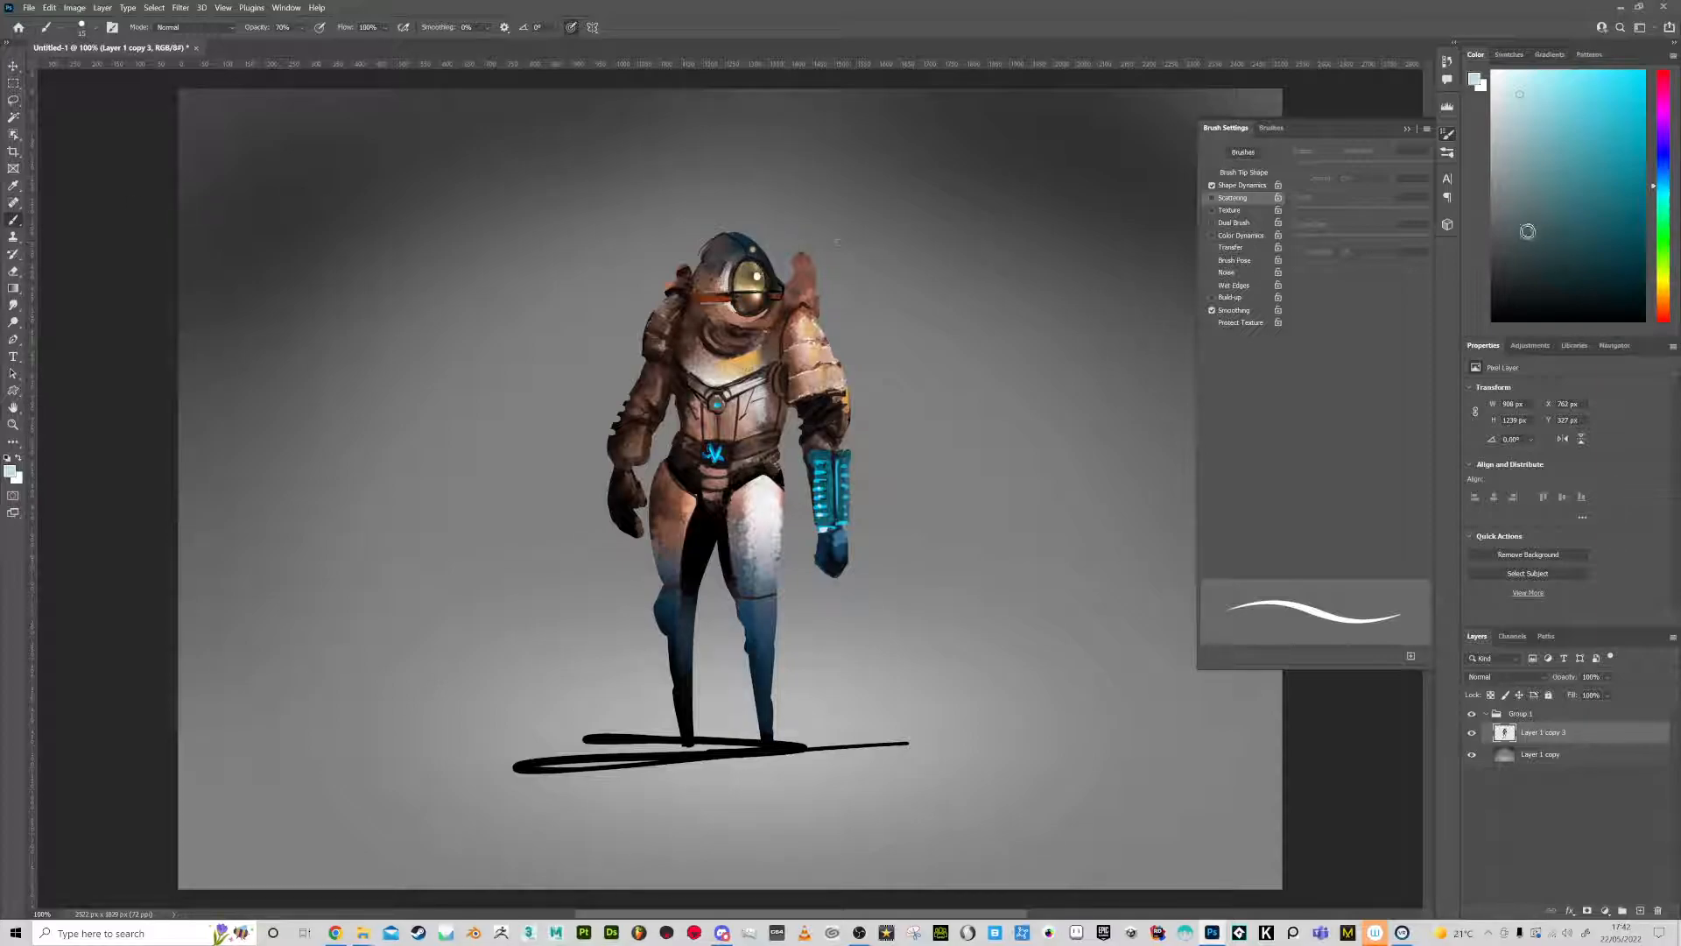
left_click(1493, 181)
left_click(210, 27)
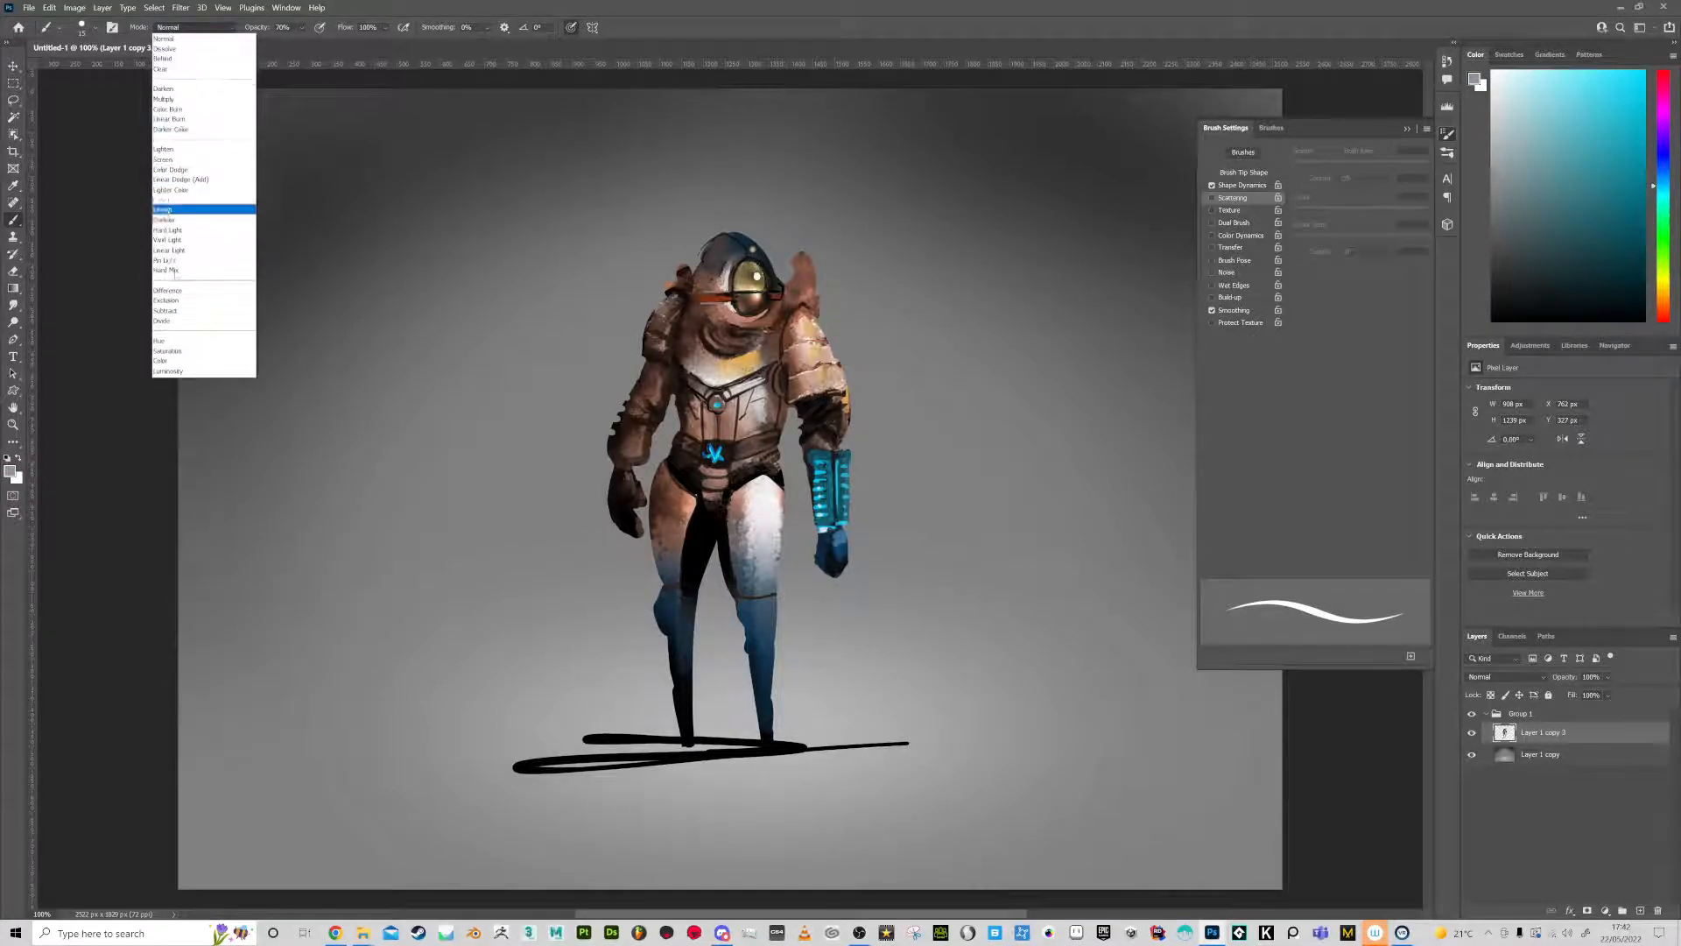
left_click(184, 352)
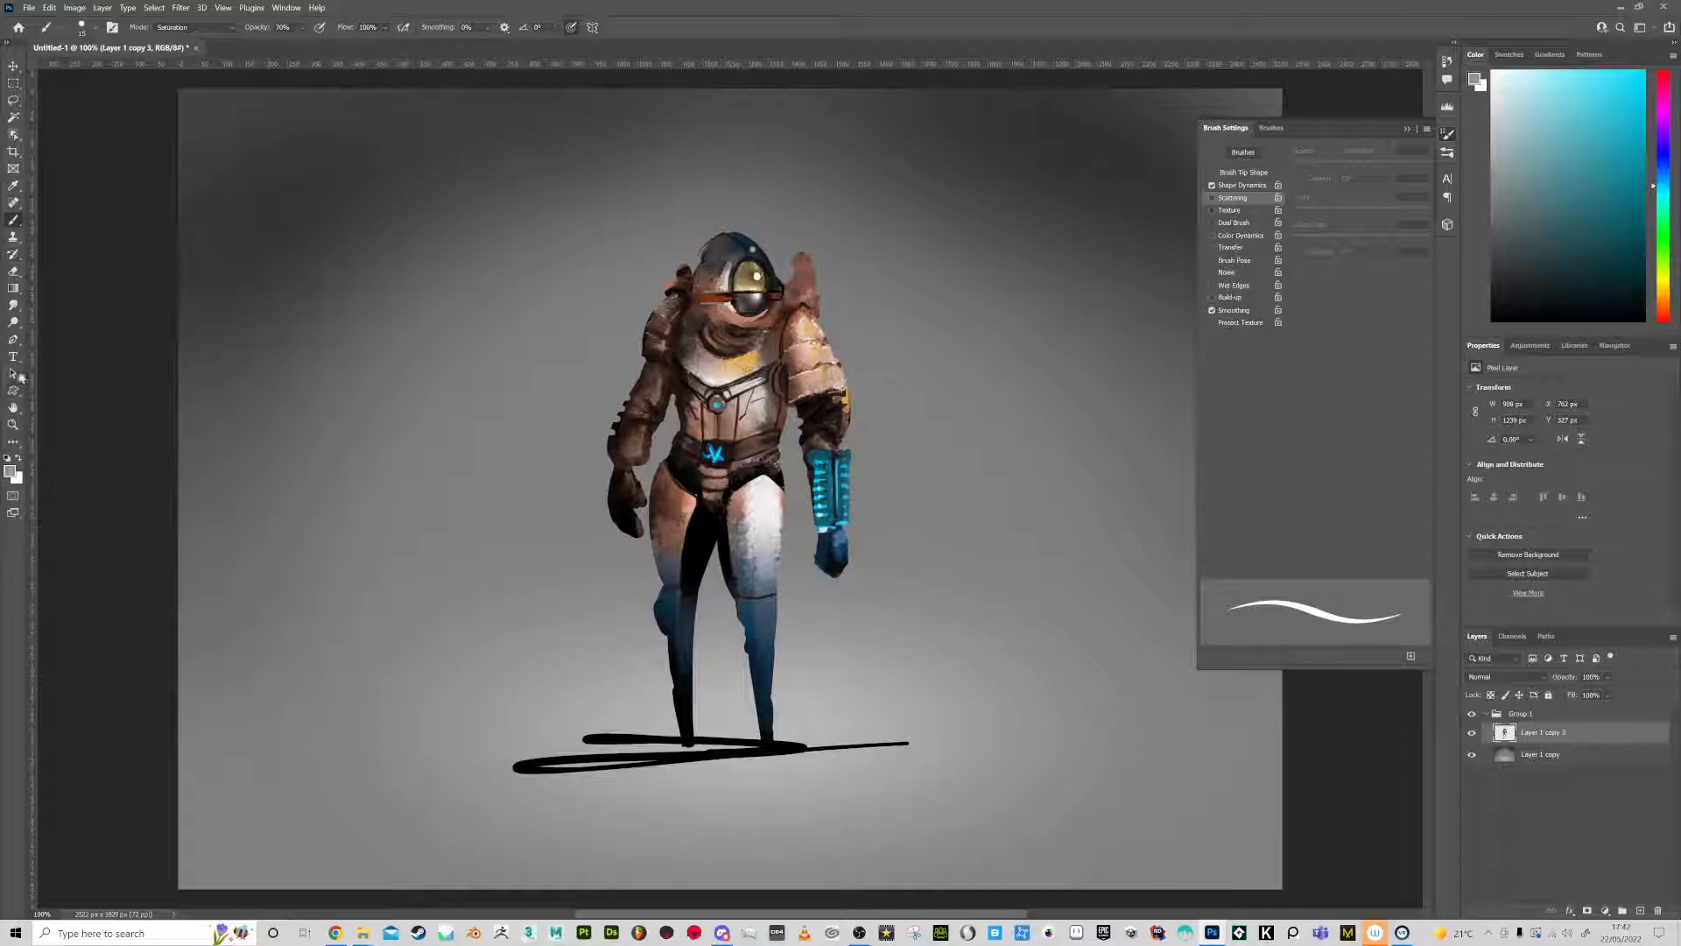
Dodge the midtones of the arm armour, chest, legs and shoulder fin to bring out brighter highlights
left_click(13, 324)
left_click_drag(805, 336, 815, 410)
mouse_move(796, 334)
left_mouse_down()
mouse_move(810, 412)
mouse_move(797, 358)
mouse_move(816, 397)
left_mouse_up()
mouse_move(659, 329)
left_mouse_down()
mouse_move(663, 394)
mouse_move(623, 451)
mouse_move(639, 434)
mouse_move(638, 492)
mouse_move(634, 438)
left_mouse_up()
mouse_move(681, 385)
left_mouse_down()
mouse_move(695, 431)
mouse_move(747, 426)
mouse_move(751, 346)
left_mouse_up()
mouse_move(753, 474)
left_mouse_down()
mouse_move(757, 457)
mouse_move(731, 605)
mouse_move(731, 568)
mouse_move(743, 640)
mouse_move(743, 612)
mouse_move(662, 569)
mouse_move(662, 490)
mouse_move(666, 567)
left_mouse_up()
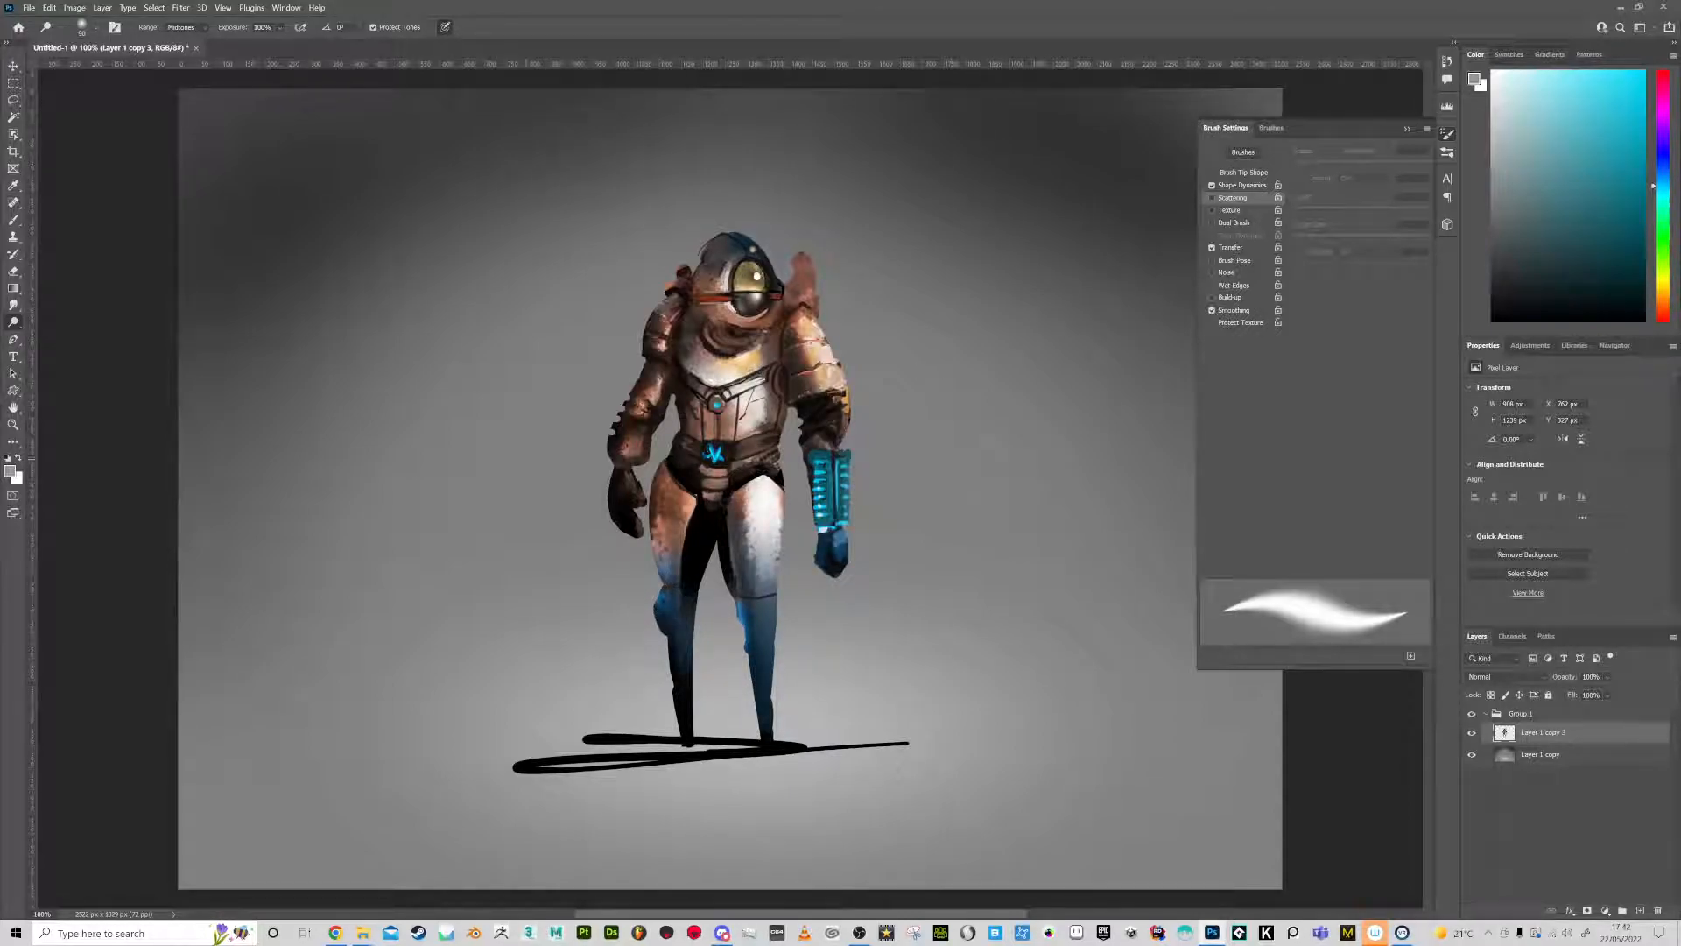
left_click_drag(788, 293, 804, 271)
key("ctrl+t")
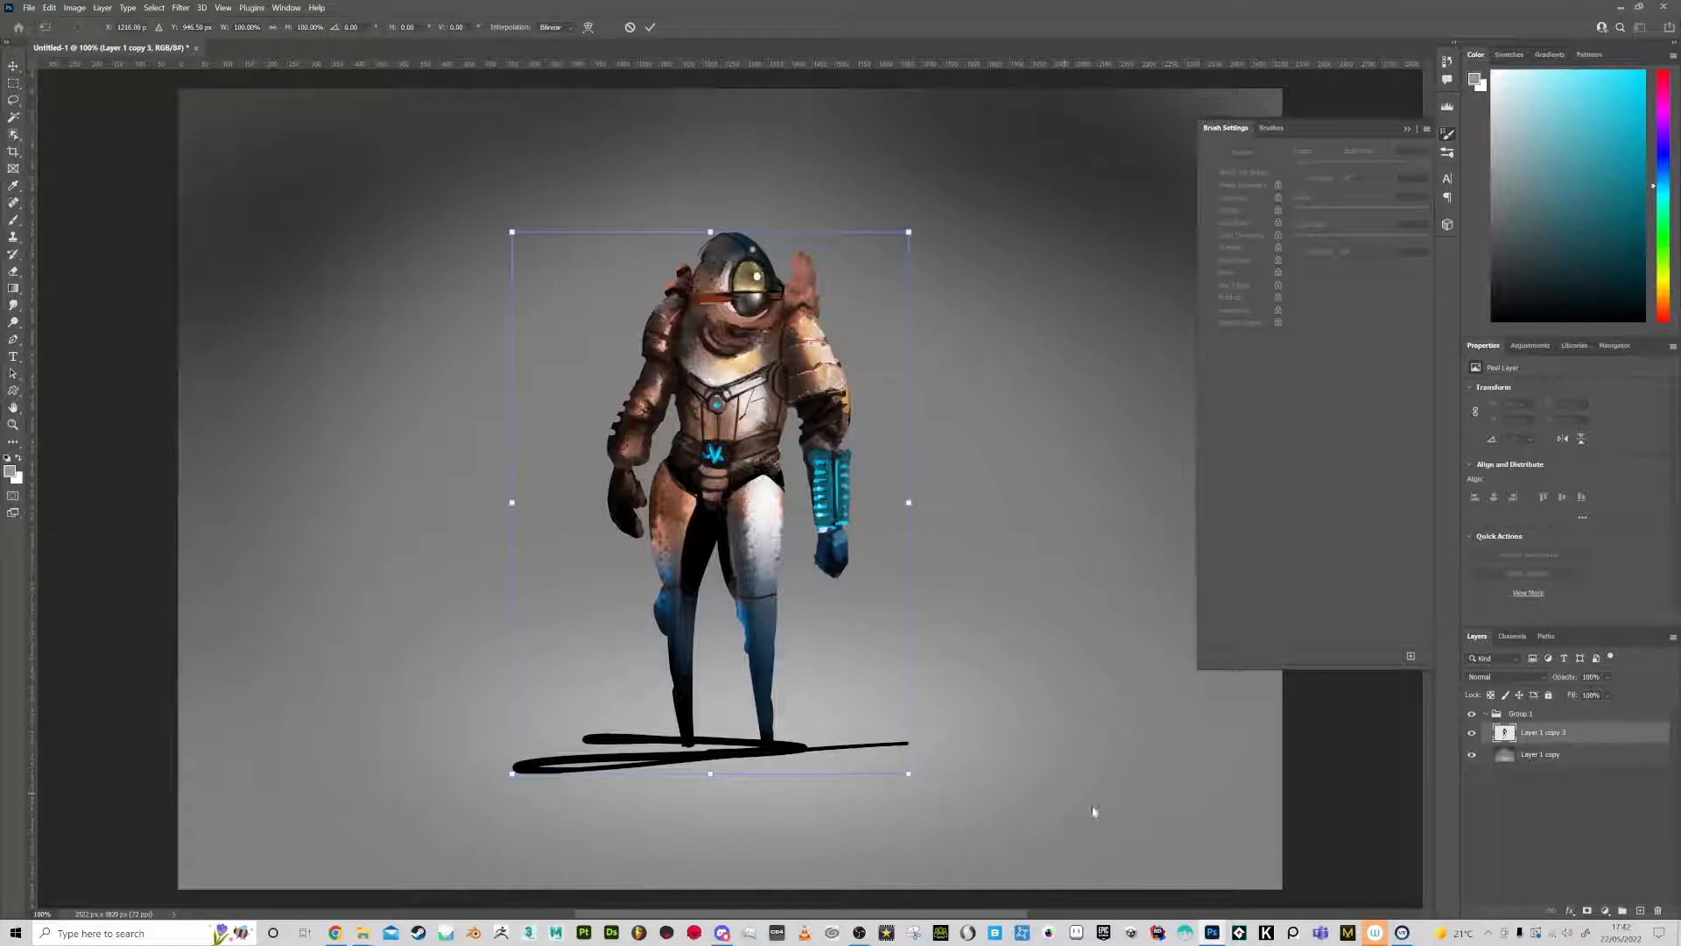
left_click_drag(899, 774, 637, 403)
left_click_drag(588, 326, 696, 625)
key("Escape")
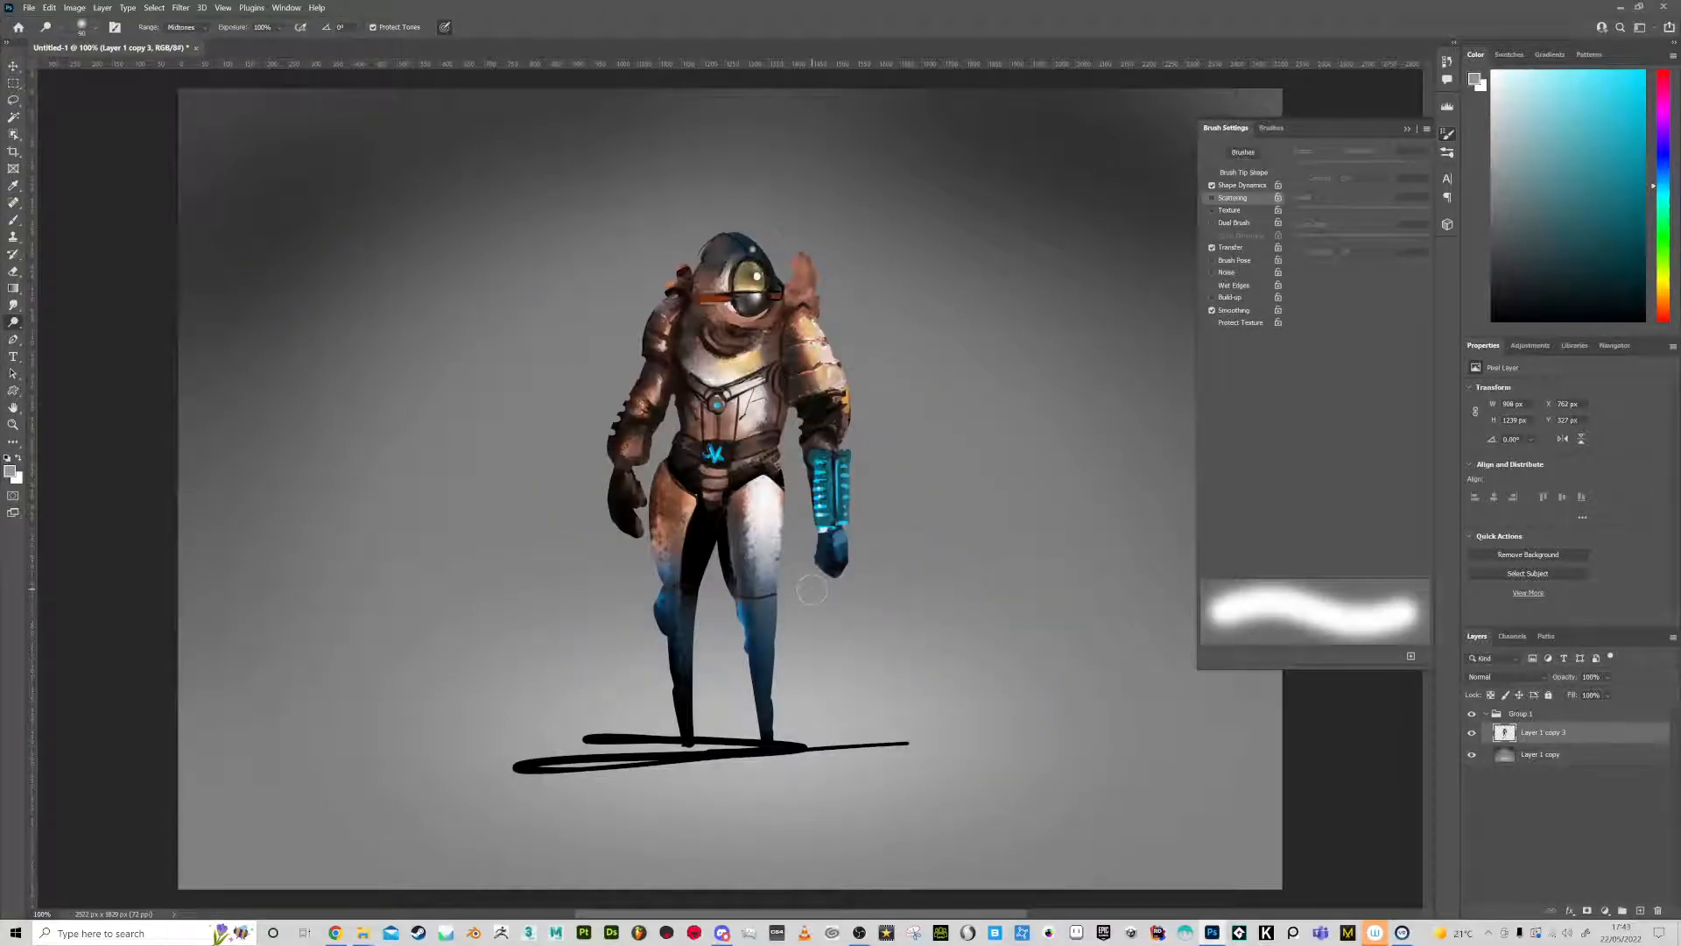